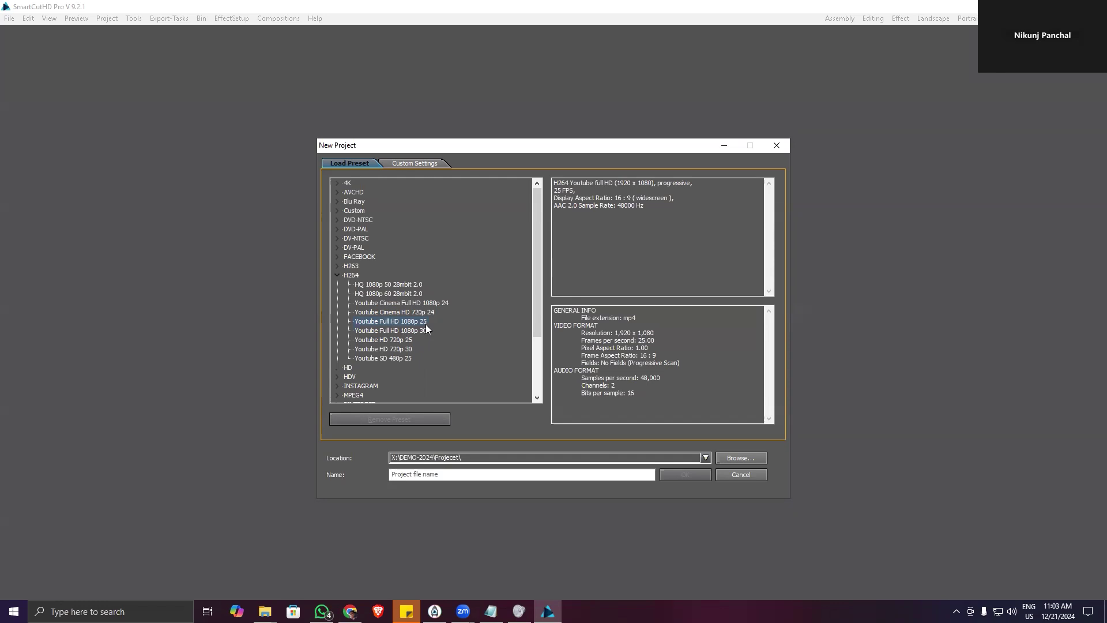
- Review the resolution and frame-rate options in the FACEBOOK, INSTAGRAM and PINTEREST project preset groups
scroll(428, 338, down, 1)
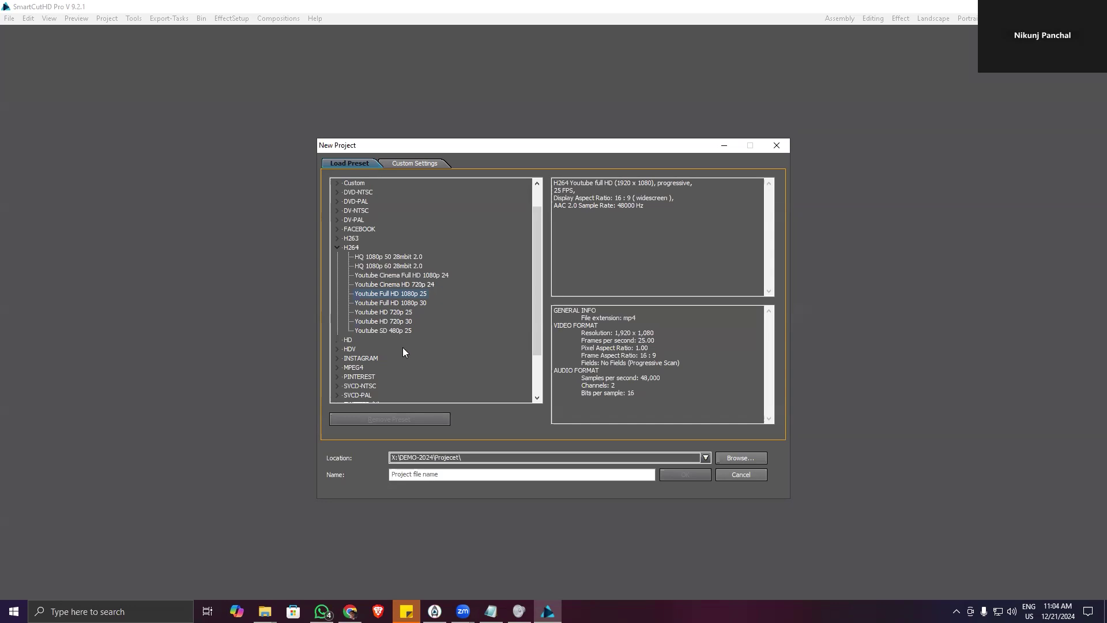
click(338, 229)
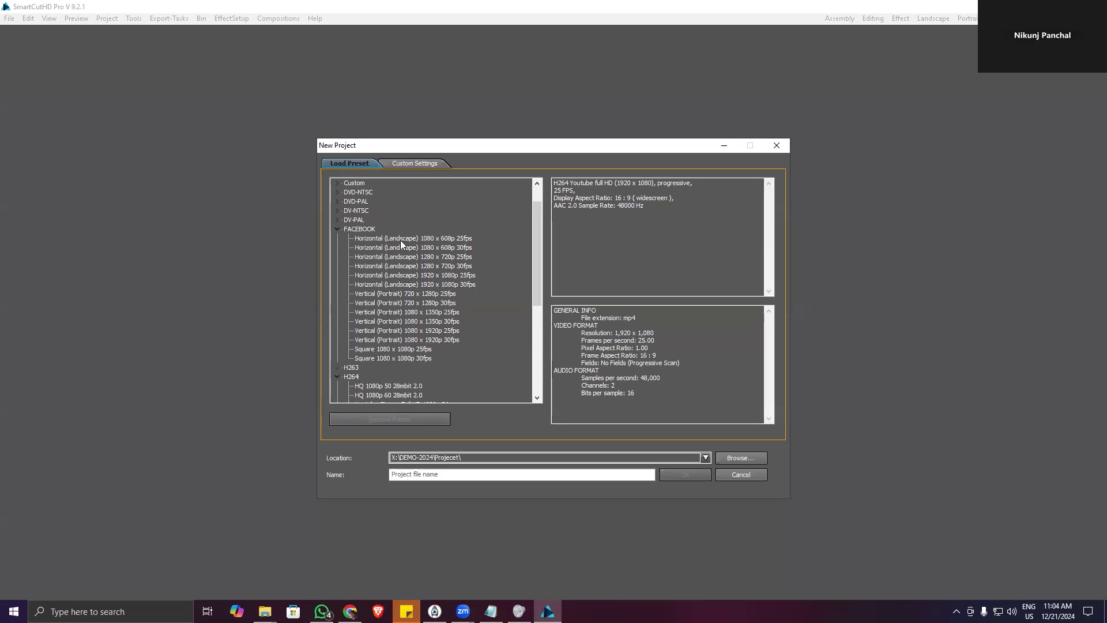
click(349, 230)
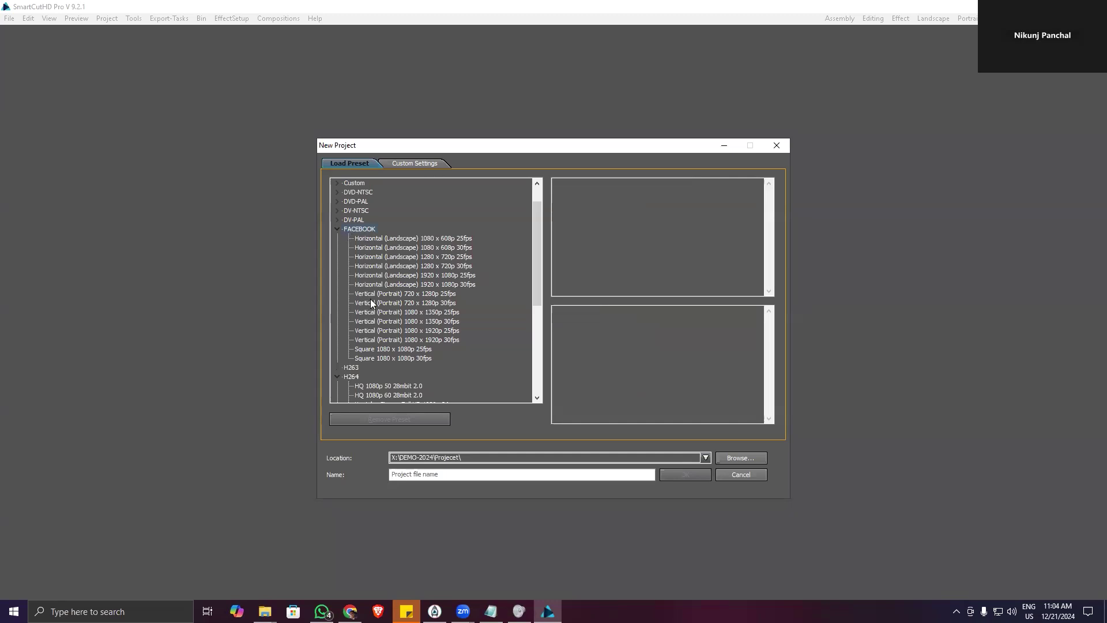
scroll(371, 299, down, 6)
click(338, 322)
scroll(401, 321, down, 4)
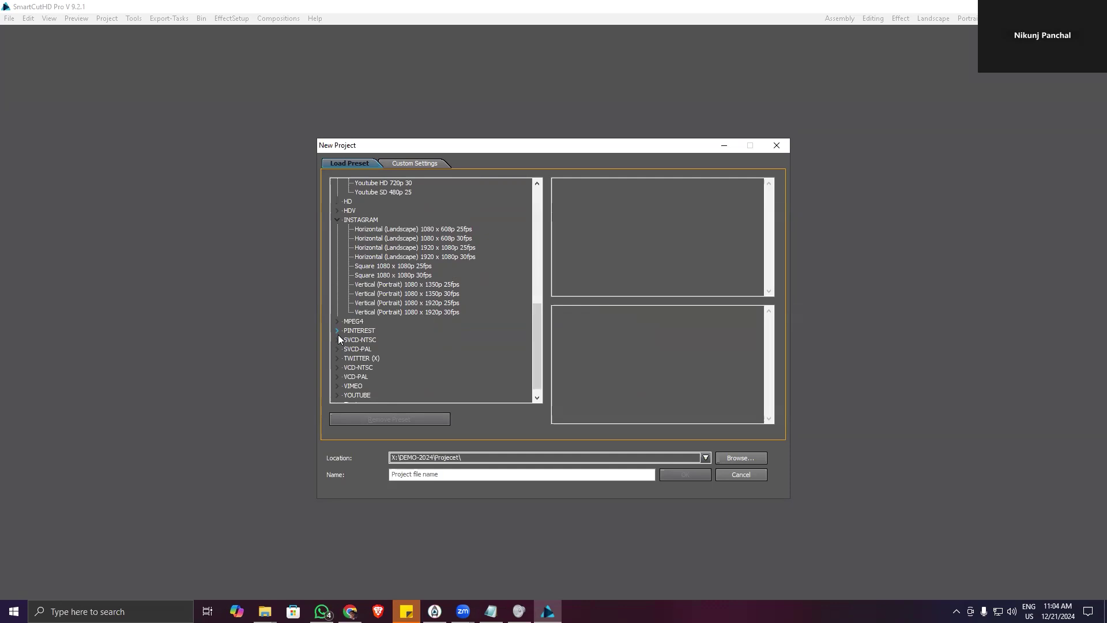
click(338, 332)
scroll(407, 242, down, 3)
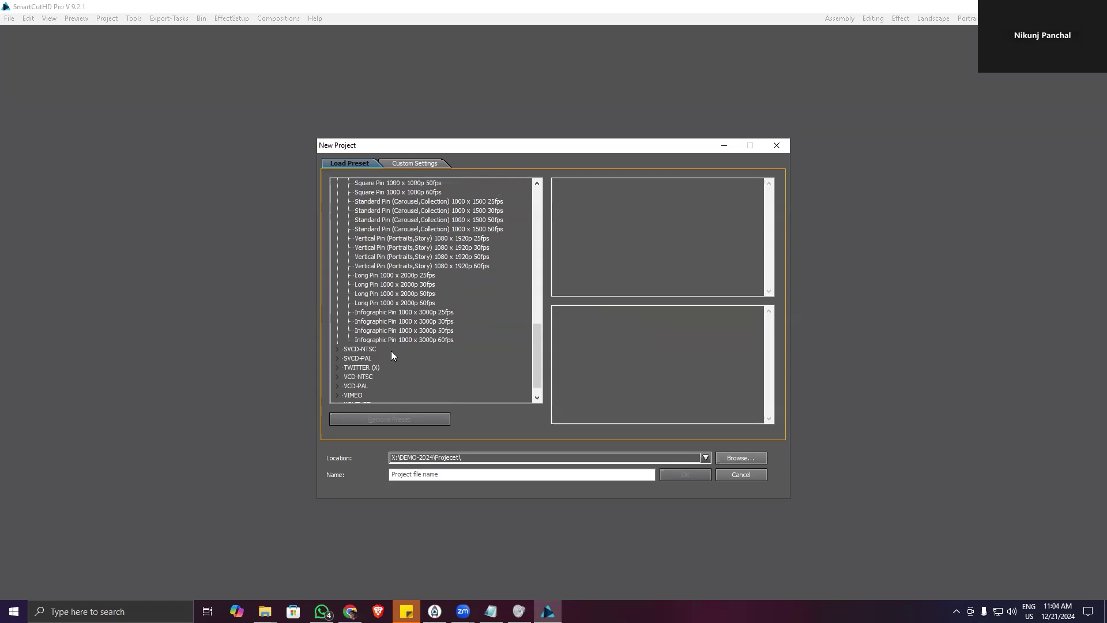
scroll(389, 265, down, 1)
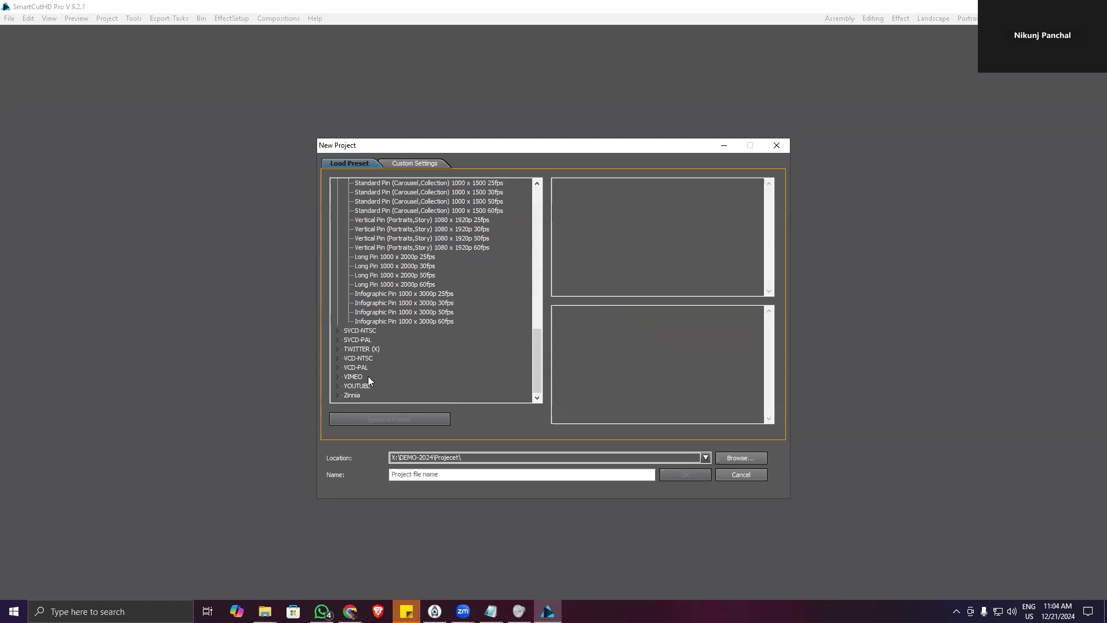
- Review the resolution and frame-rate options in the VIMEO and YOUTUBE project preset groups
click(338, 376)
scroll(382, 283, down, 2)
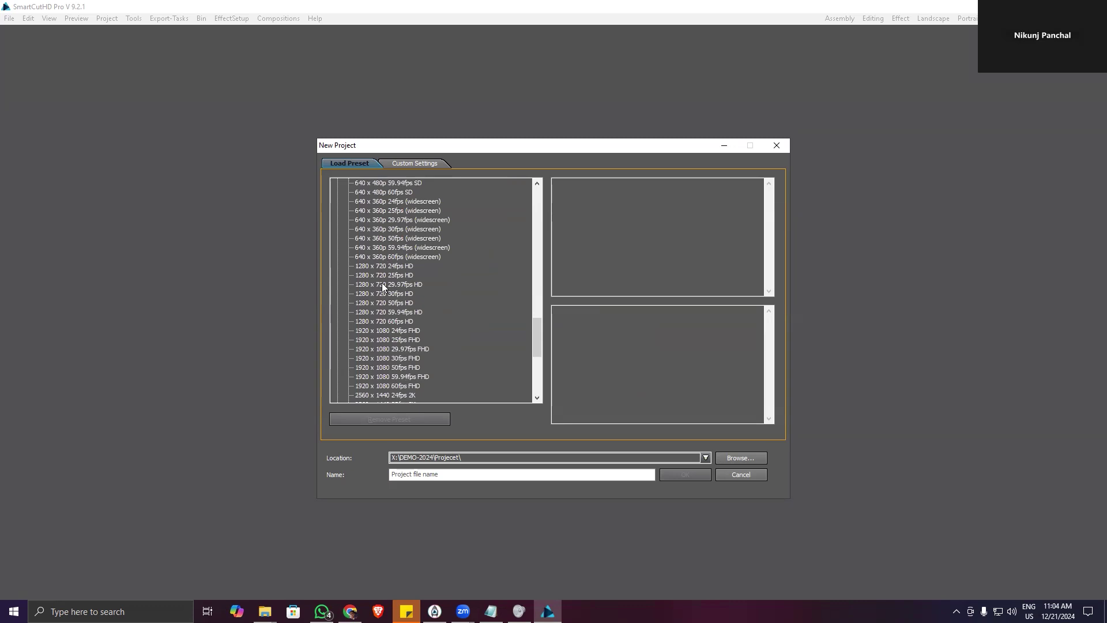
scroll(386, 285, down, 2)
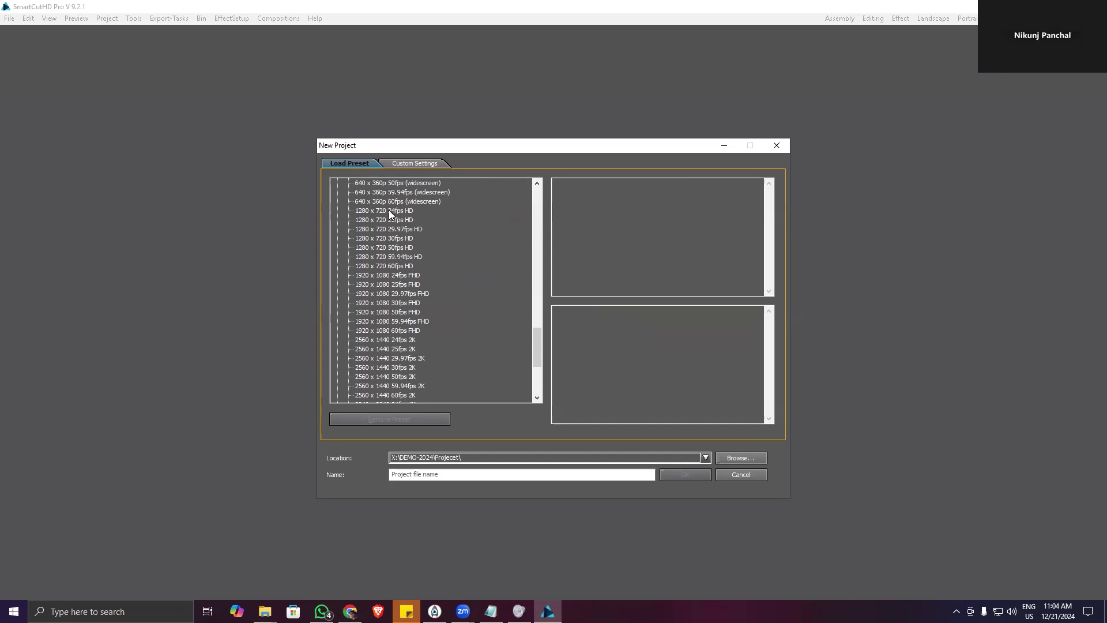
scroll(394, 344, down, 1)
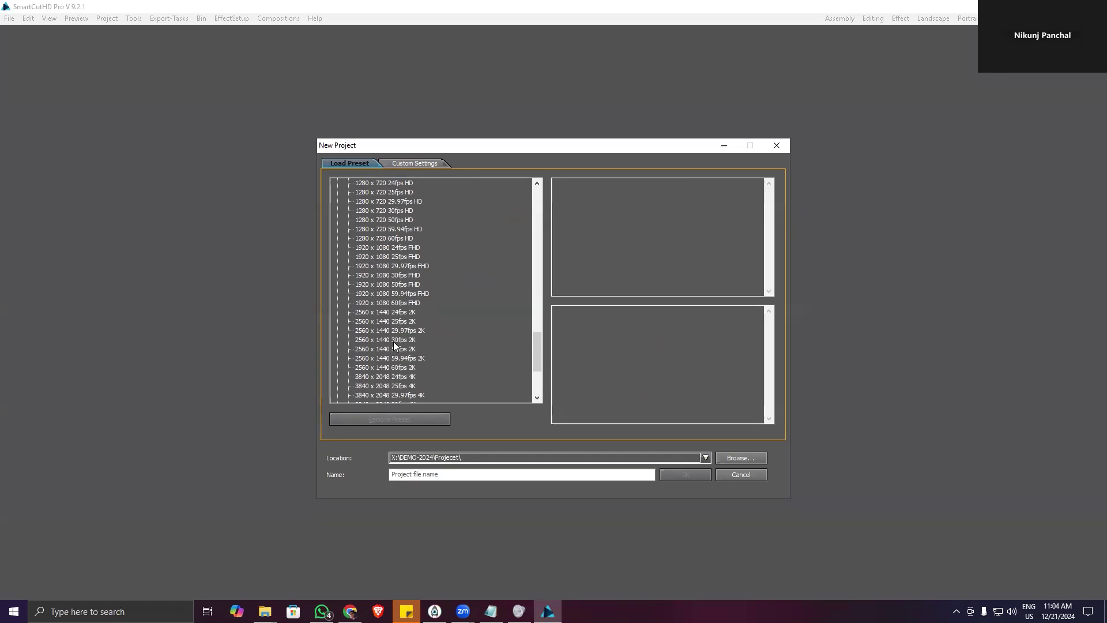
scroll(394, 344, down, 3)
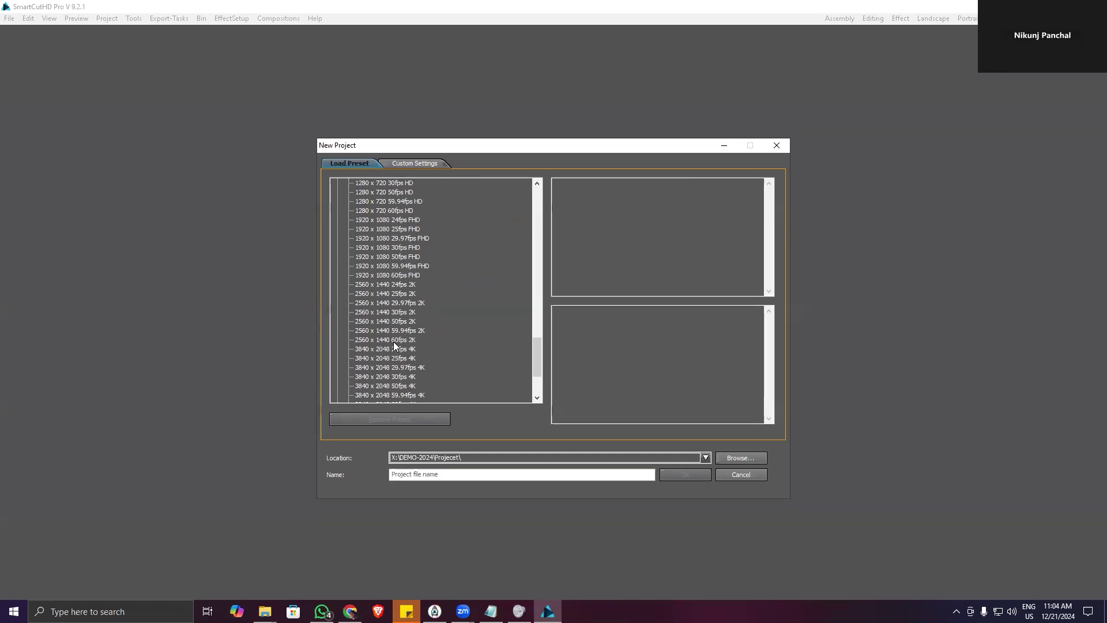
scroll(398, 362, down, 4)
click(336, 386)
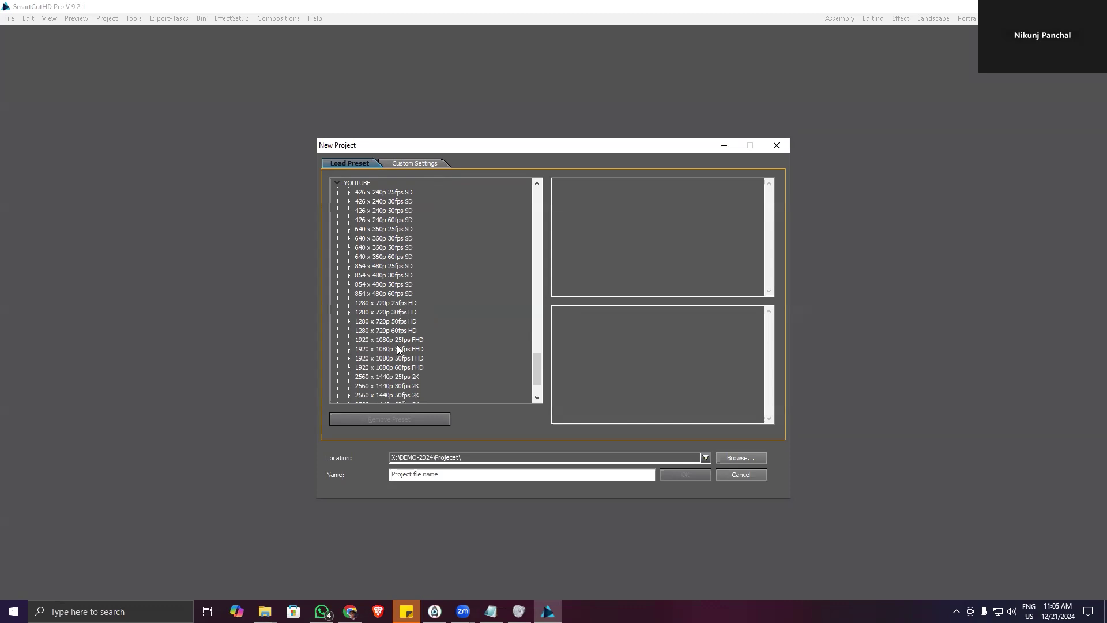
scroll(393, 350, down, 2)
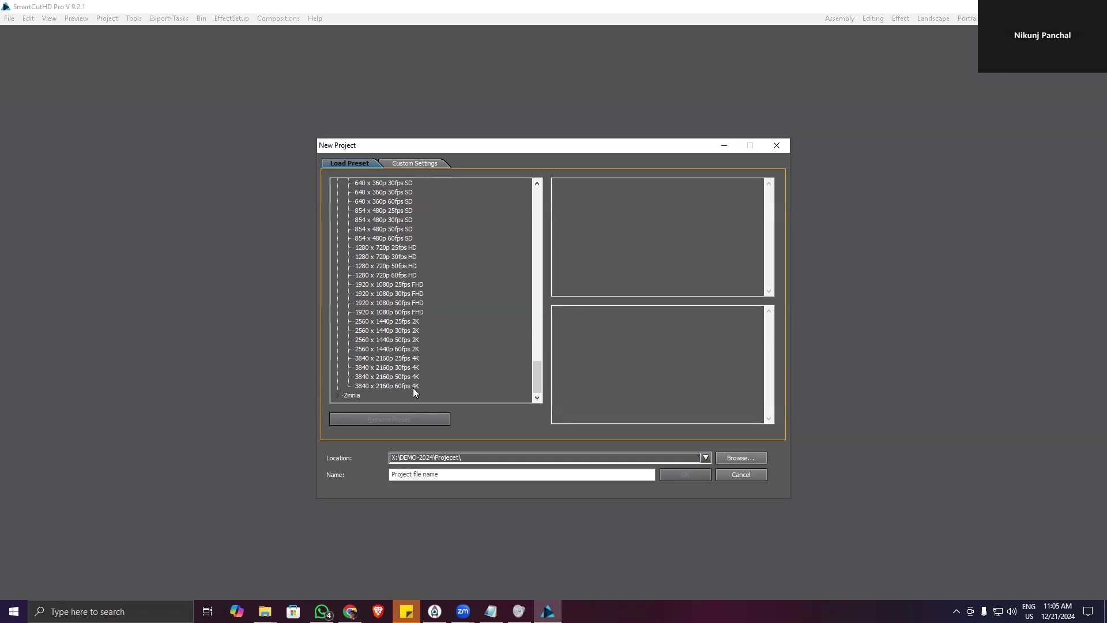
- Choose the FACEBOOK preset Vertical (Portrait) 1080 x 1920p 25fps for the new project
scroll(384, 320, up, 10)
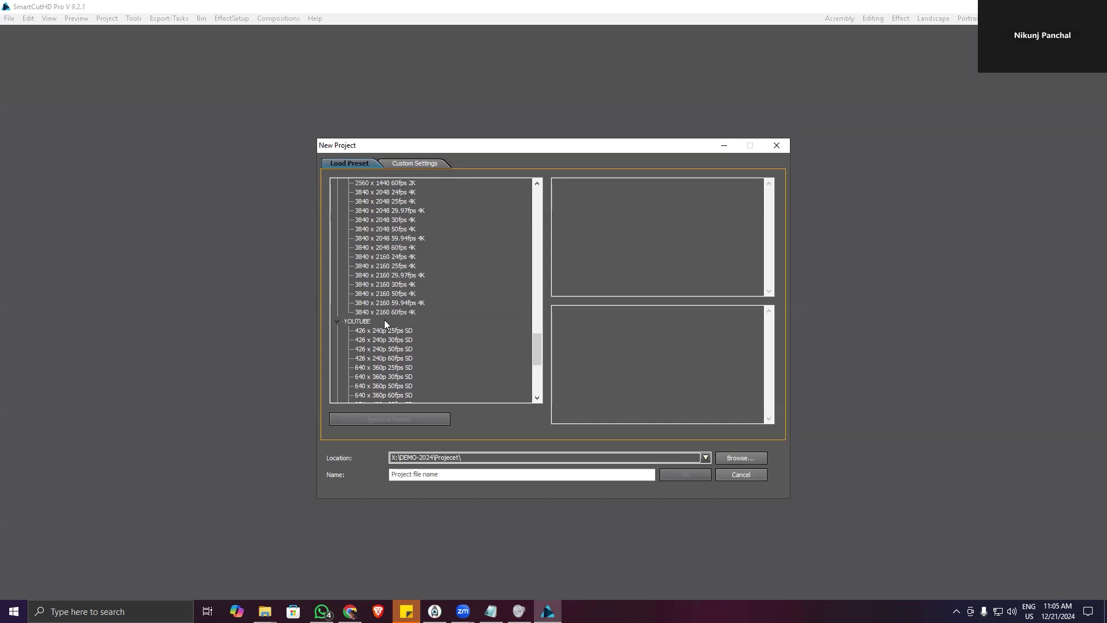
scroll(384, 323, up, 8)
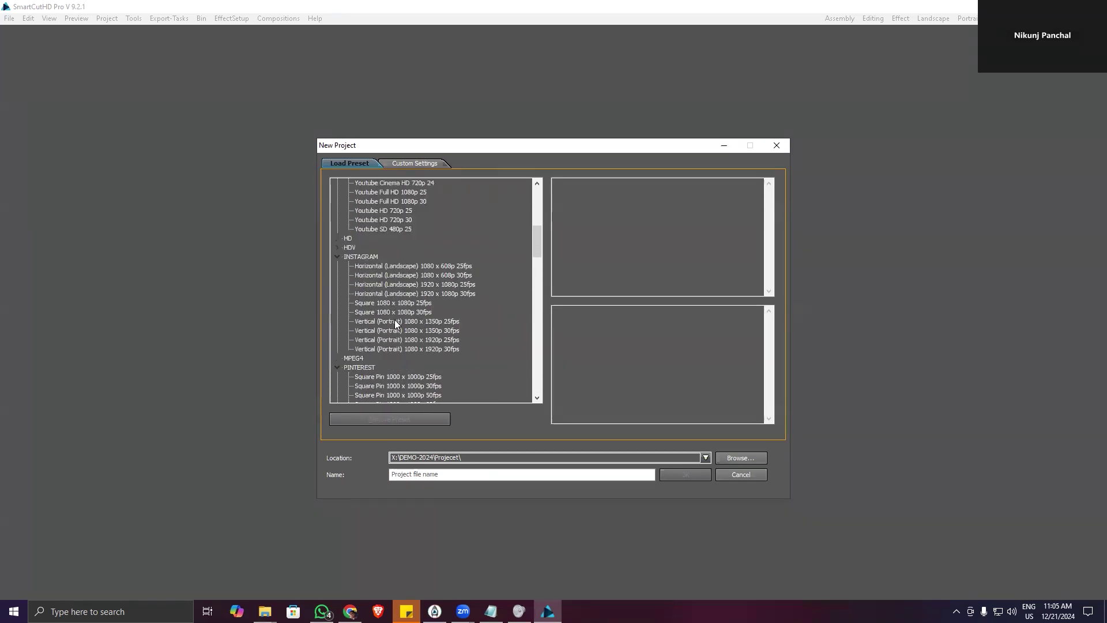
scroll(401, 319, up, 2)
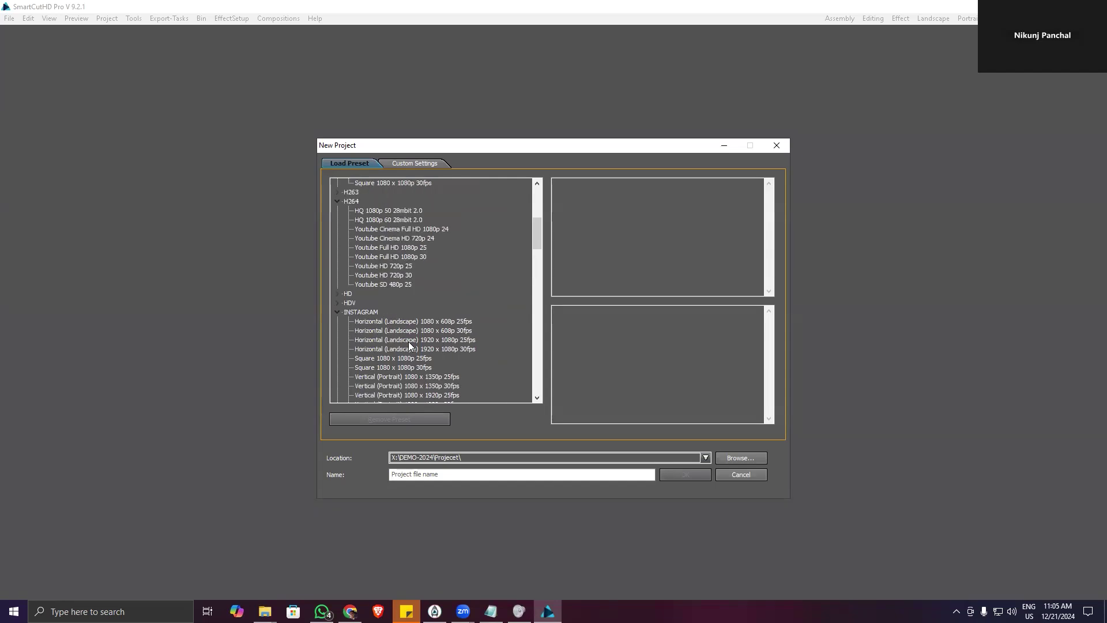
scroll(398, 325, up, 3)
scroll(398, 324, up, 4)
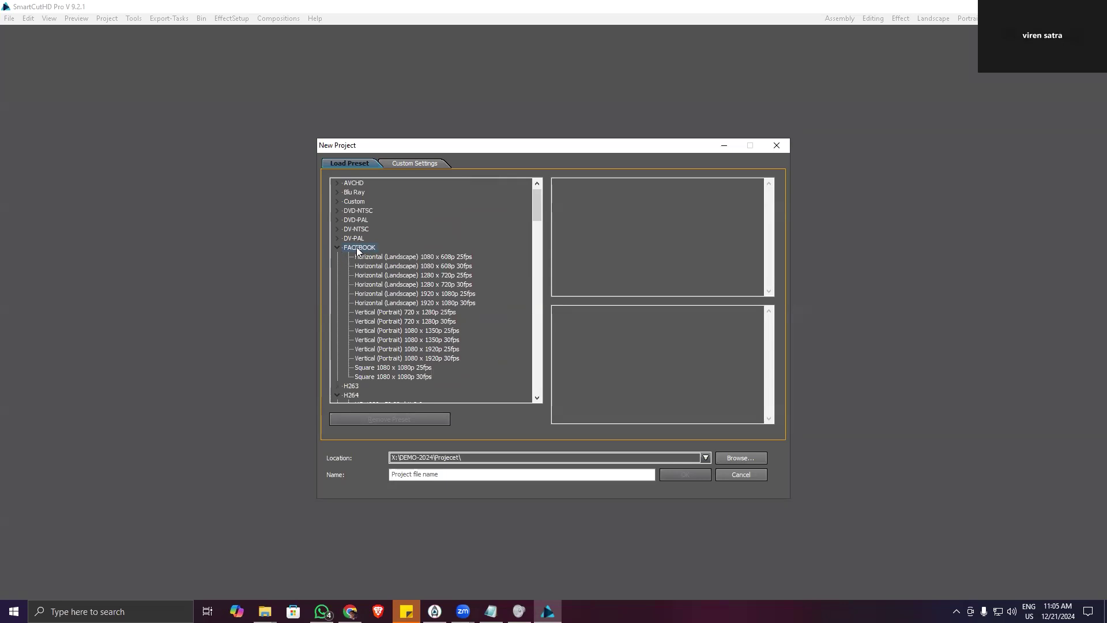
click(397, 349)
- Name the project sdsds and create it
click(488, 474)
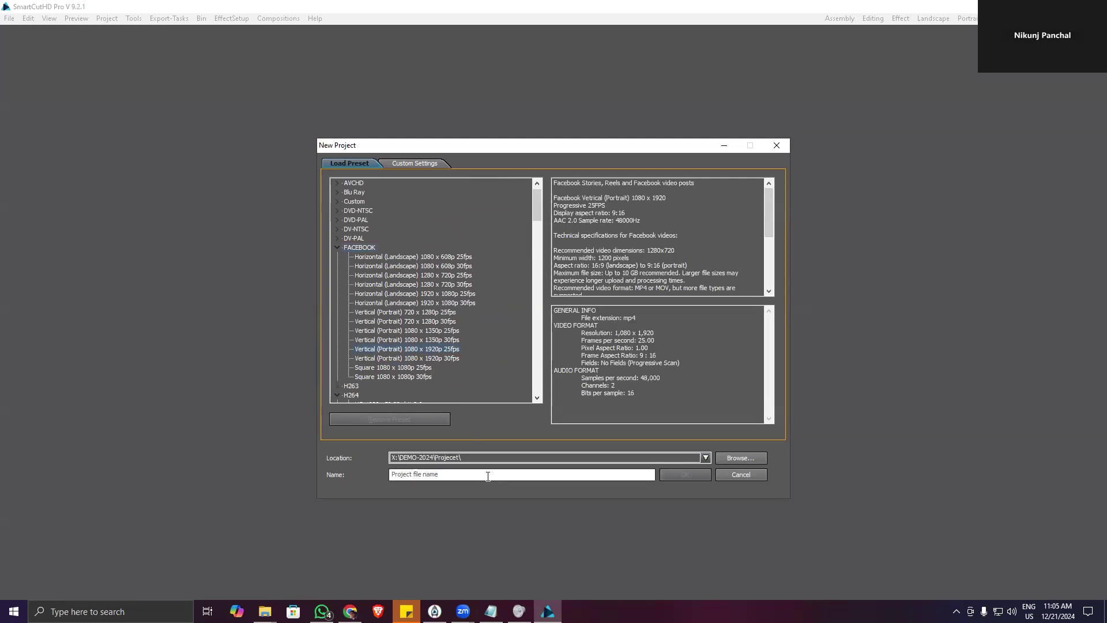
click(488, 474)
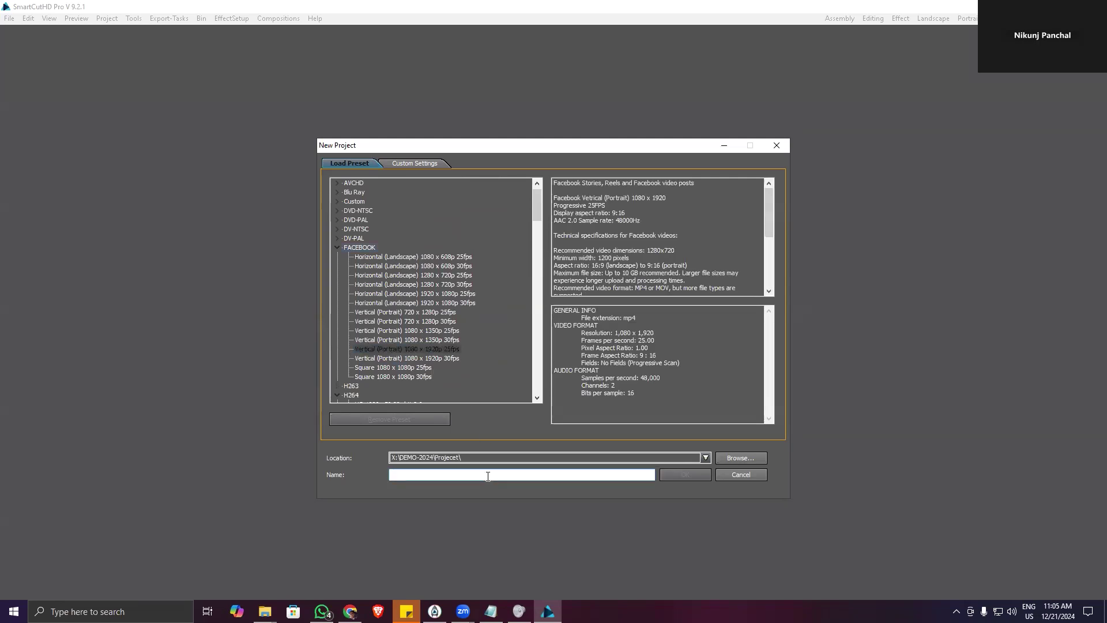
text(sdsds)
click(681, 476)
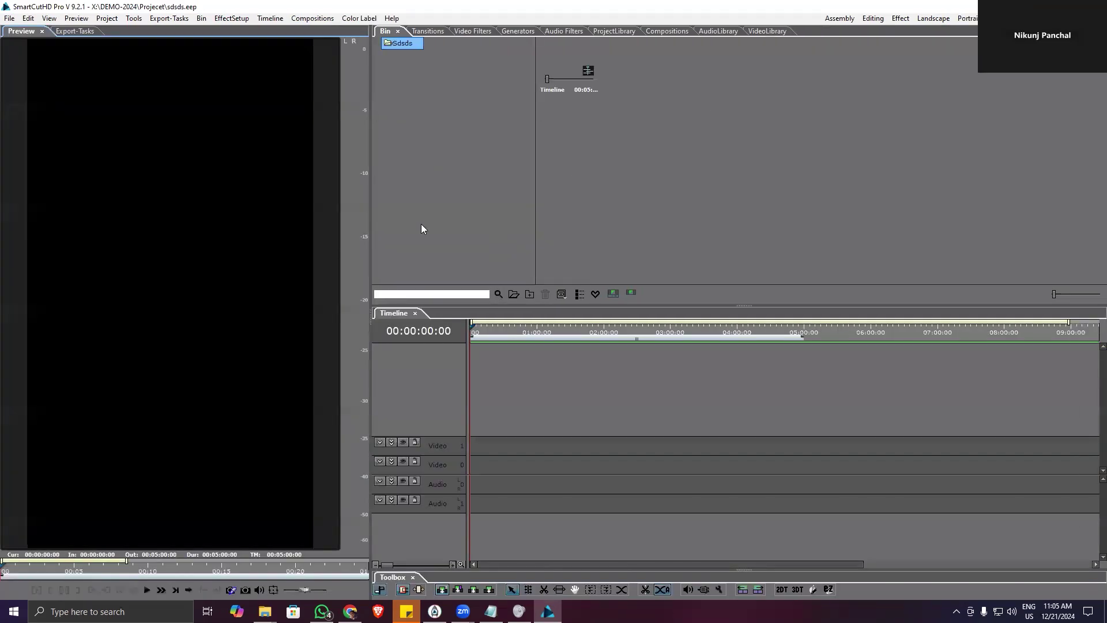
- Narrow the preview area and show the project library's templates as thumbnails at maximum size
drag(370, 319, 327, 318)
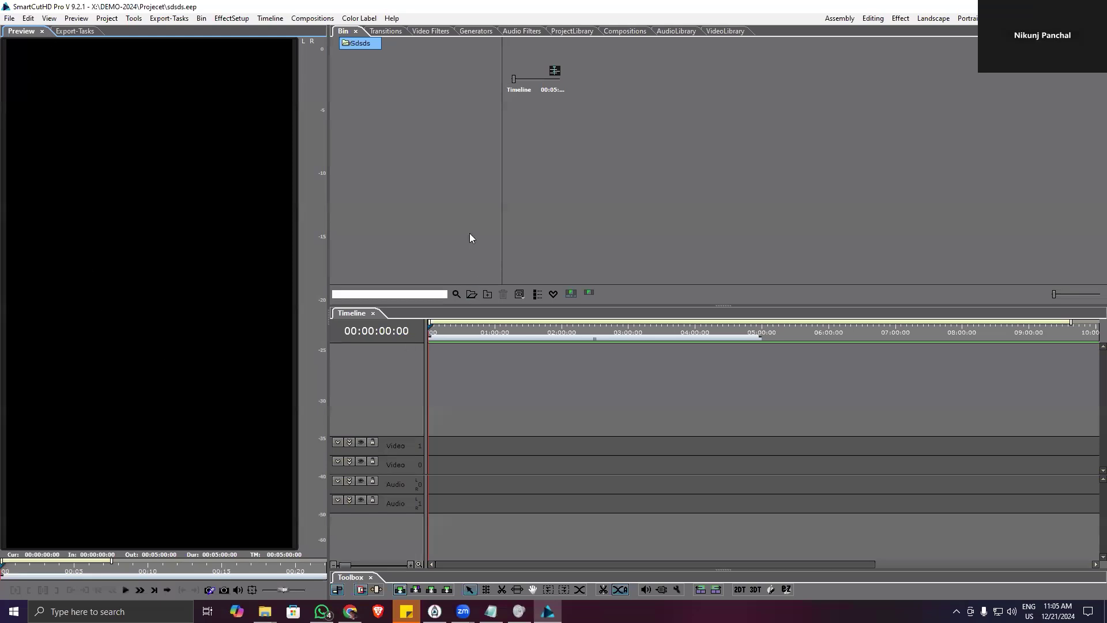
click(563, 31)
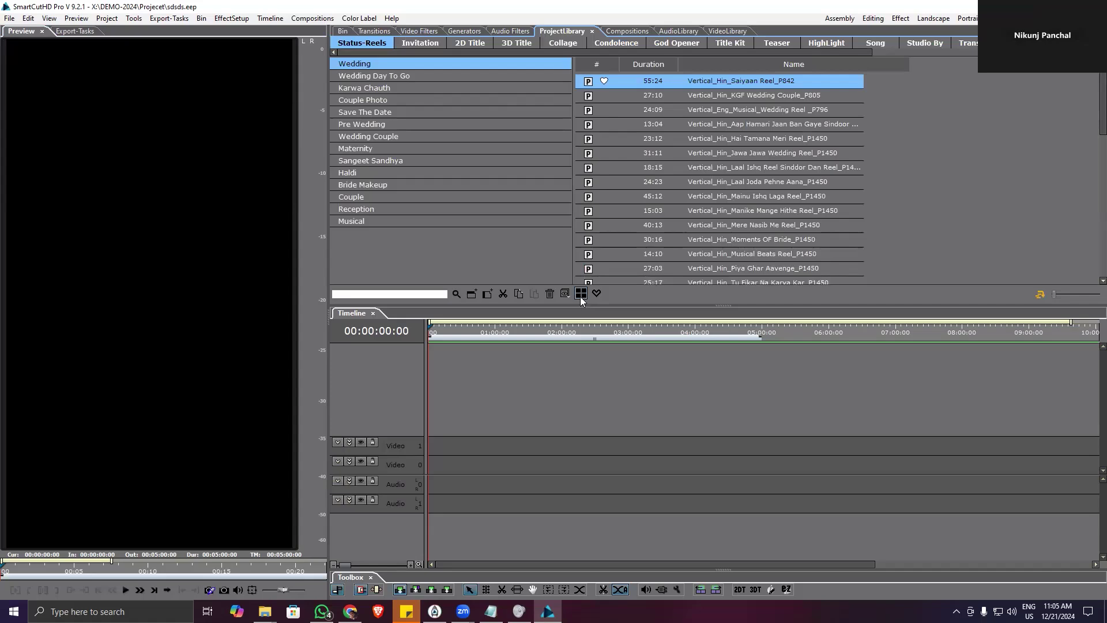
click(581, 293)
drag(1054, 295, 1097, 296)
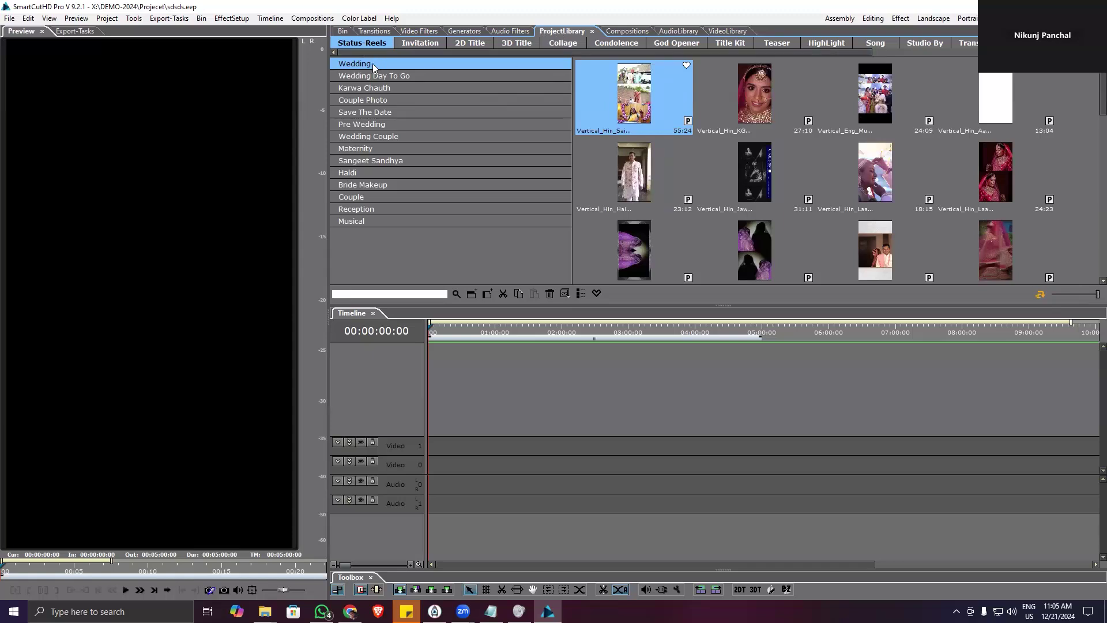
- Browse the Status-Reels categories down to Karwa Chauth, return to Wedding, and preview its first template, the Saiyaan reel
key(Down)
key(Down)
key(Down)
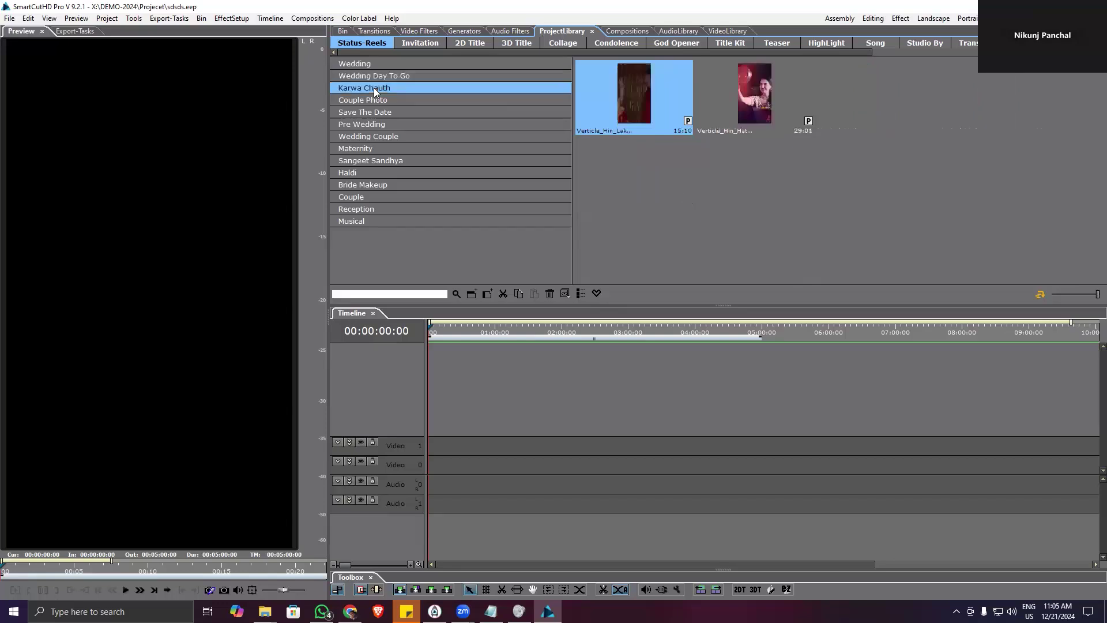
click(363, 66)
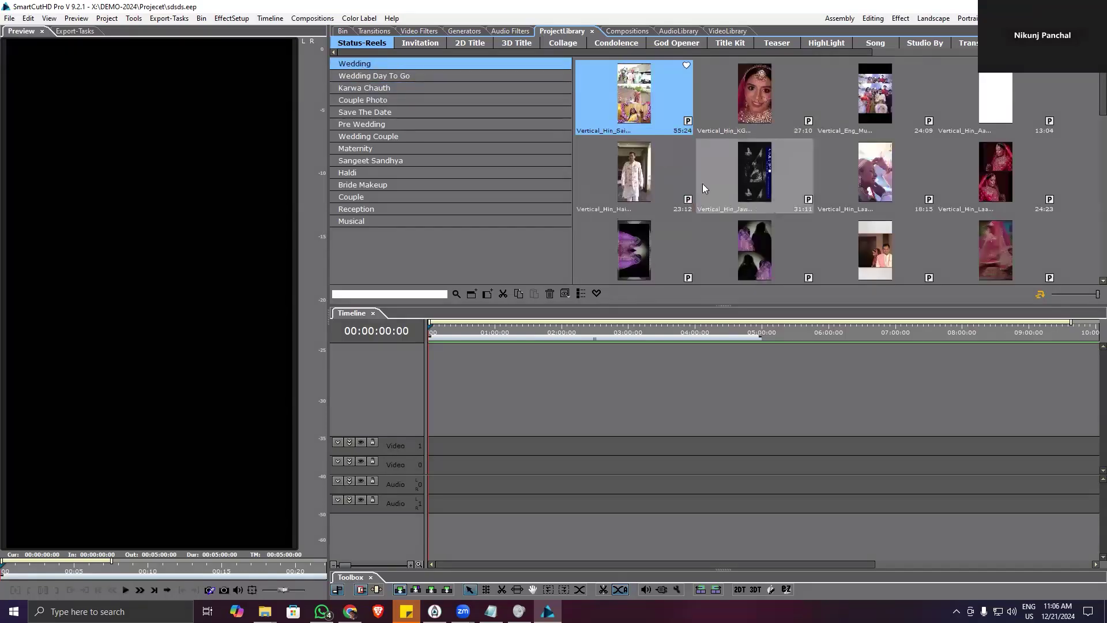
double_click(626, 106)
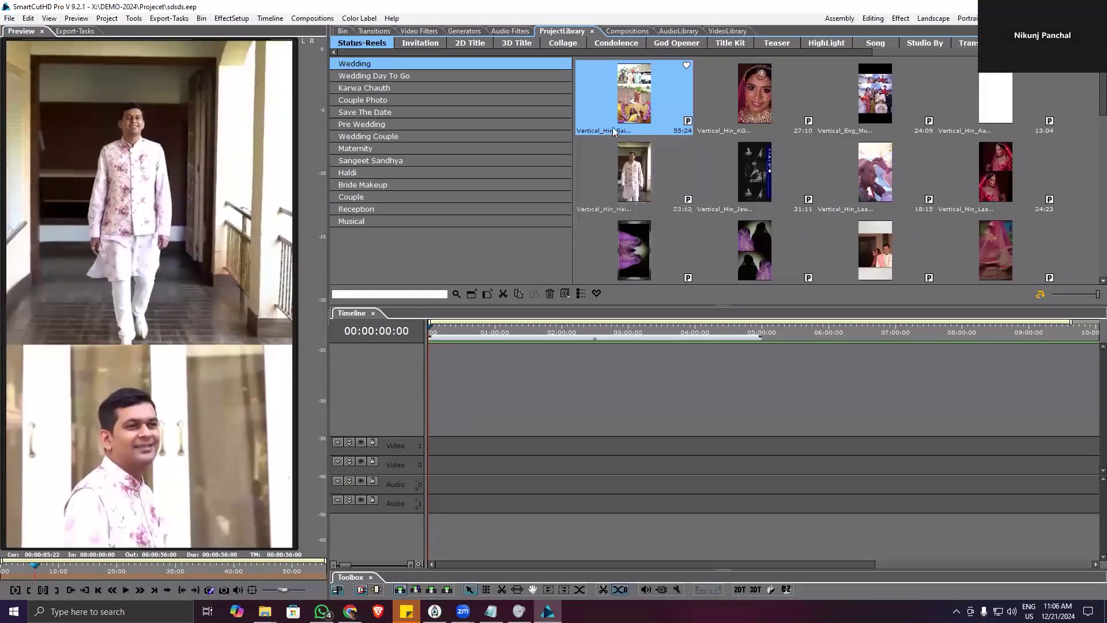
- Place the Vertical_Hin_Saiyaan Reel_P842 template at the start of the timeline and check a frame at about 00:00:07:19
drag(594, 121, 431, 469)
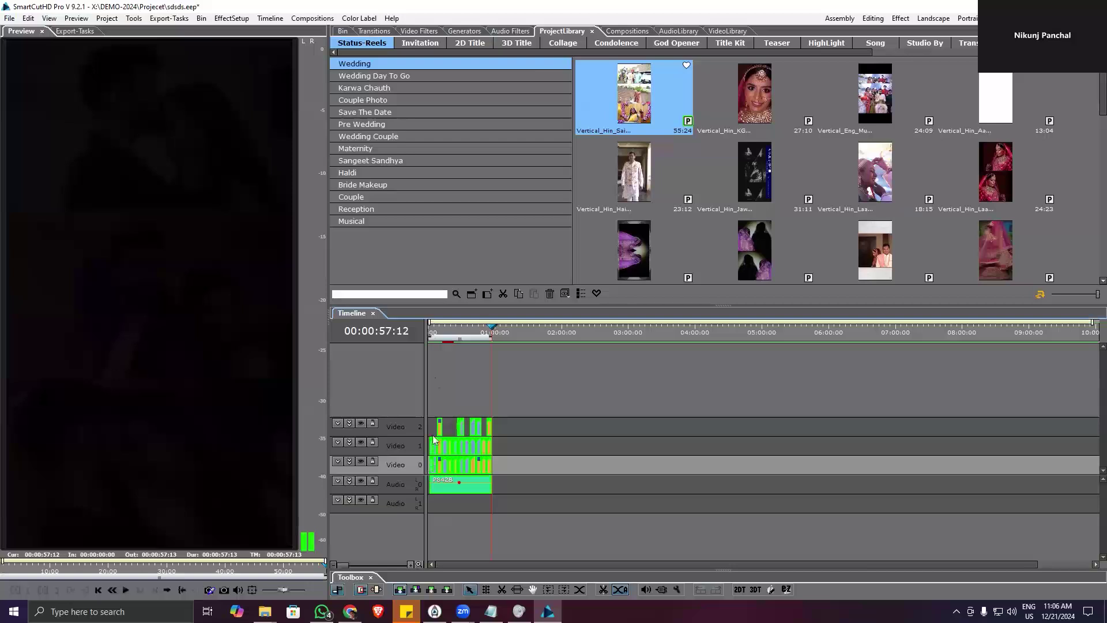
click(439, 333)
scroll(468, 398, up, 5)
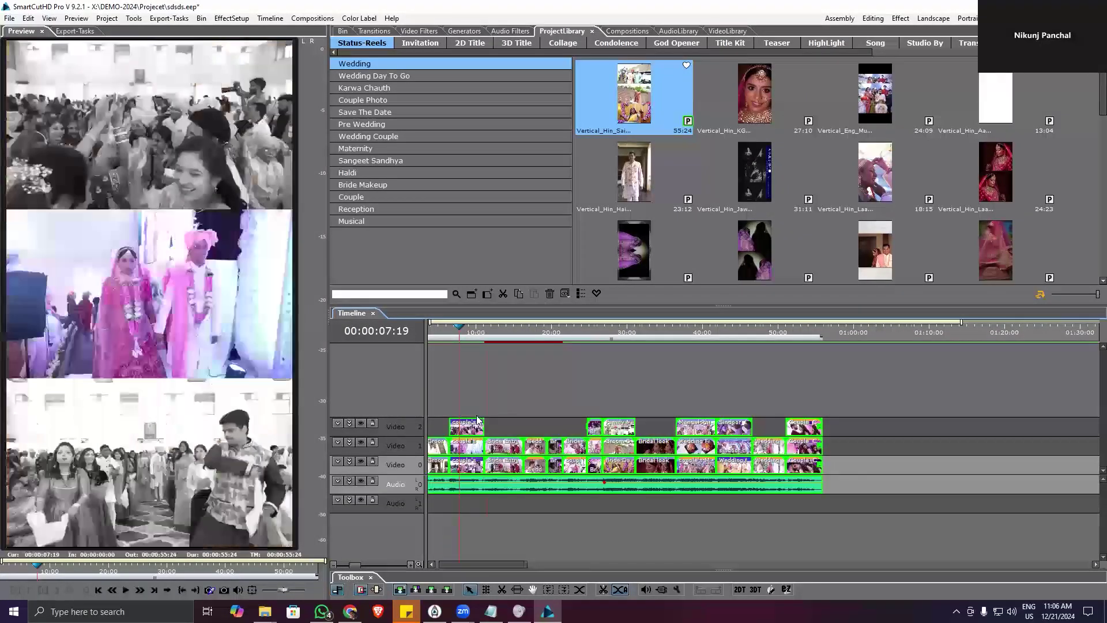
- Open the Saiyaan reel's Footage folder in the bin and show the Reels Footgae folder from DEMO-2024 in the Assembly layout
click(342, 31)
double_click(346, 56)
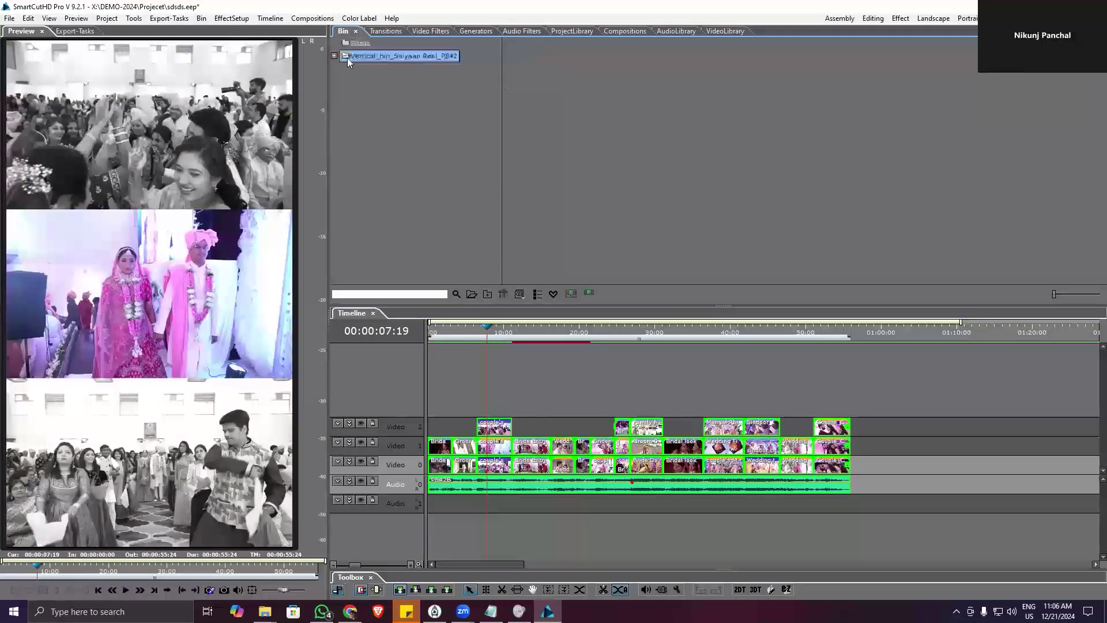
click(372, 82)
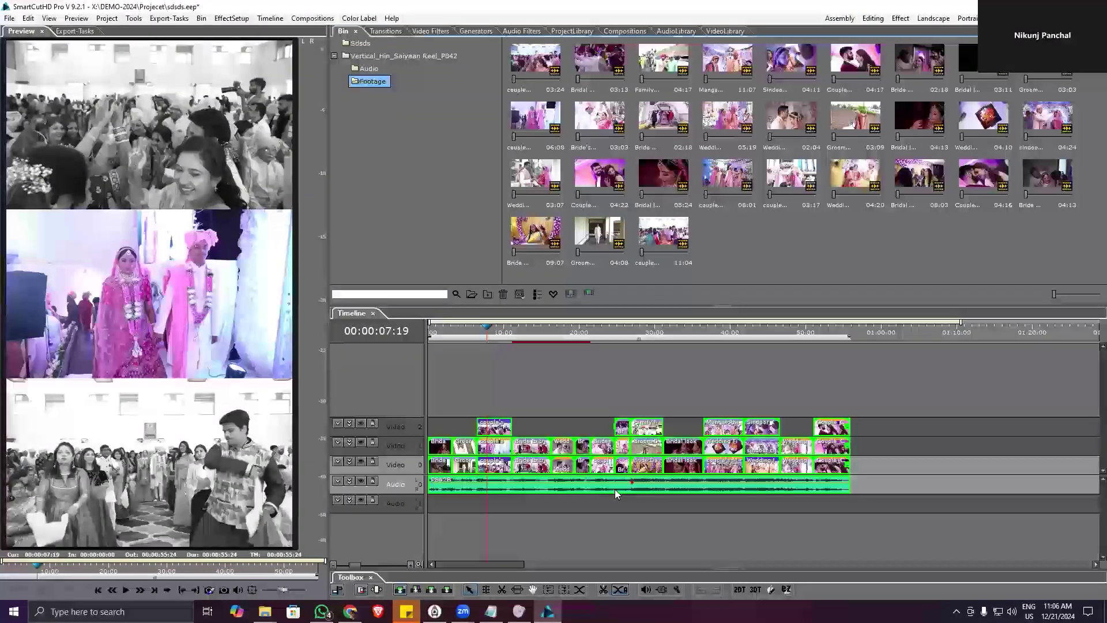
click(844, 19)
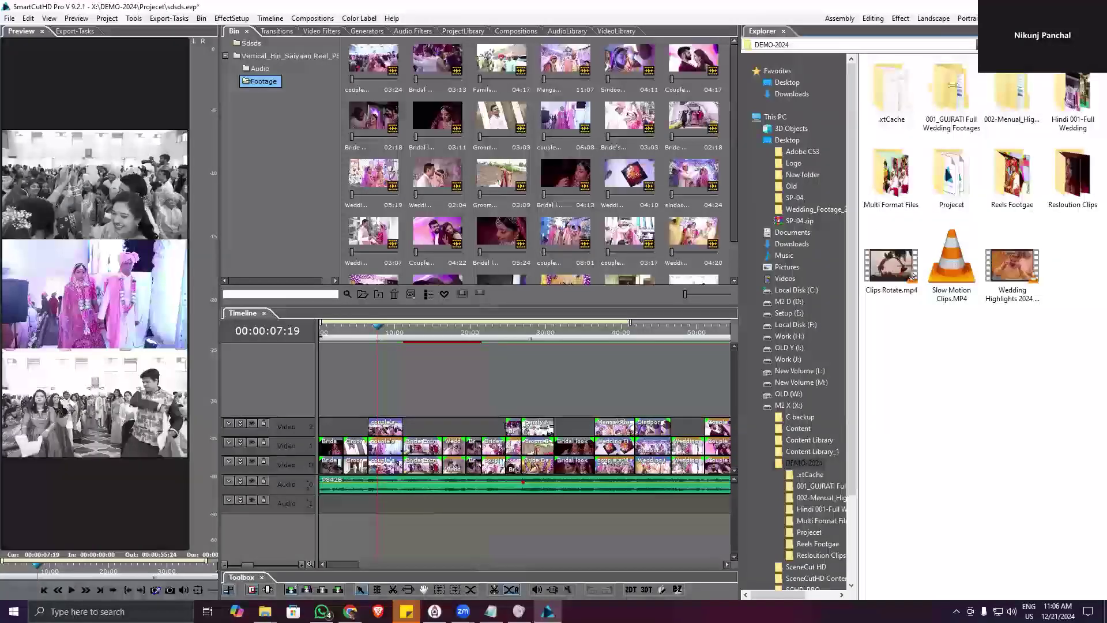
double_click(1013, 173)
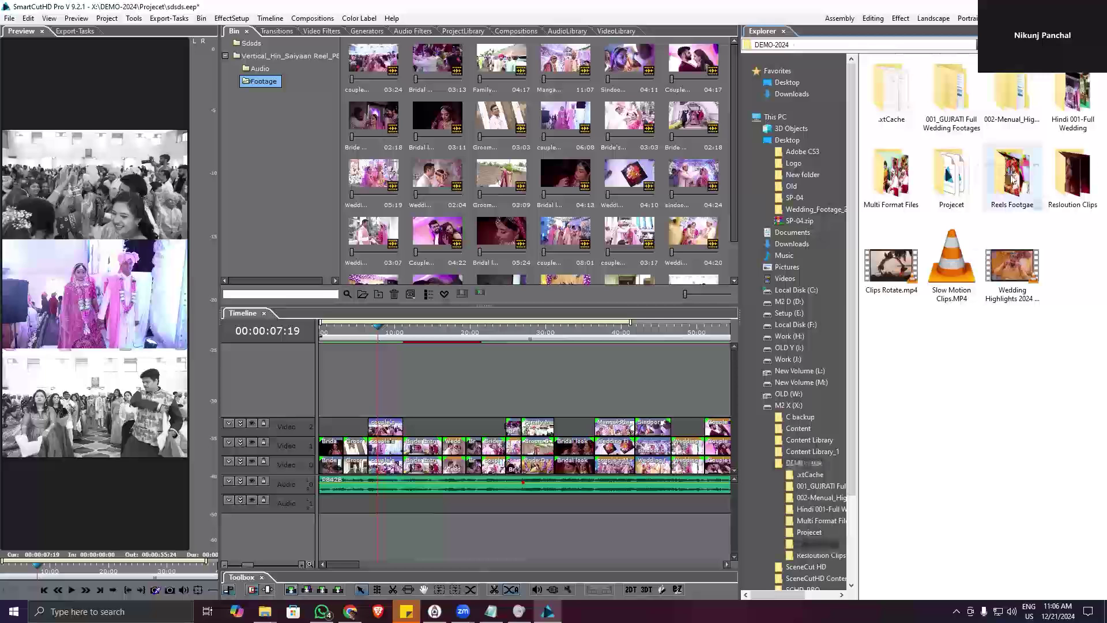
- Move the playhead to about 00:00:01:11 and widen the preview area
click(332, 332)
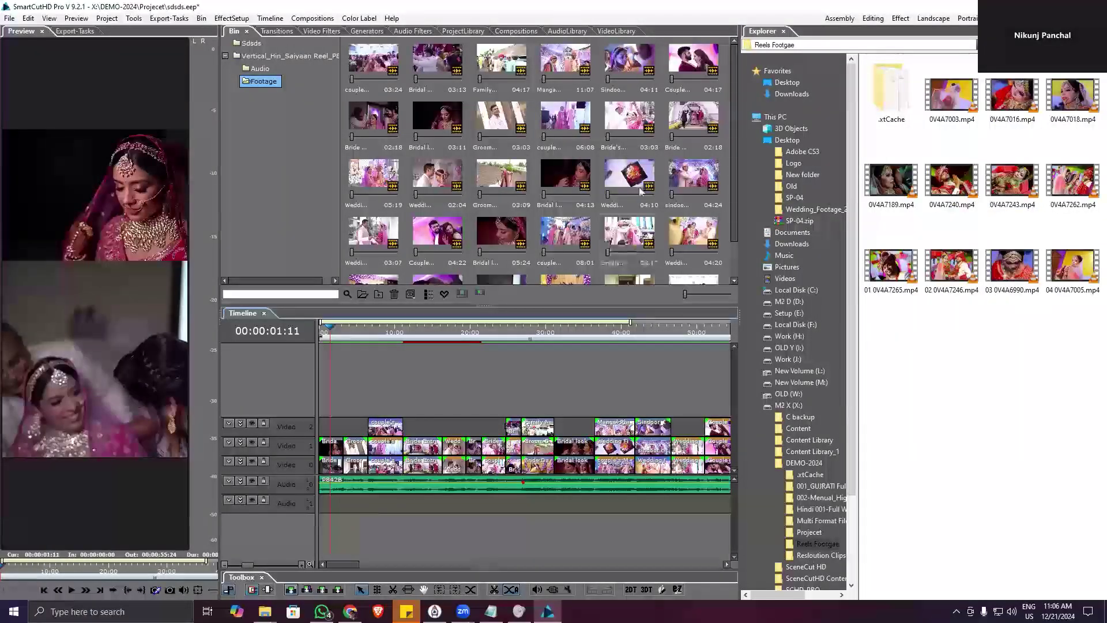
scroll(641, 191, down, 1)
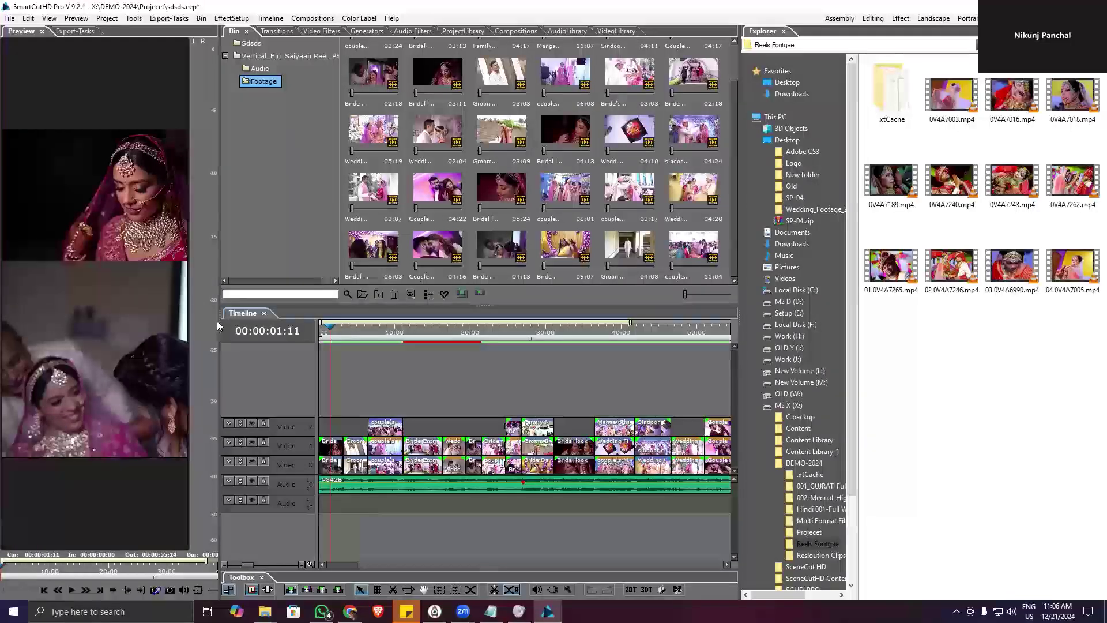
drag(221, 325, 369, 325)
- Sort the clips in the reel's Footage bin by timeline time
scroll(663, 243, down, 3)
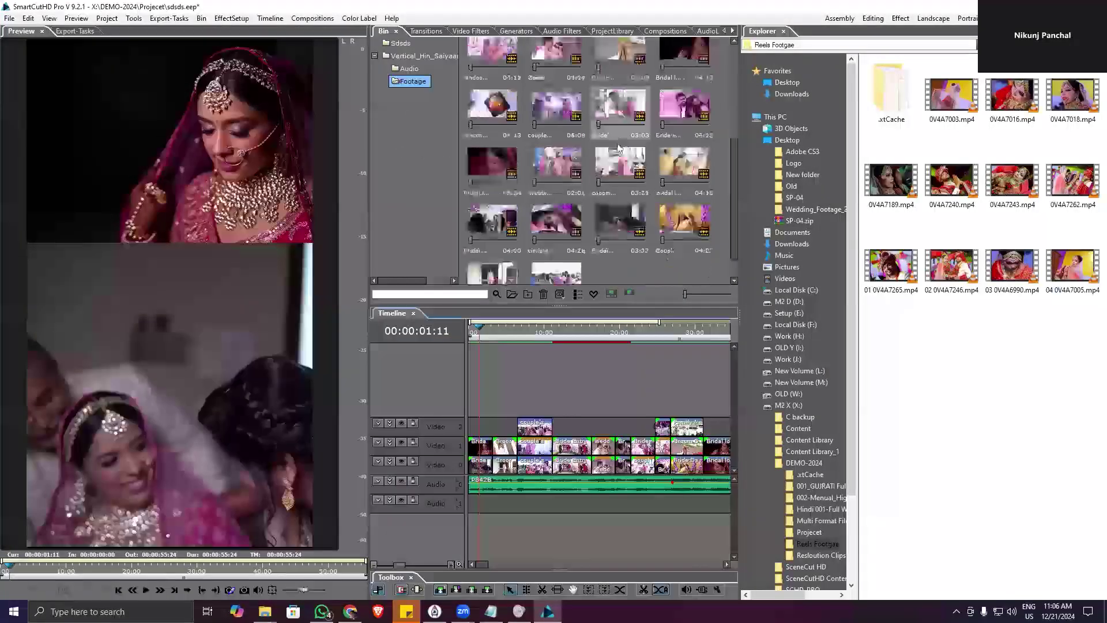
right_click(626, 254)
mouse_move(663, 294)
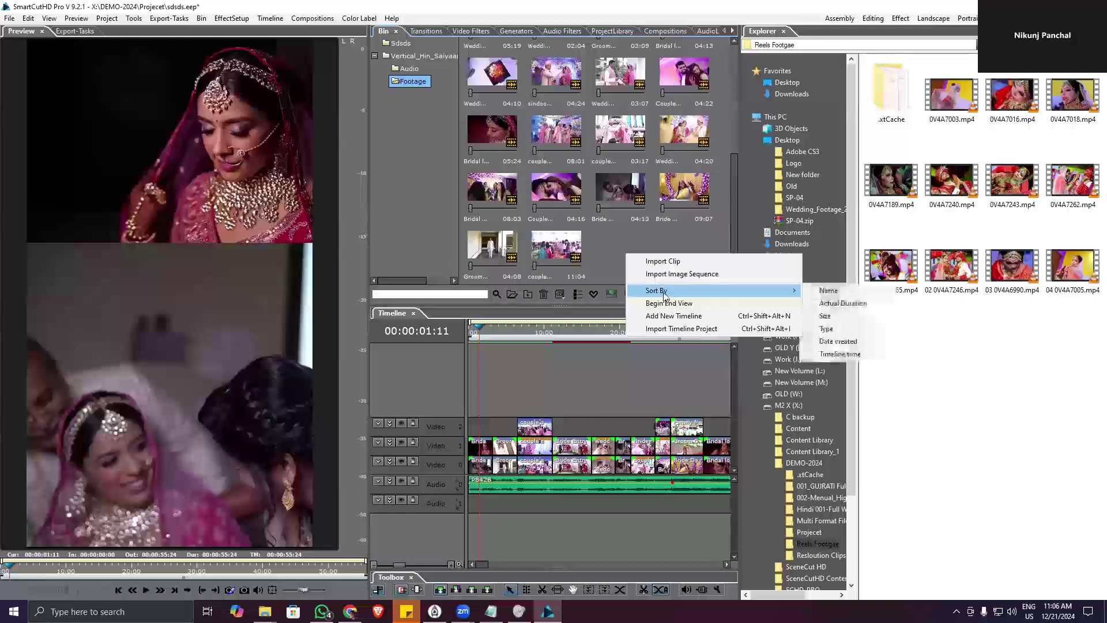
click(840, 353)
scroll(584, 143, up, 1)
scroll(585, 143, up, 2)
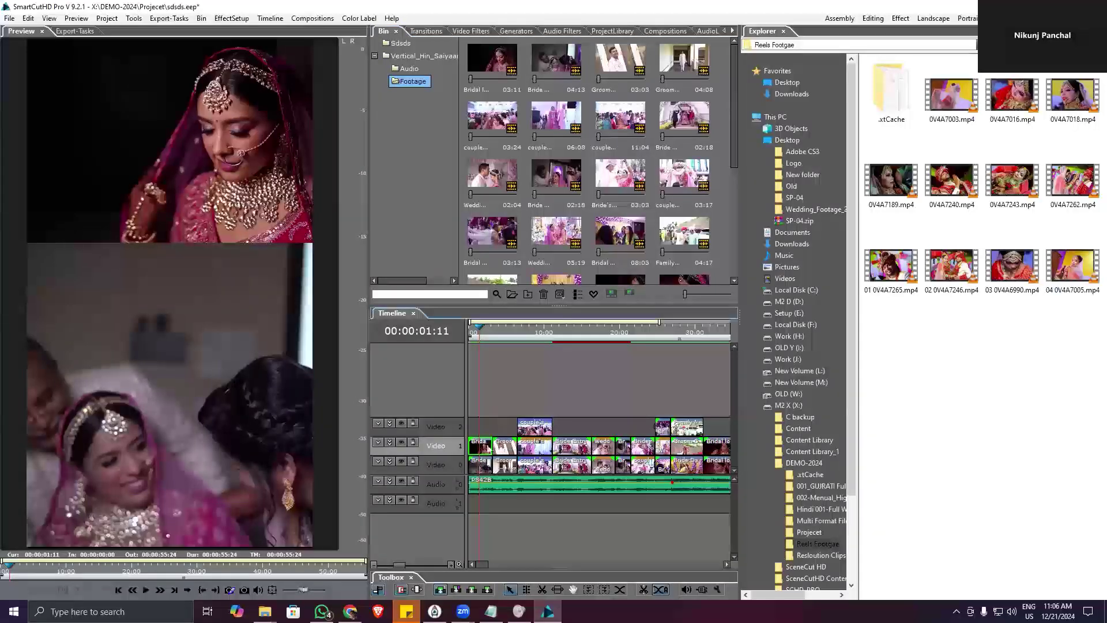
- Replace the first clip in the Footage bin with 0V4A7003.mp4 and check the frame at 00:00:01:07
click(497, 53)
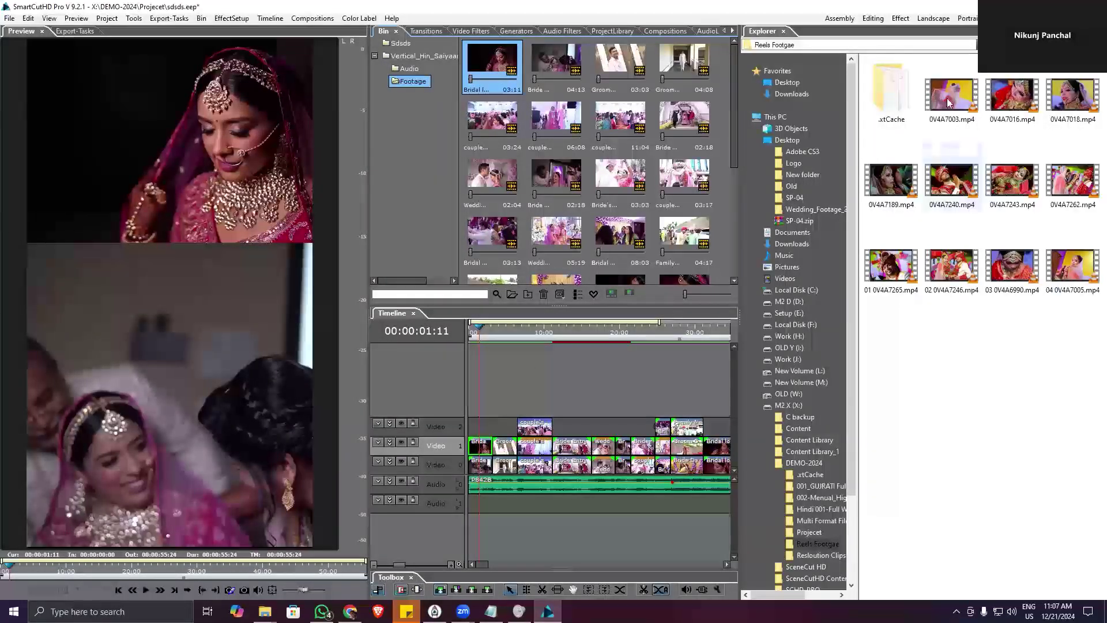
drag(956, 102, 493, 70)
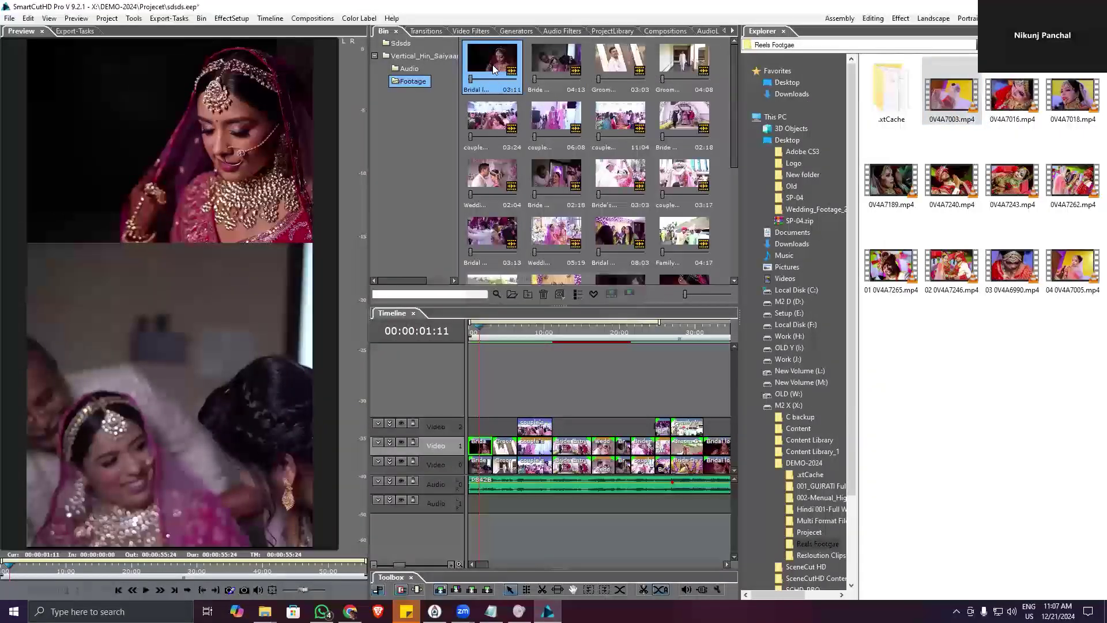
click(481, 334)
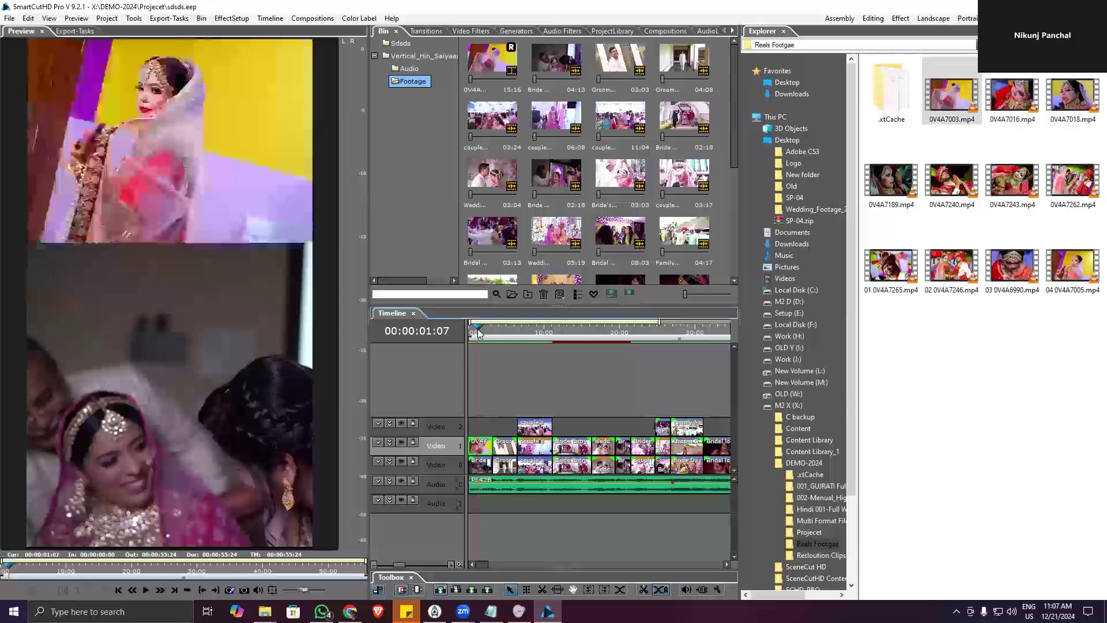
- Replace the remaining template clips in the Footage bin with 0V4A7016.mp4 through 04 0V4A7005.mp4, reusing the set until every clip is replaced
click(557, 64)
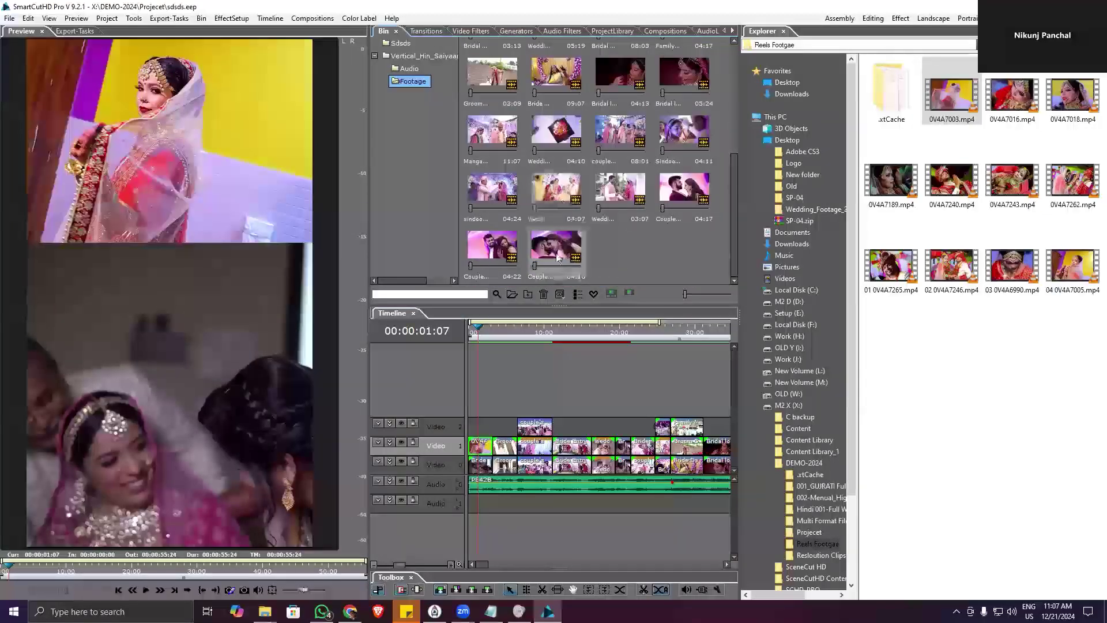
key(ctrl+a)
click(991, 112)
shift+click(1073, 266)
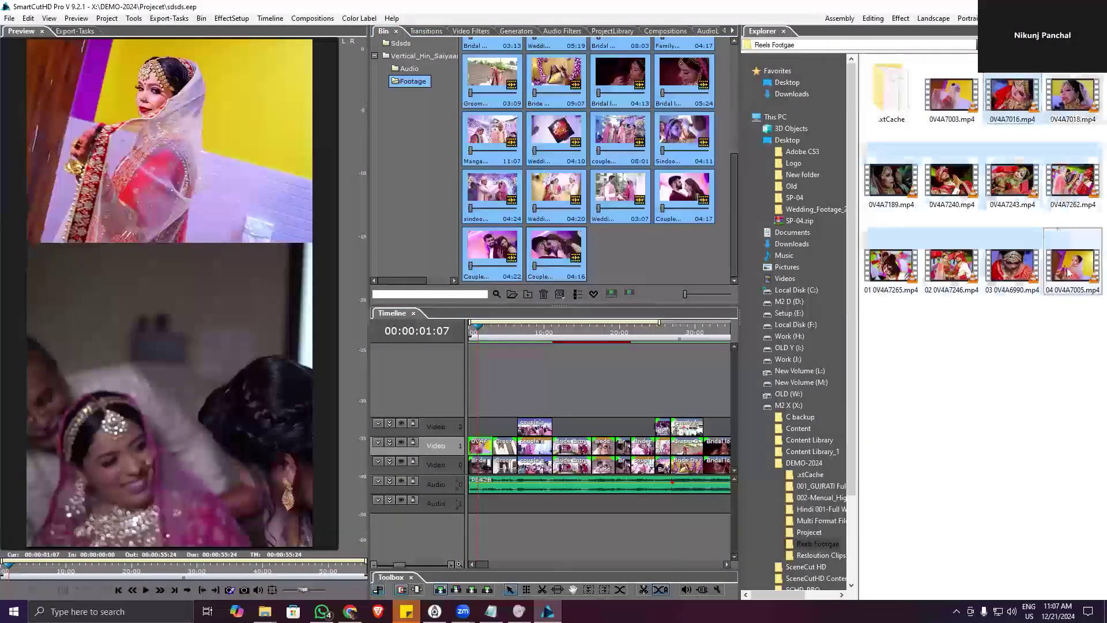
drag(1036, 95, 598, 88)
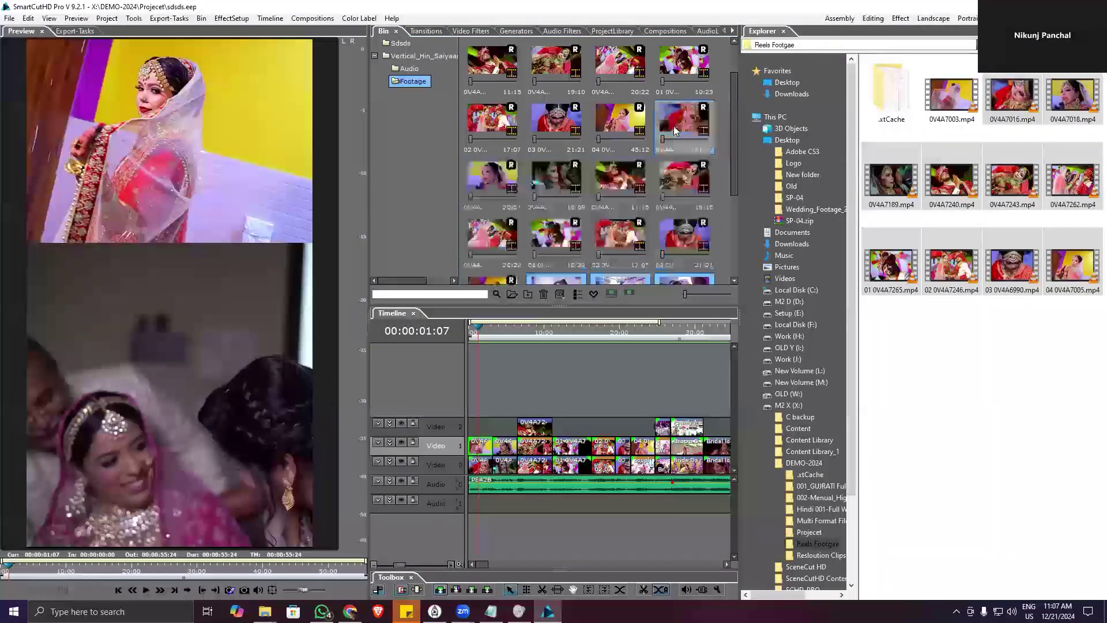
drag(1002, 104, 556, 147)
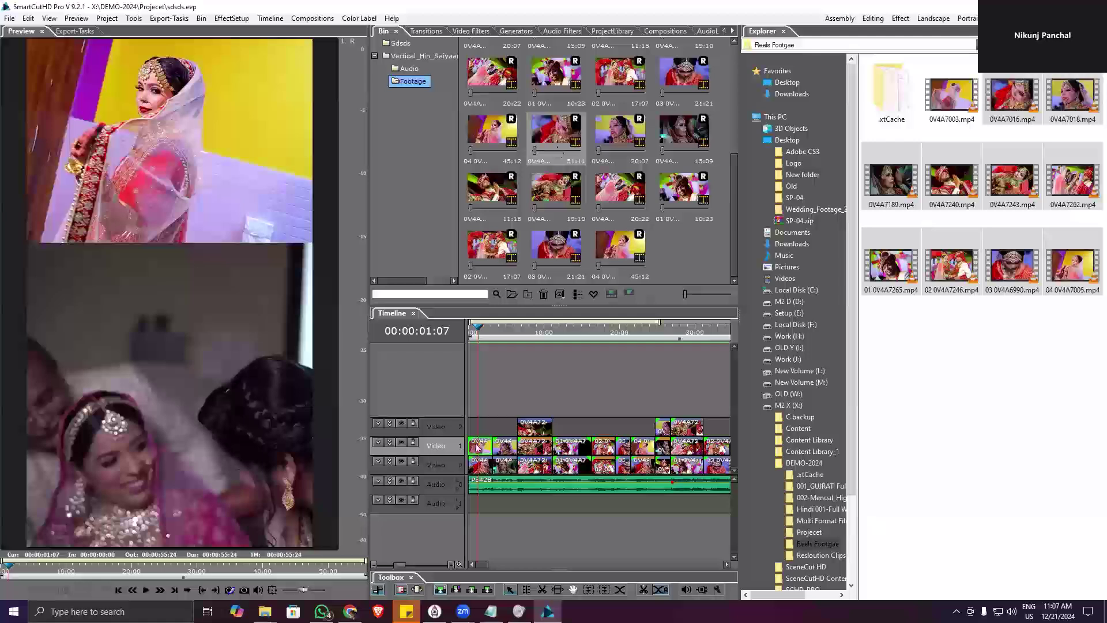
- Play the reel from its start to 00:00:06:00 and look over the replaced clips on the whole timeline
click(471, 332)
key(space)
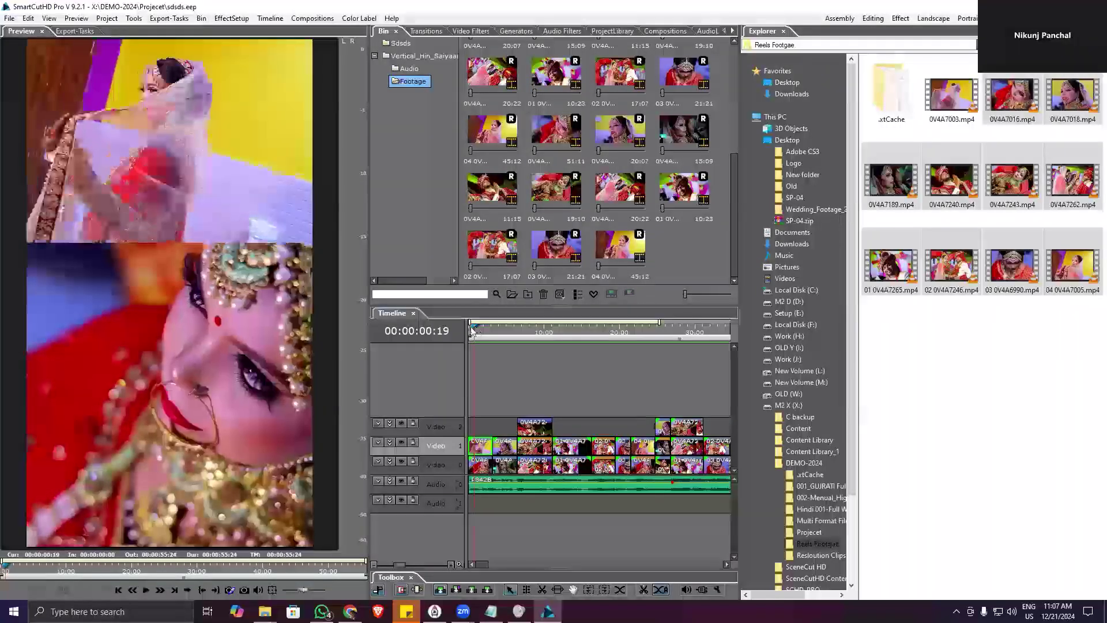
scroll(493, 376, up, 2)
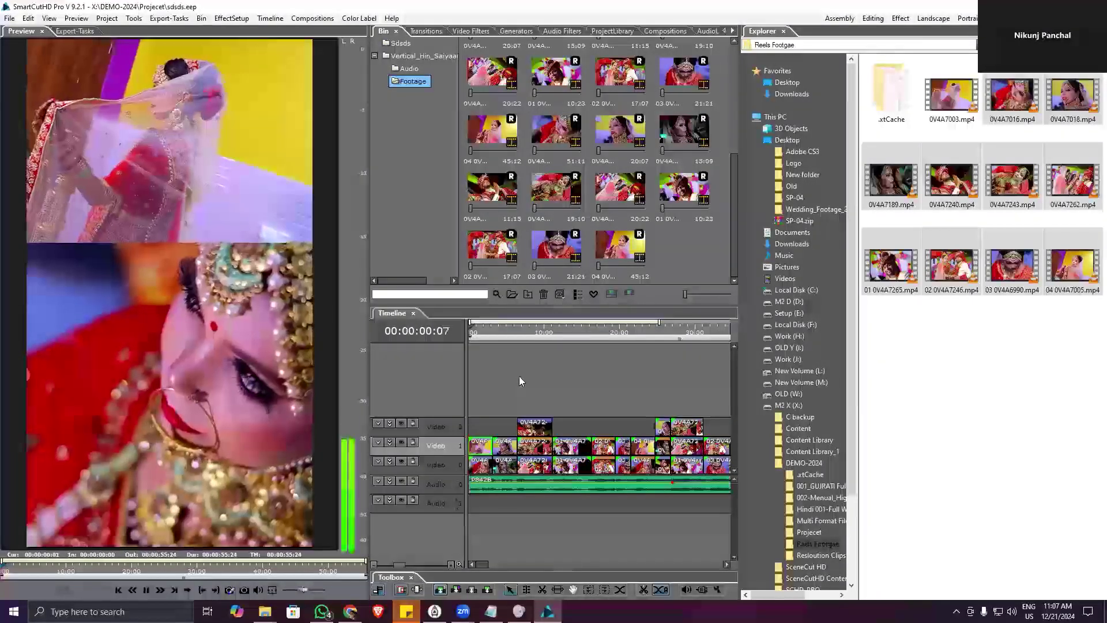
scroll(519, 376, up, 2)
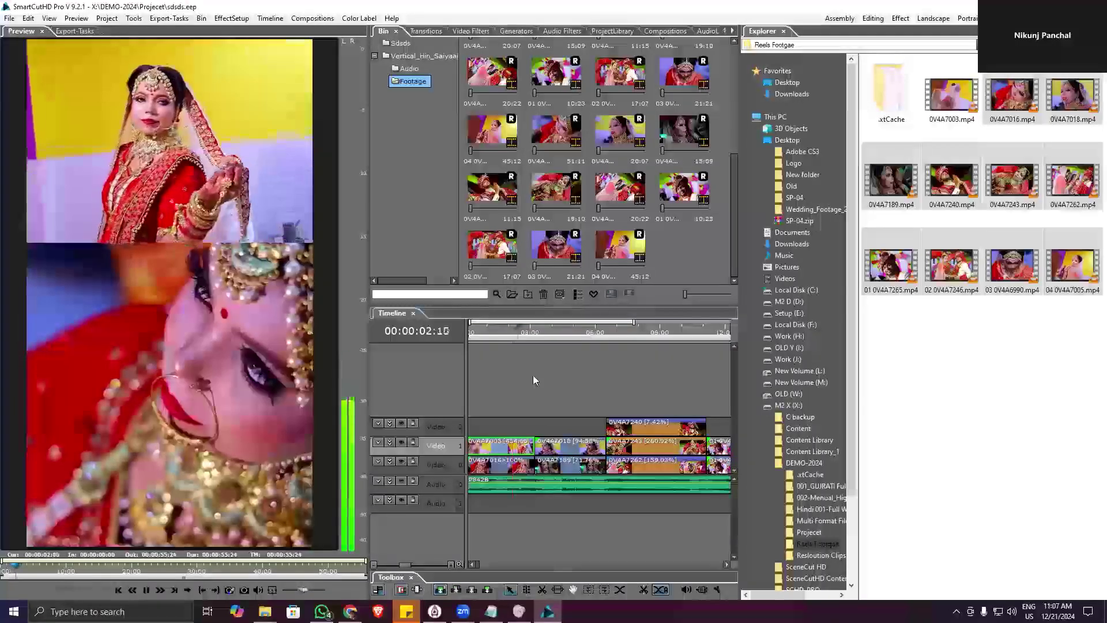
scroll(547, 398, down, 2)
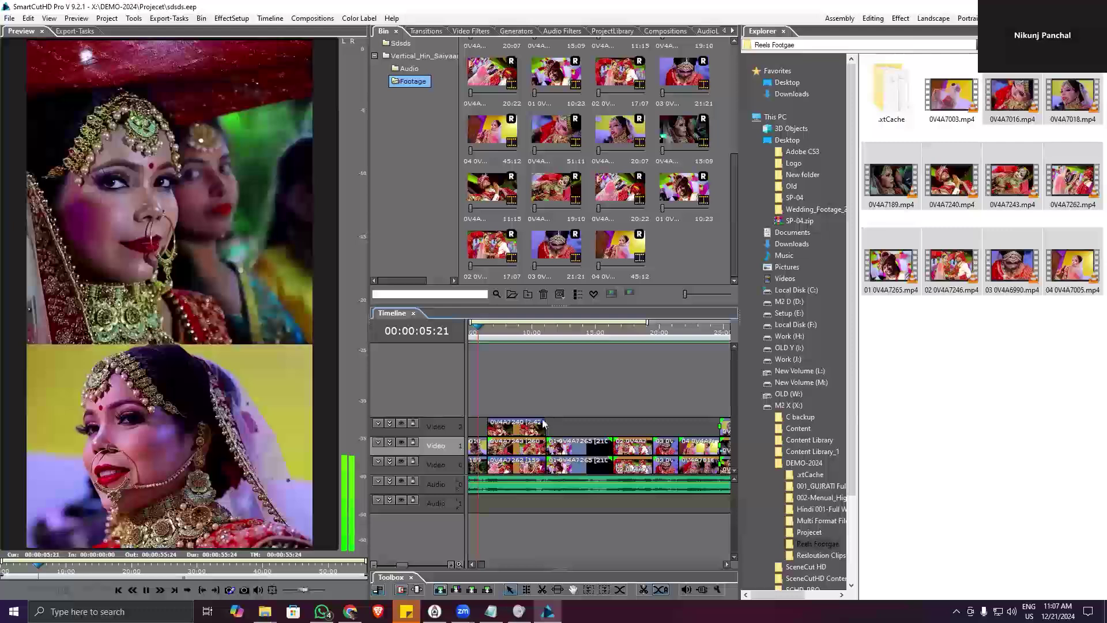
scroll(528, 434, down, 3)
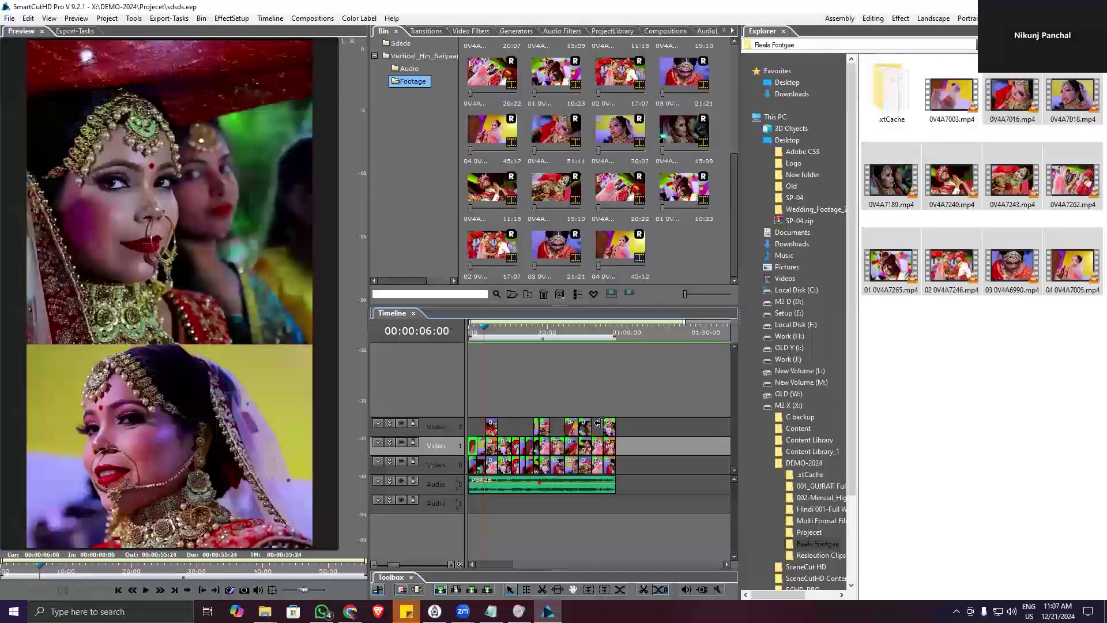
- Select all timeline clips and set up a file export with the Vertical format preset
drag(670, 418, 420, 535)
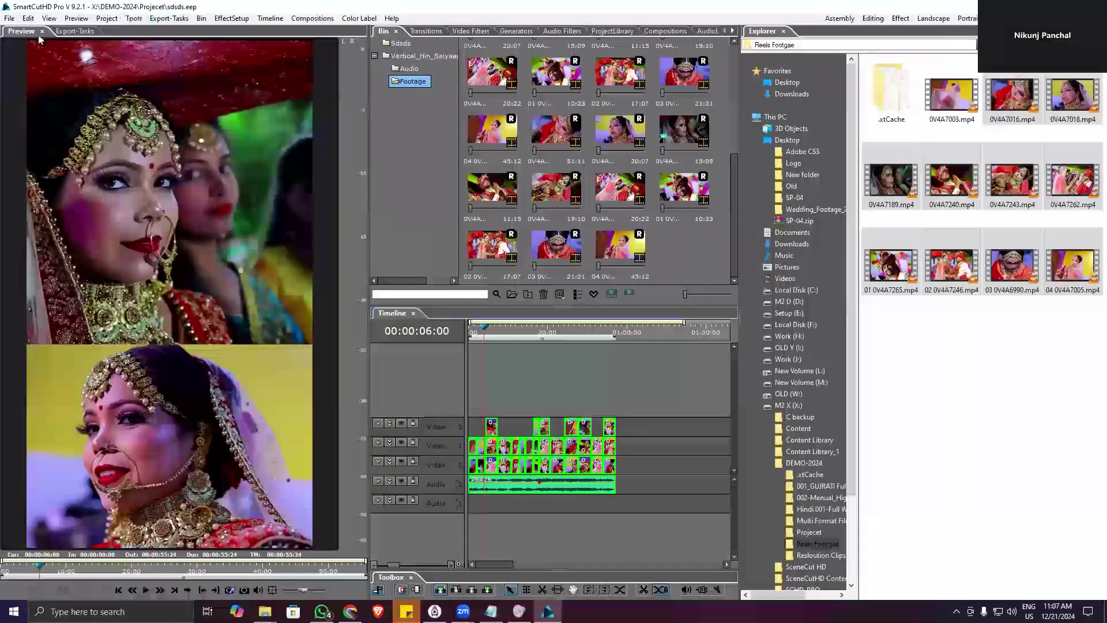
click(9, 23)
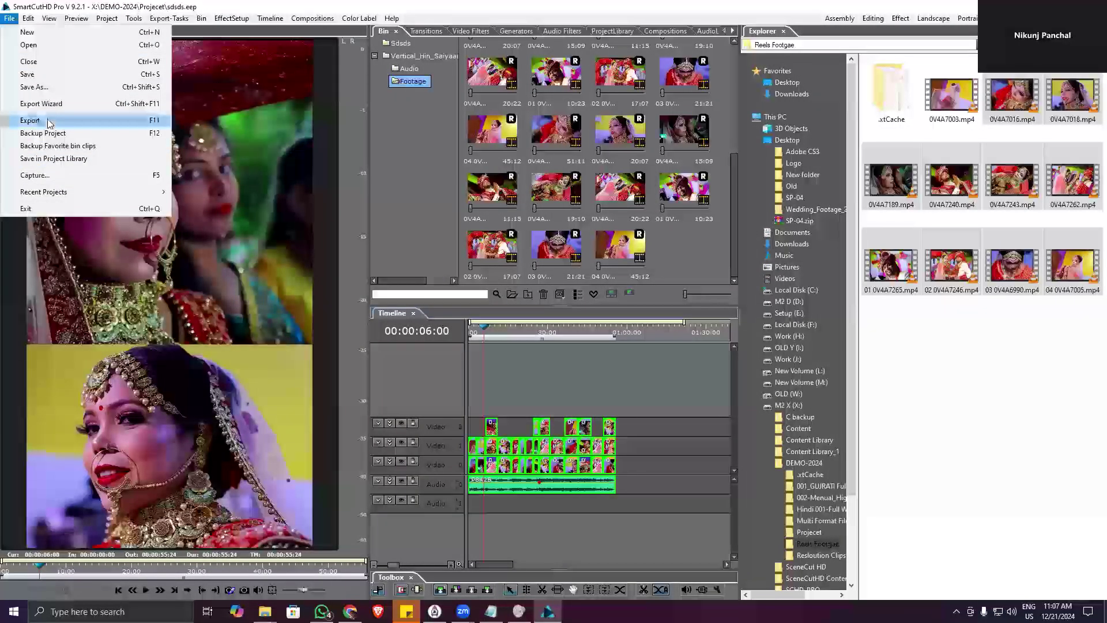
click(459, 132)
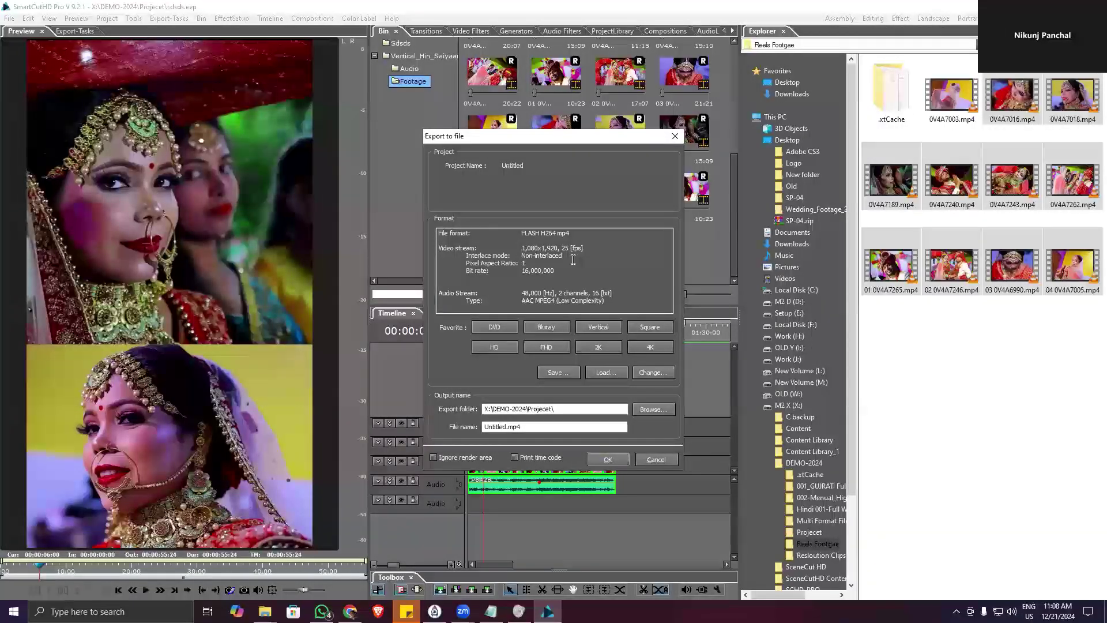
click(548, 327)
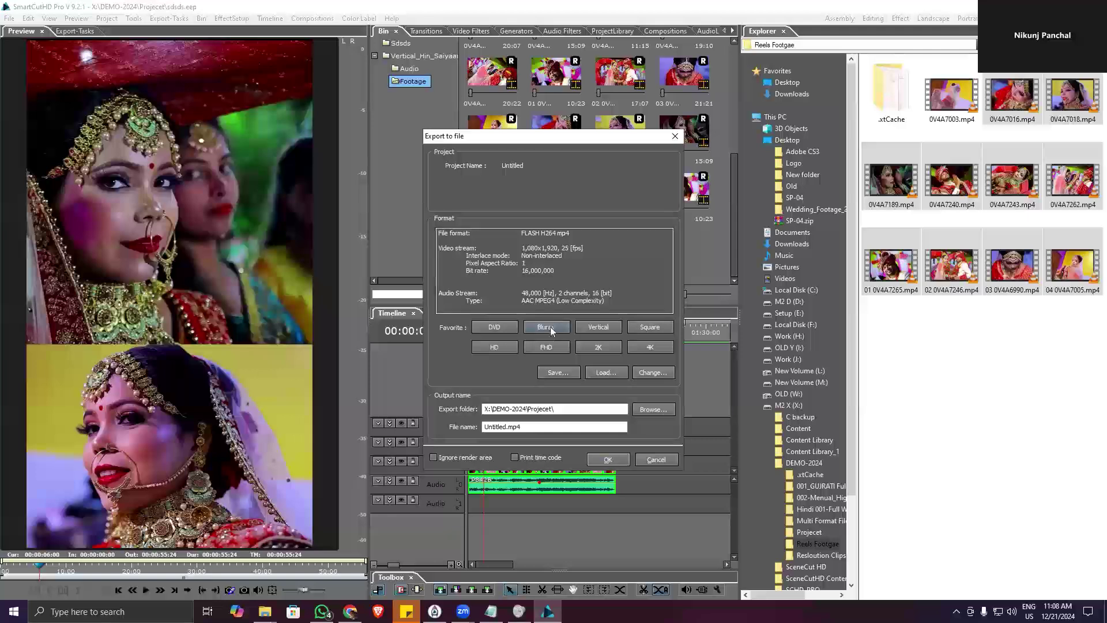
click(596, 326)
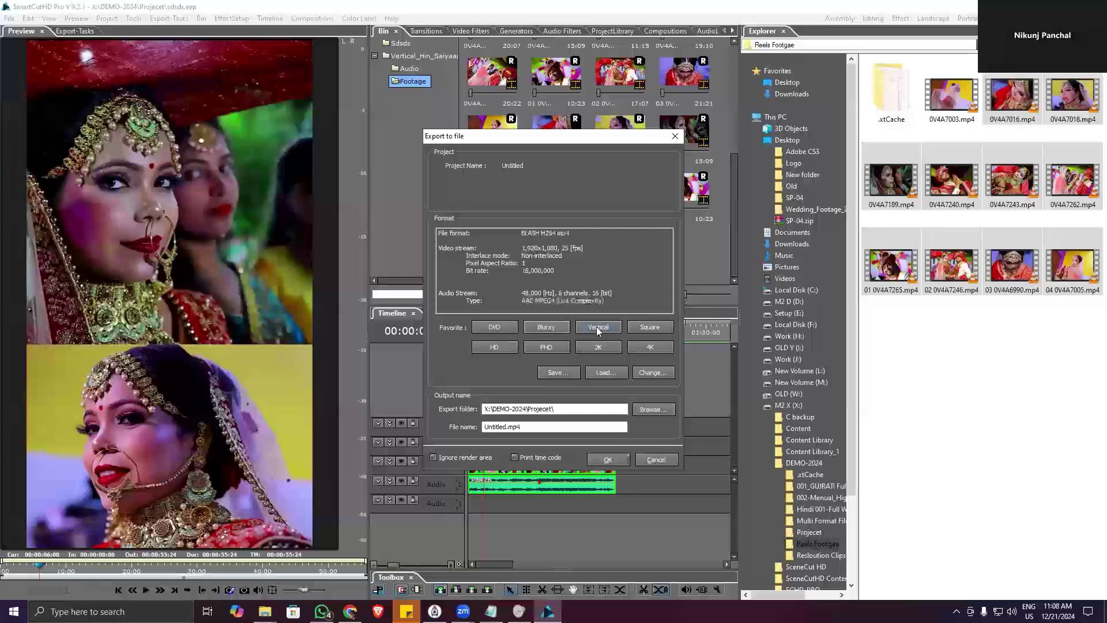
- Name the output Pari.mp4 in the Projecet folder of DEMO-2024 and run the export
click(653, 409)
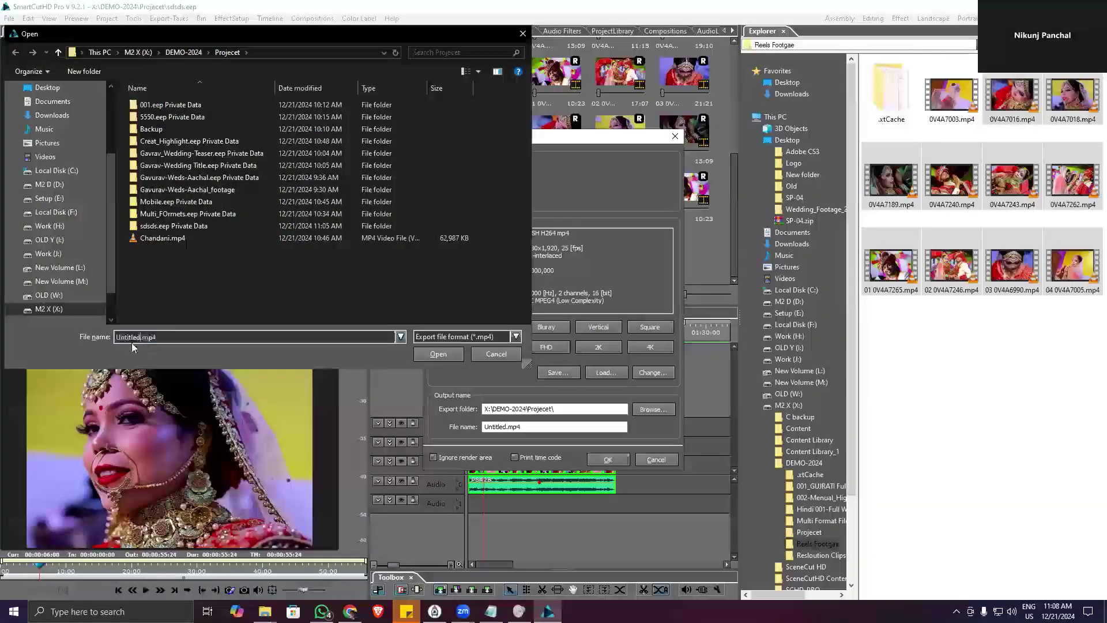
drag(141, 338, 71, 338)
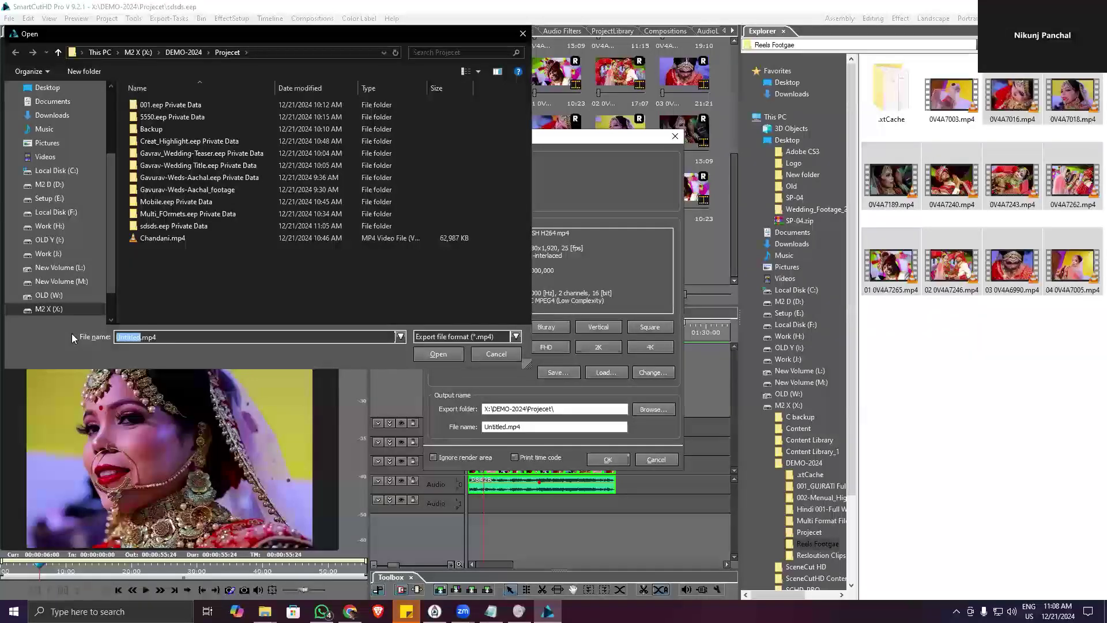
text(Pari)
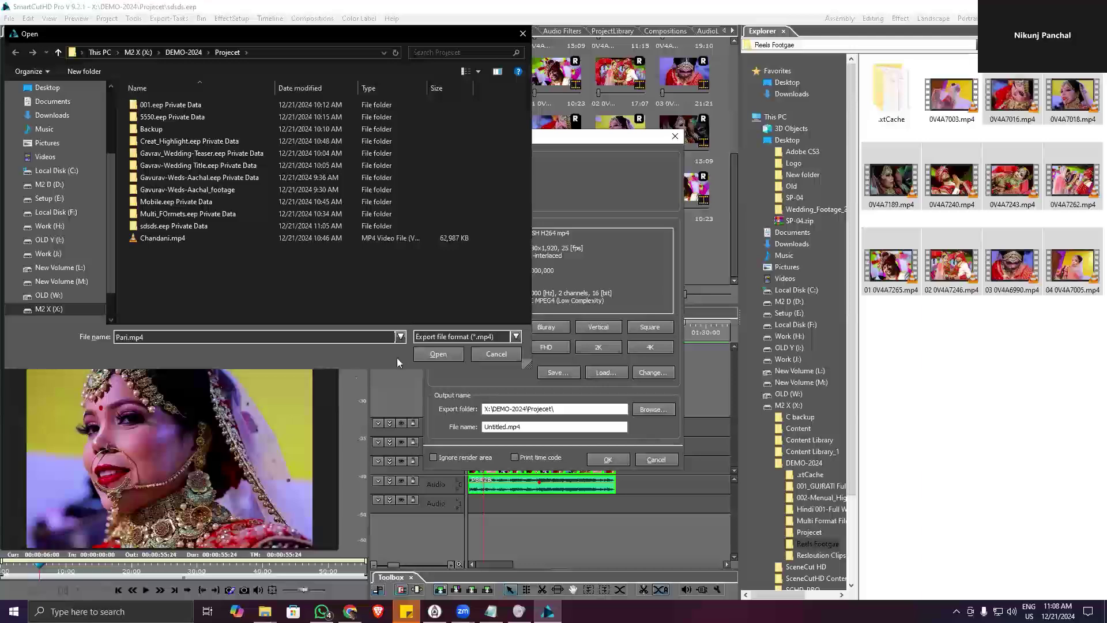
click(424, 353)
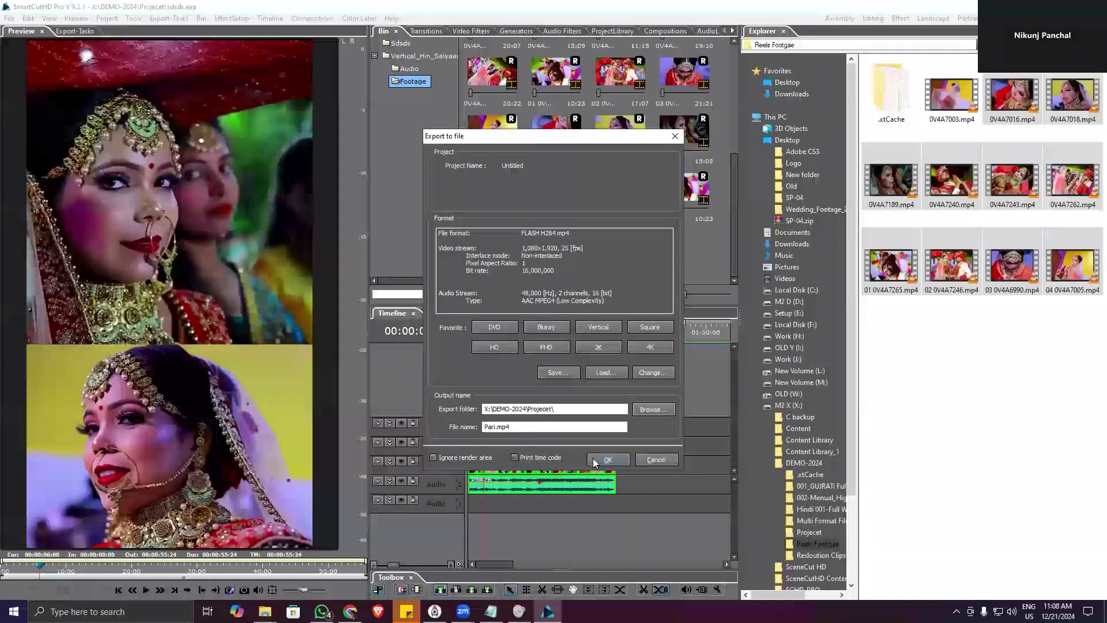
click(594, 460)
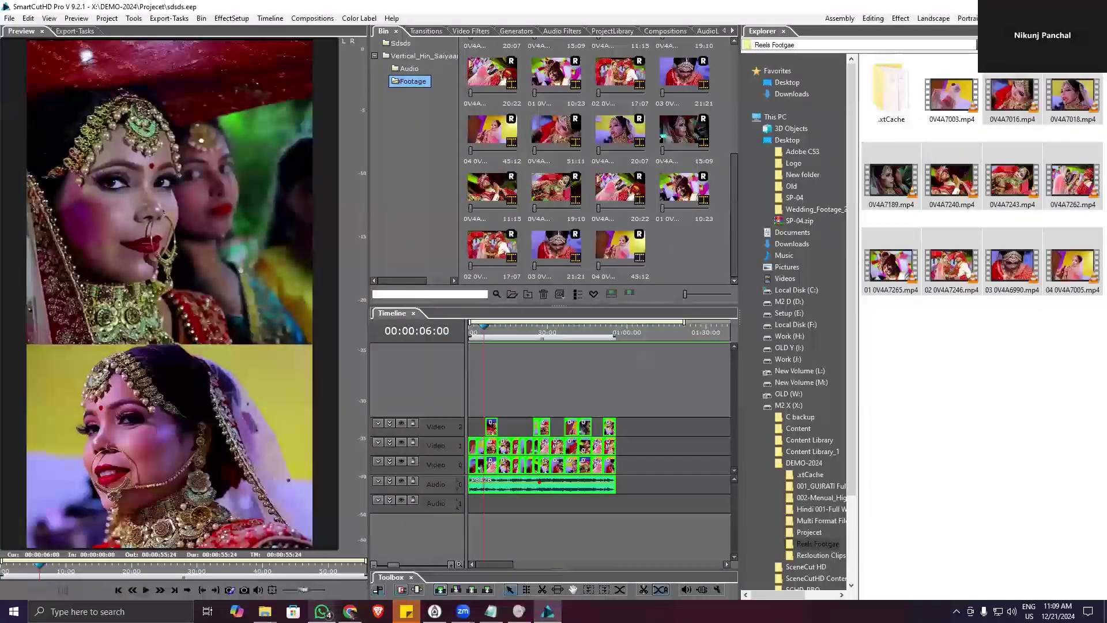
- Switch to WhatsApp and start attaching a photo or video in the open chat
mouse_move(322, 610)
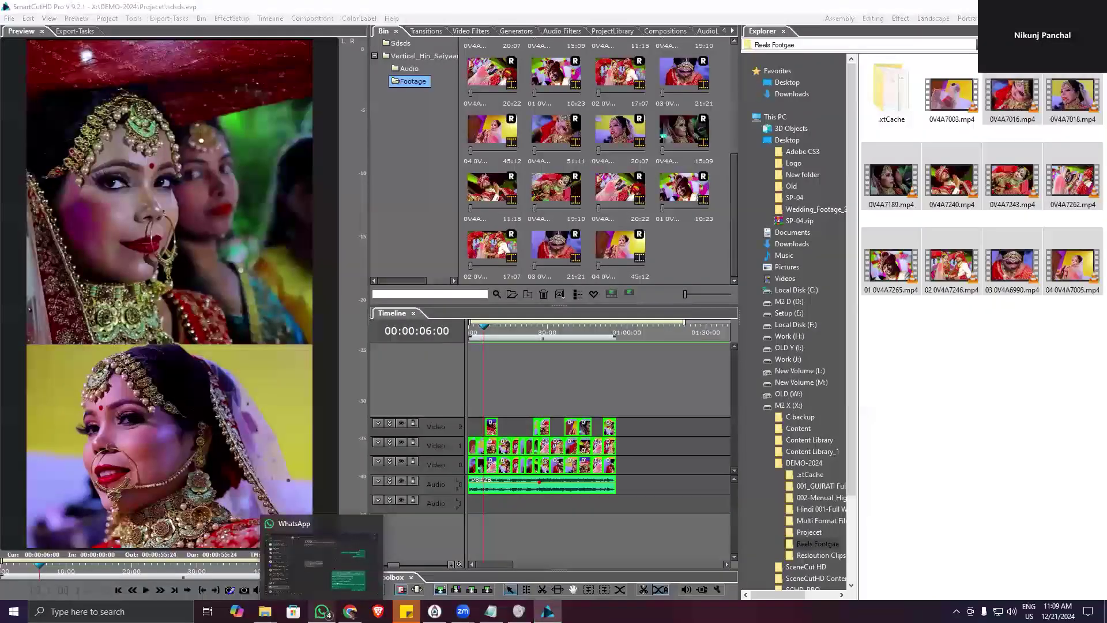
click(323, 557)
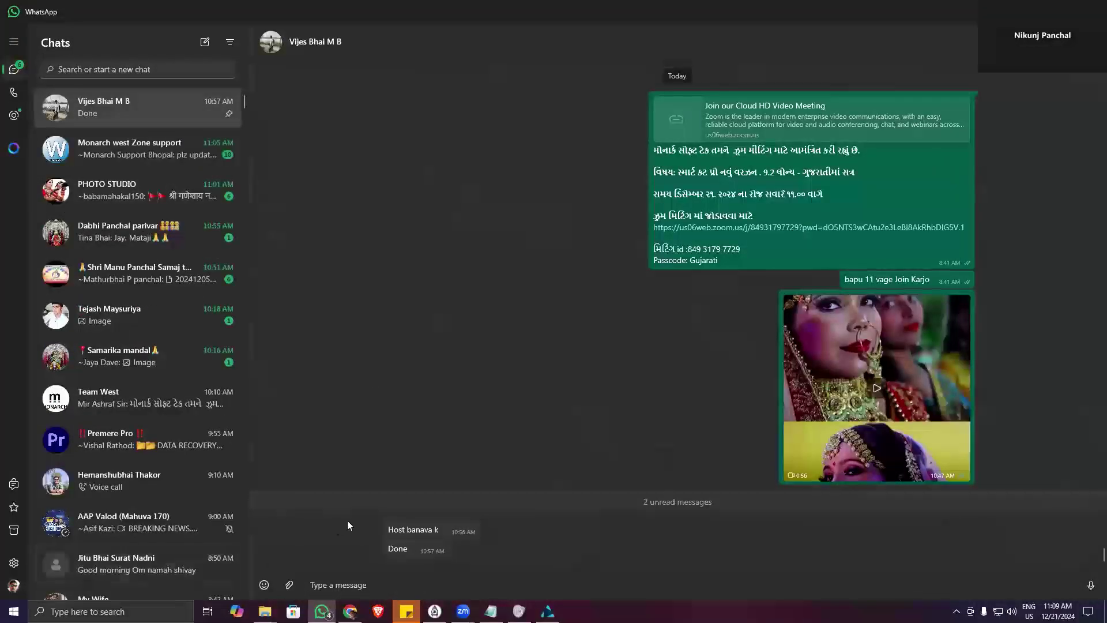
click(290, 585)
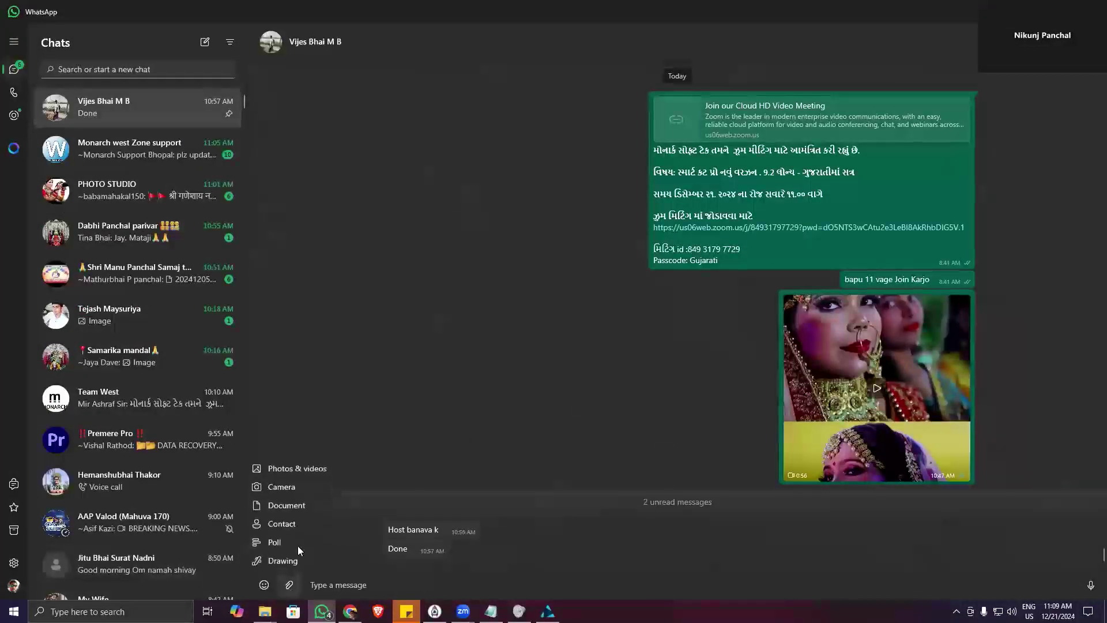
click(312, 471)
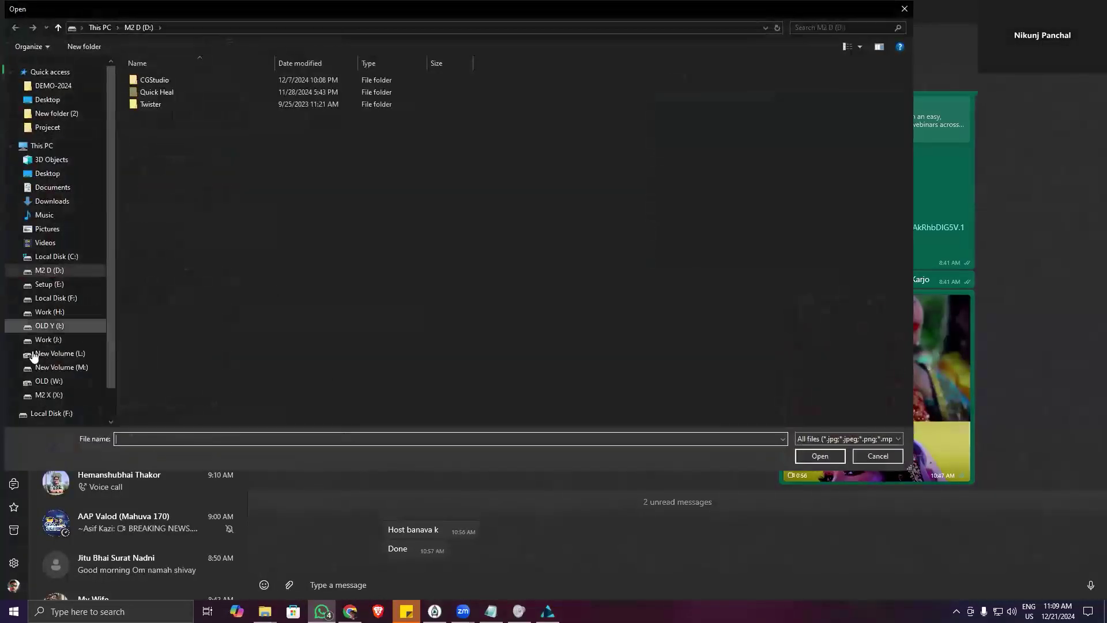
- Attach Pari.mp4 from the Projecet folder in DEMO-2024 on drive X and send it in the chat
scroll(48, 405, down, 1)
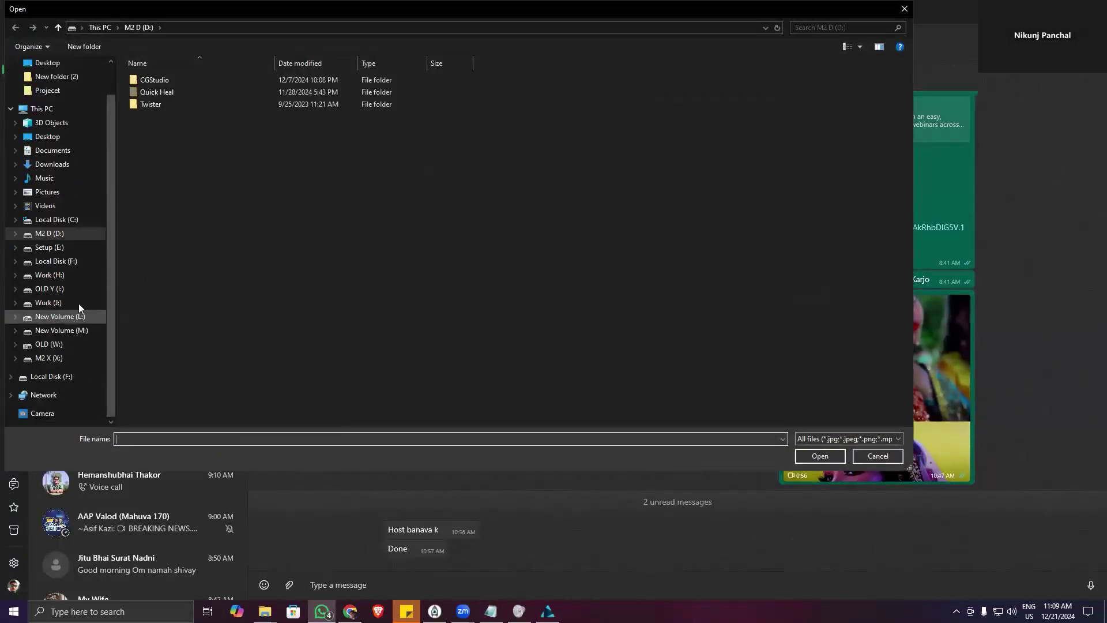
click(67, 357)
double_click(159, 129)
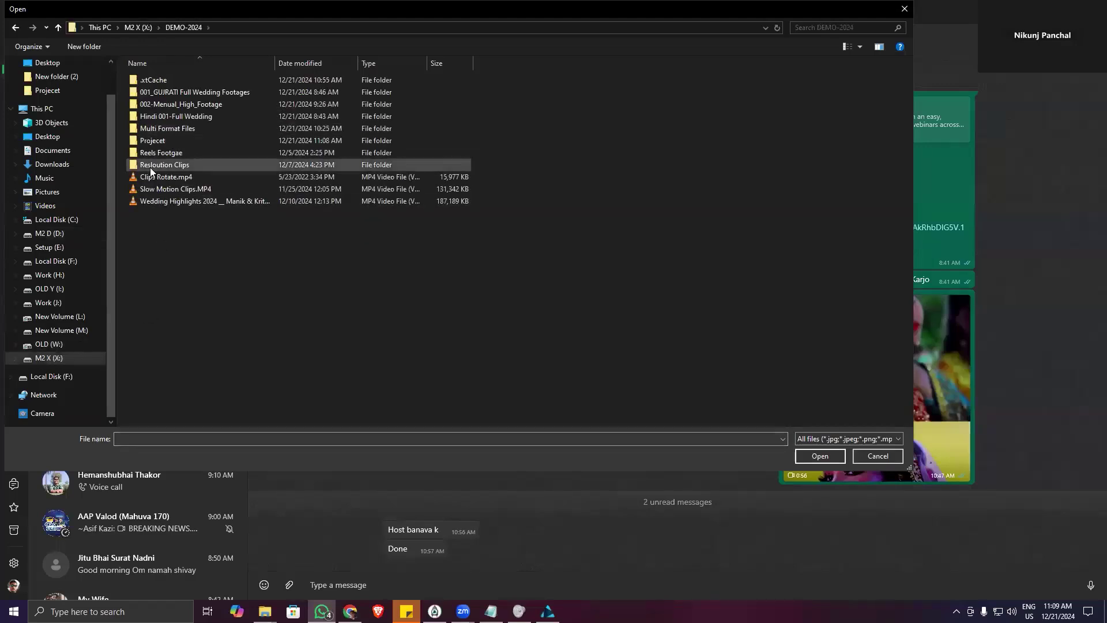
click(140, 28)
double_click(168, 129)
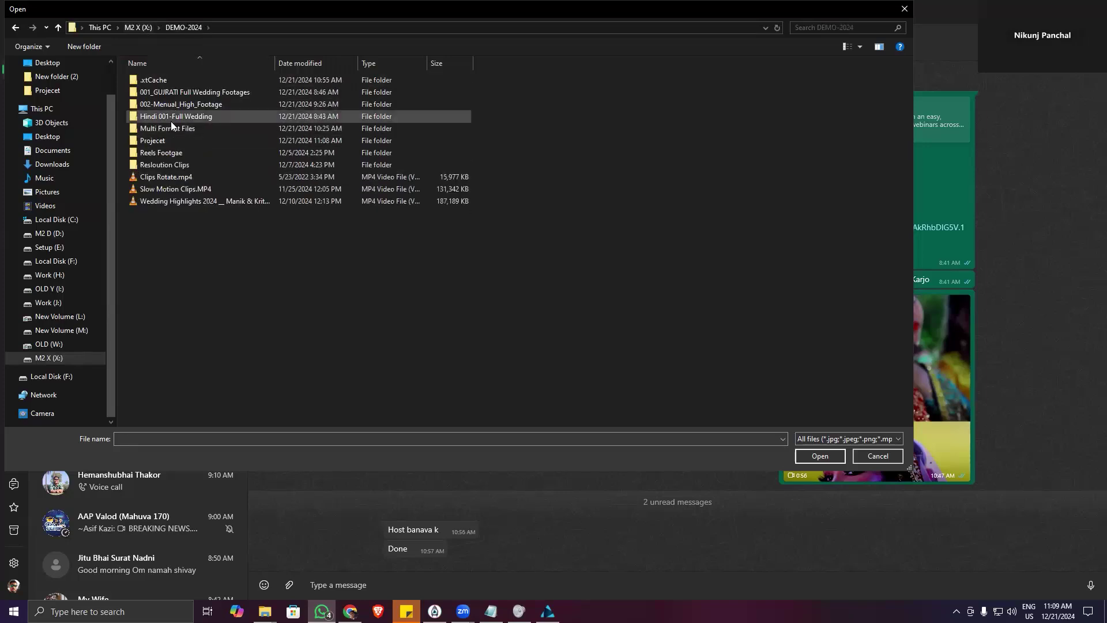
double_click(163, 139)
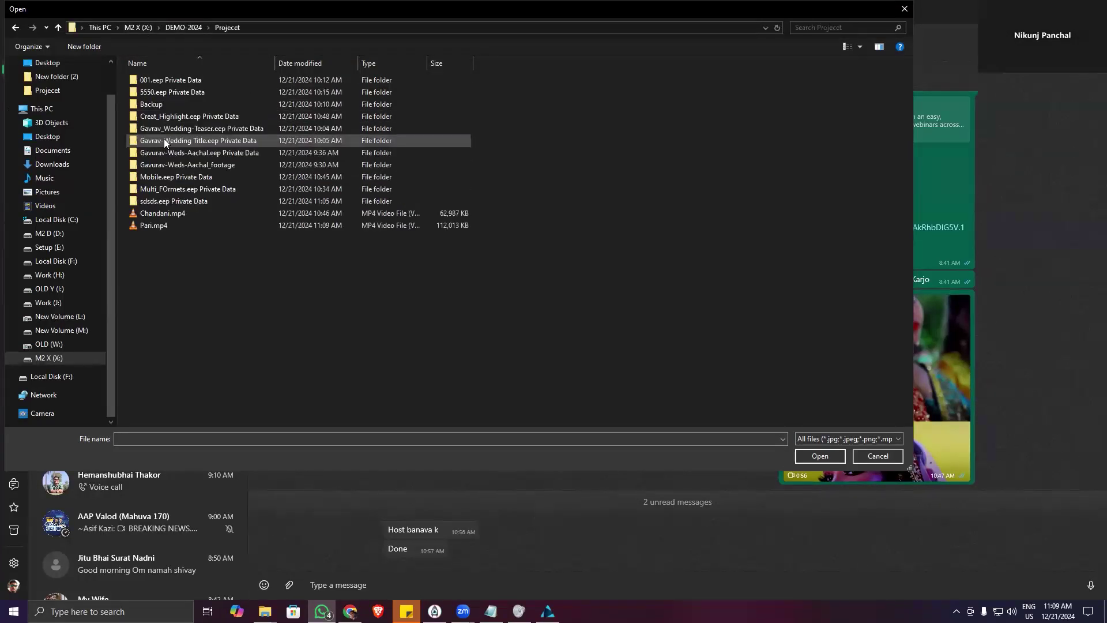
double_click(151, 226)
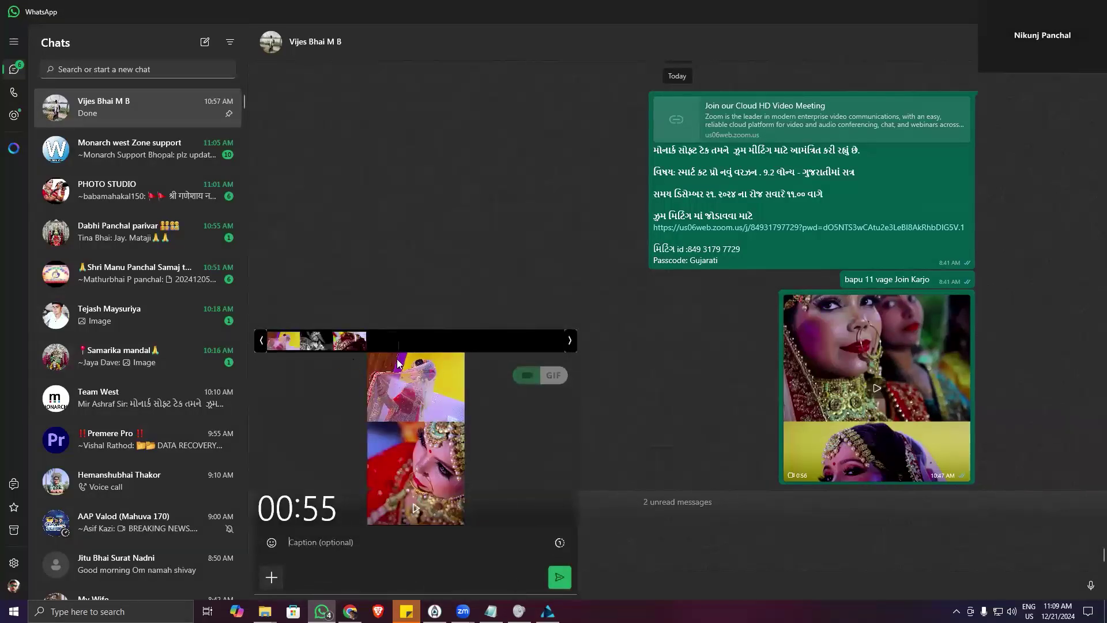
click(560, 580)
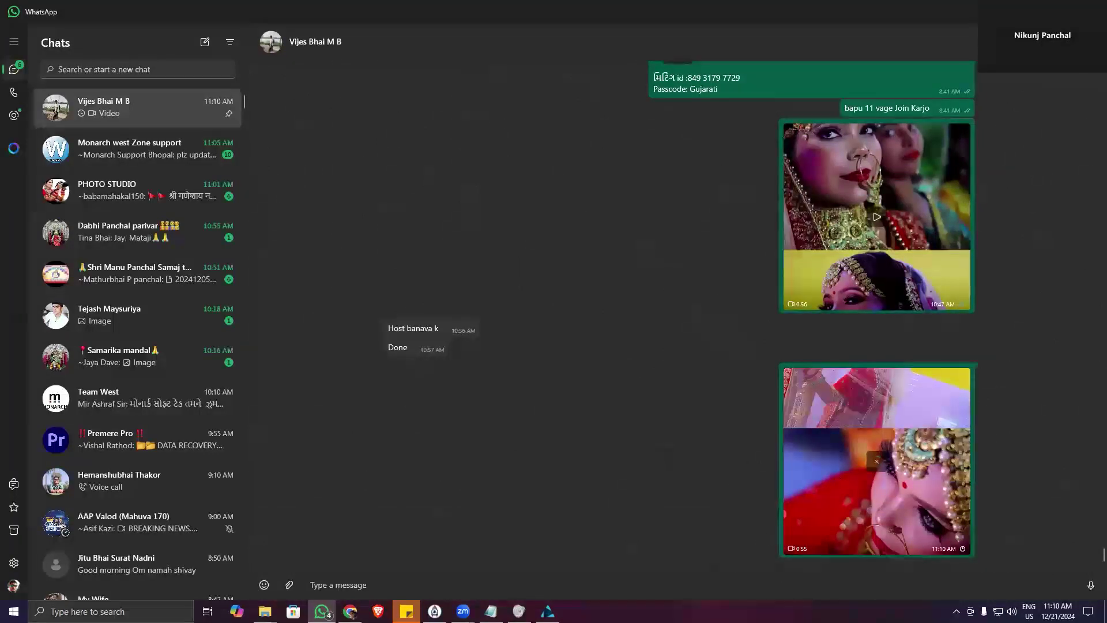
- Inspect the file properties of Pari.mp4 in the Projecet folder and return to the WhatsApp chat
key(alt+Tab)
mouse_move(265, 612)
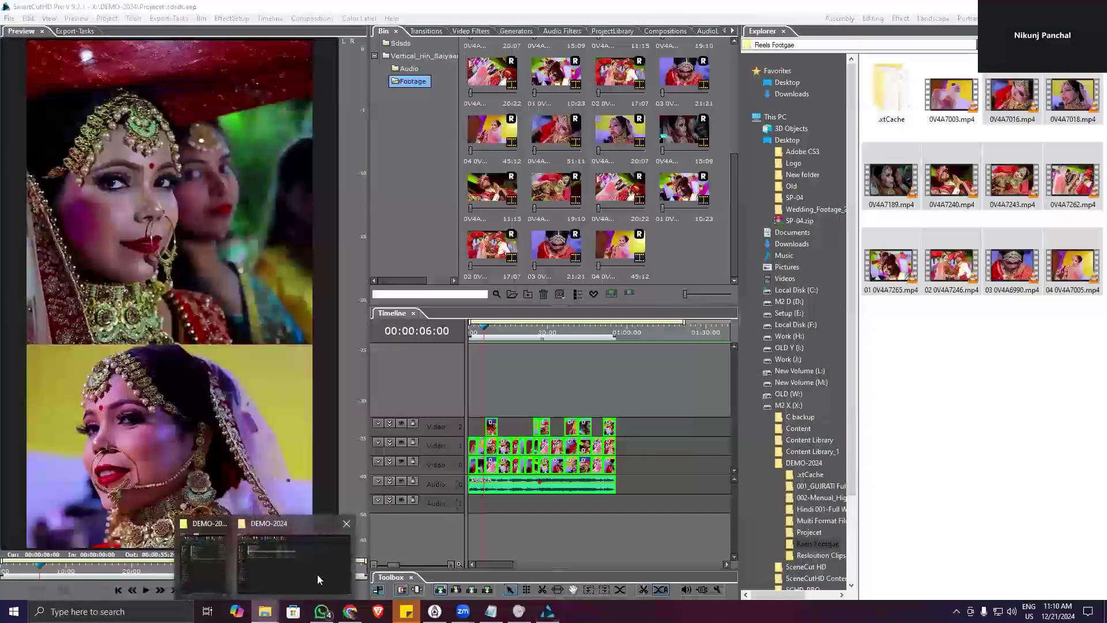
click(317, 579)
double_click(152, 183)
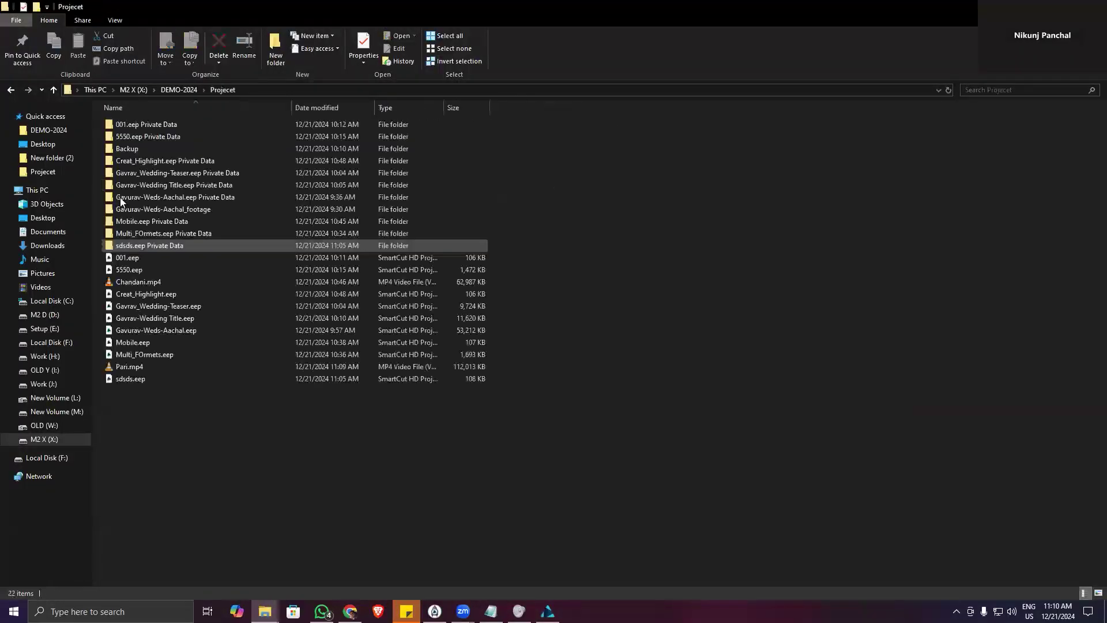
click(123, 367)
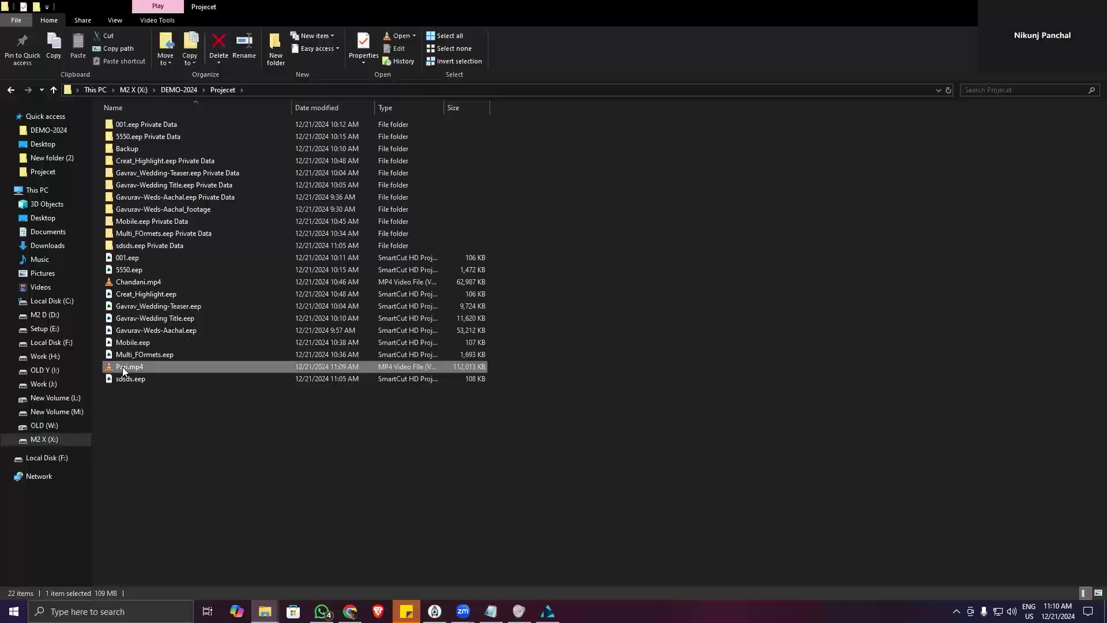
right_click(123, 367)
click(150, 595)
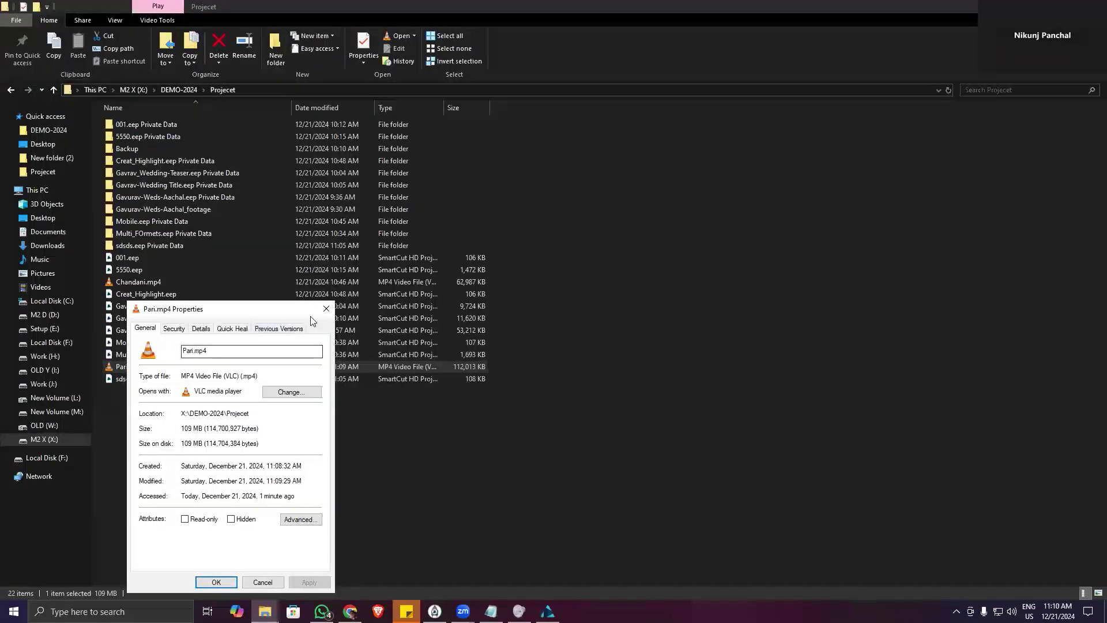
click(326, 309)
click(322, 612)
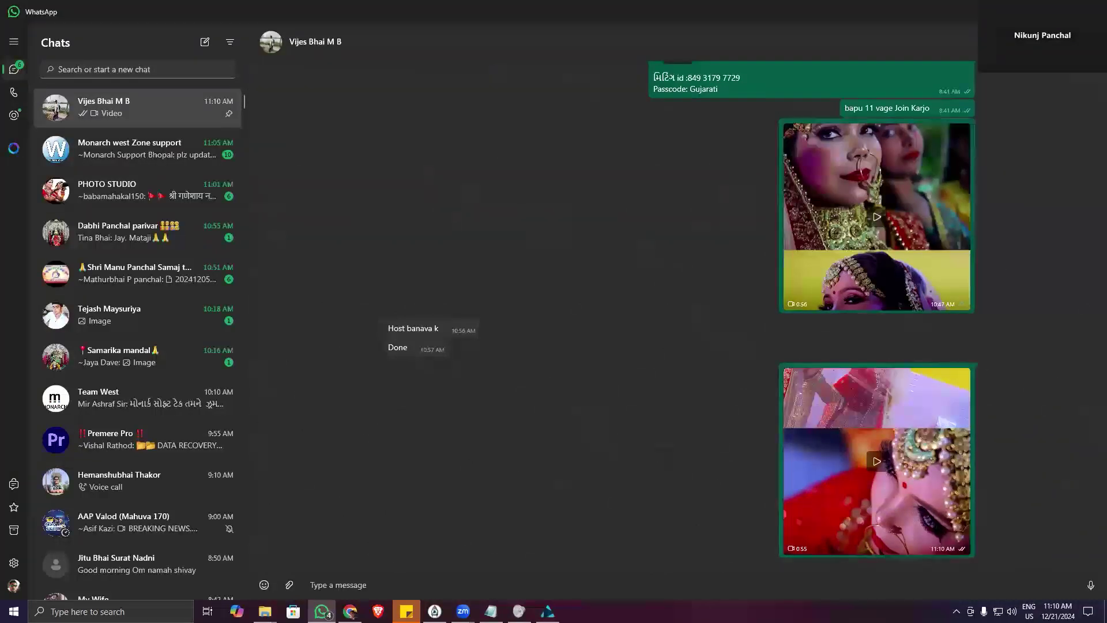
- Switch to SmartCutHD and set up a file export of the reel with a target file size of 60 MB
key(alt+Tab)
key(alt+Tab)
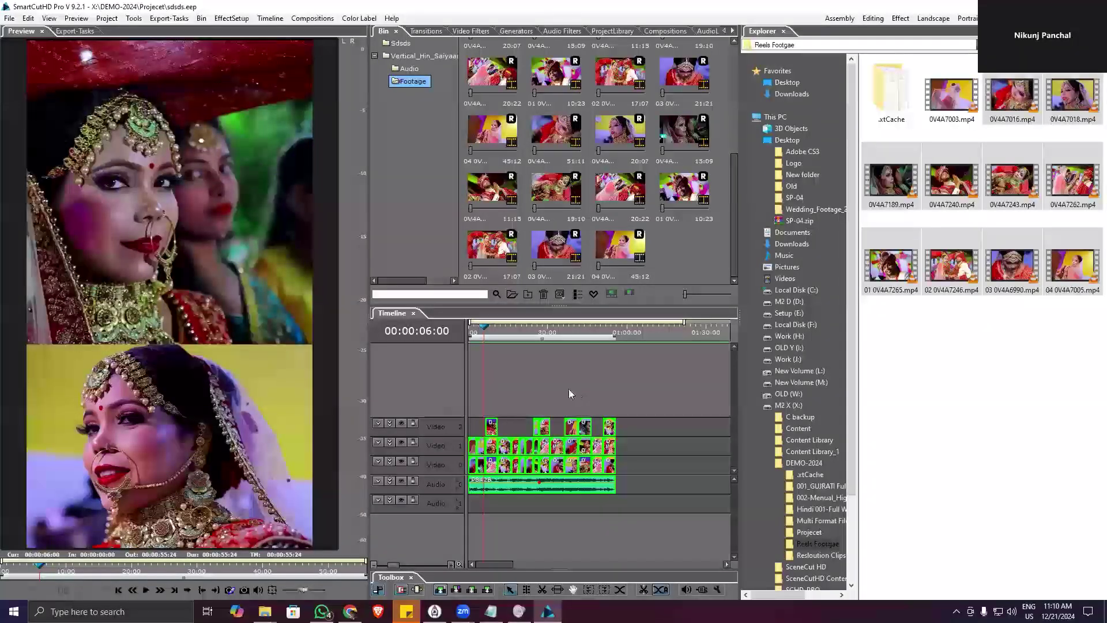
key(F11)
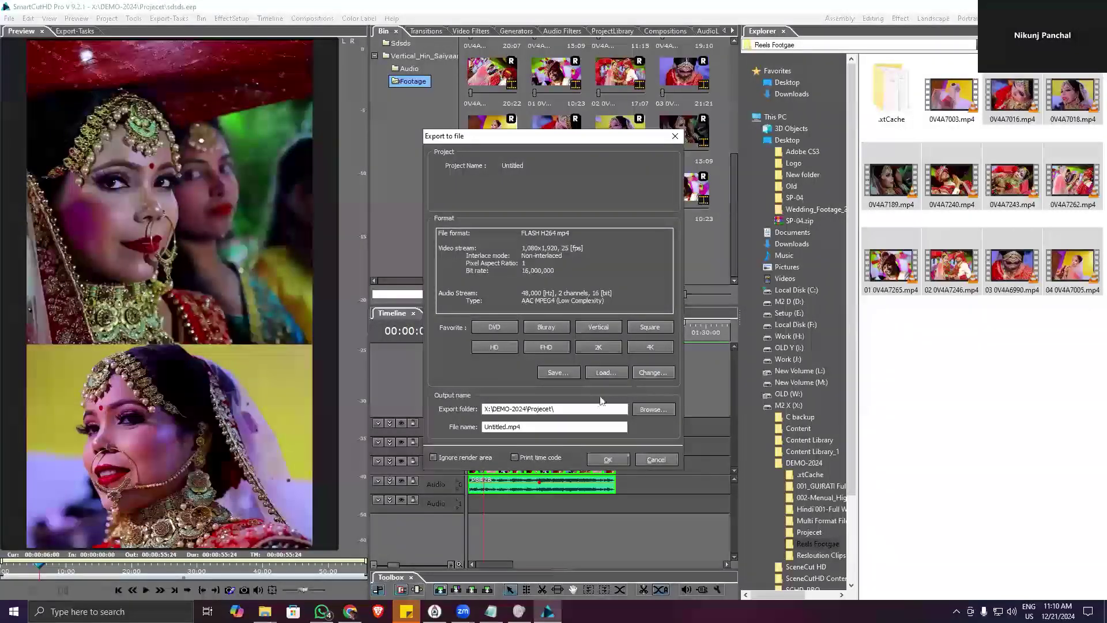
click(475, 383)
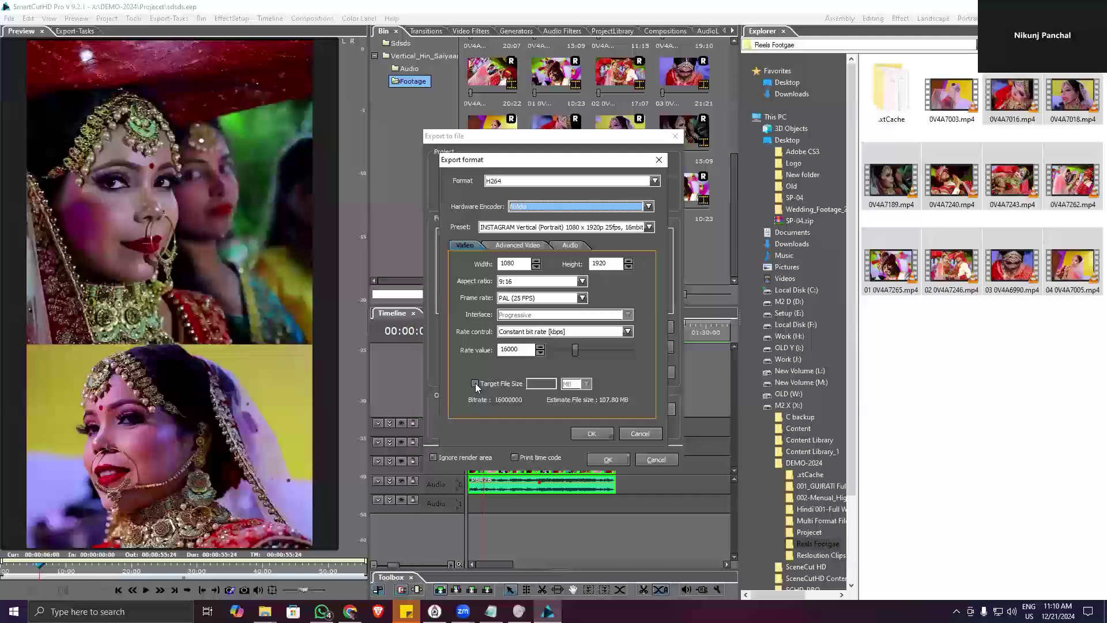
click(531, 384)
text(60)
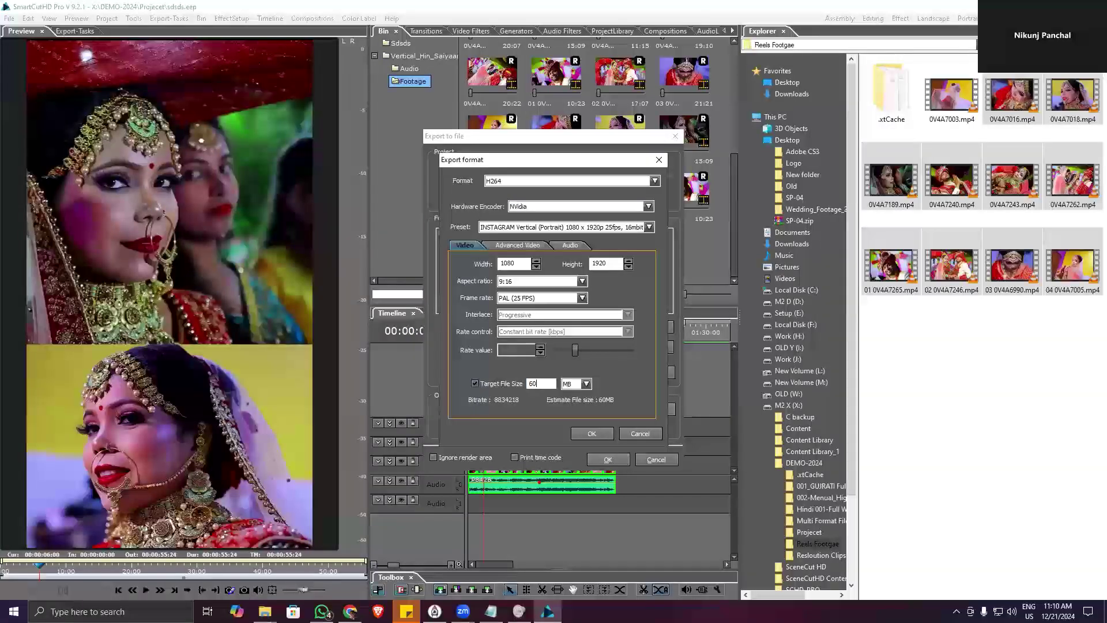
click(584, 433)
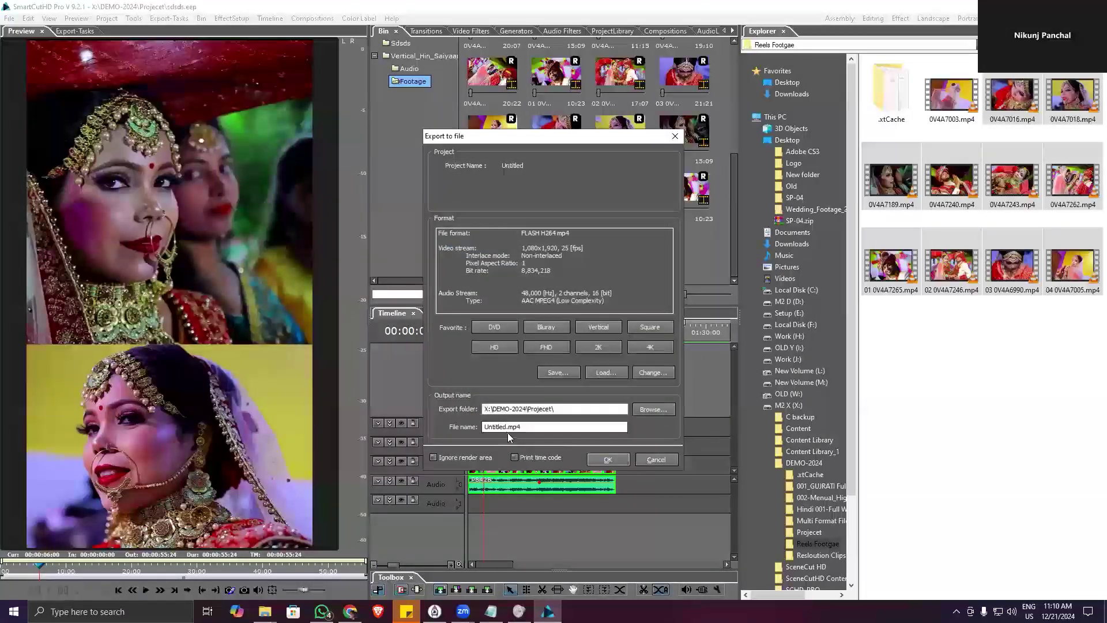
- Name the export output Pari-001.mp4 in the Projecet folder and run the export
text(Pari)
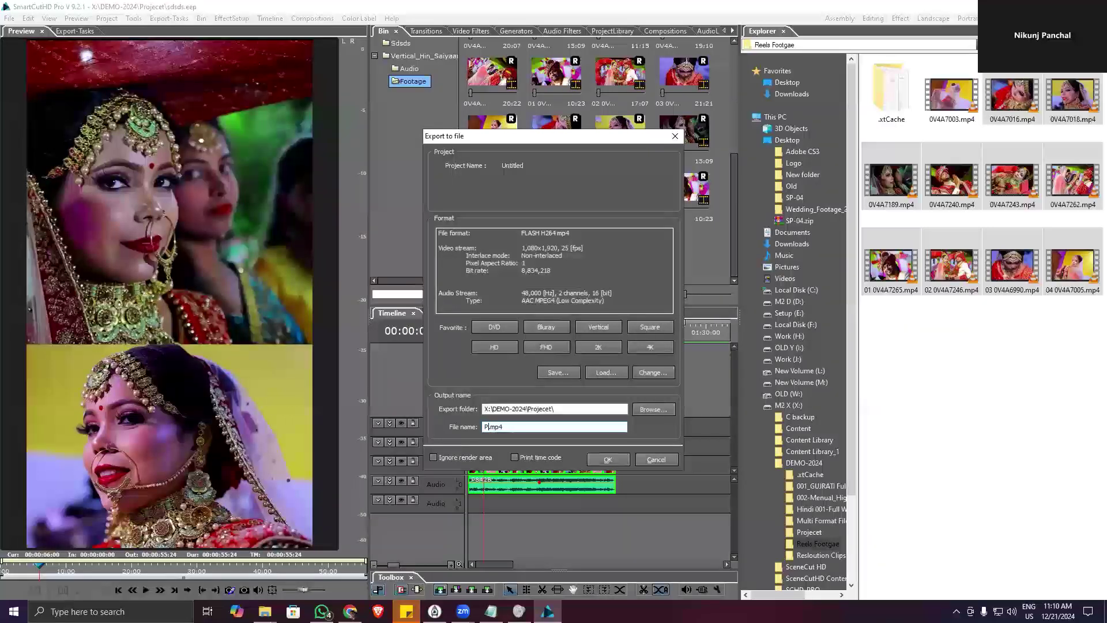
text(-001)
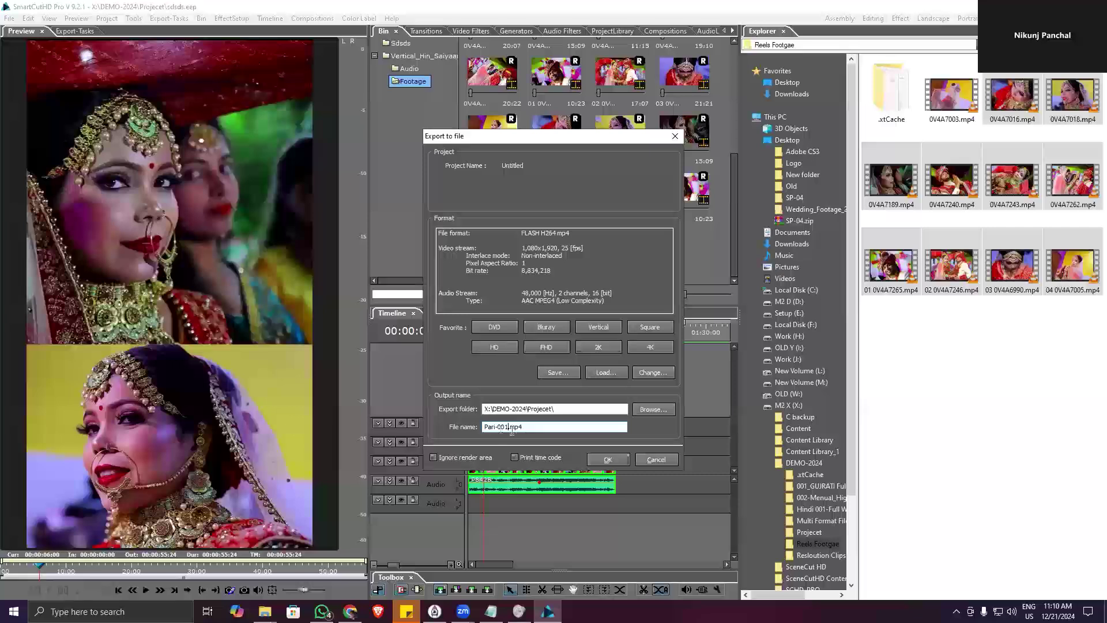
click(608, 460)
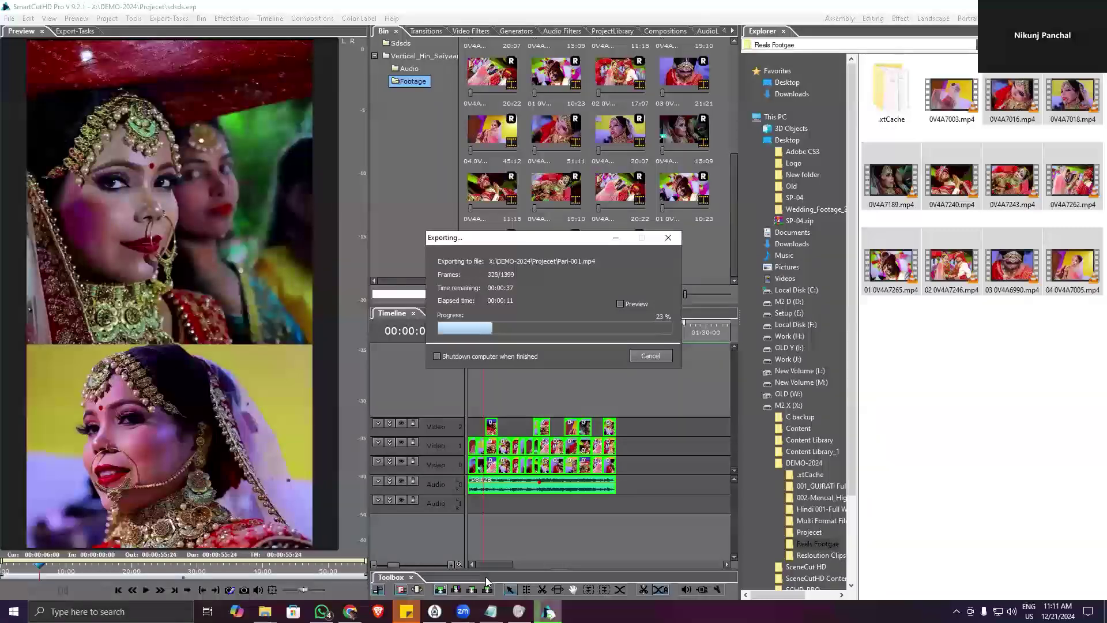
- Switch to the Projecet folder in File Explorer and select Pari-001.mp4 to check its file size
mouse_move(435, 611)
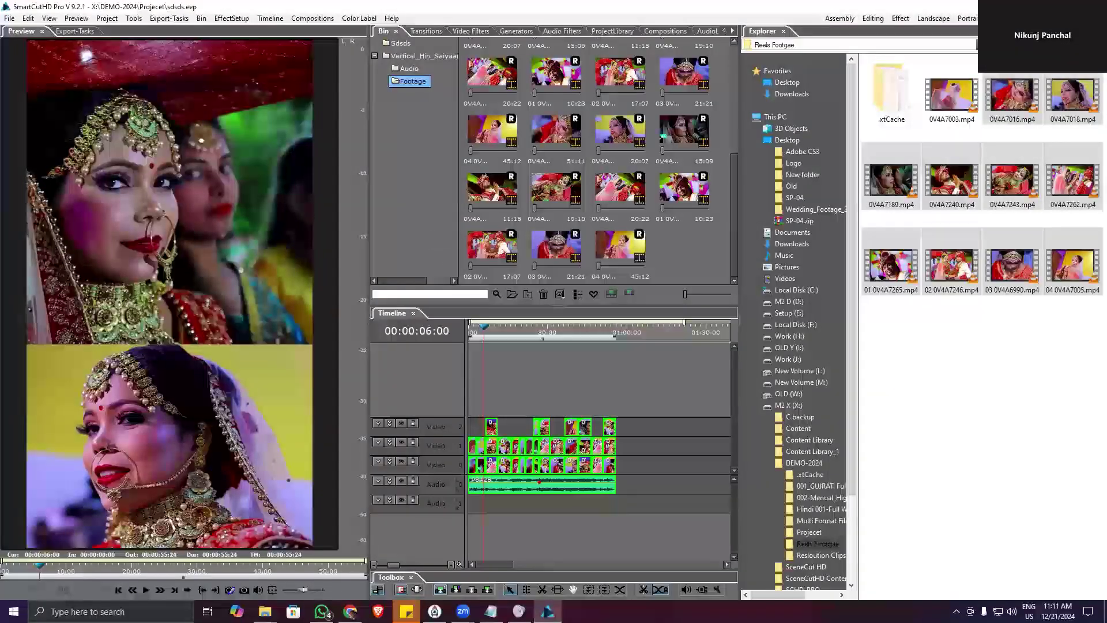
mouse_move(265, 610)
click(314, 569)
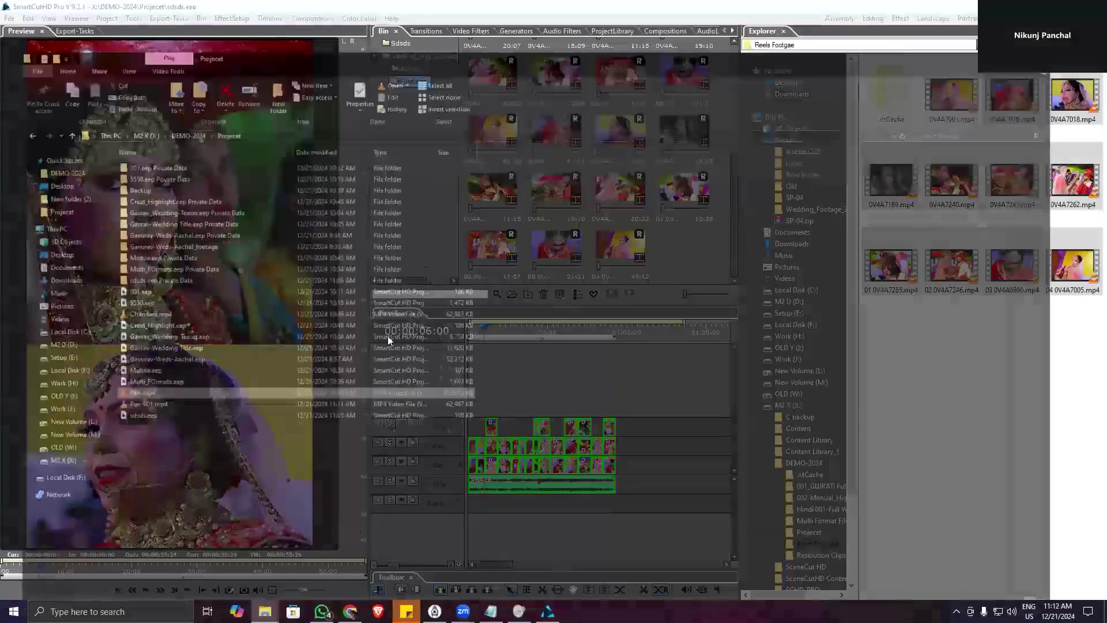
click(150, 382)
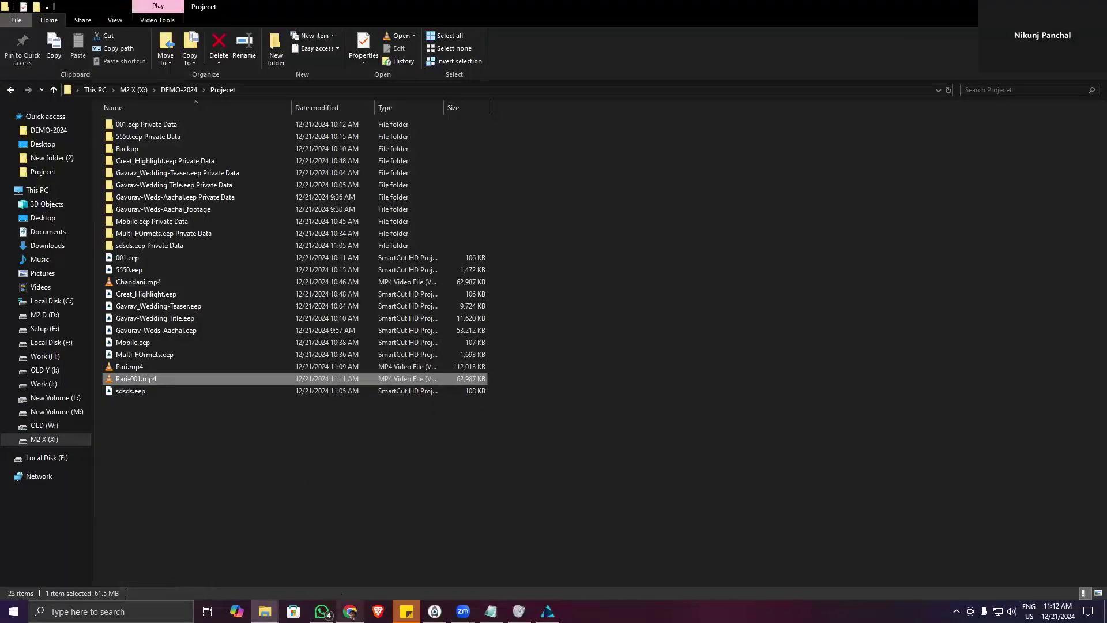
- Switch to WhatsApp Web in Chrome and open the chat that last received PLAYER VIDEO PROFILE AND VS PLATE.mp4
click(346, 571)
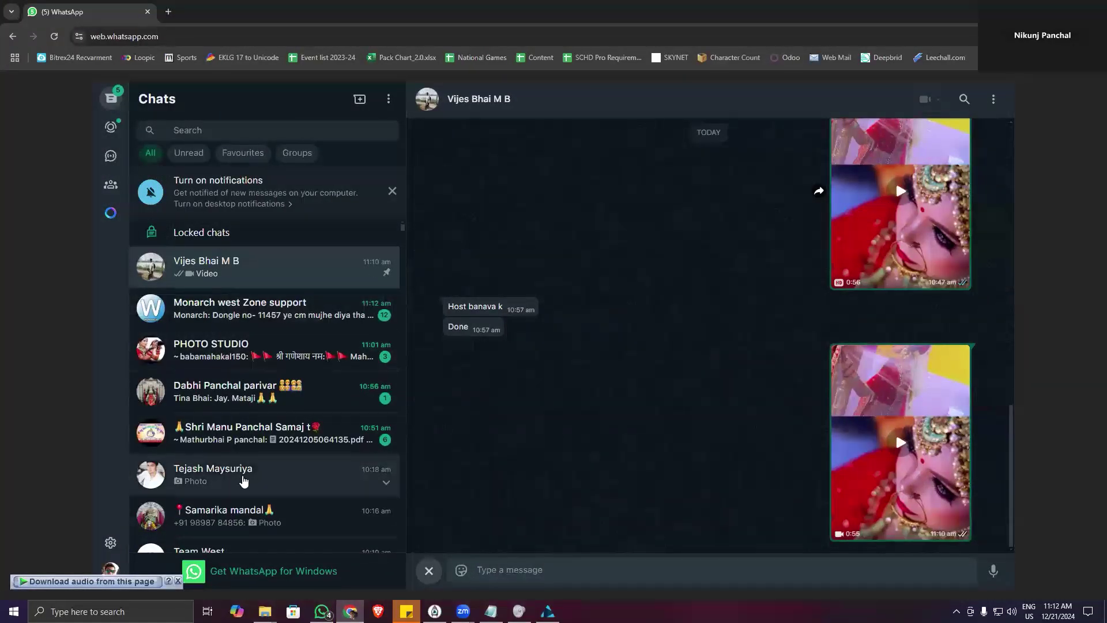
scroll(314, 474, down, 4)
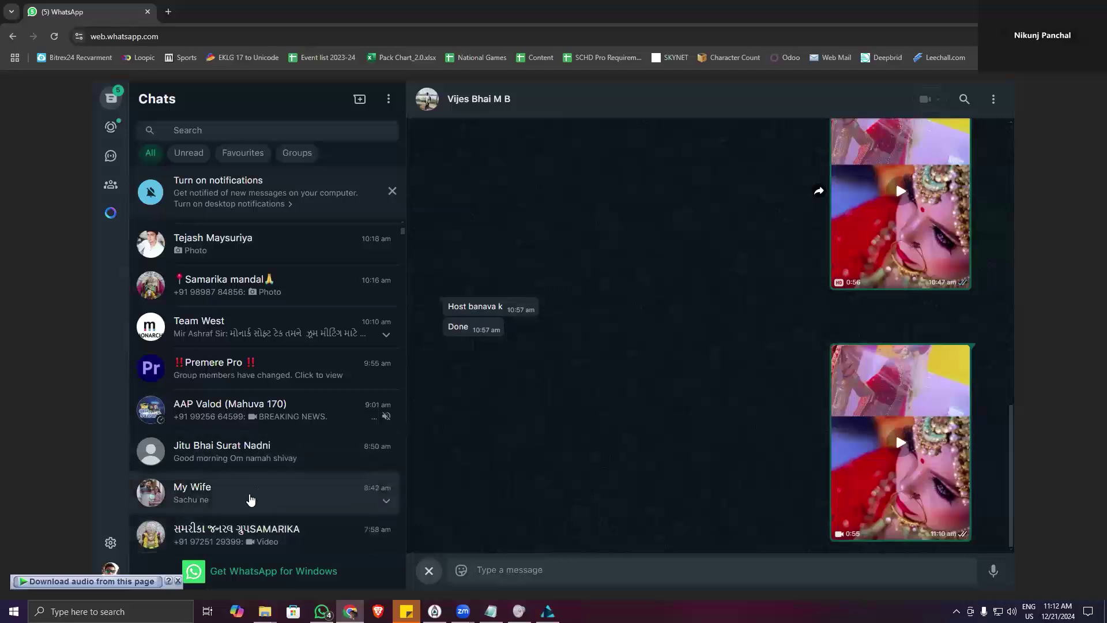
scroll(250, 499, down, 4)
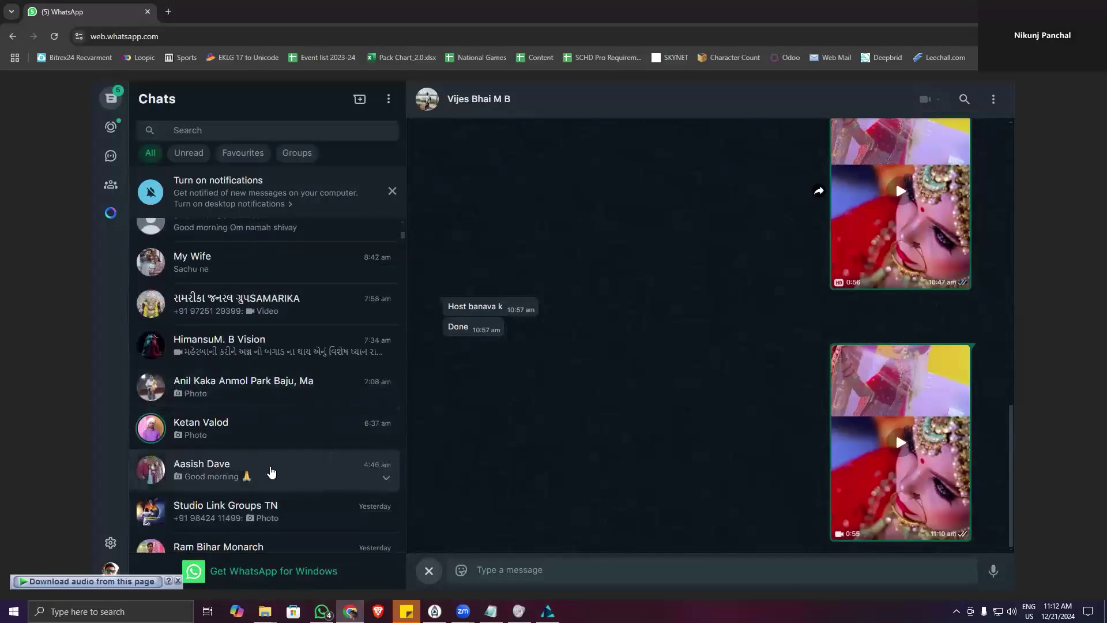
scroll(305, 462, down, 2)
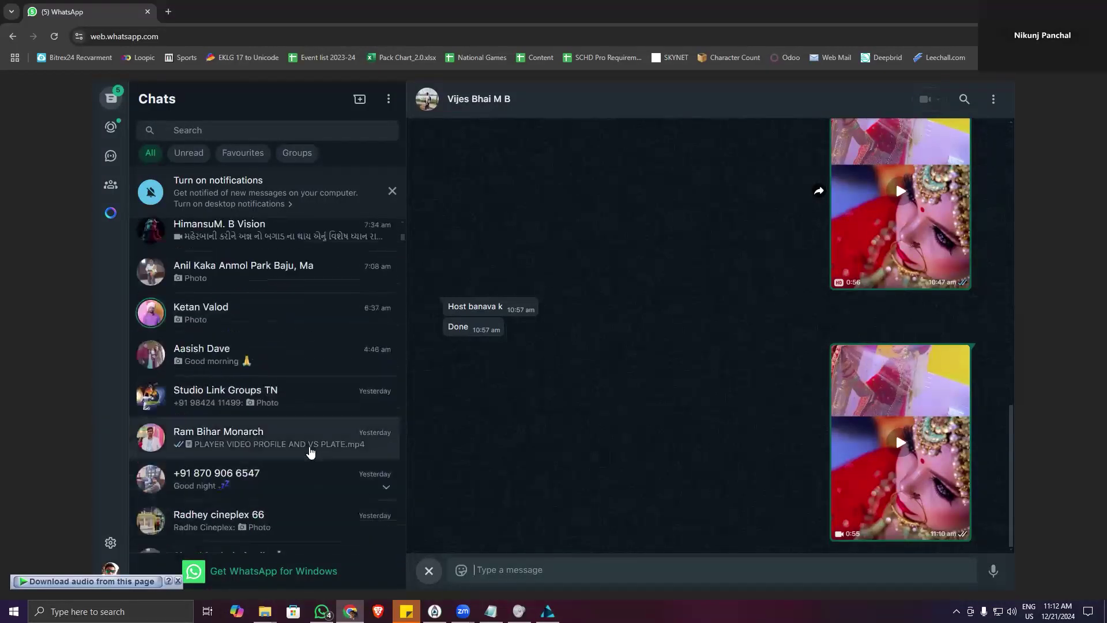
click(311, 452)
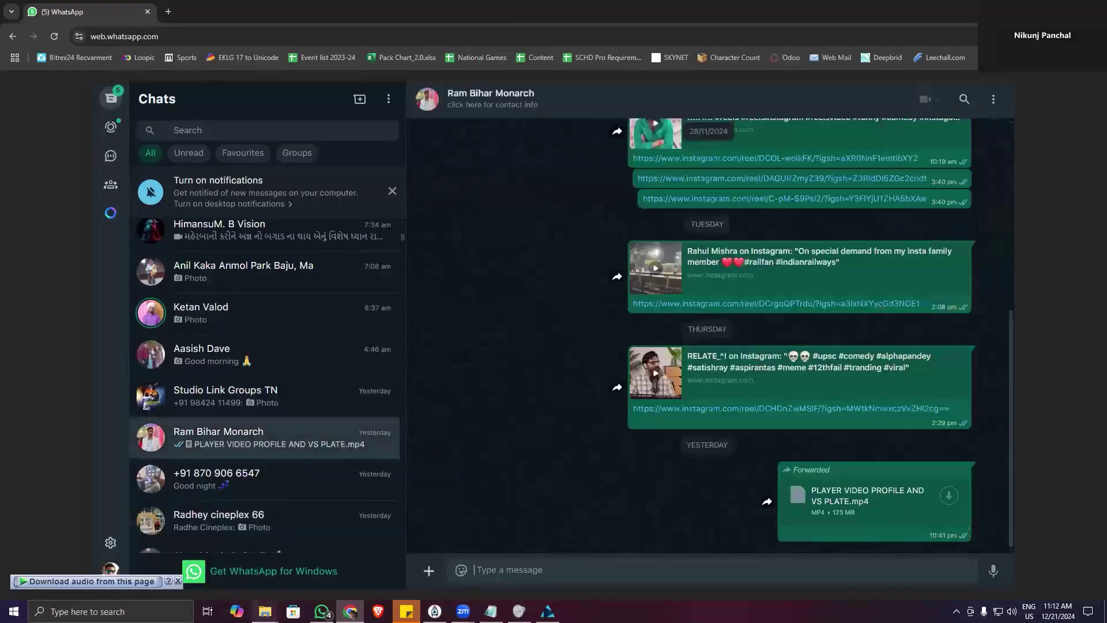
- Attach Pari-001.mp4 from the Projecet folder to the open chat, briefly preview it and send it
mouse_move(265, 611)
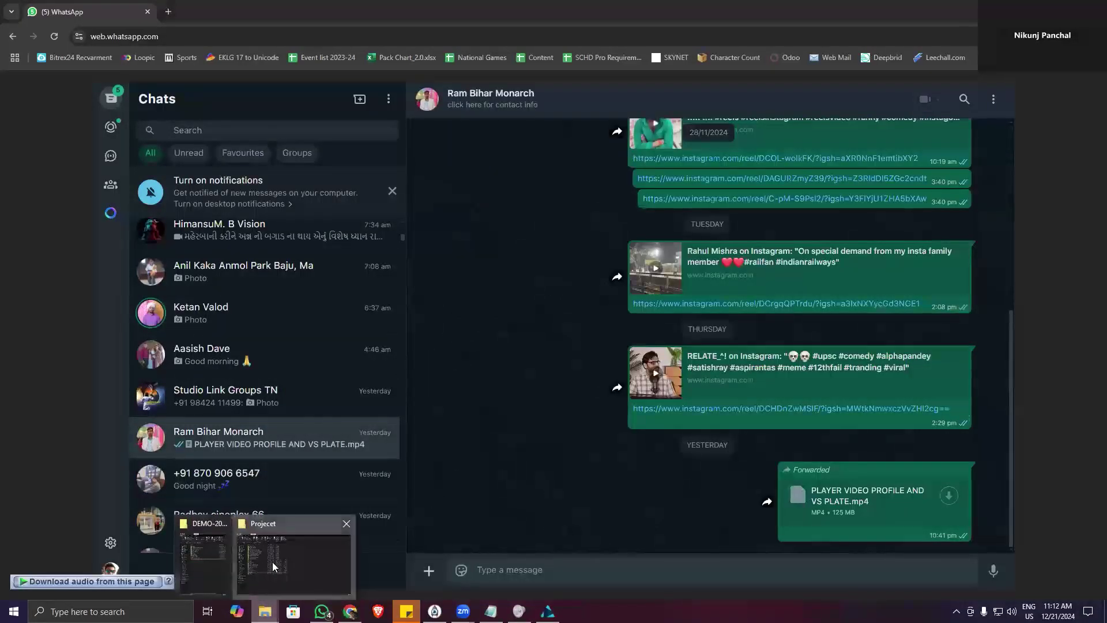
click(273, 567)
key(super+Down)
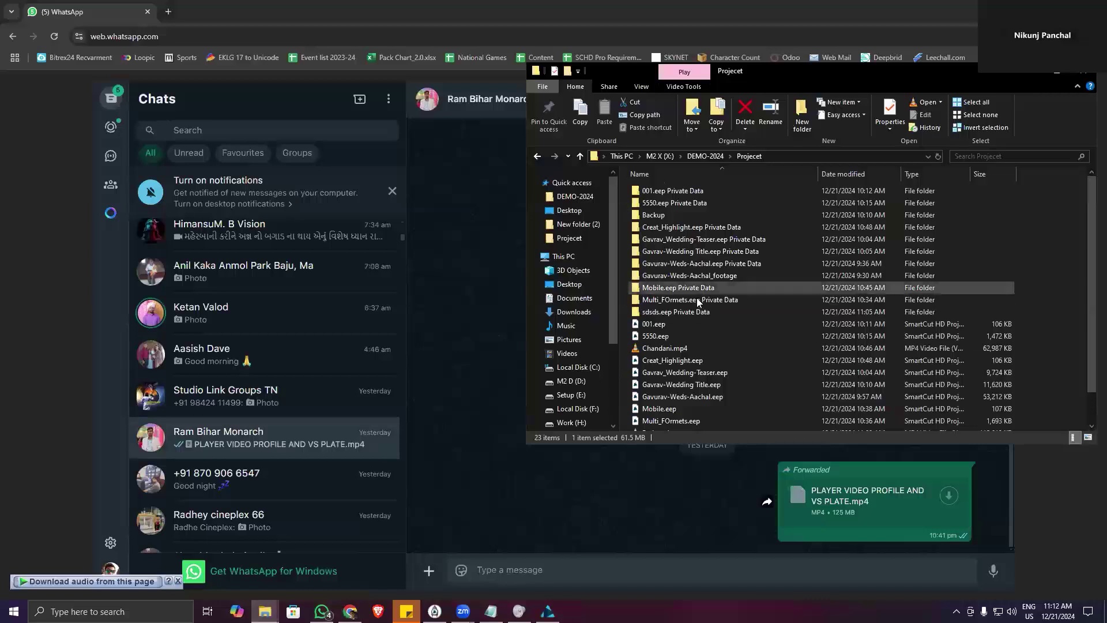
scroll(698, 303, down, 3)
drag(698, 302, 486, 391)
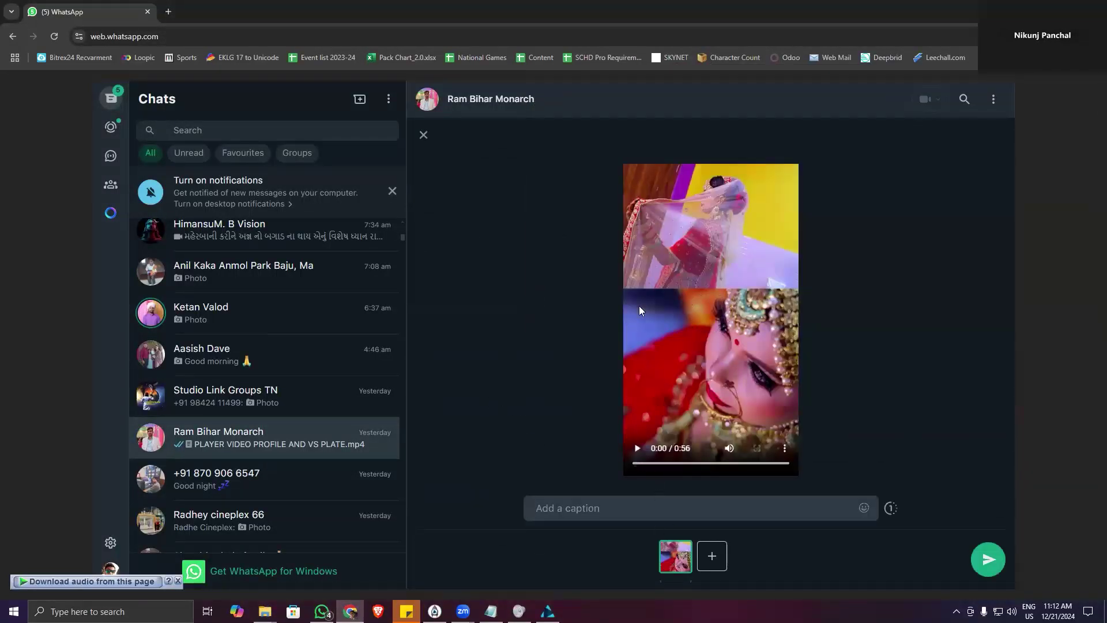
click(638, 450)
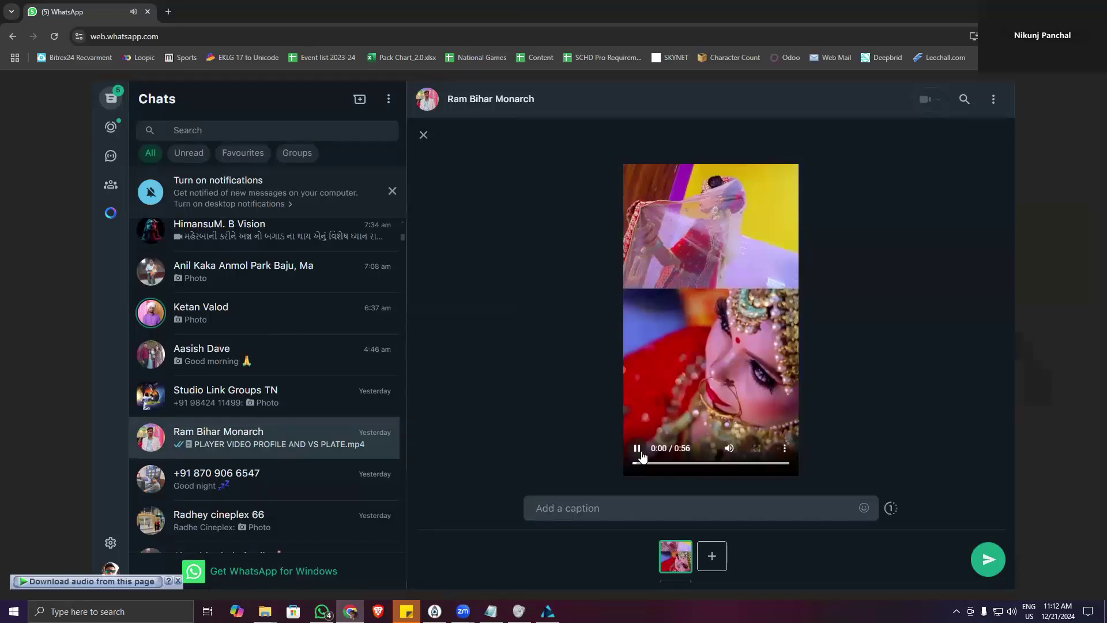
click(638, 449)
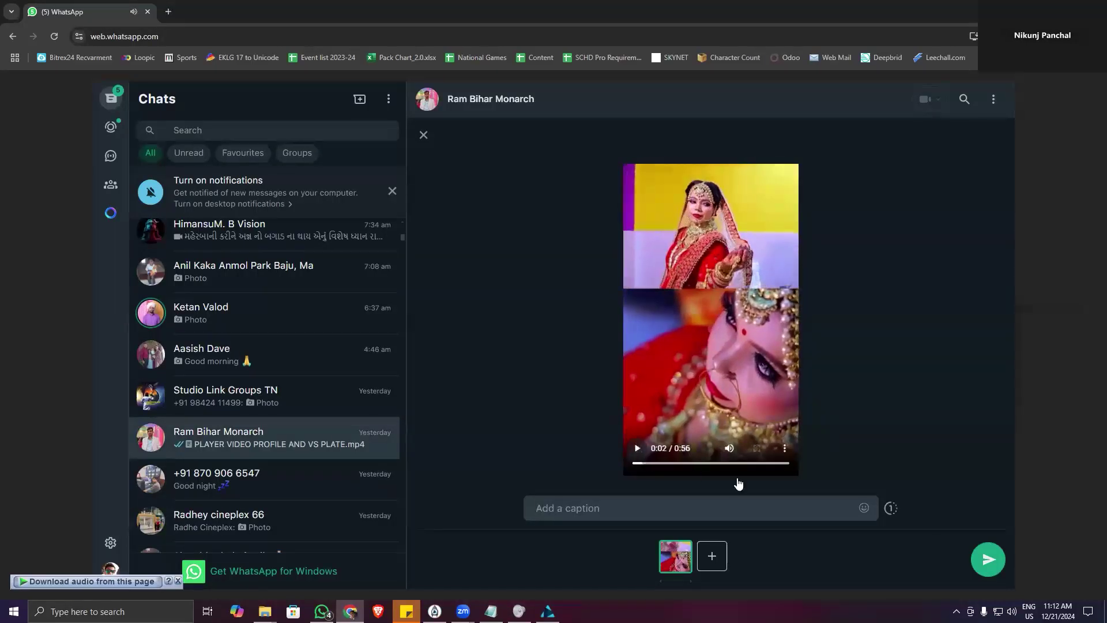
click(988, 559)
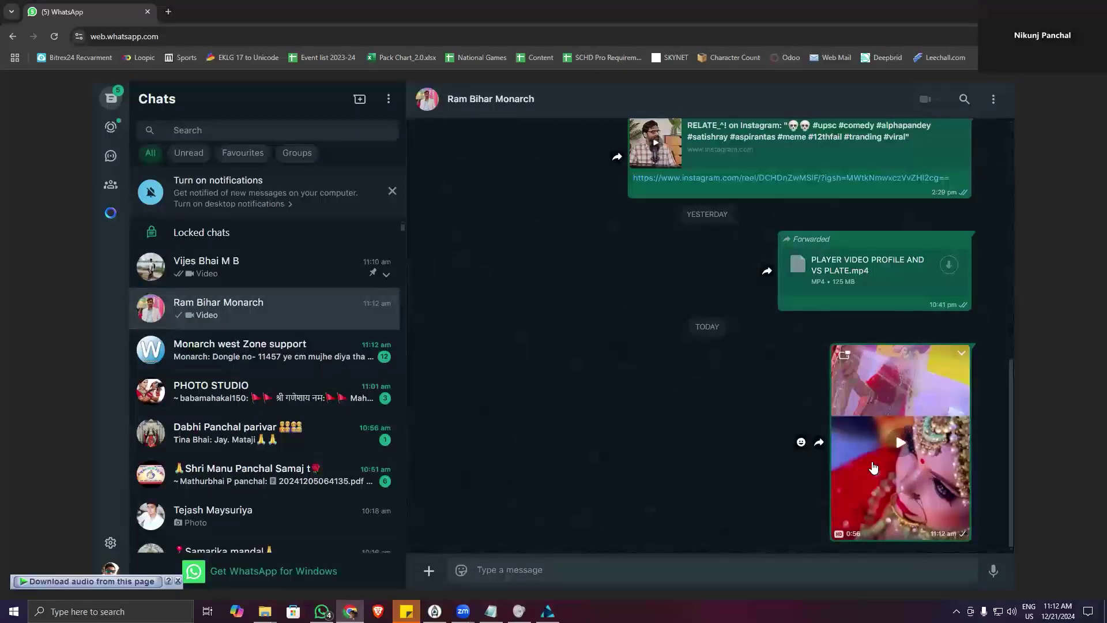
- Switch back to SmartCutHD and start a new project
key(alt+Tab)
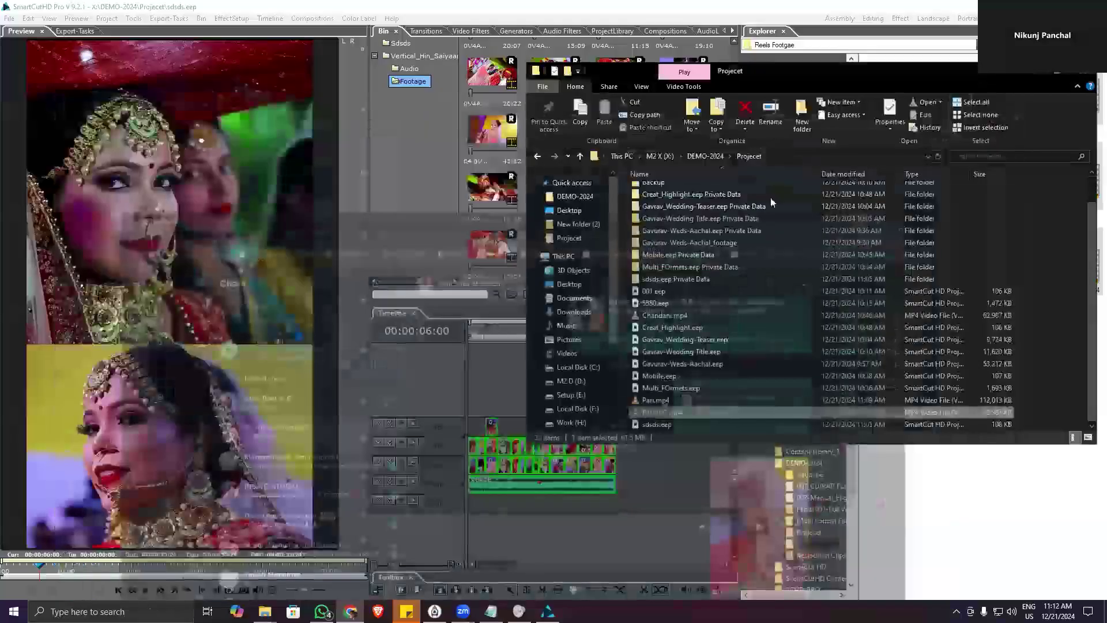
click(620, 5)
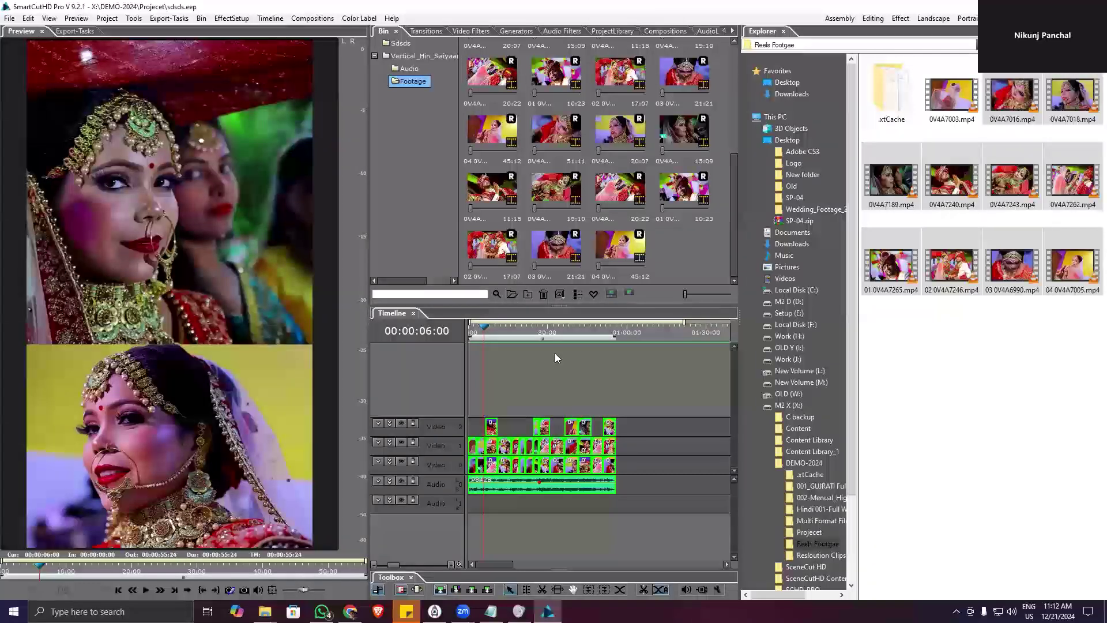
click(8, 19)
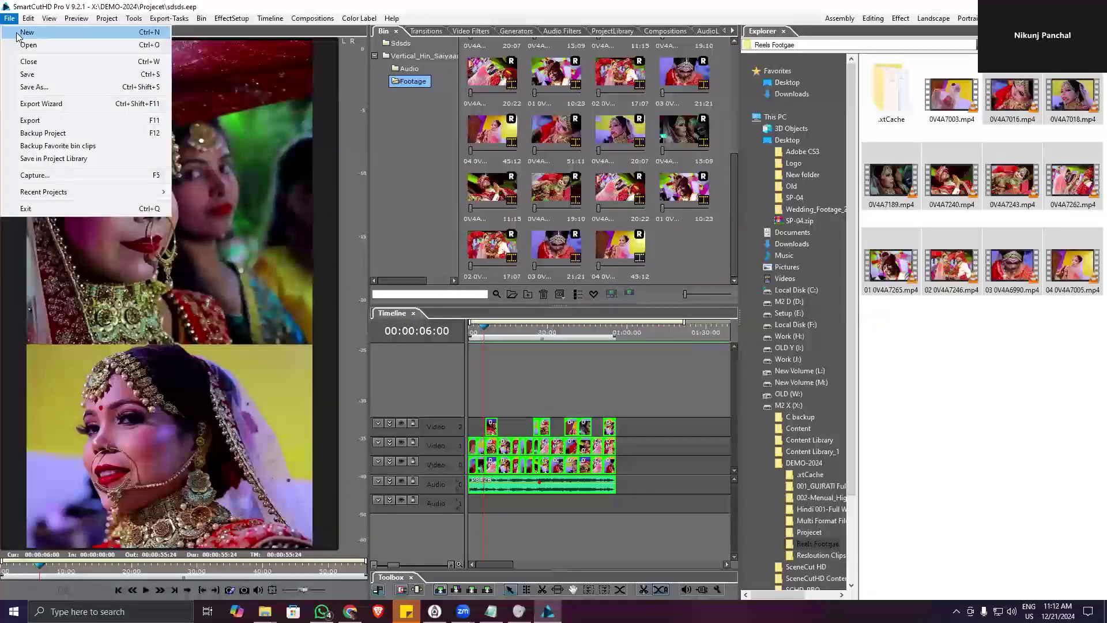
click(18, 35)
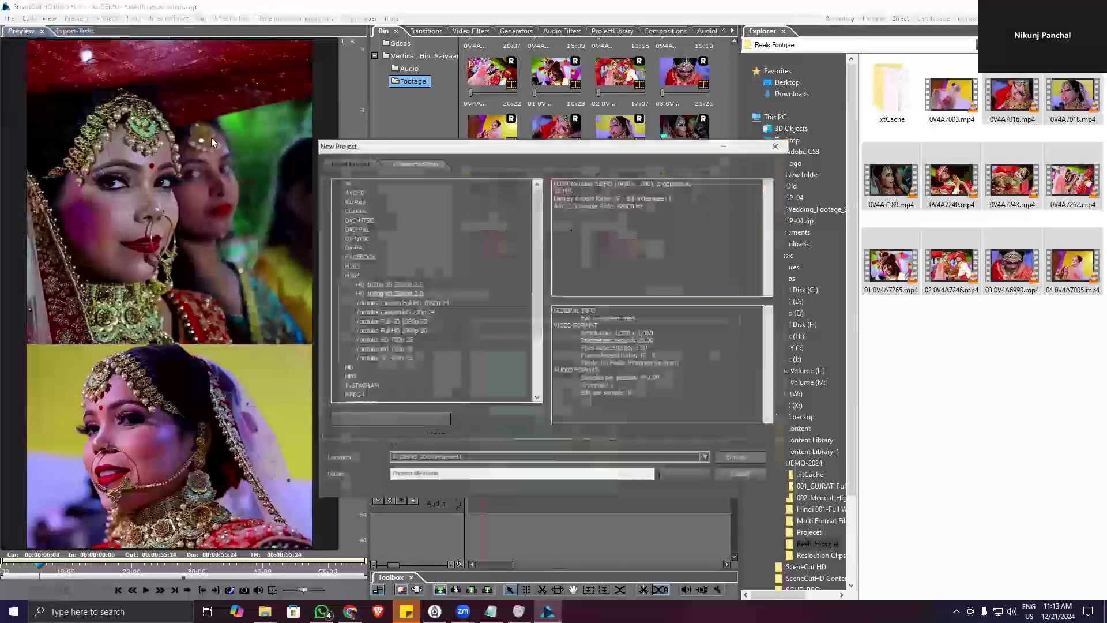
- In the custom settings for the new project's edit format, set a user-defined frame rate of 59 FPS
scroll(365, 277, down, 3)
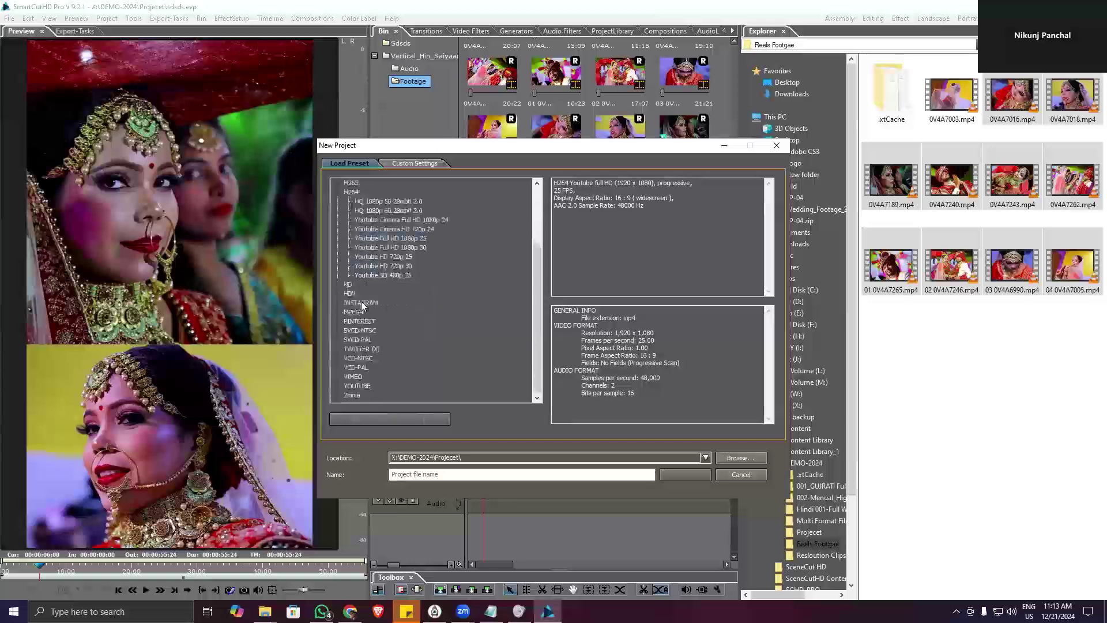
scroll(361, 349, up, 3)
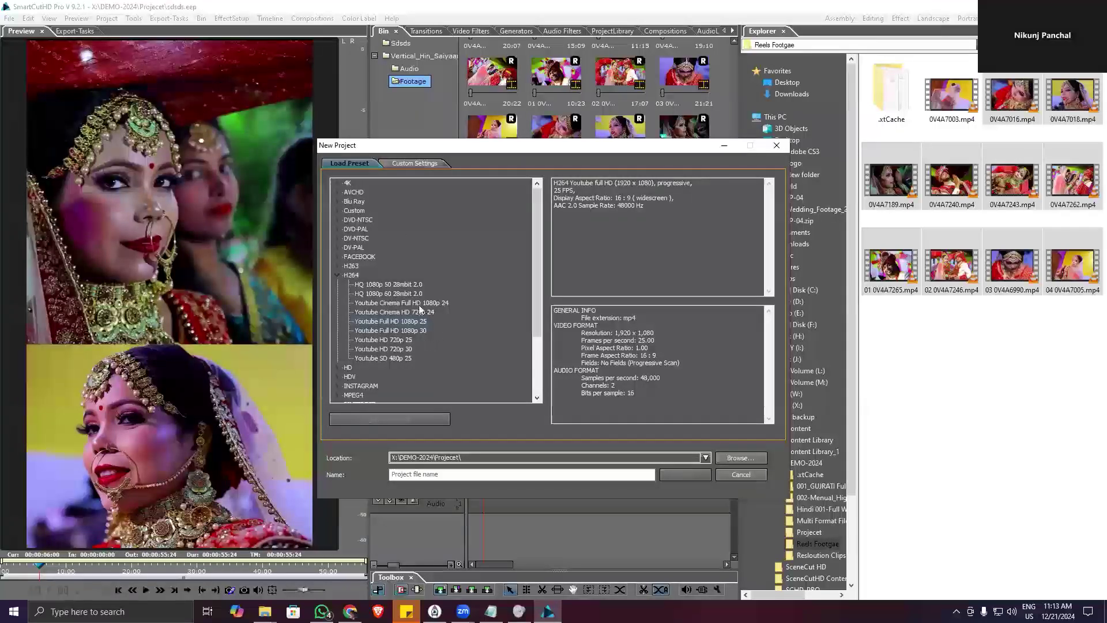
click(411, 166)
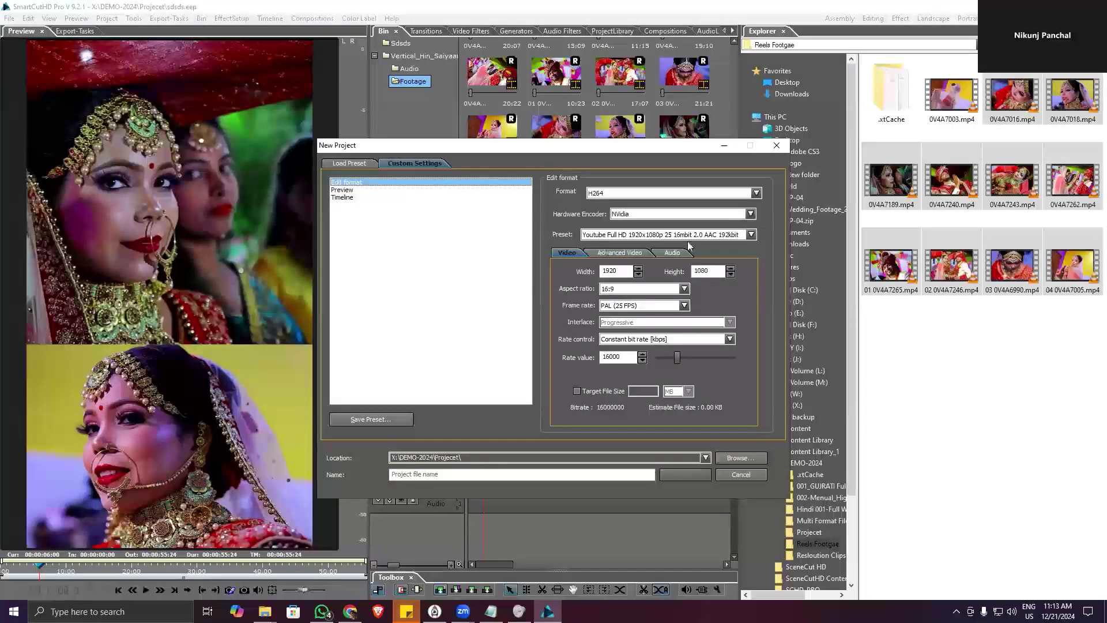
click(684, 306)
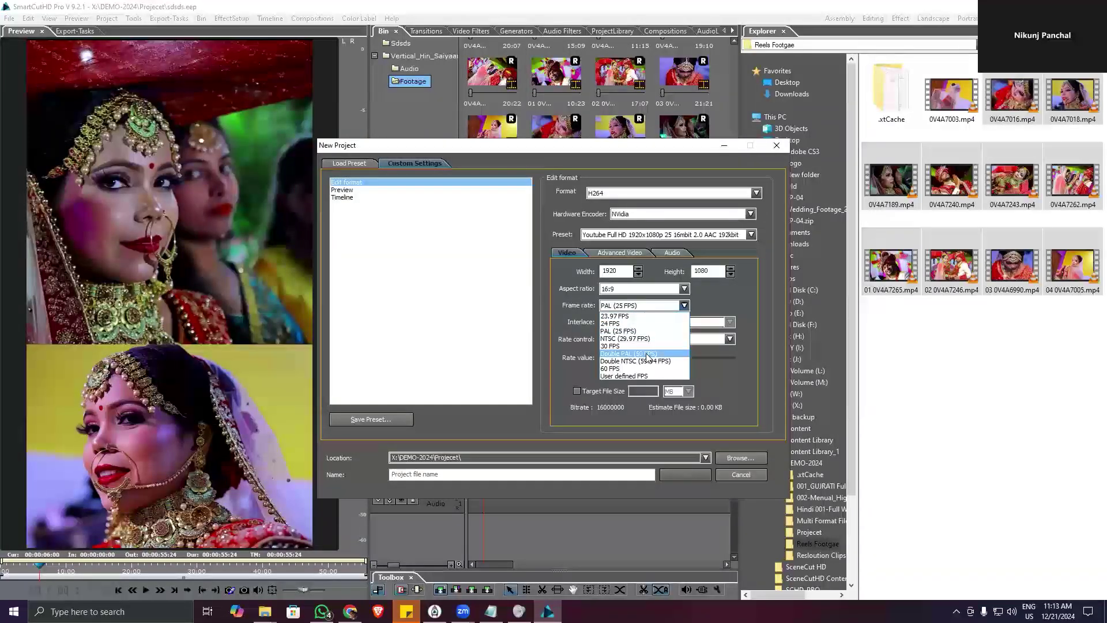
click(648, 355)
click(679, 307)
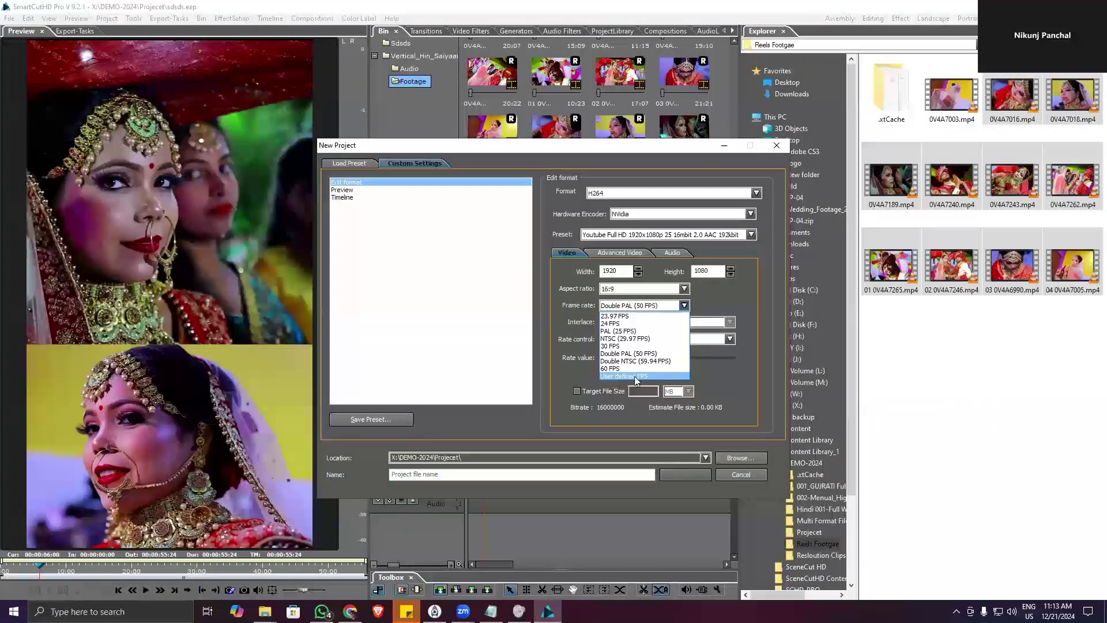
click(640, 376)
key(Tab)
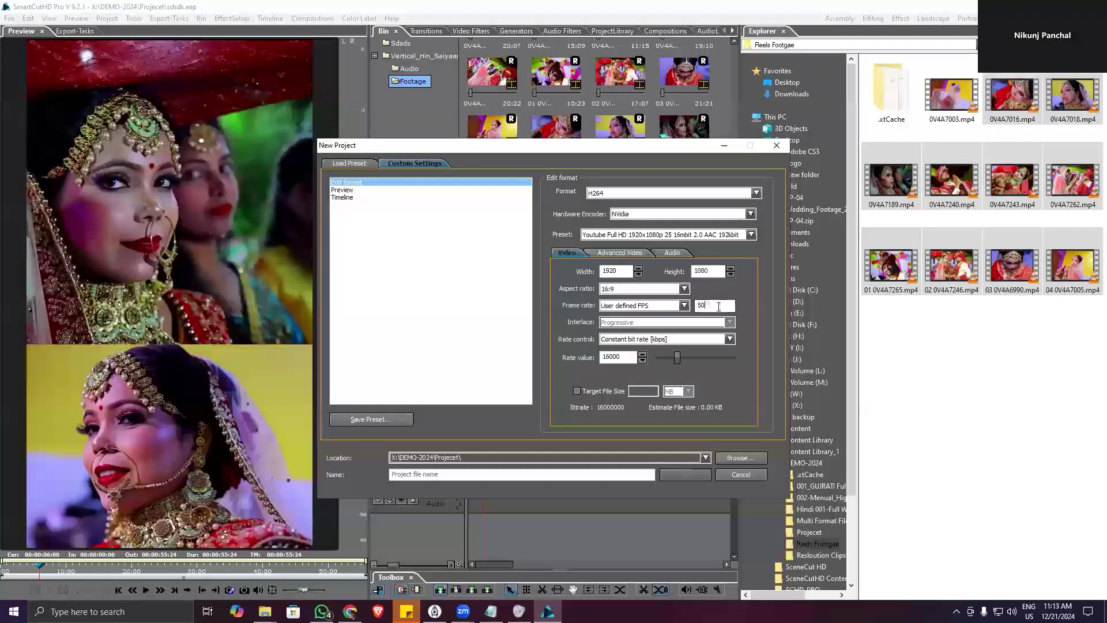
text(59)
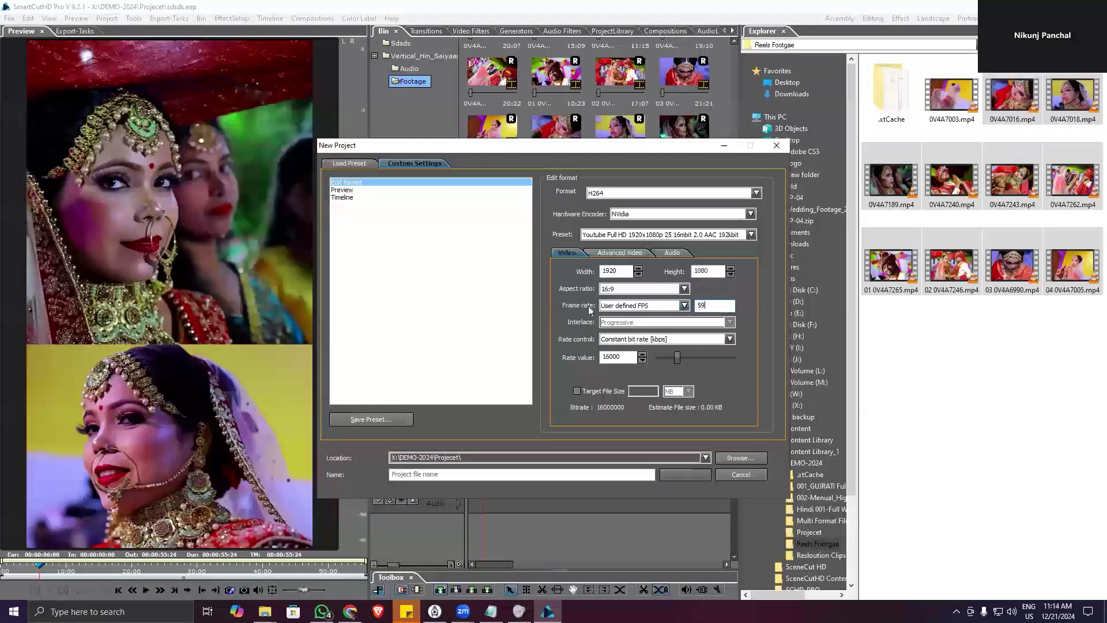
- Set the new project's timeline displayable FPS to a user-defined value of 59
click(342, 197)
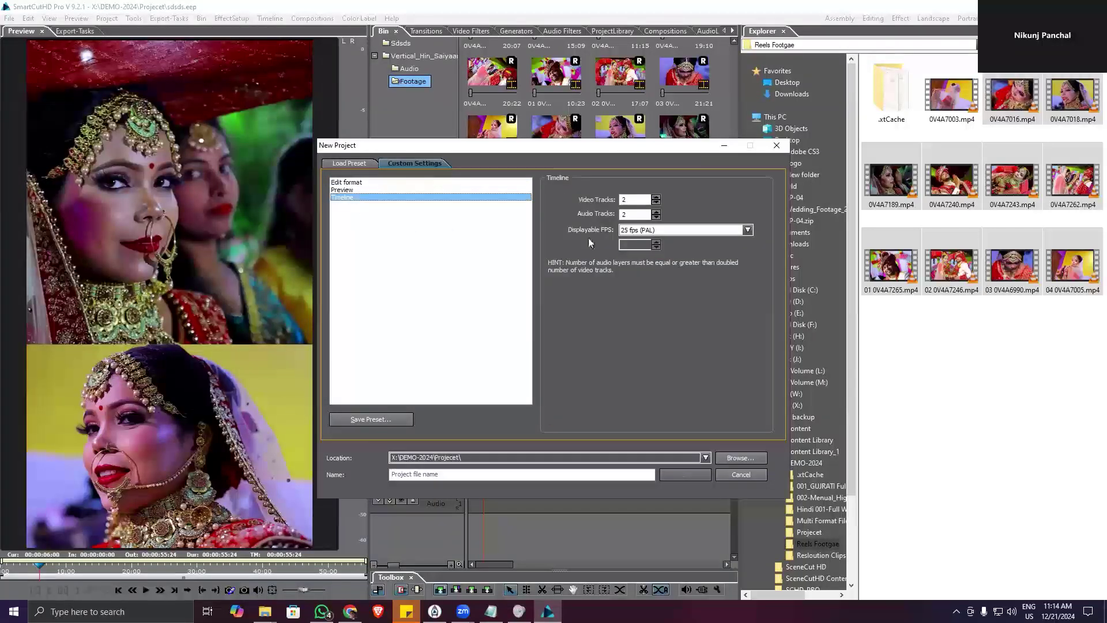
click(653, 230)
click(641, 264)
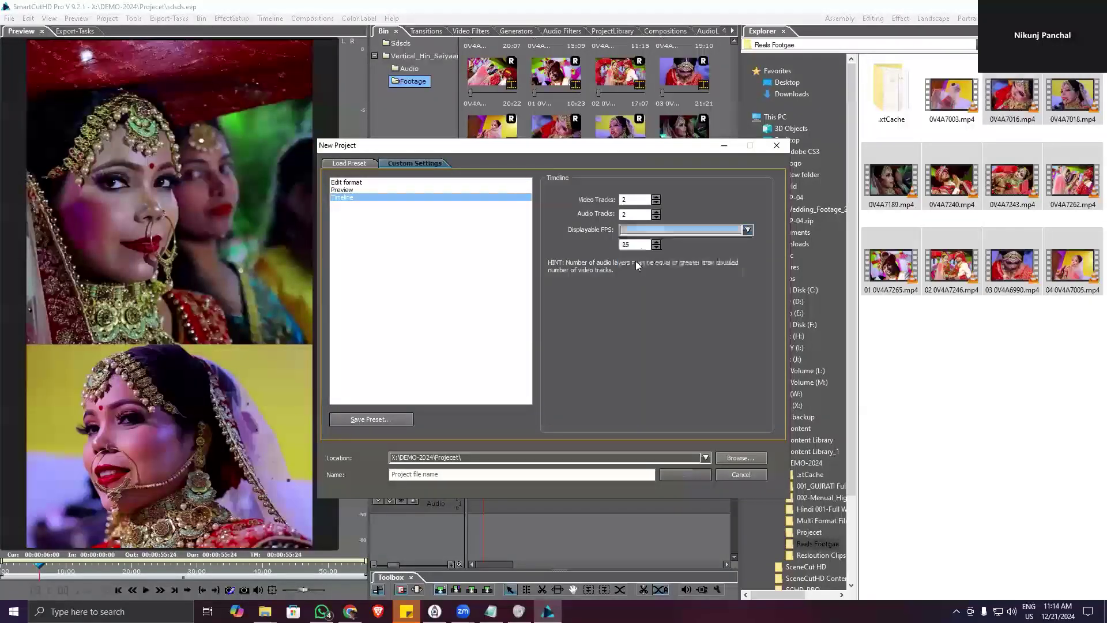
text(59)
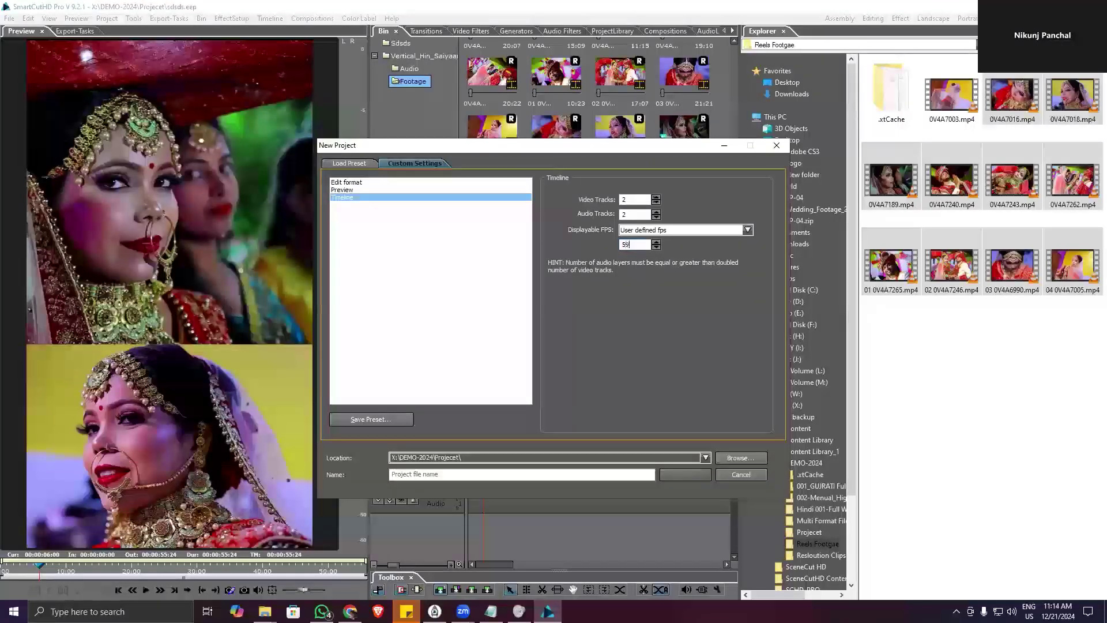
- Return to the edit format settings and save the custom configuration as a preset named 6D-Mark2
click(347, 182)
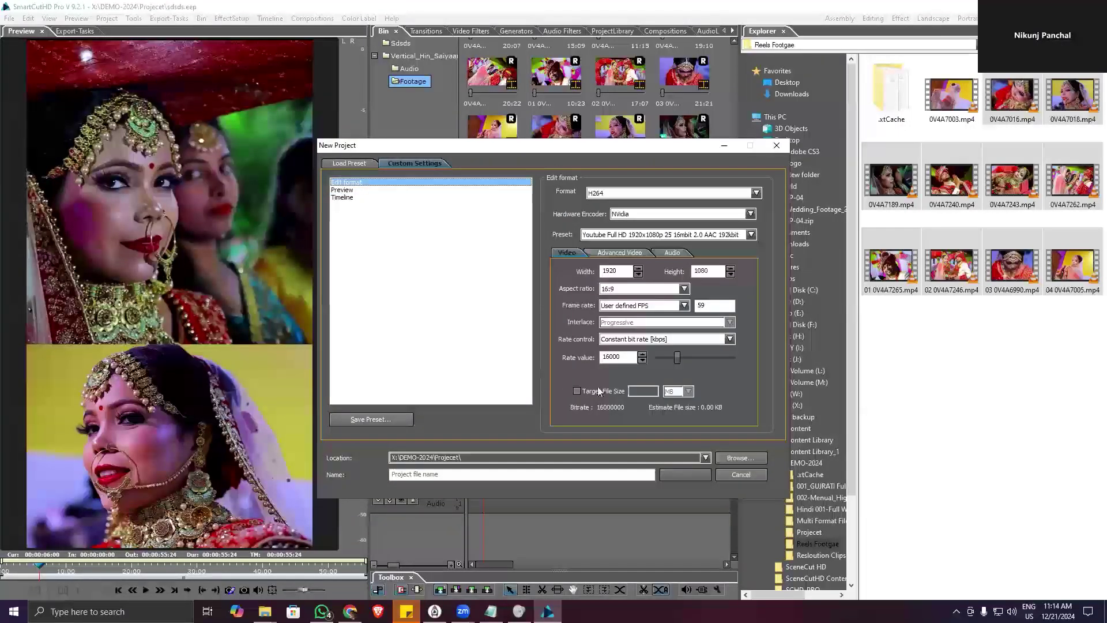
click(386, 419)
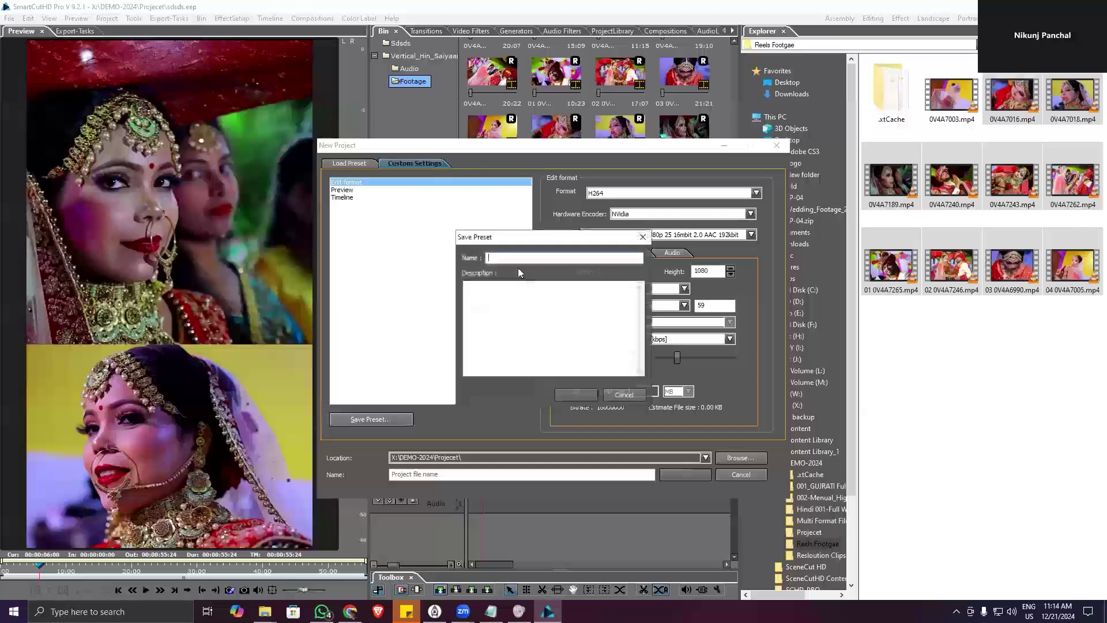
click(518, 262)
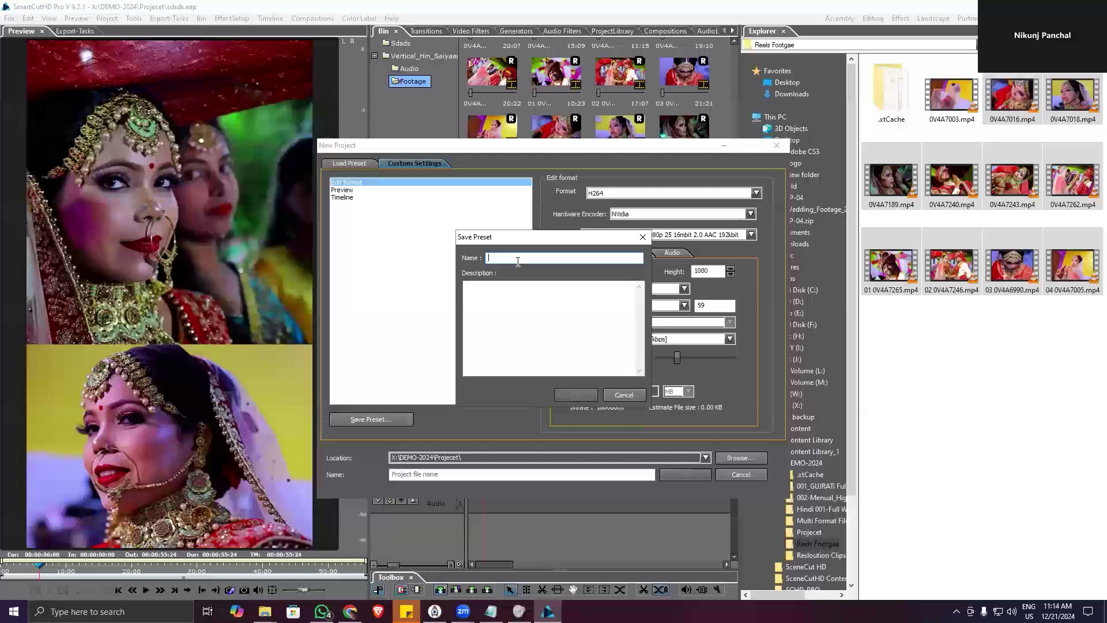
text(6D)
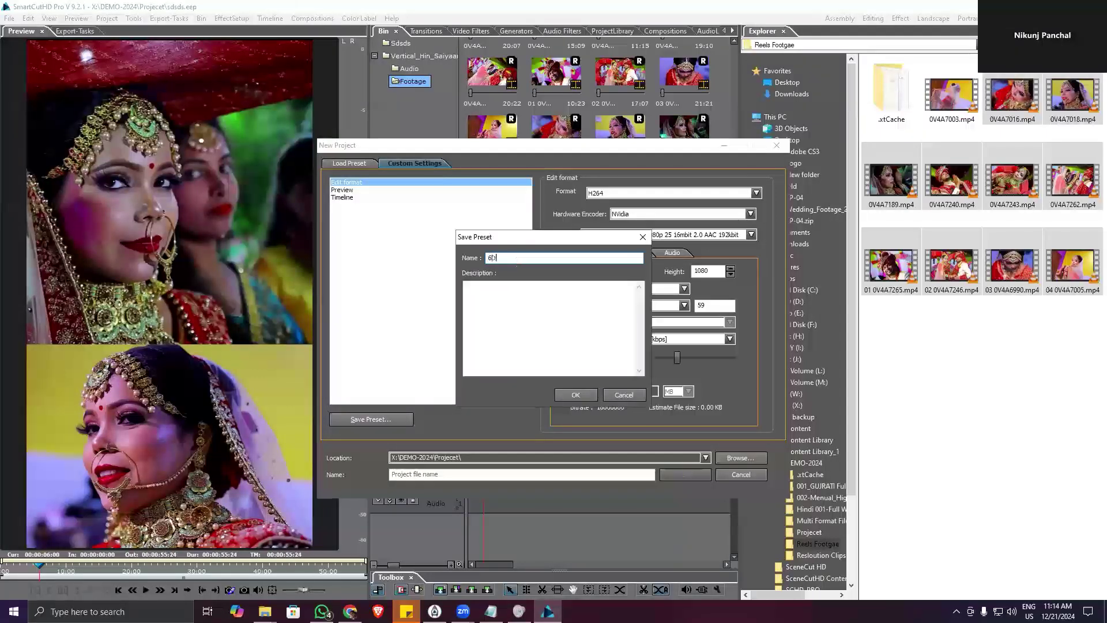
text(-Mark2)
click(576, 394)
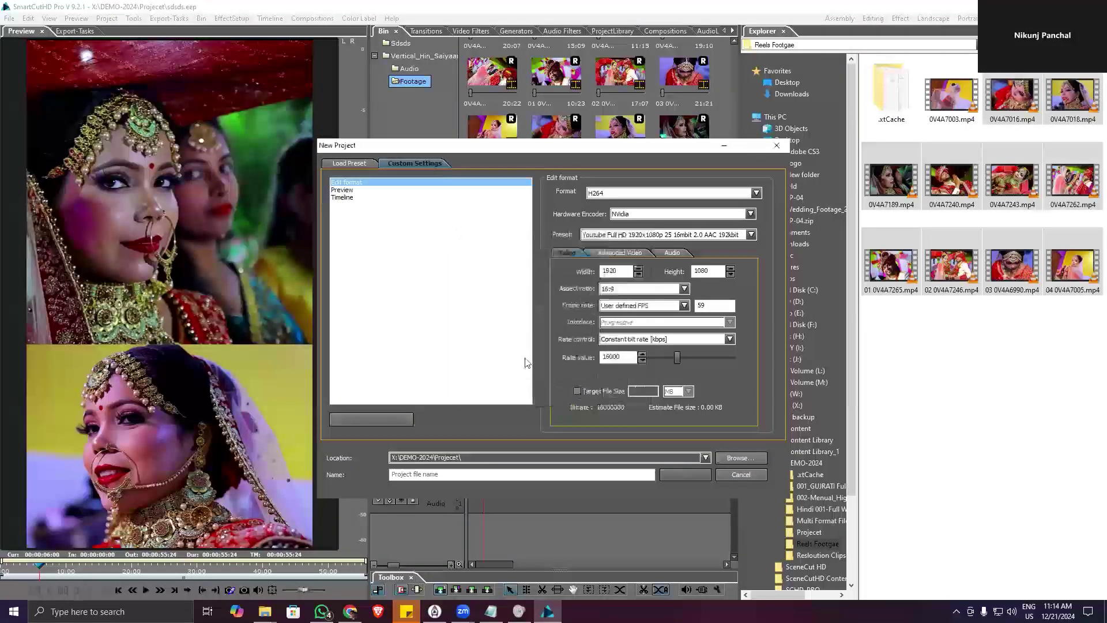
- Restart the new project setup and select the 6D-Mark2 preset from the Custom presets
click(777, 144)
click(9, 18)
click(20, 33)
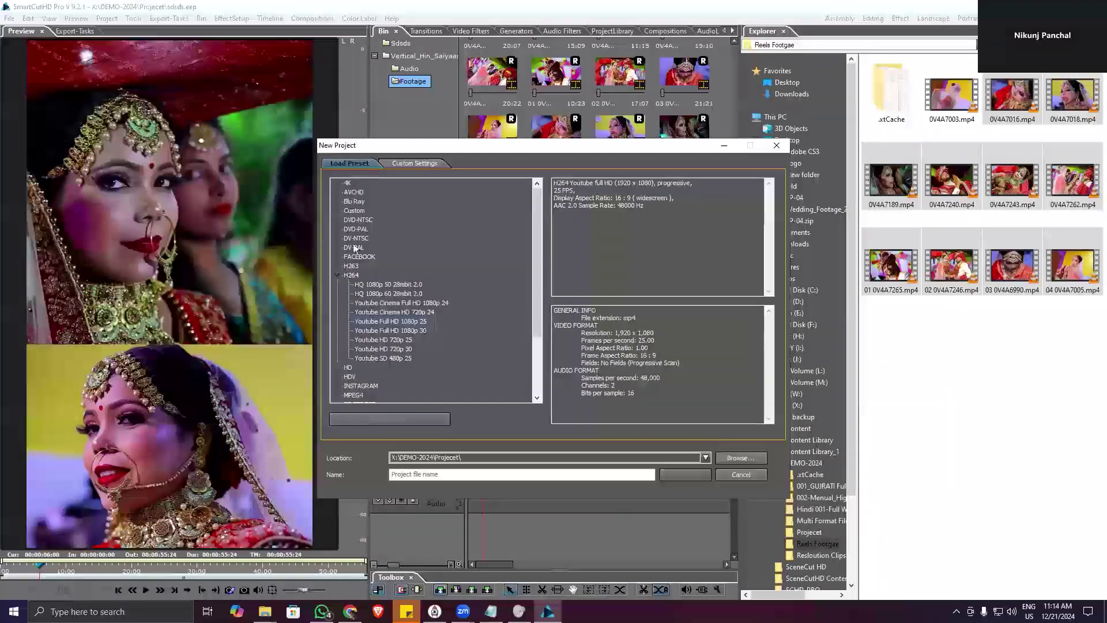
scroll(395, 306, down, 3)
scroll(392, 314, up, 3)
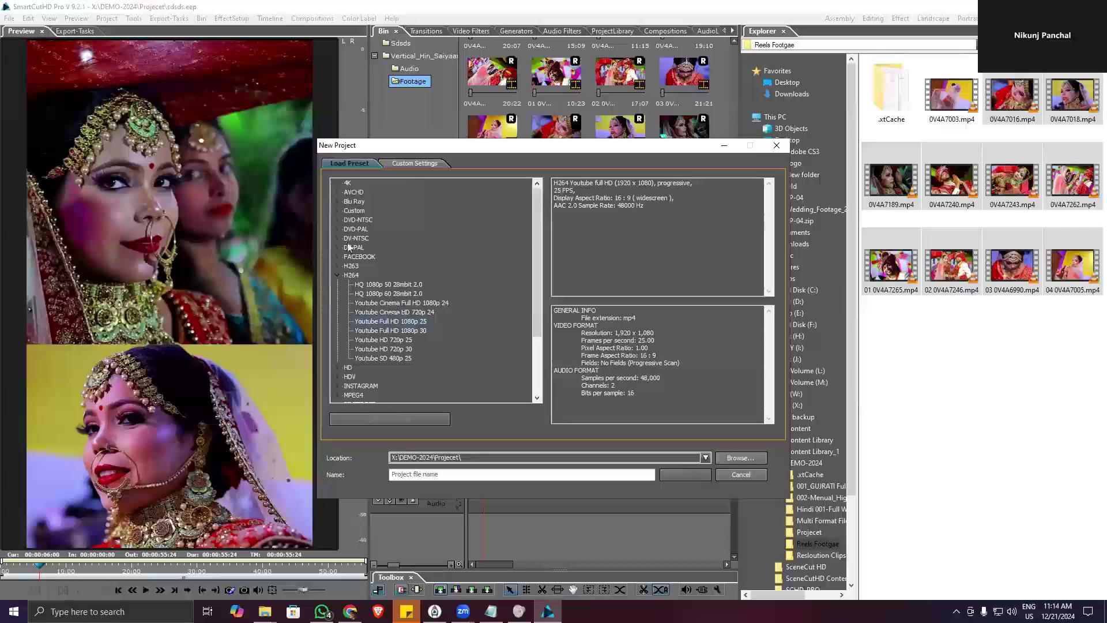
click(337, 211)
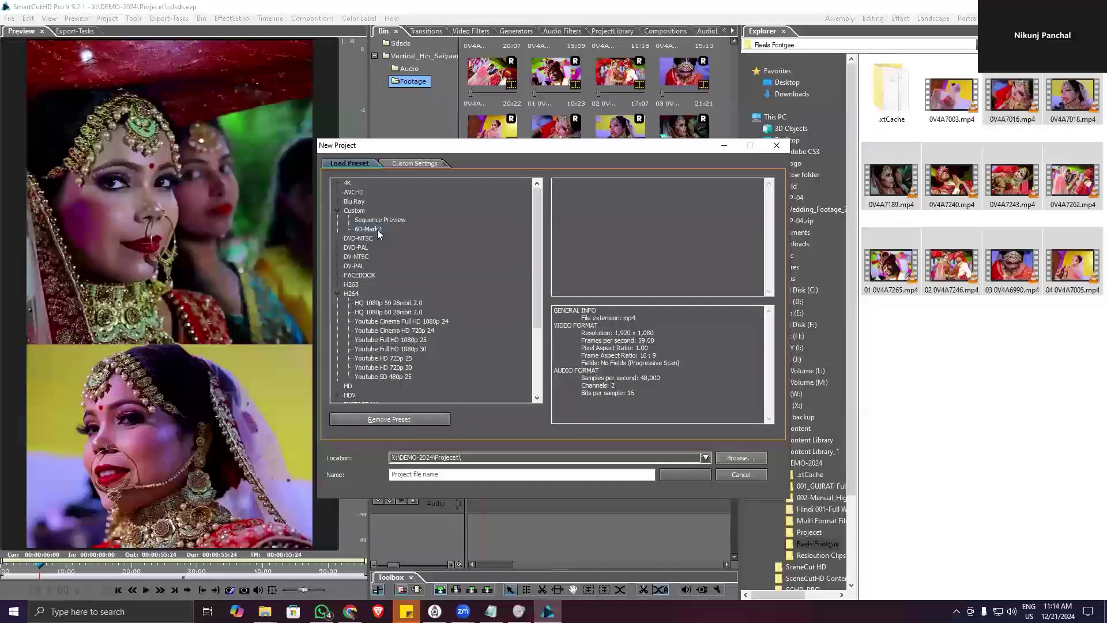
- Name the new project 00054 and create it in X:\DEMO-2024\Projecet
click(494, 473)
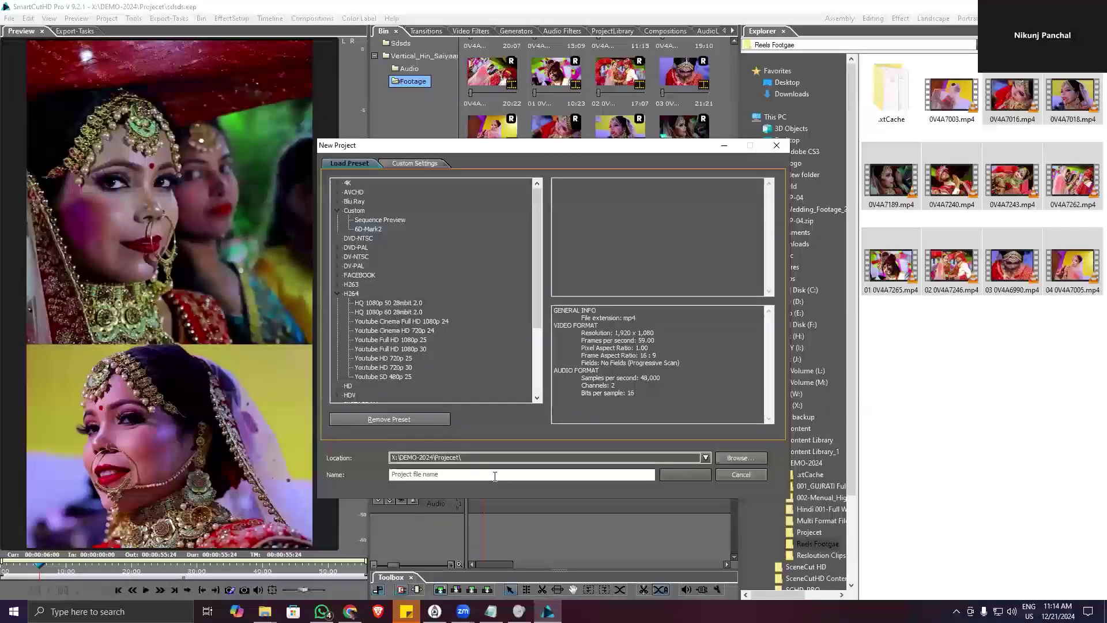
text(sdsds)
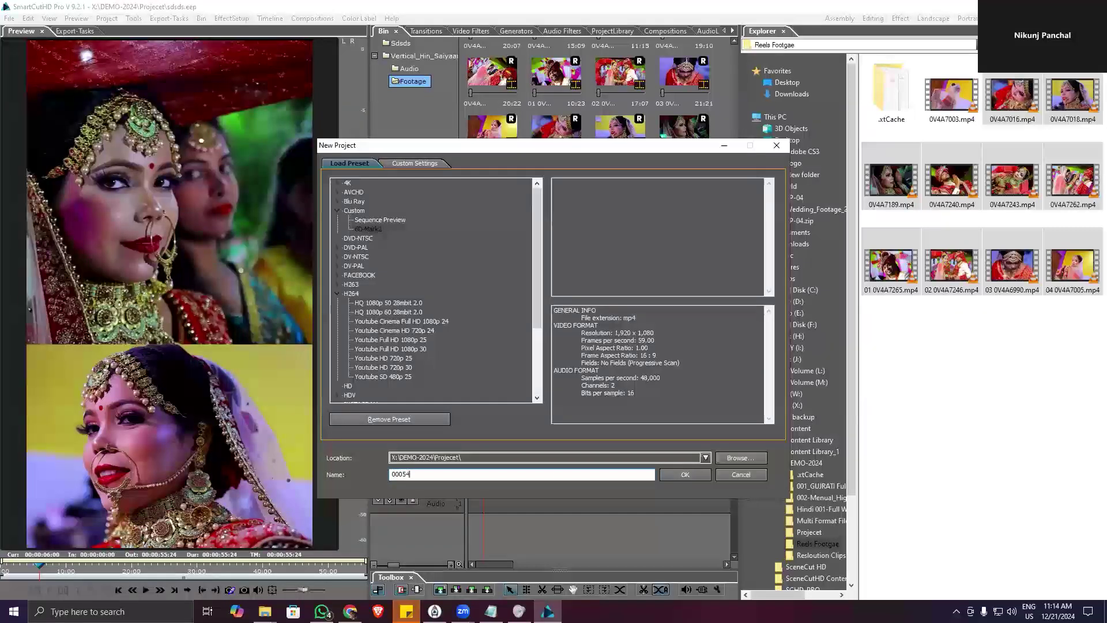
key(Return)
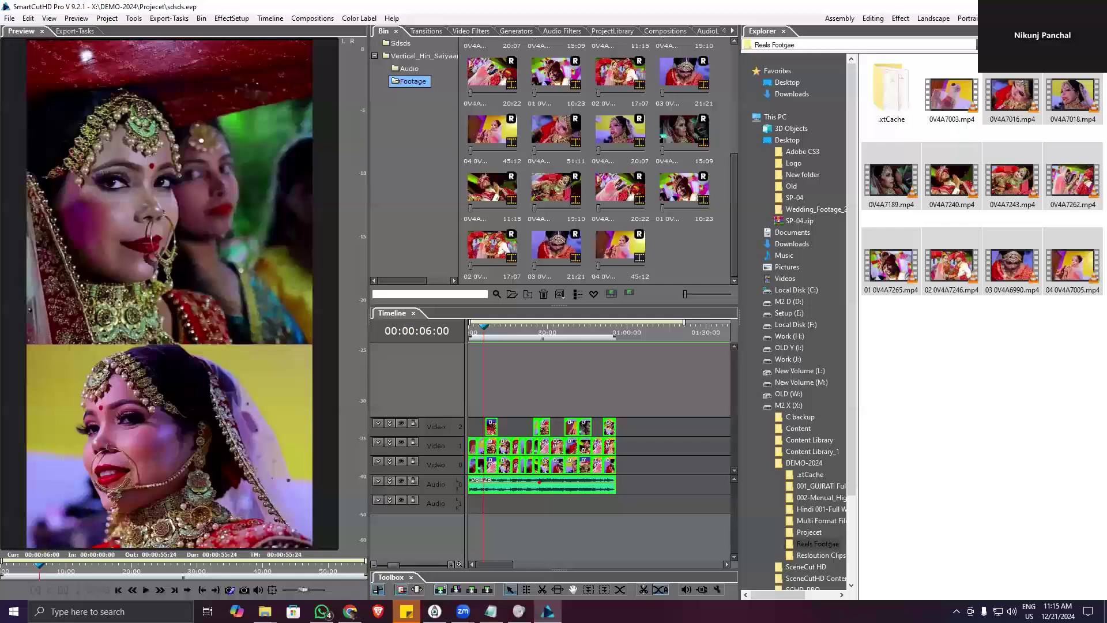
key(ctrl+n)
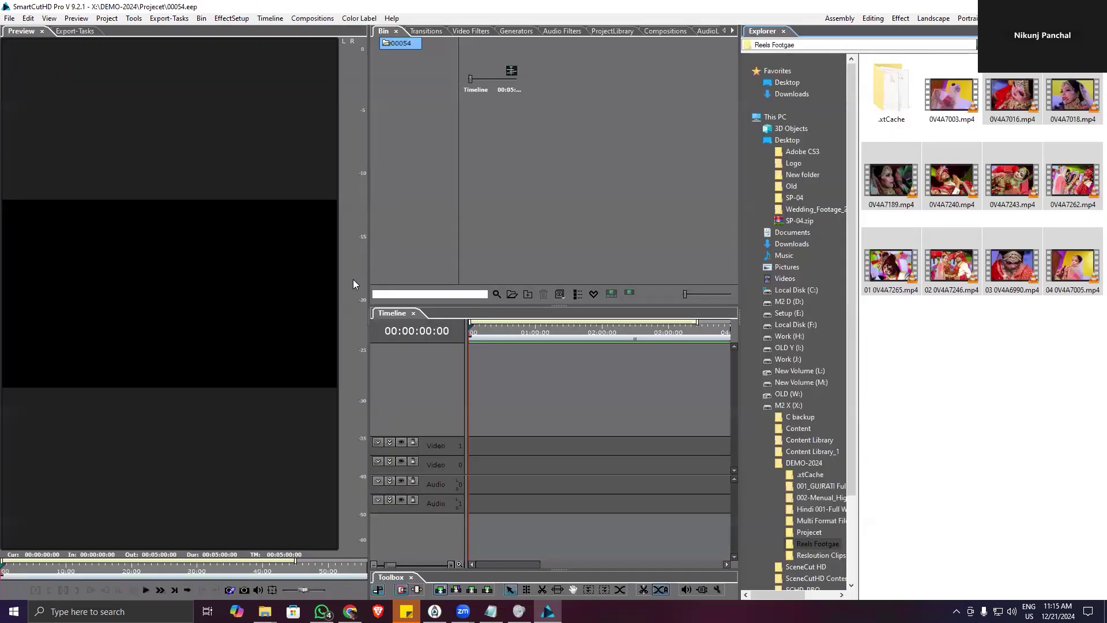
- Switch the workspace to the Landscape layout and widen the preview area
click(925, 21)
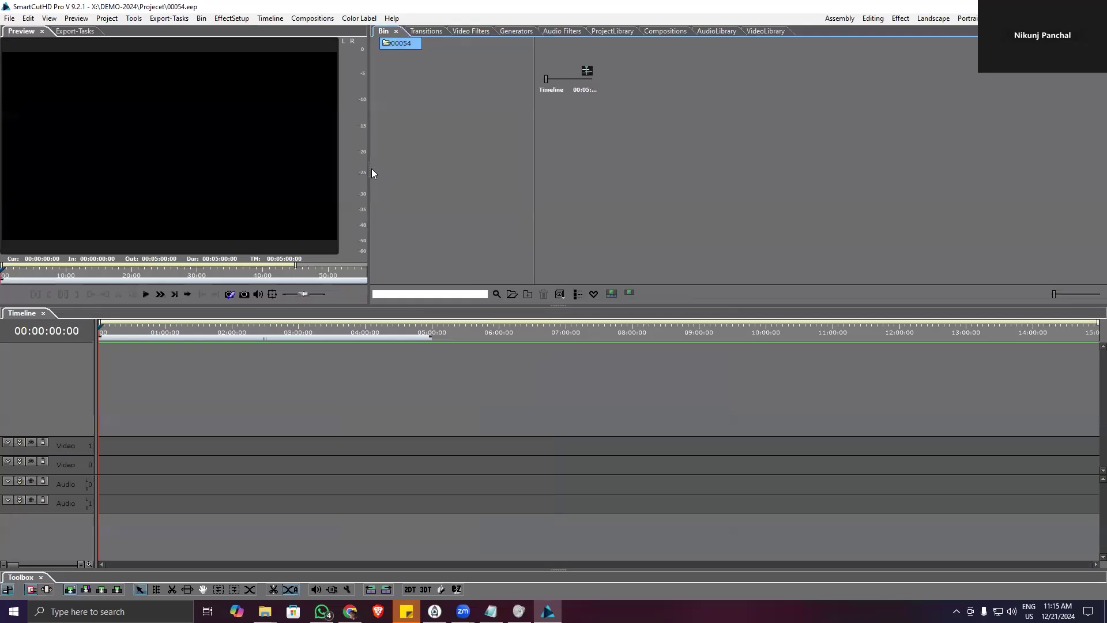
drag(368, 167, 413, 182)
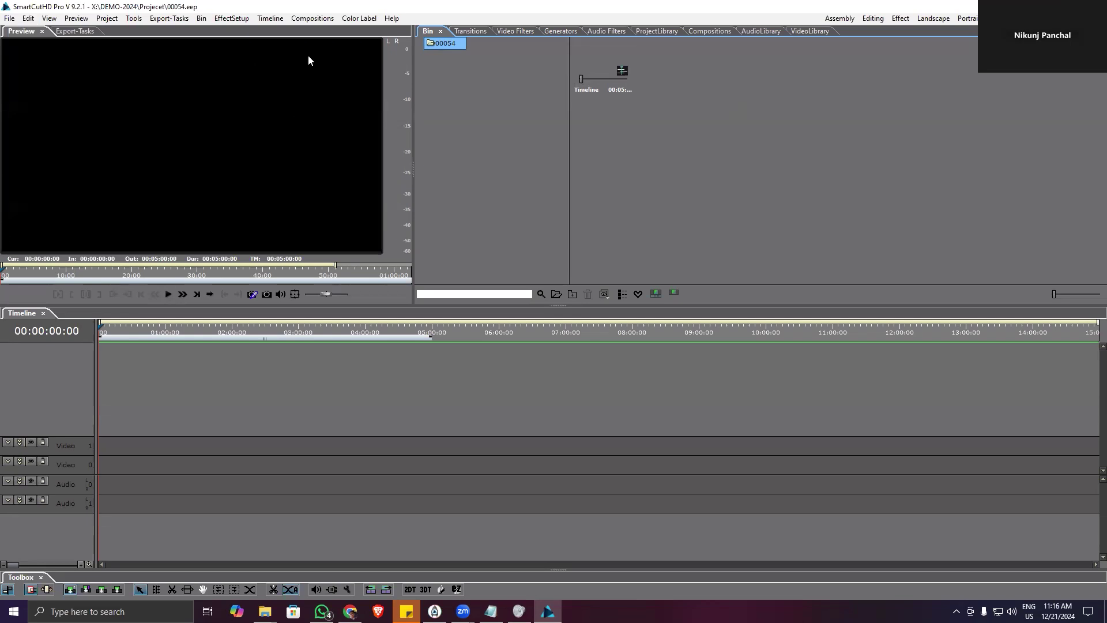
- Open the recent project Multi_FOrmets.eep from X:\DEMO-2024\Projecet
click(10, 21)
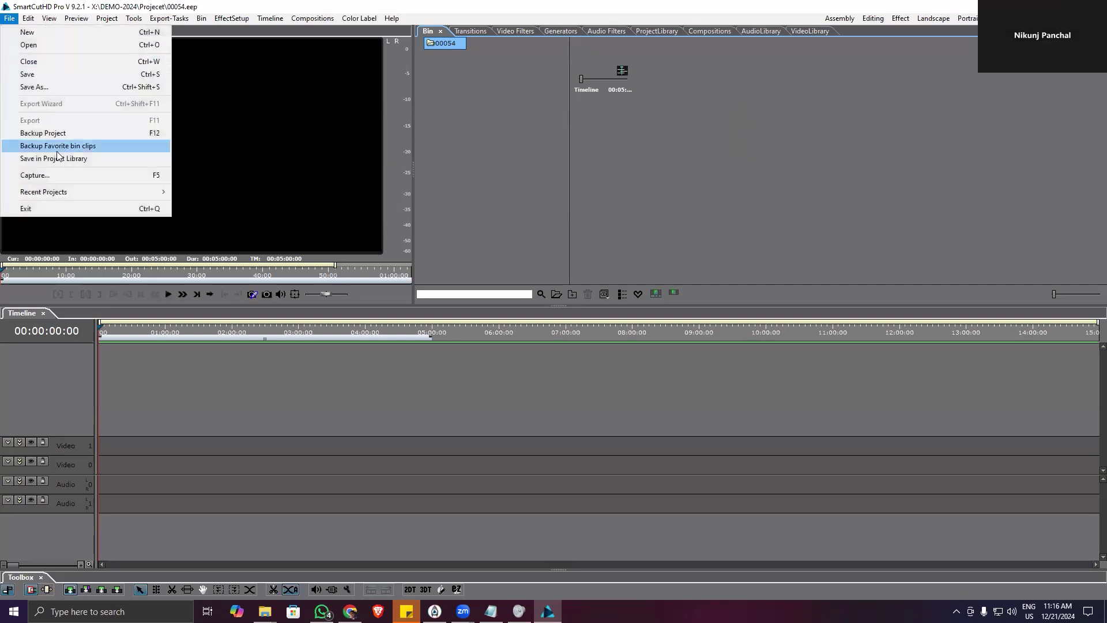
mouse_move(73, 198)
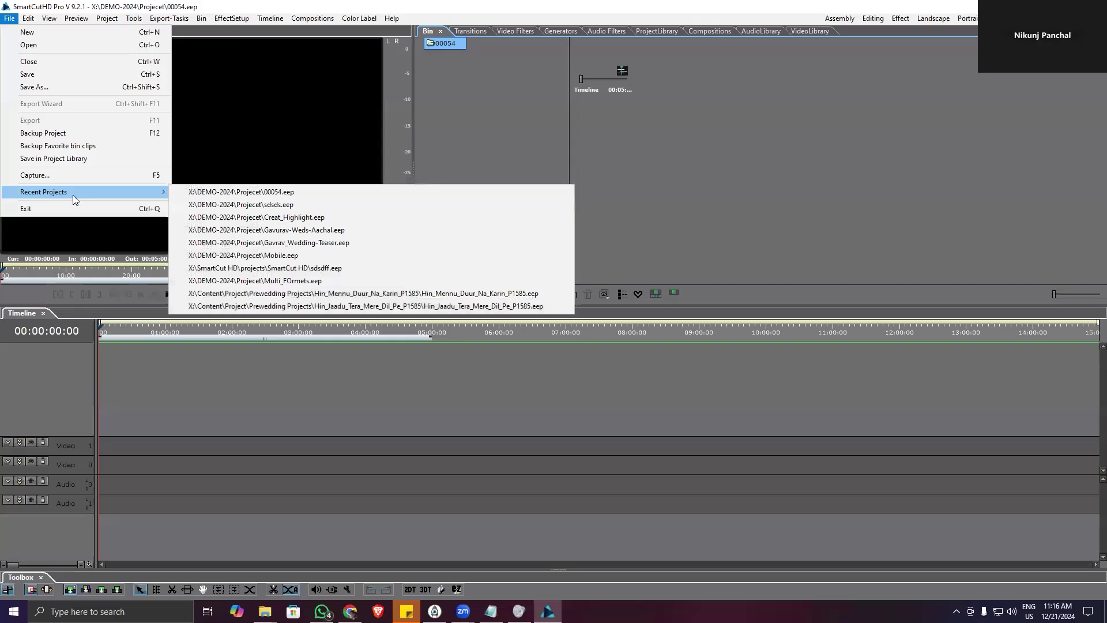
click(276, 281)
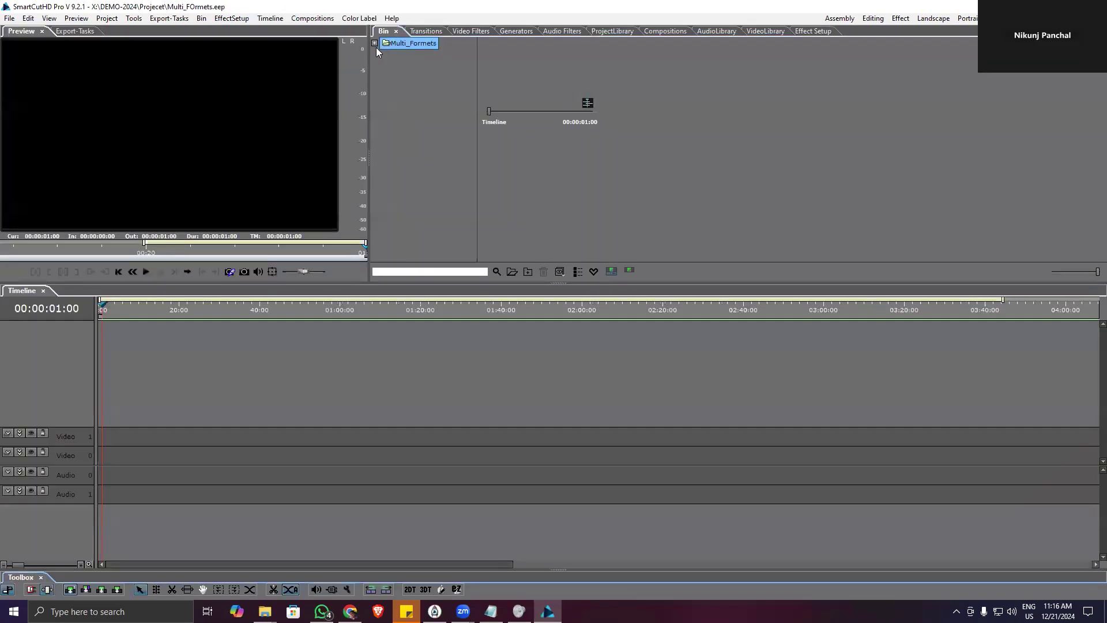
- Place clip C0840 from the 120 Fps Videos bin at the start of Video track 0, accepting the project settings change
click(375, 44)
click(422, 55)
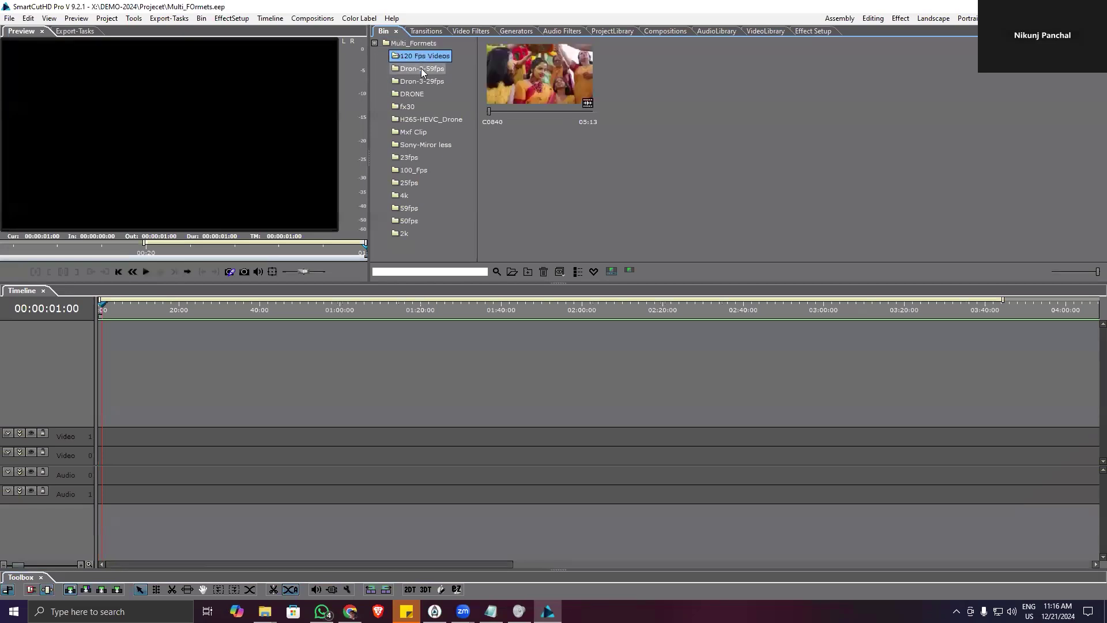
click(421, 68)
click(417, 80)
click(423, 56)
drag(527, 89, 107, 452)
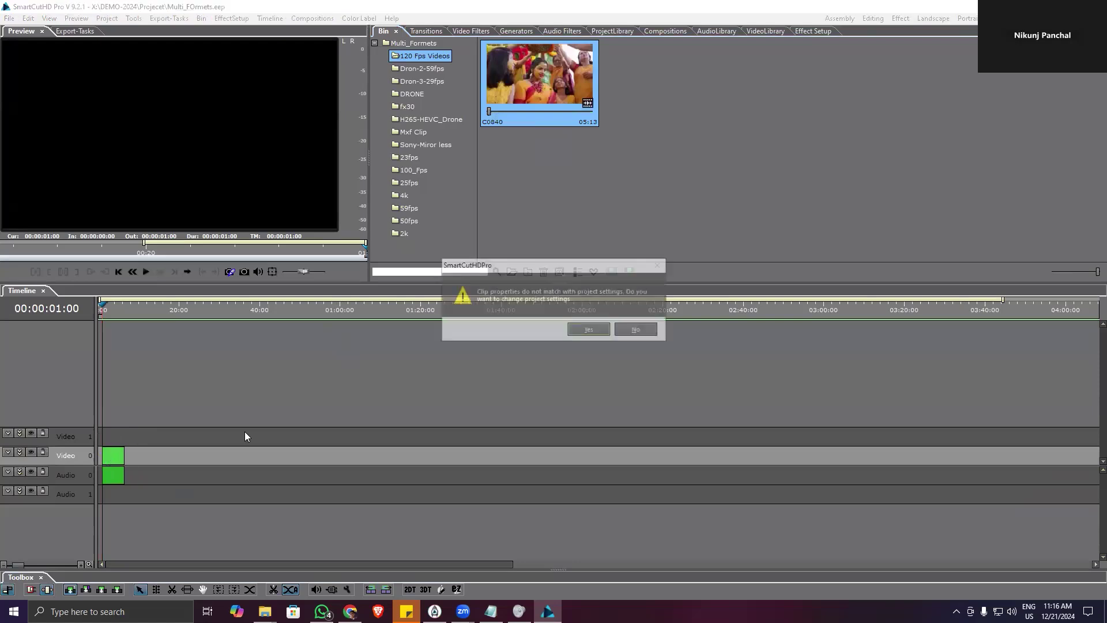
key(Return)
scroll(261, 398, up, 3)
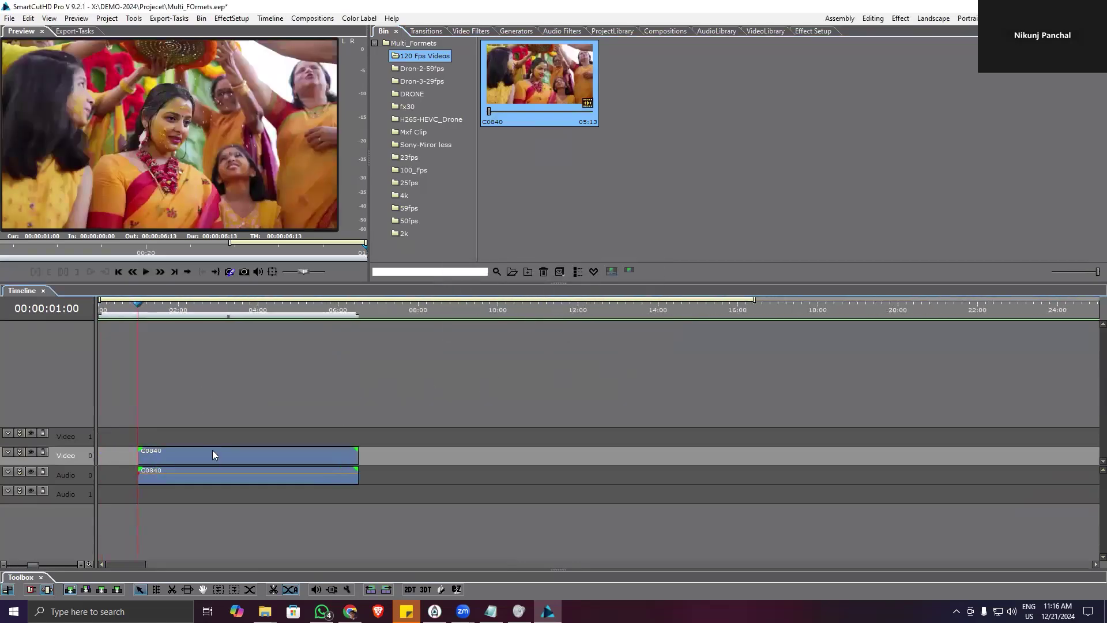
- Examine the frame rate in the C0840 clip's properties and play the clip back from the start of the timeline
right_click(504, 93)
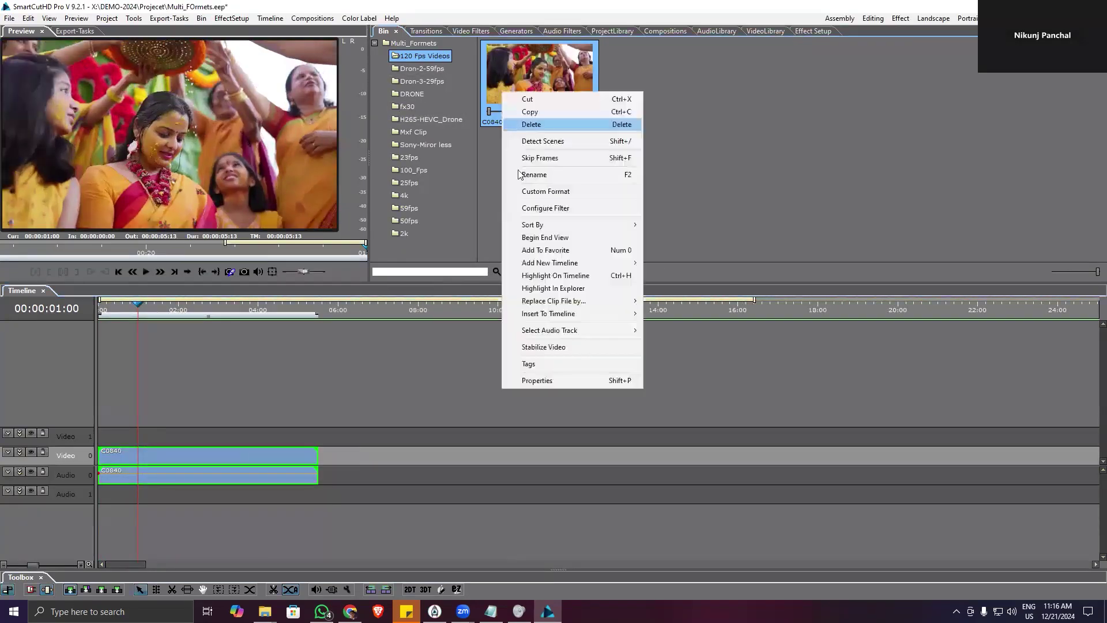
click(535, 381)
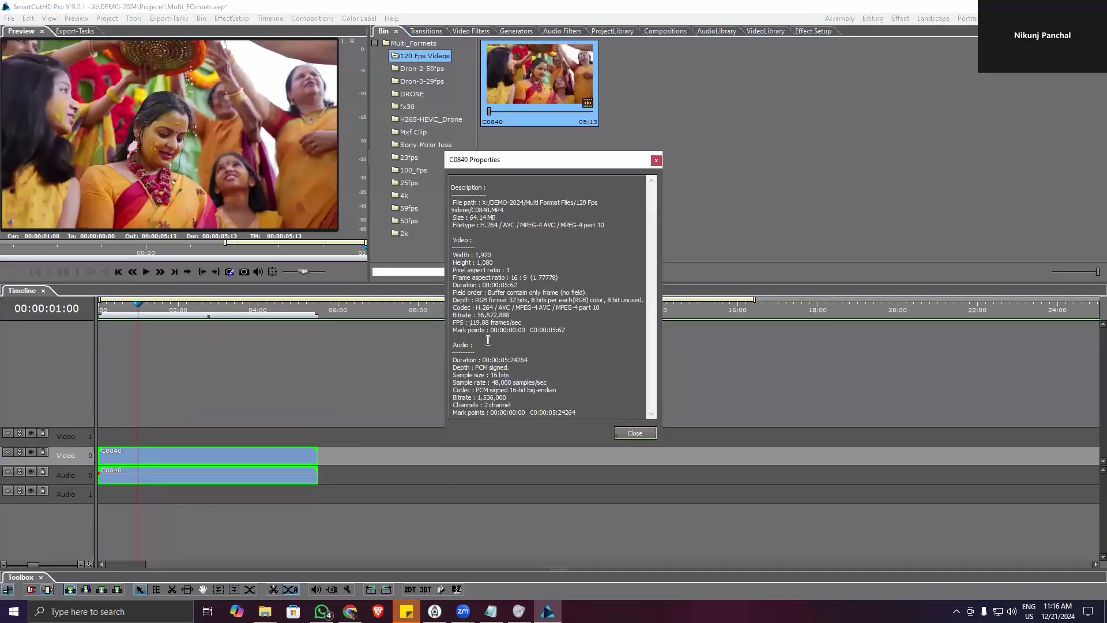
drag(471, 323, 522, 324)
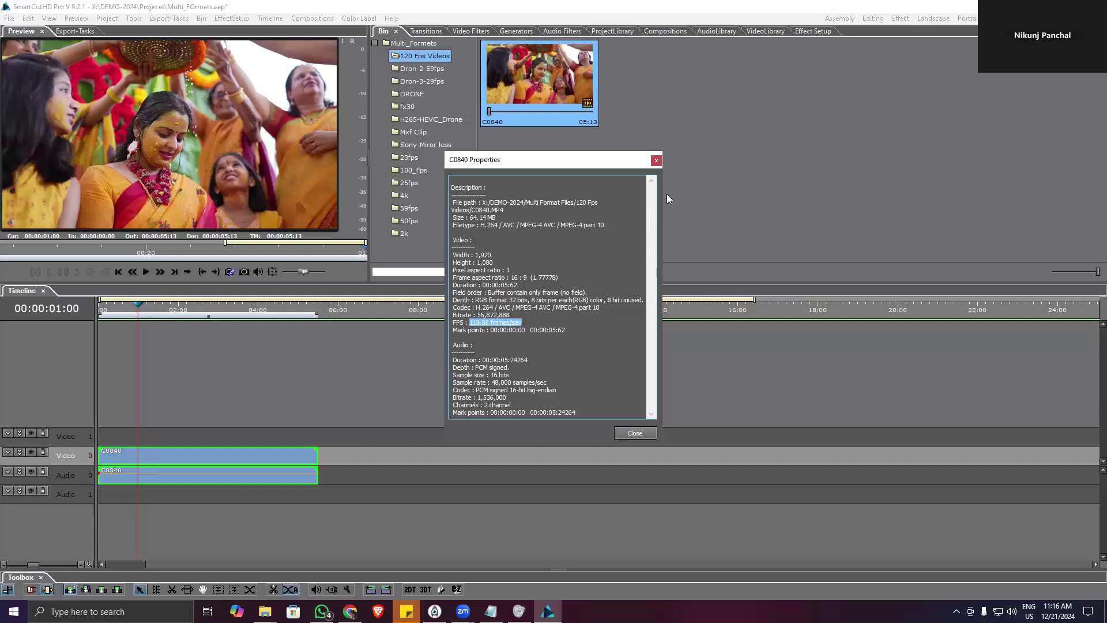
click(657, 161)
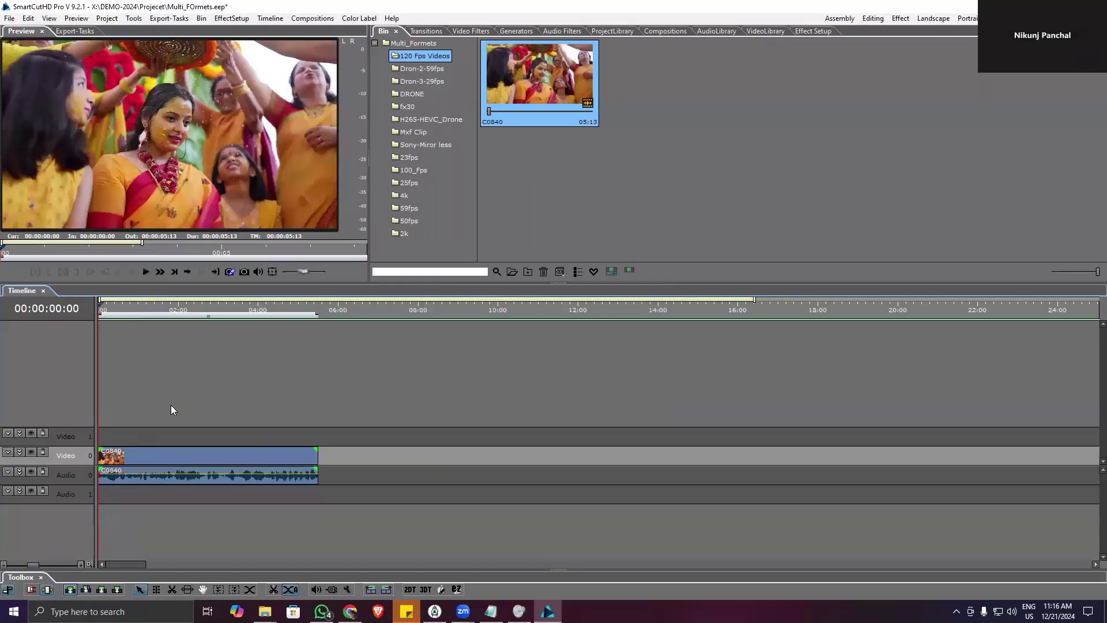
key(space)
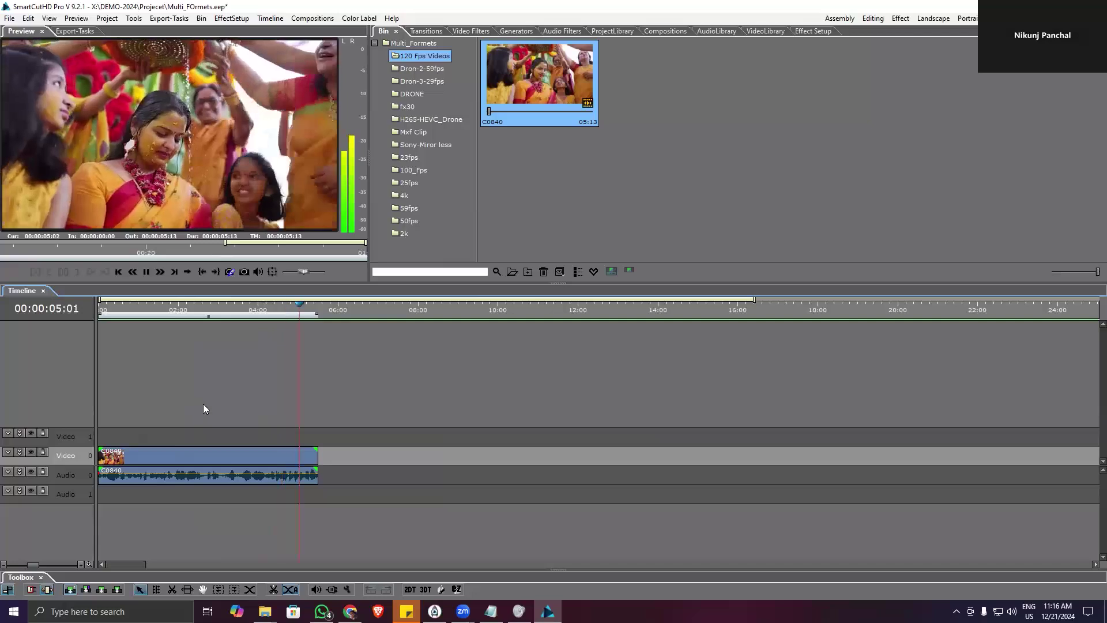
- Place clip DJI_0233 from the Dron-2-59fps bin directly after C0840 on Video track 0 and play it back
key(Home)
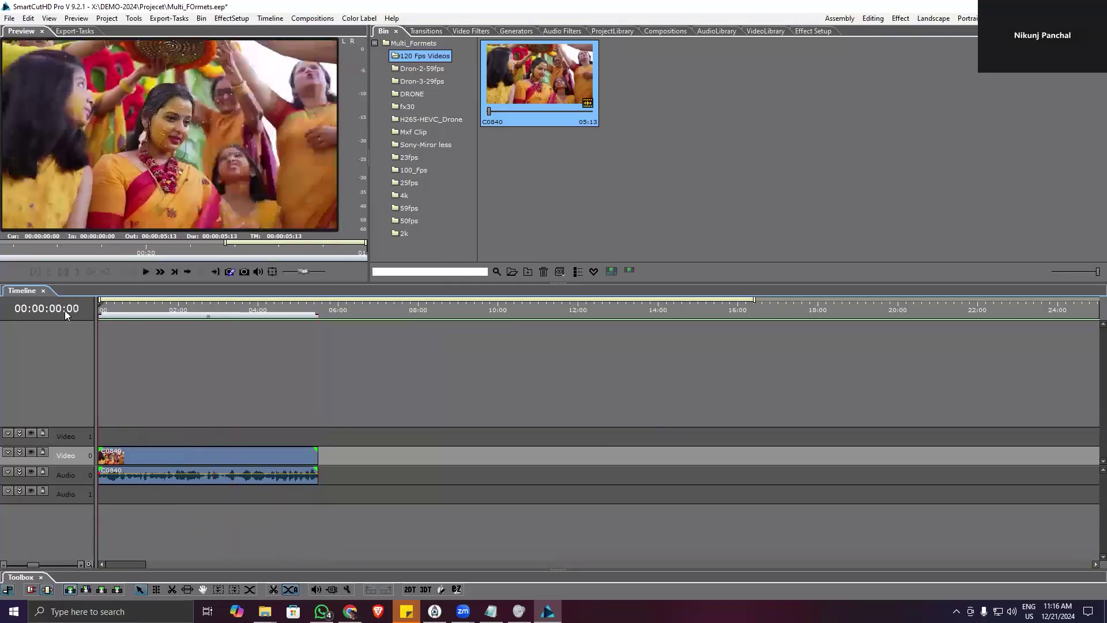
click(419, 68)
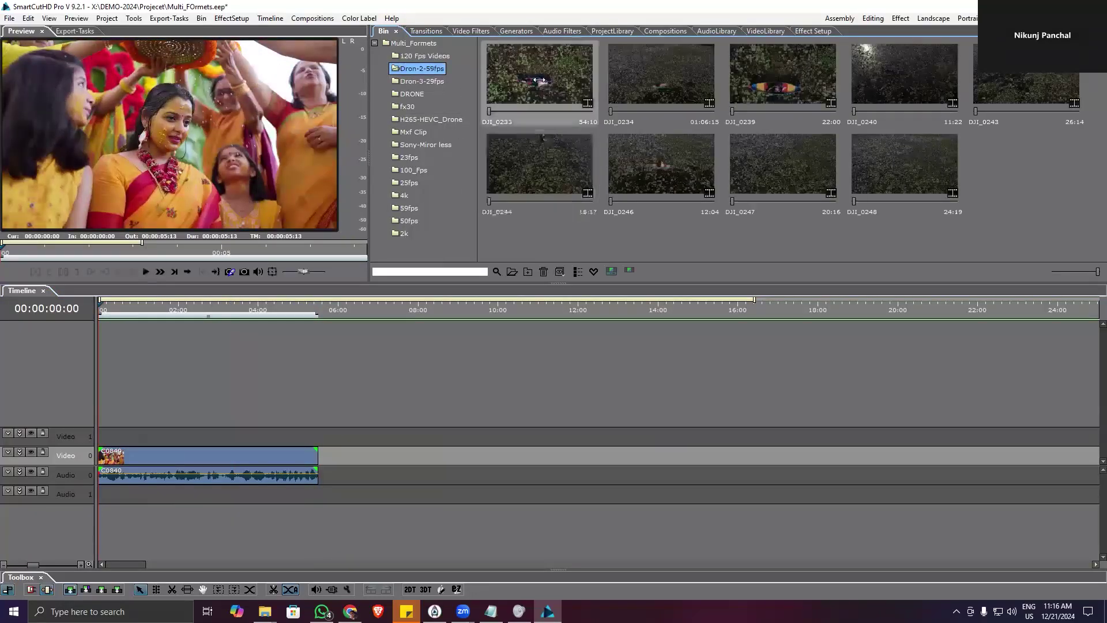
drag(529, 81, 347, 428)
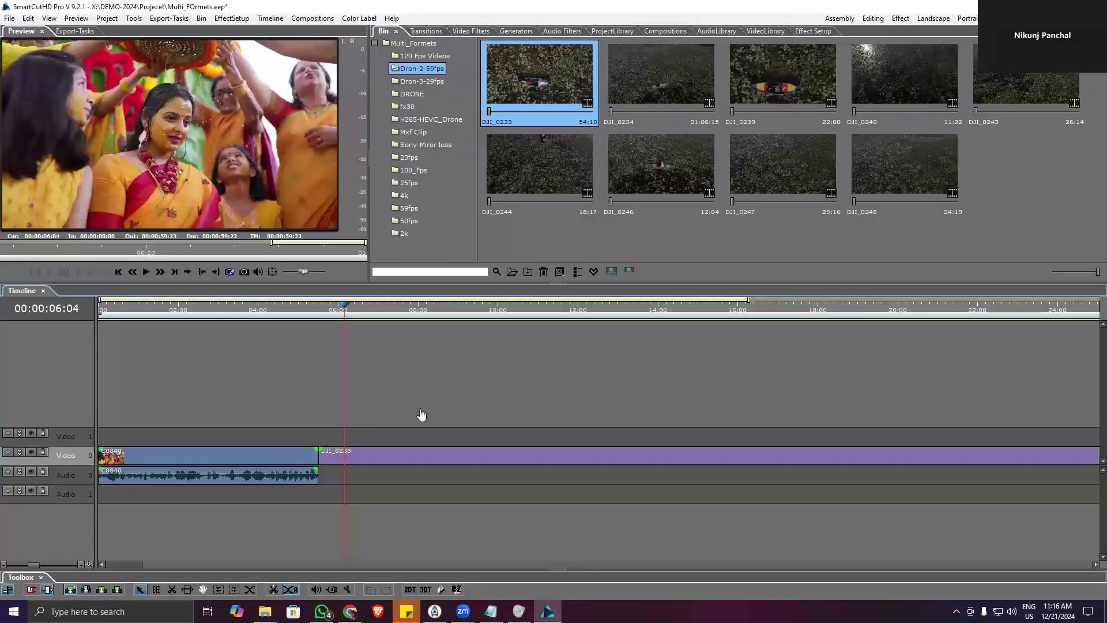
key(space)
scroll(443, 407, down, 2)
scroll(443, 408, down, 1)
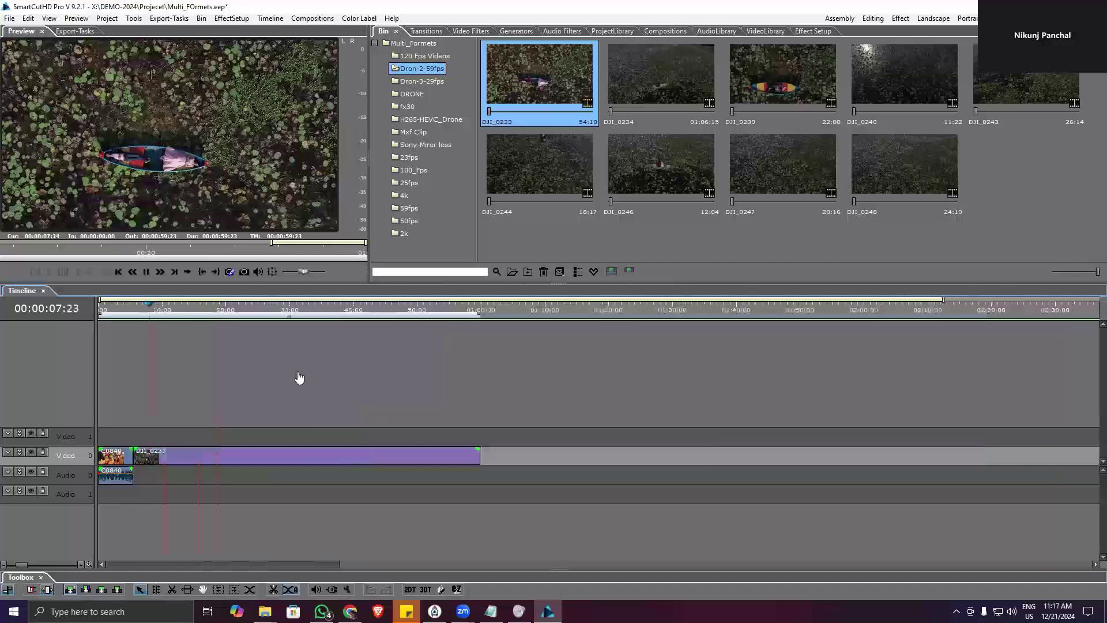
click(281, 321)
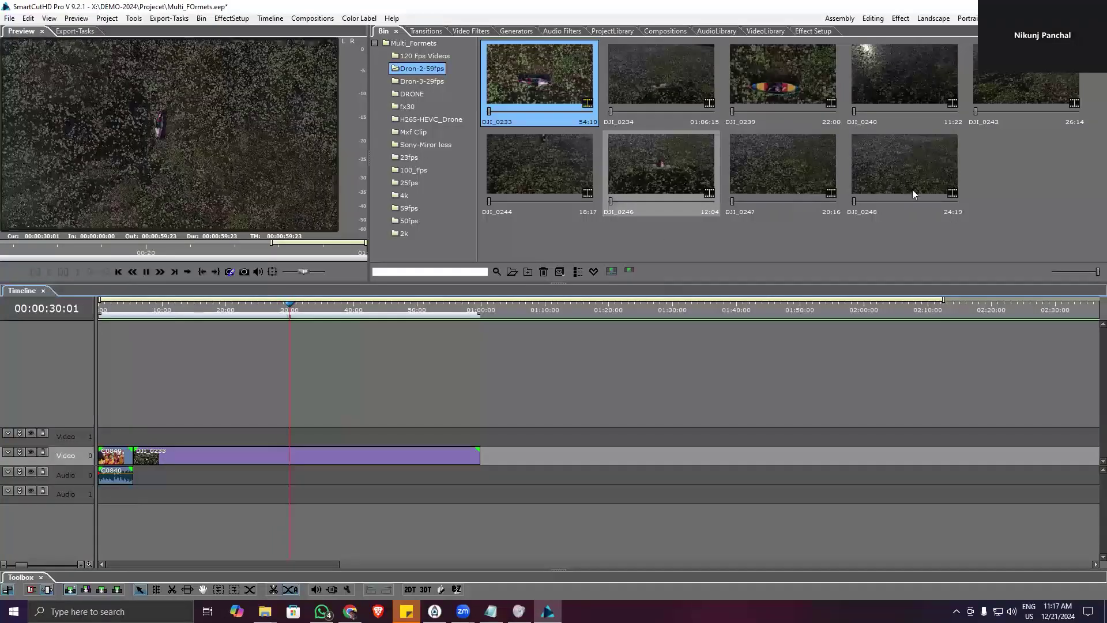
- Append the remaining Dron-2-59fps clips, DJI_0234 through DJI_0248, after DJI_0233 on Video track 0
click(904, 167)
click(661, 115)
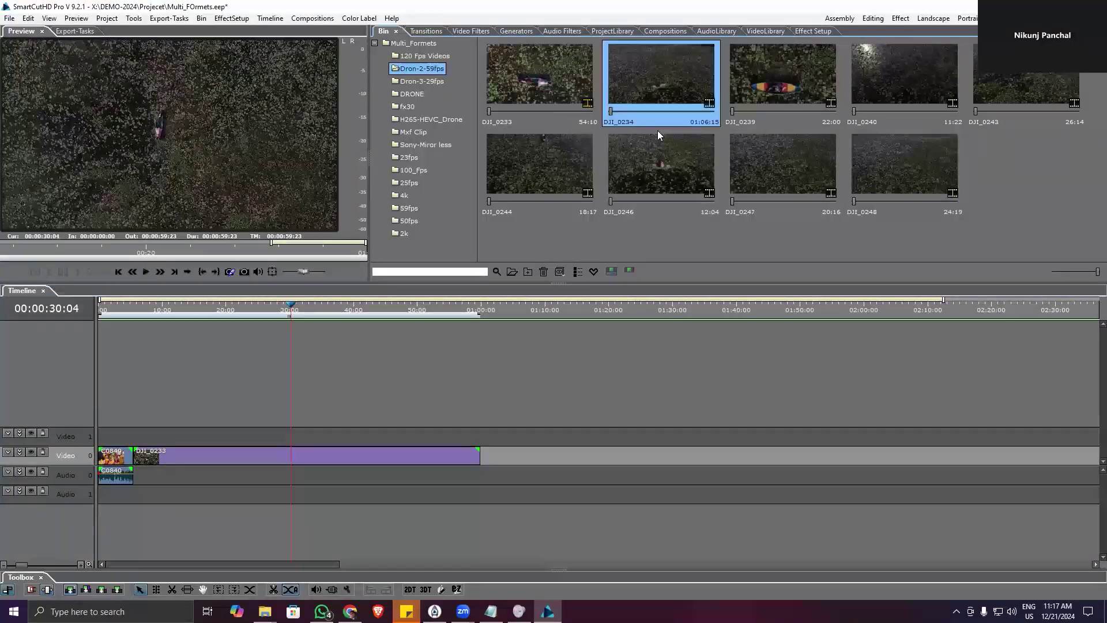
shift+click(868, 171)
drag(868, 170, 484, 456)
key(space)
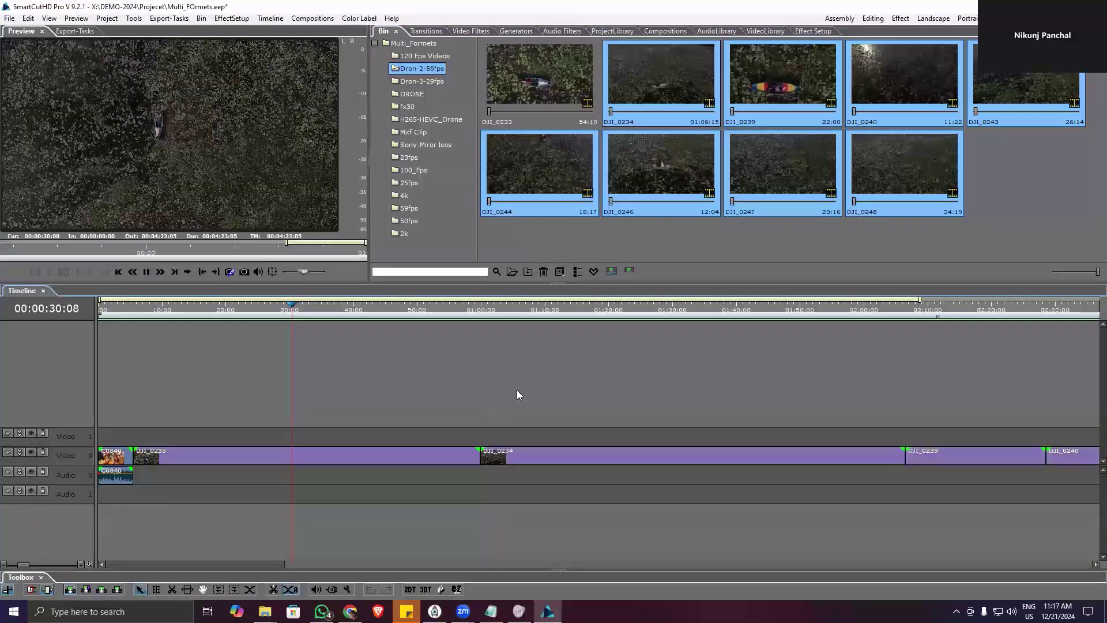
key(minus)
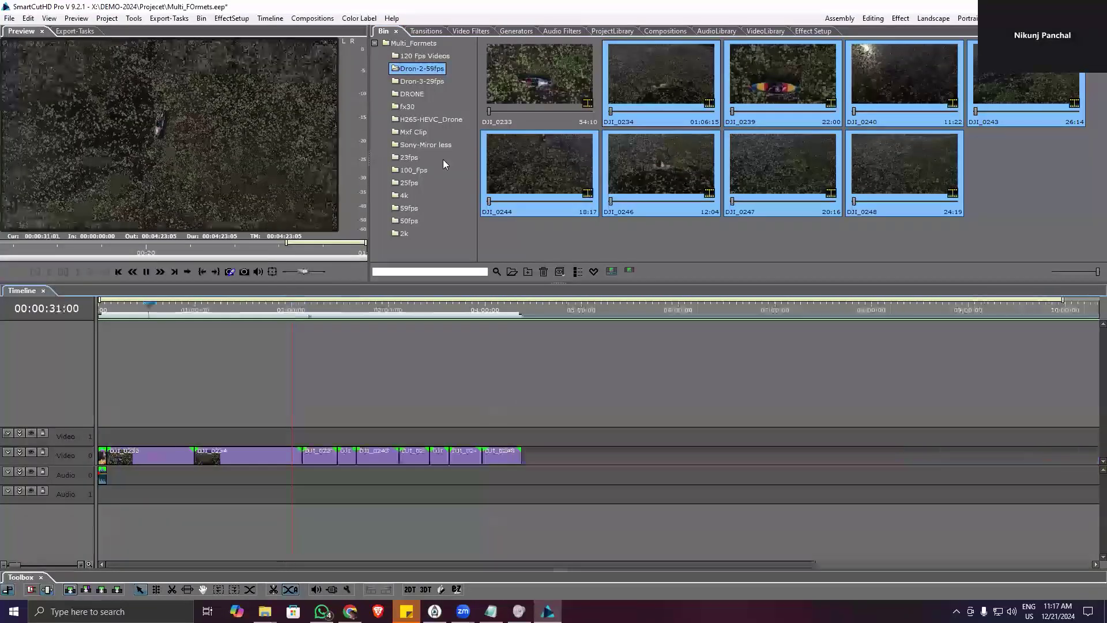
- Append clip DJI_0871 from the Dron-3-29fps bin after DJI_0248 on Video track 0 and play it back
click(414, 81)
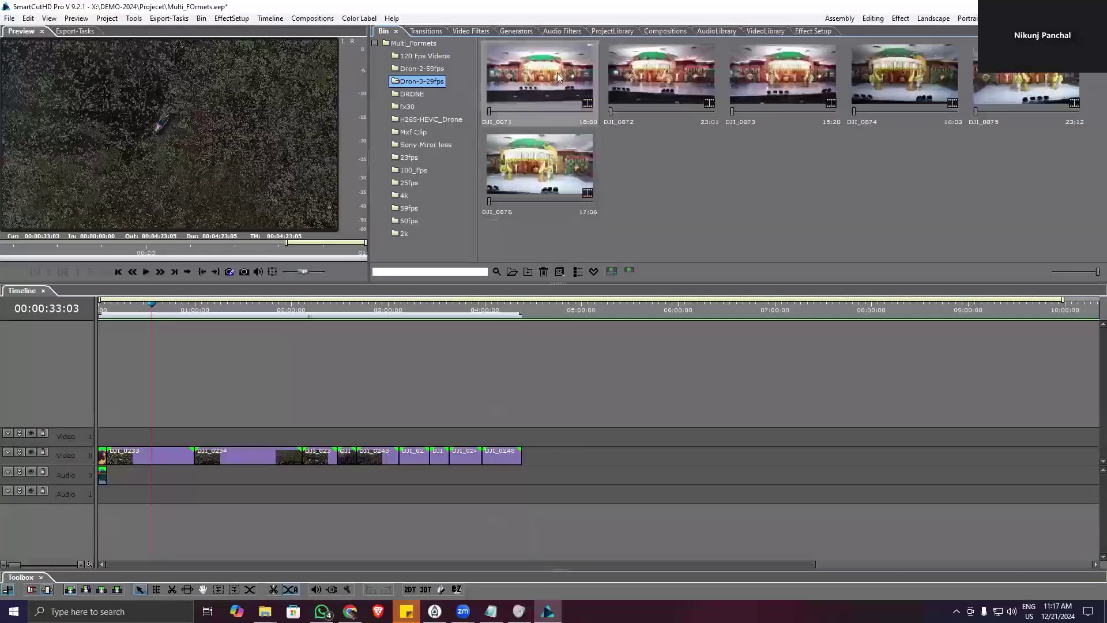
drag(521, 92, 522, 456)
click(533, 311)
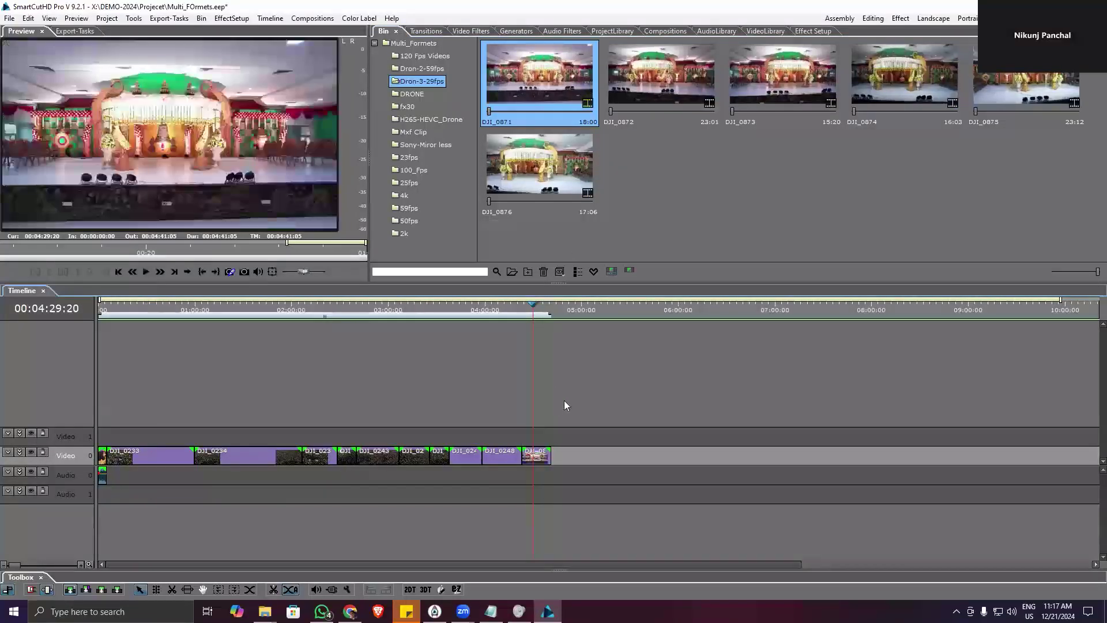
key(space)
scroll(533, 400, up, 3)
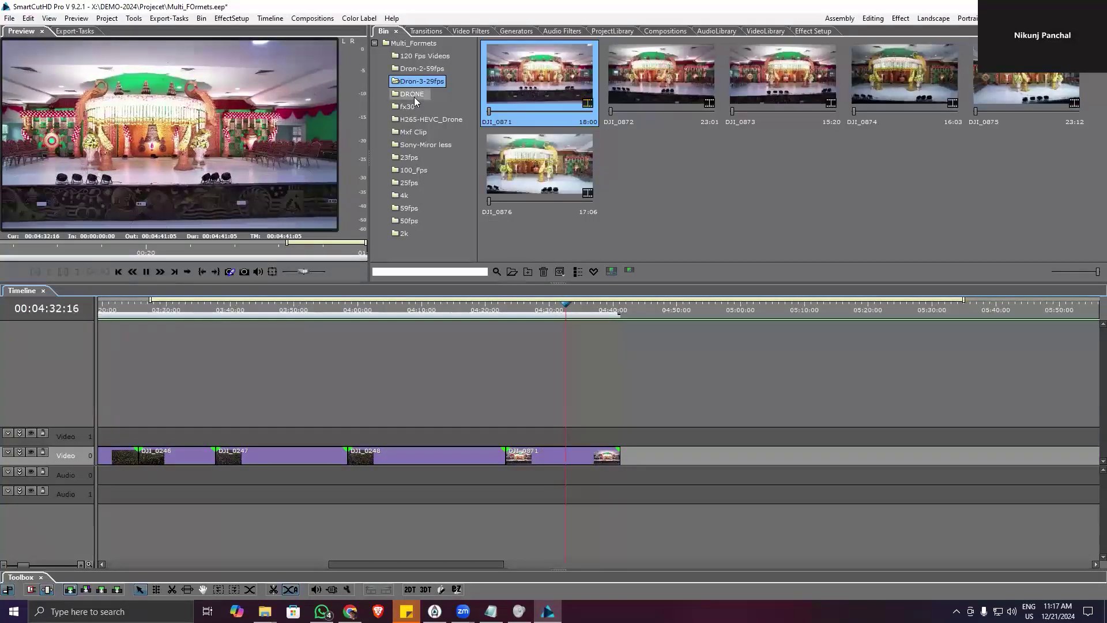
- Append all clips of the DRONE bin after DJI_0871 on Video track 0 and play back part of them
key(Down)
scroll(715, 214, down, 2)
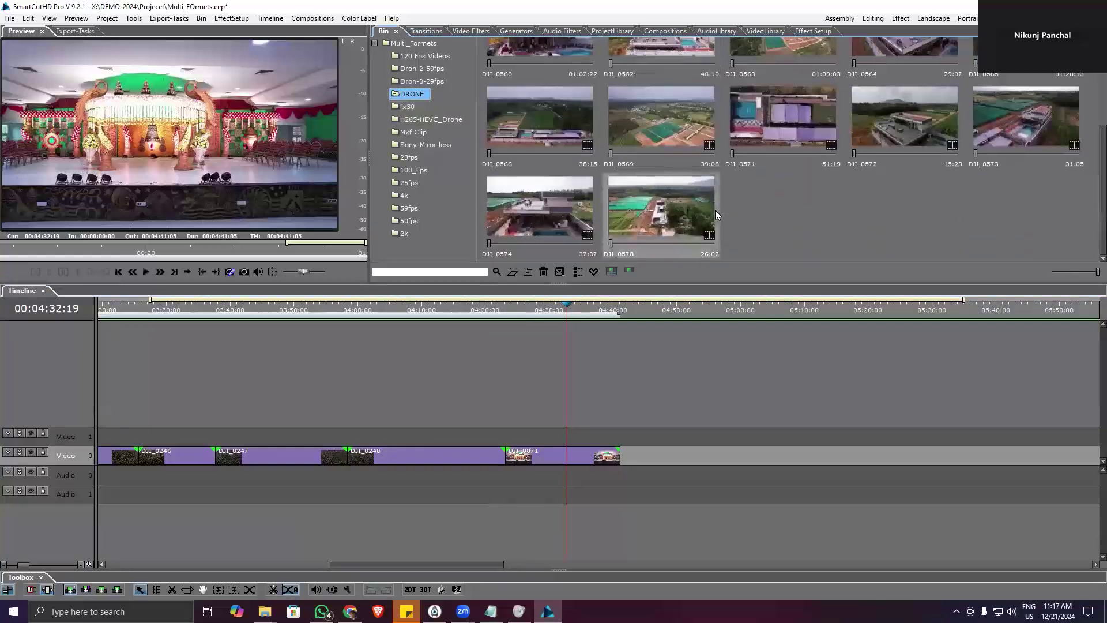
scroll(715, 210, up, 2)
drag(565, 214, 625, 462)
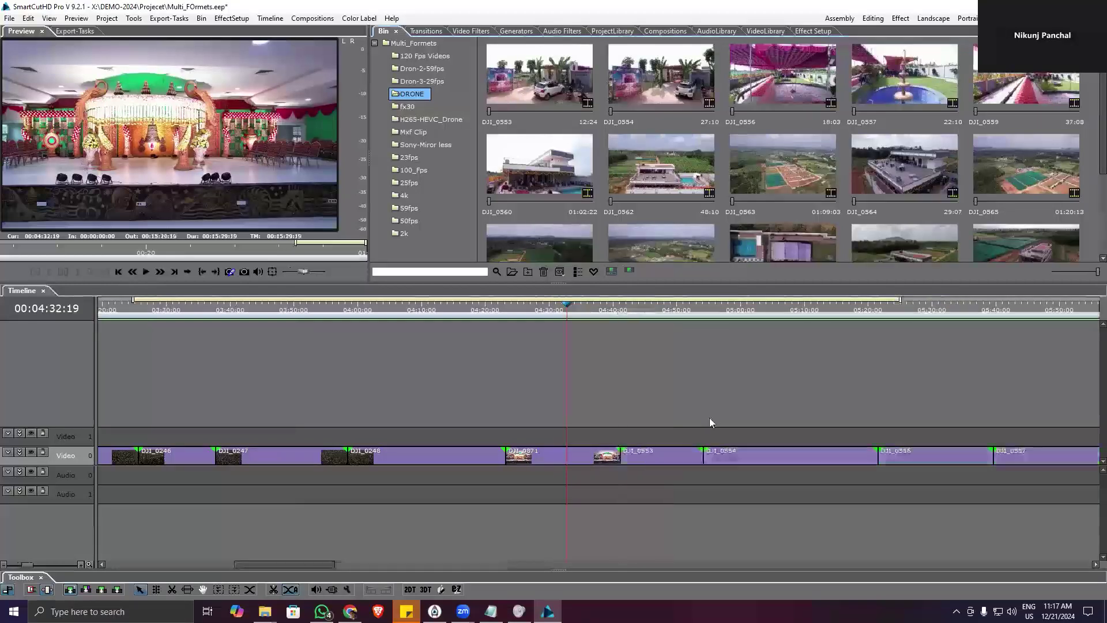
click(294, 310)
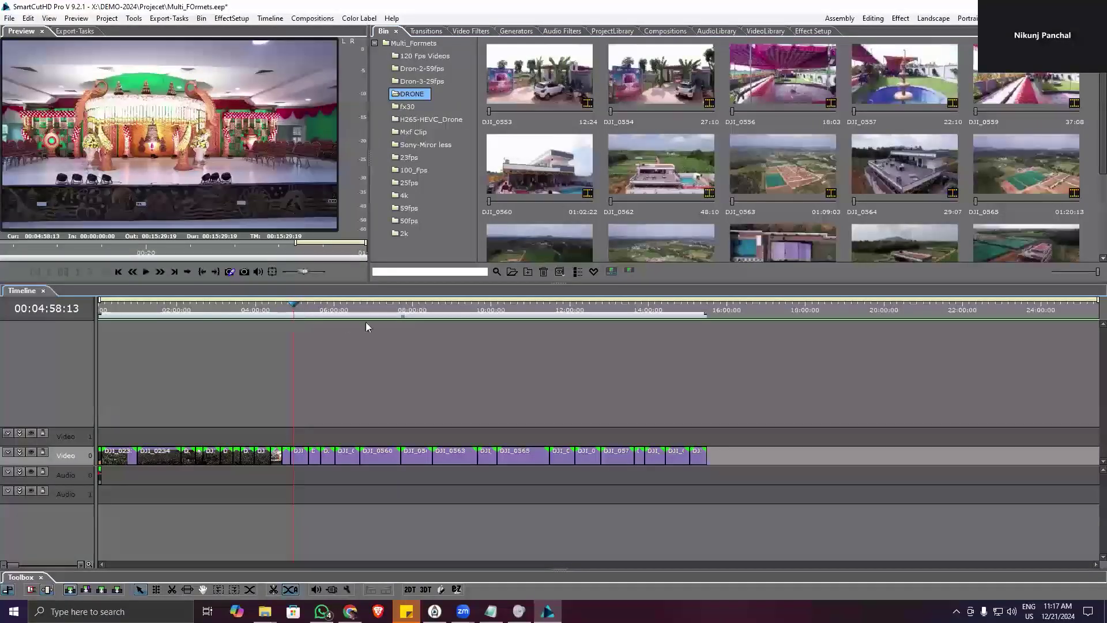
key(space)
scroll(354, 357, up, 1)
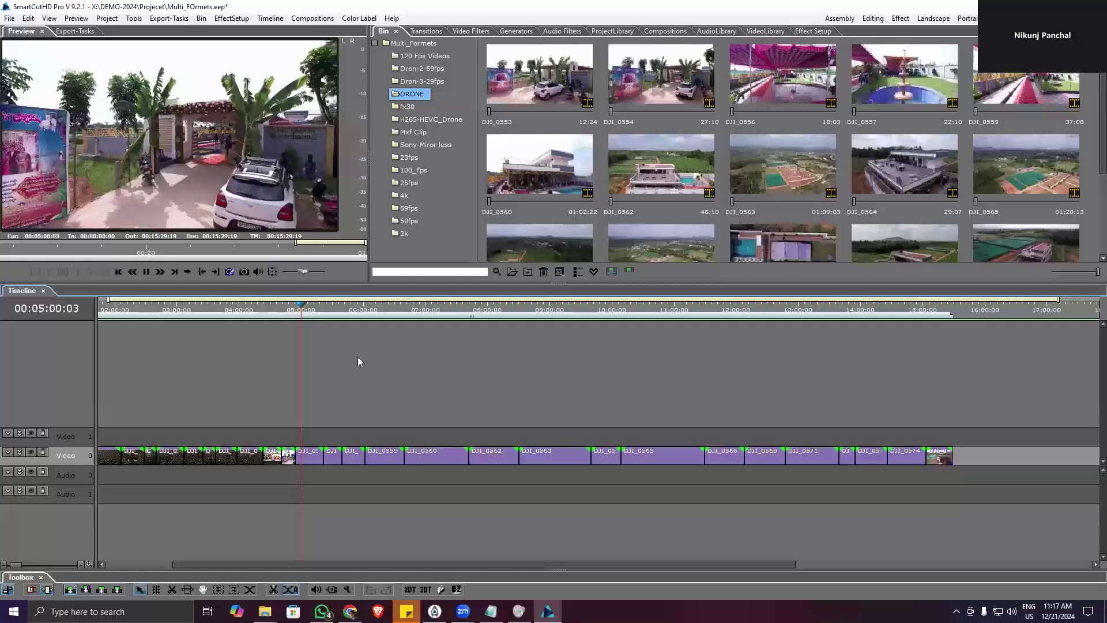
key(space)
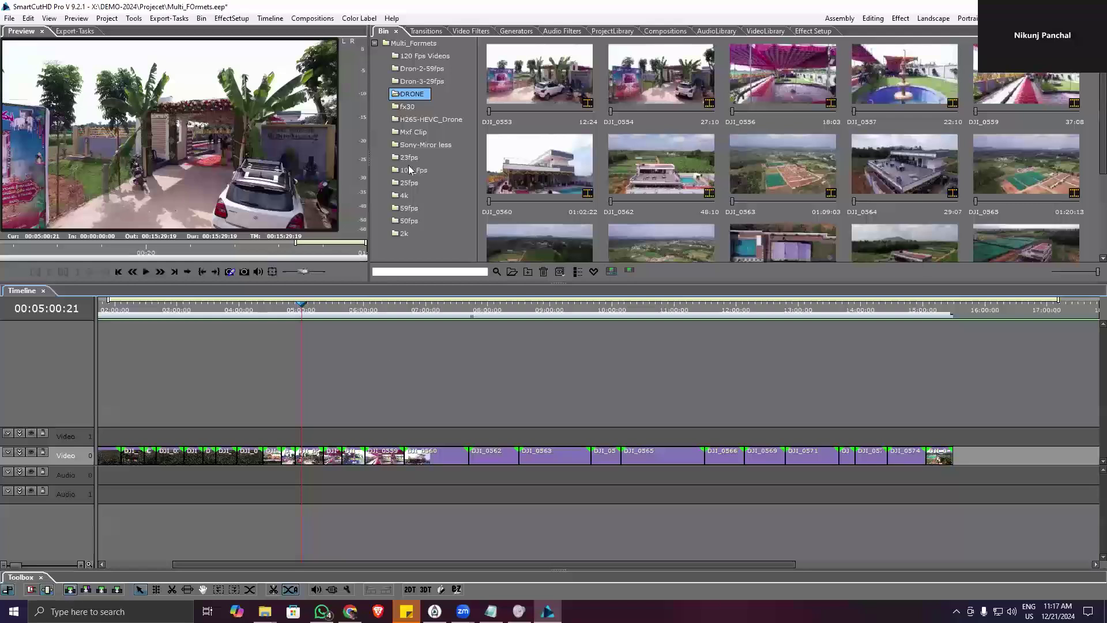
- Append all clips of the fx30 bin, with their audio, directly after the drone clips on the timeline
click(407, 108)
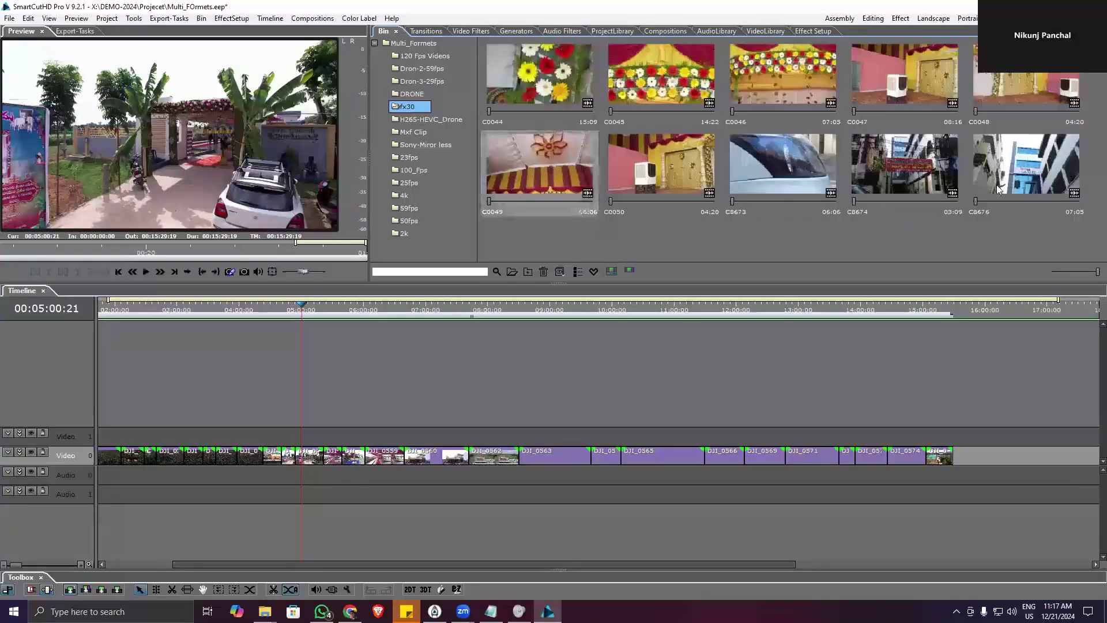
scroll(395, 423, down, 1)
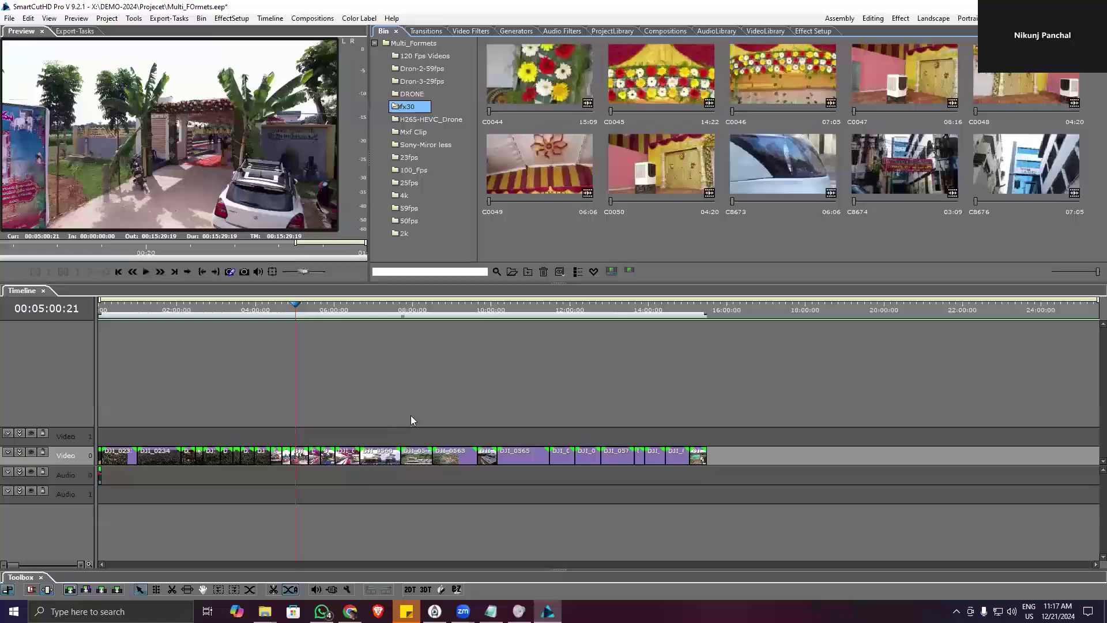
drag(740, 475, 715, 462)
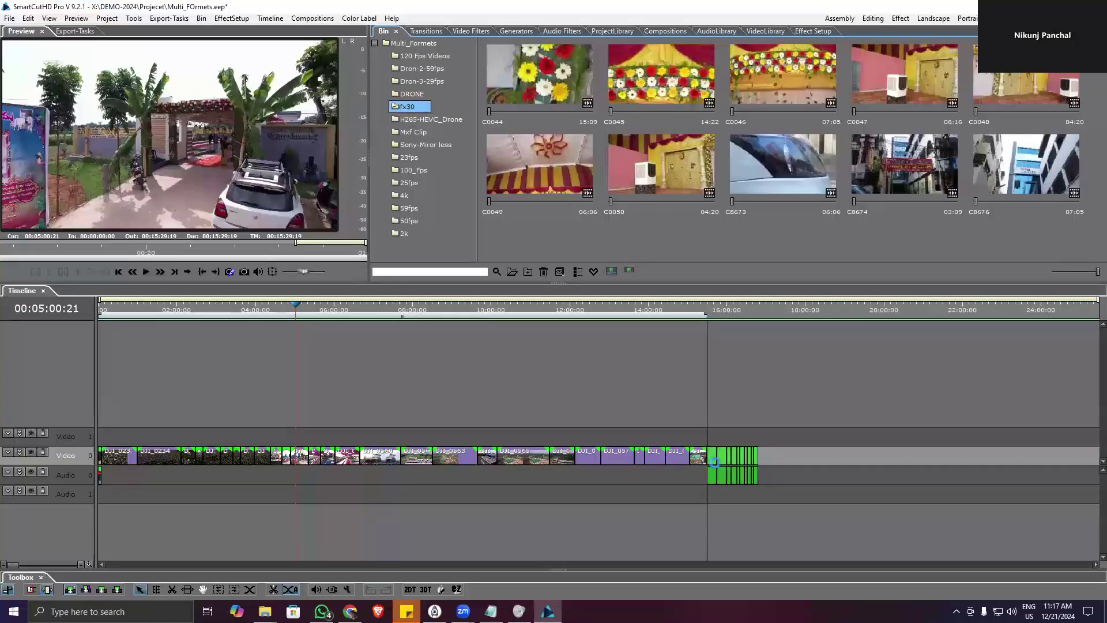
- Examine the codec in the properties of clip DJI_0875 in the H265-HEVC_Drone bin
click(447, 122)
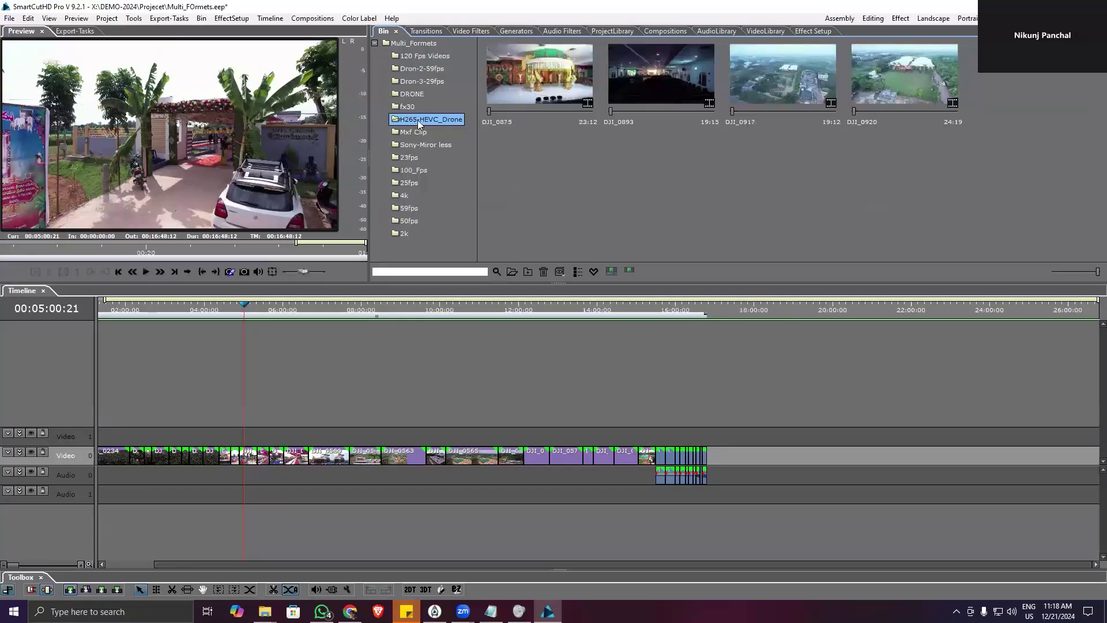
click(531, 91)
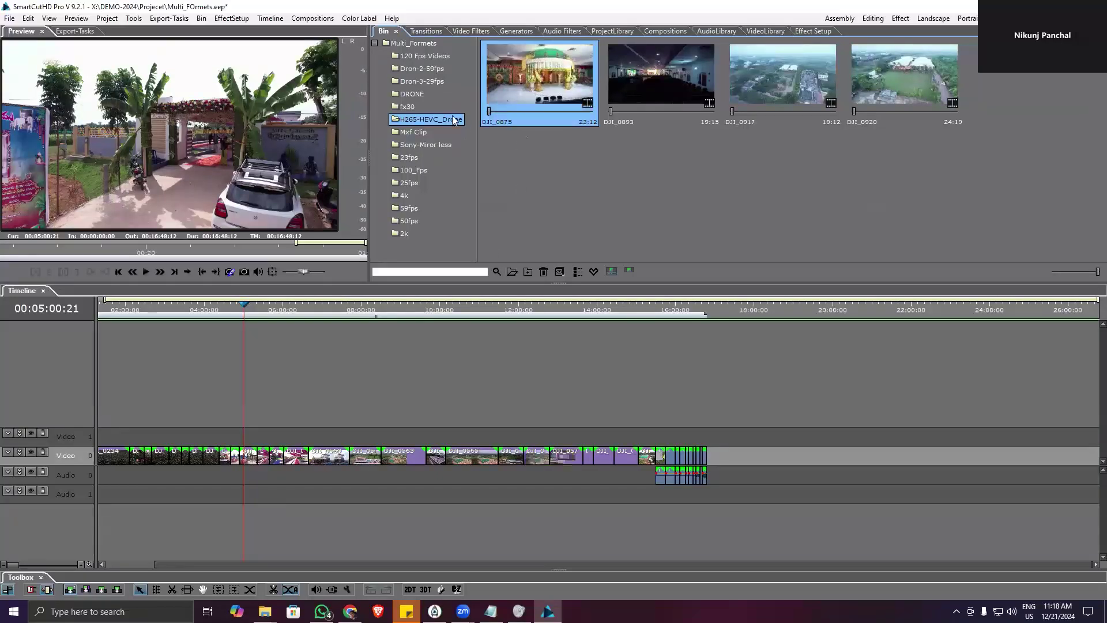
right_click(526, 92)
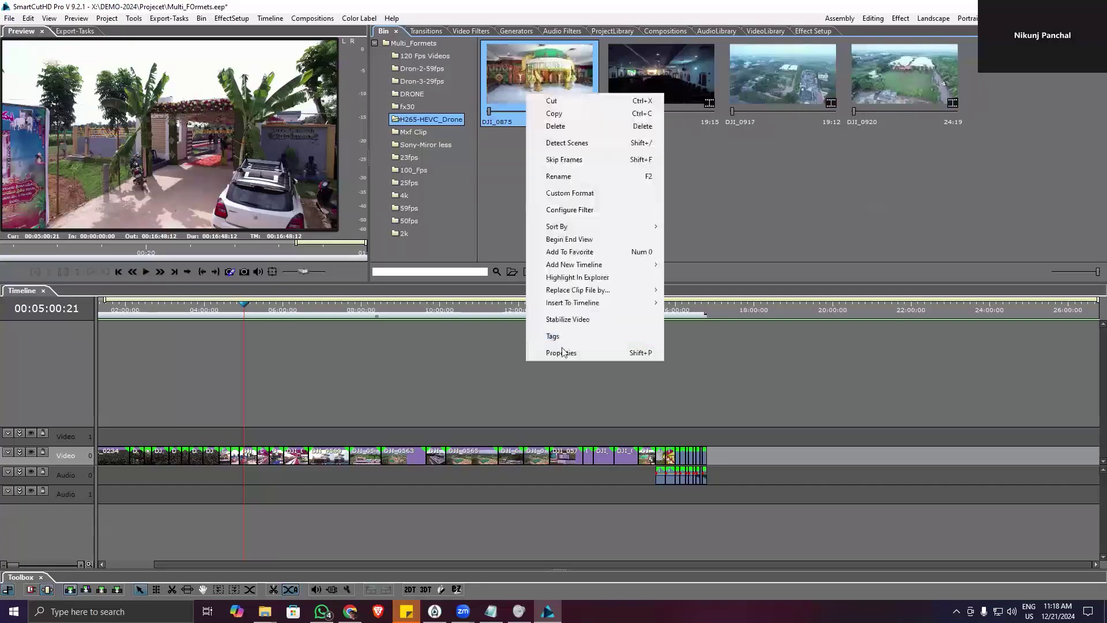
click(562, 354)
drag(476, 308, 600, 309)
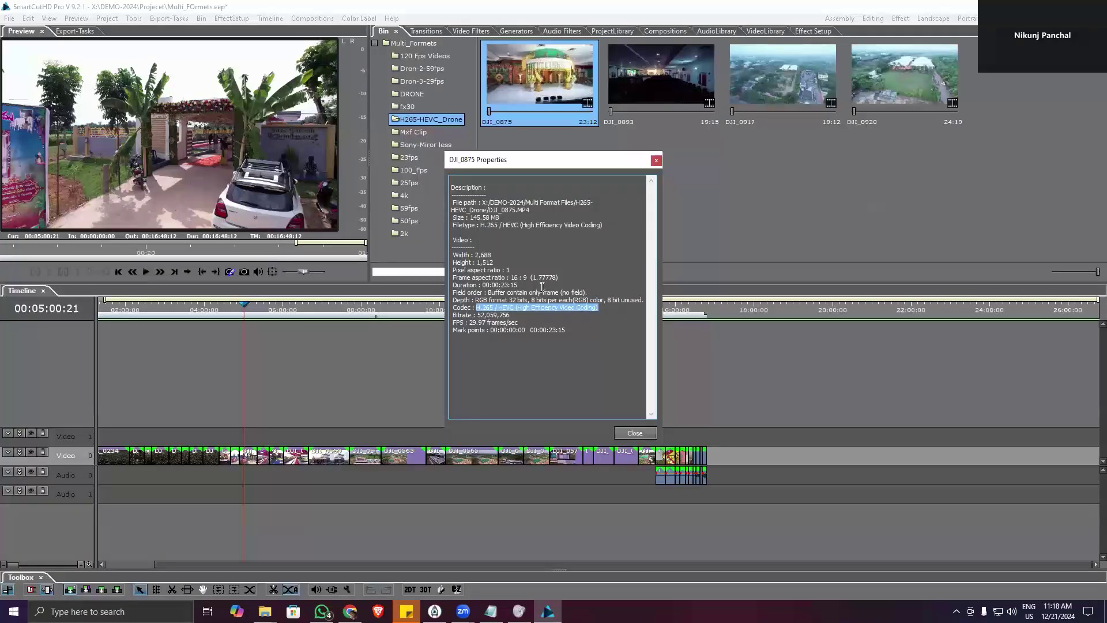
click(658, 162)
- Place all H265-HEVC_Drone clips on Video track 0 just after the fx30 clips and preview the first one
drag(427, 121, 714, 456)
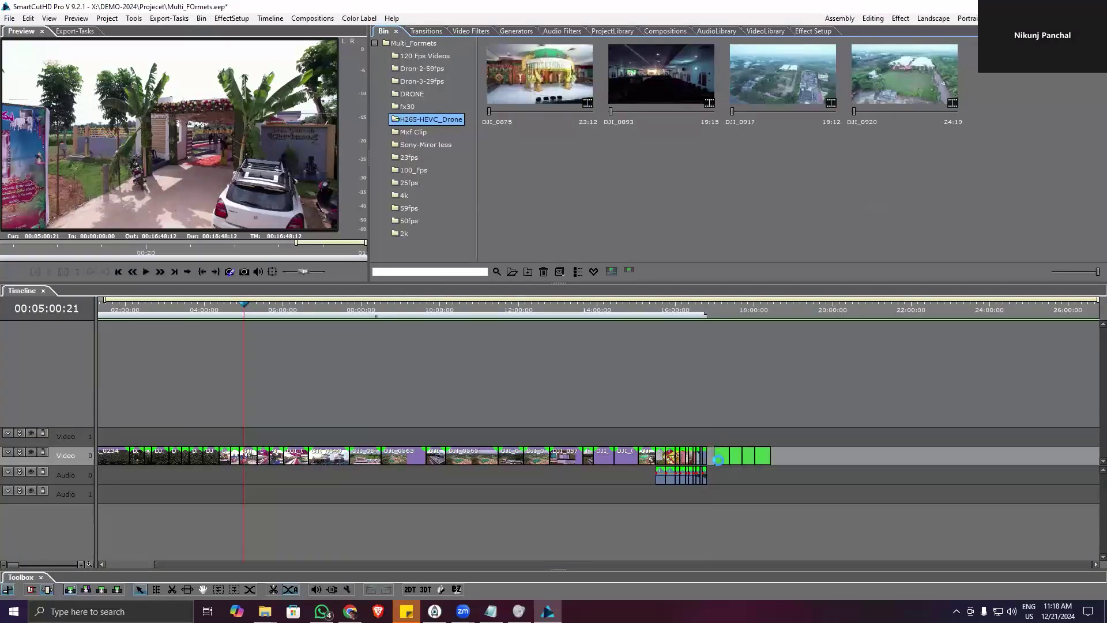
click(659, 318)
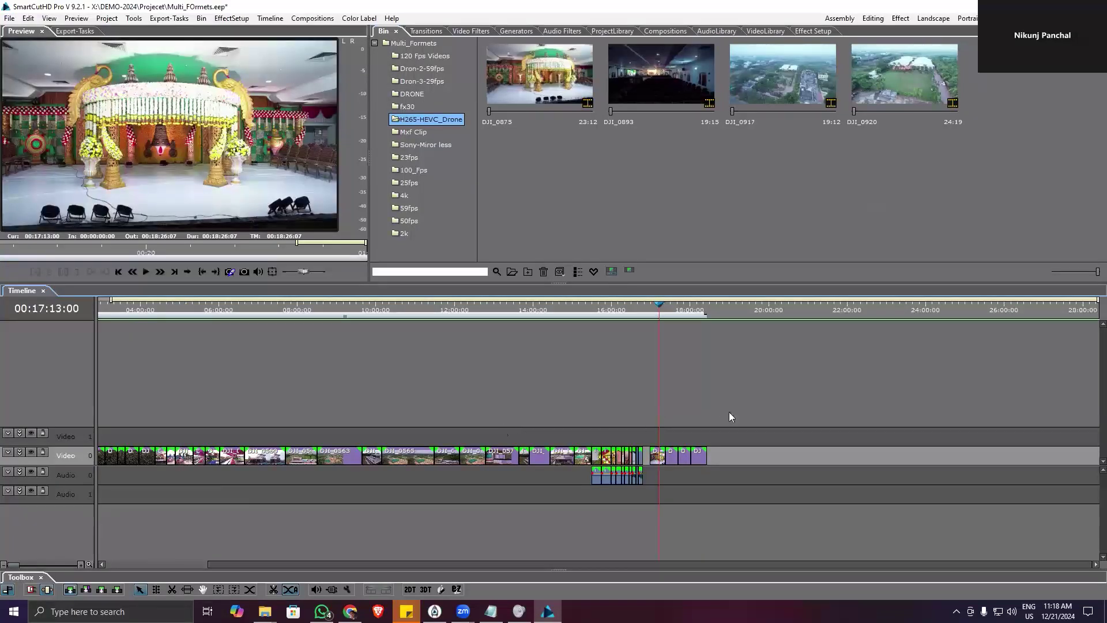
scroll(719, 420, up, 1)
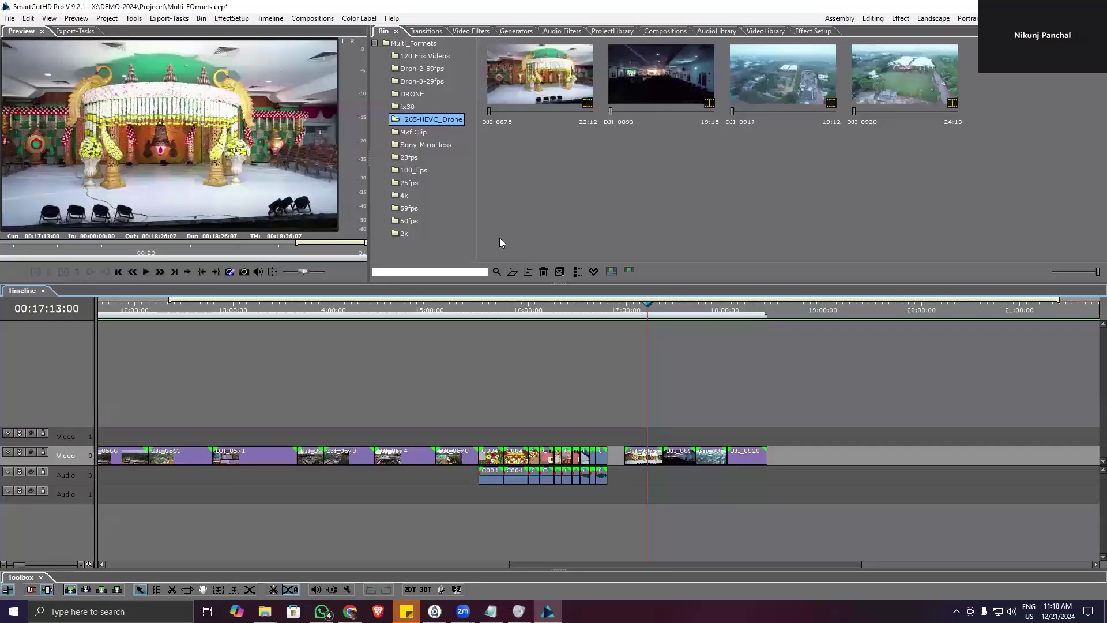
- Place all clips of the Sony-Miror less bin, with their audio, just after the H265 drone clips on the timeline
click(426, 146)
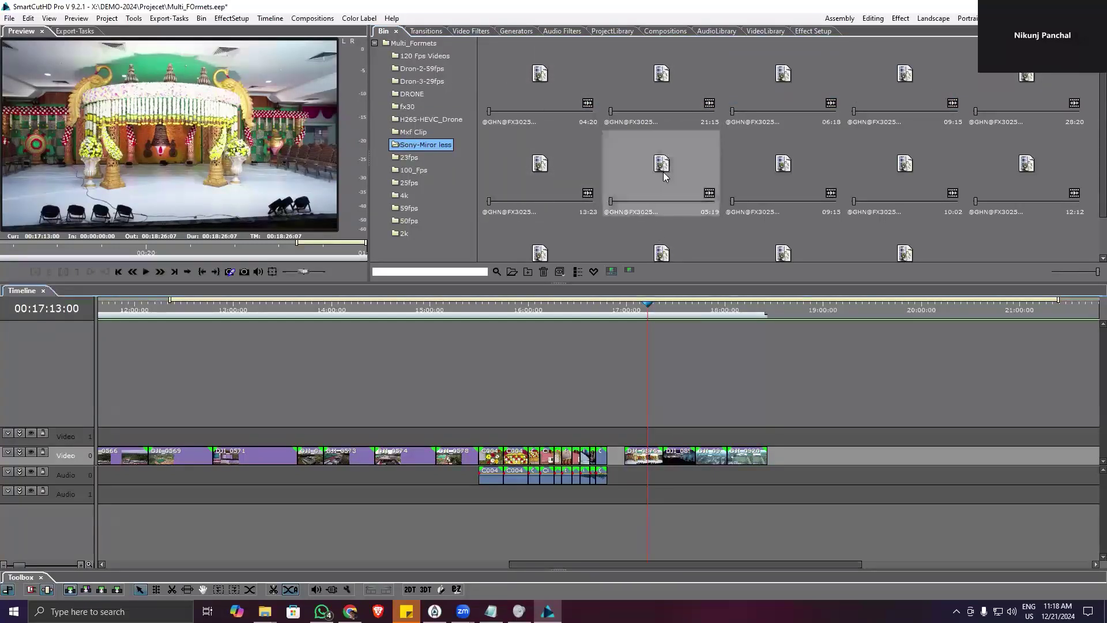
click(518, 112)
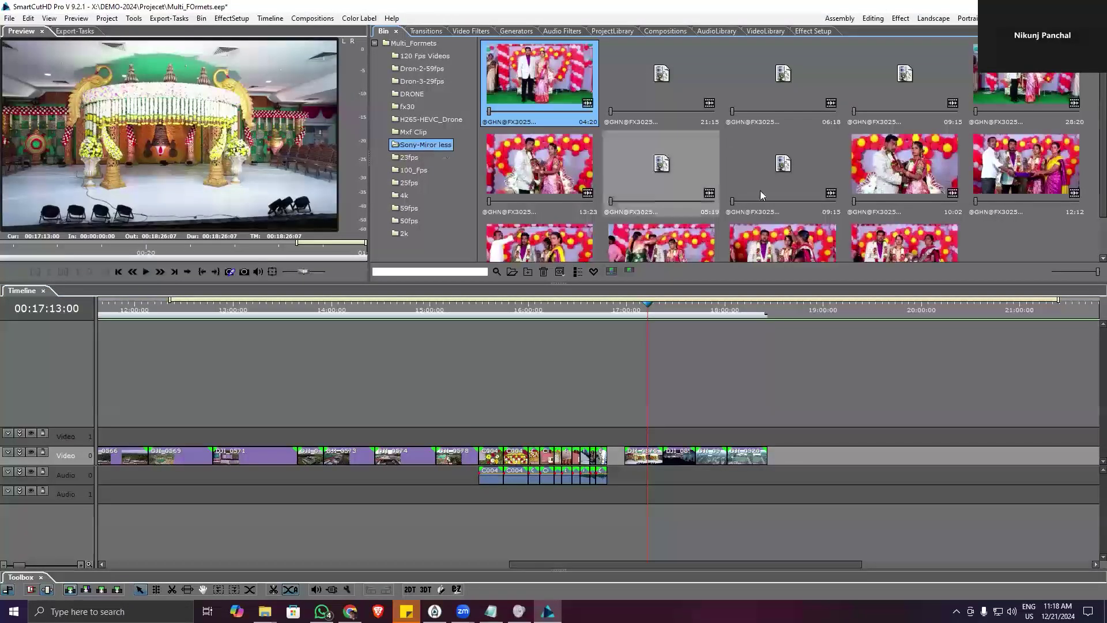
drag(431, 147, 781, 453)
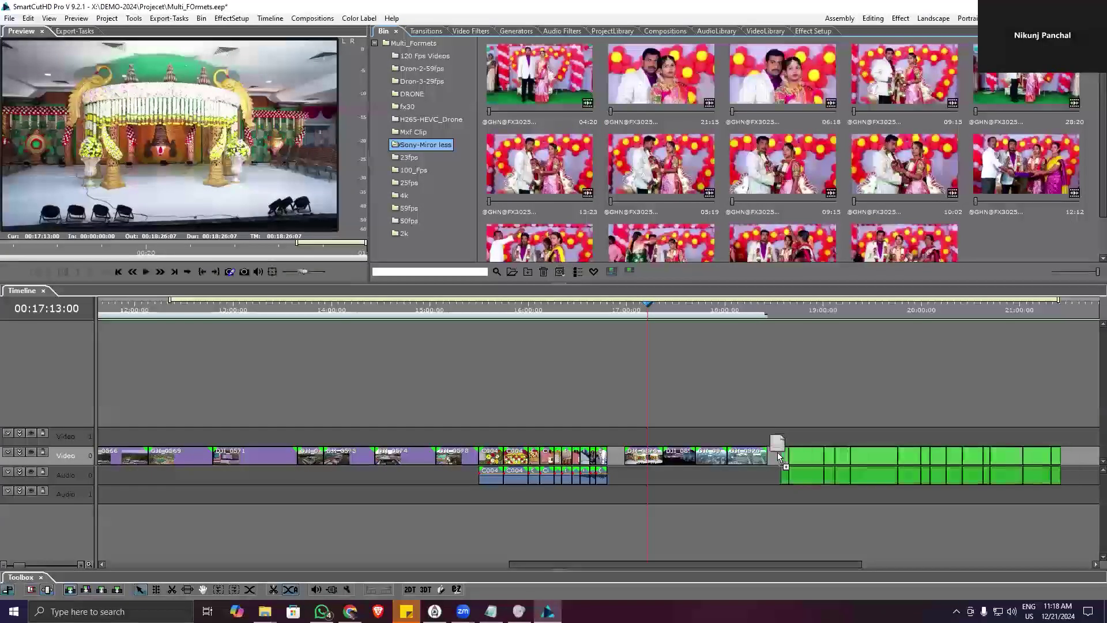
scroll(683, 434, right, 7)
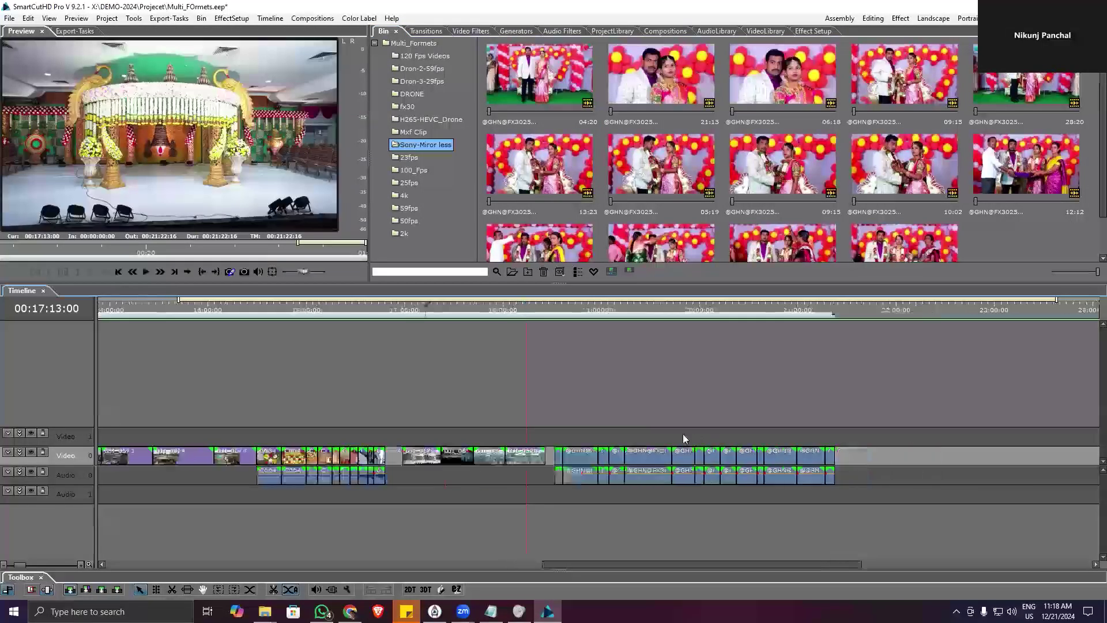
- Play back the Sony mirrorless footage on the timeline from its second clip
click(364, 309)
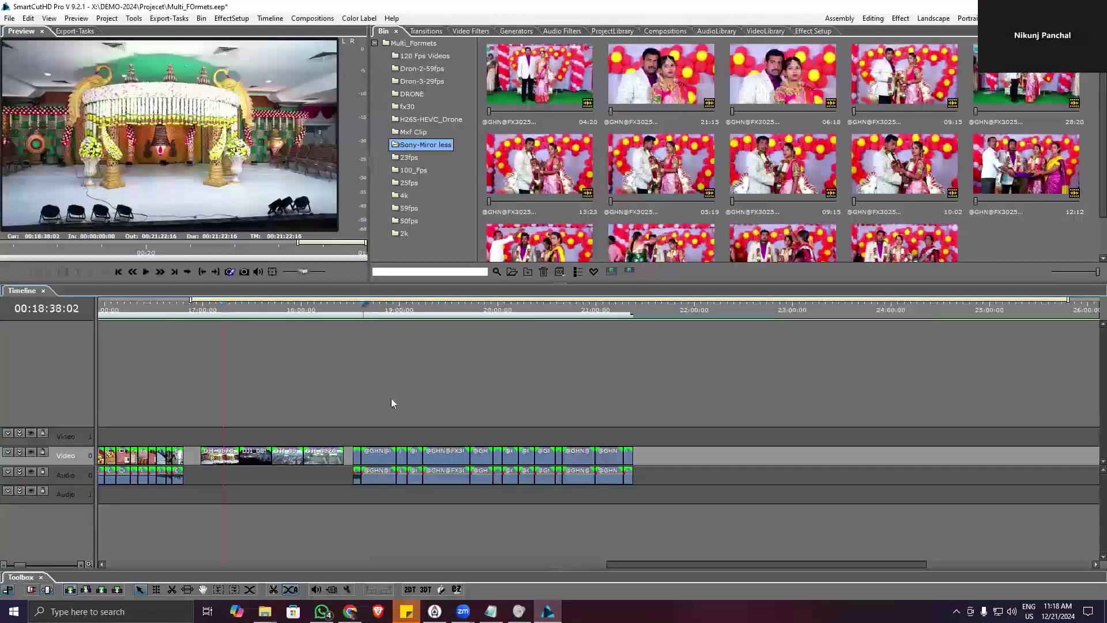
scroll(391, 398, up, 2)
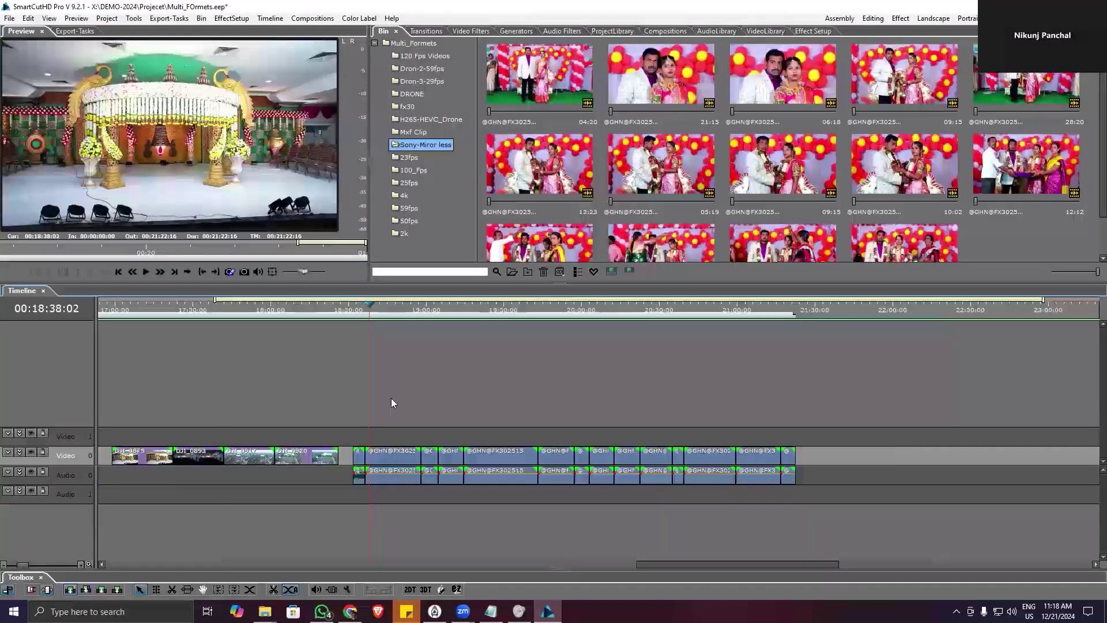
scroll(414, 408, up, 3)
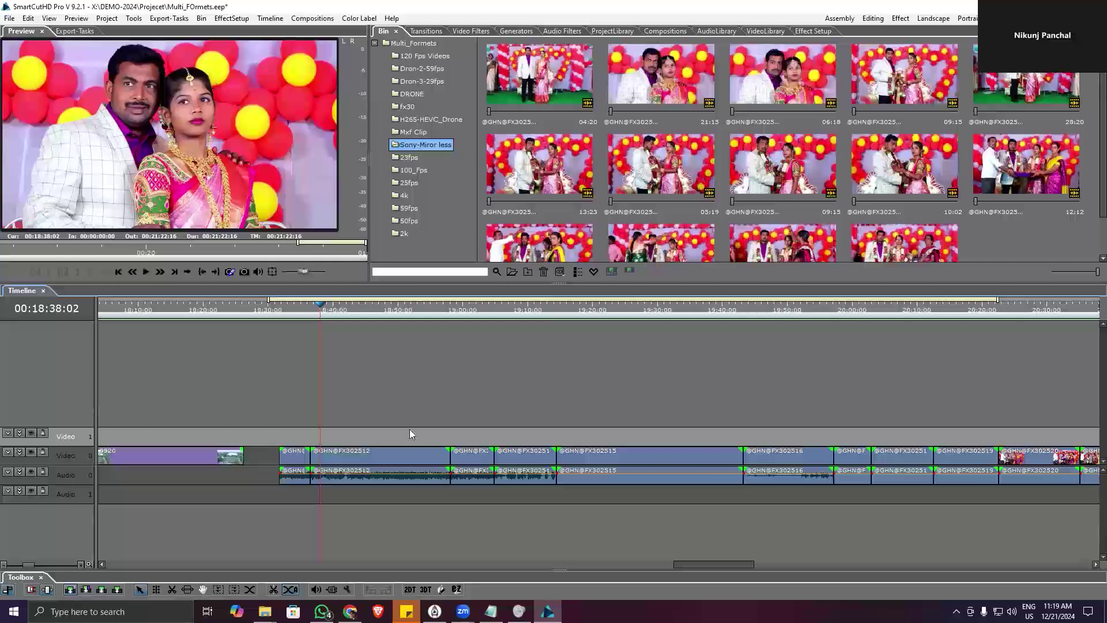
key(space)
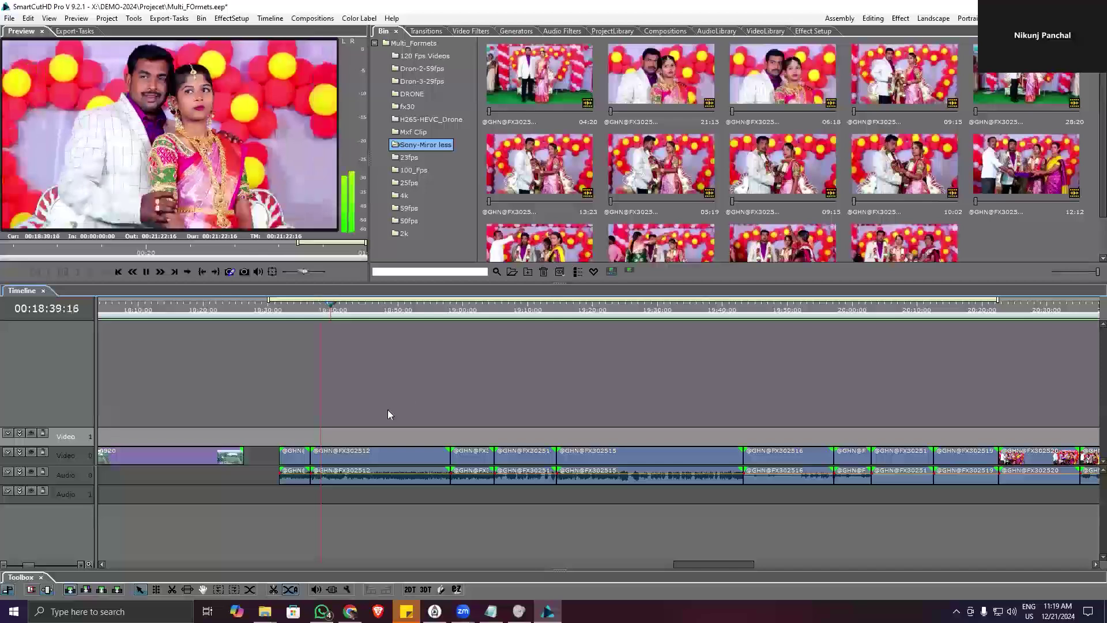
scroll(389, 405, down, 2)
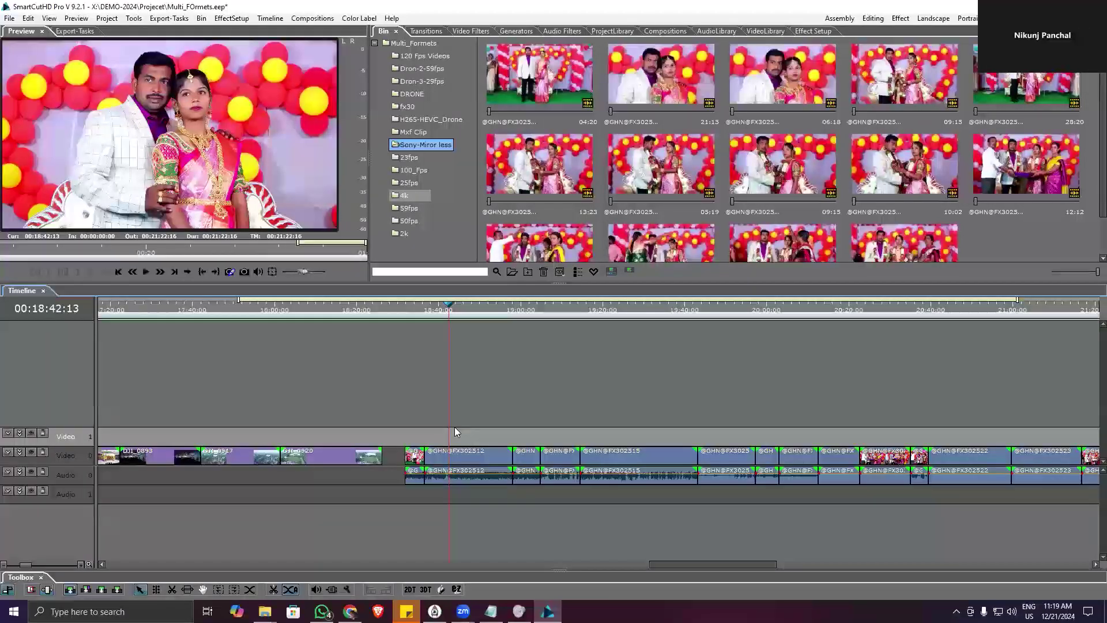
- Place the playhead at 00:18:51:15 and highlight all the Sony mirrorless clips on the timeline, then clear the selection
scroll(455, 432, down, 3)
click(244, 314)
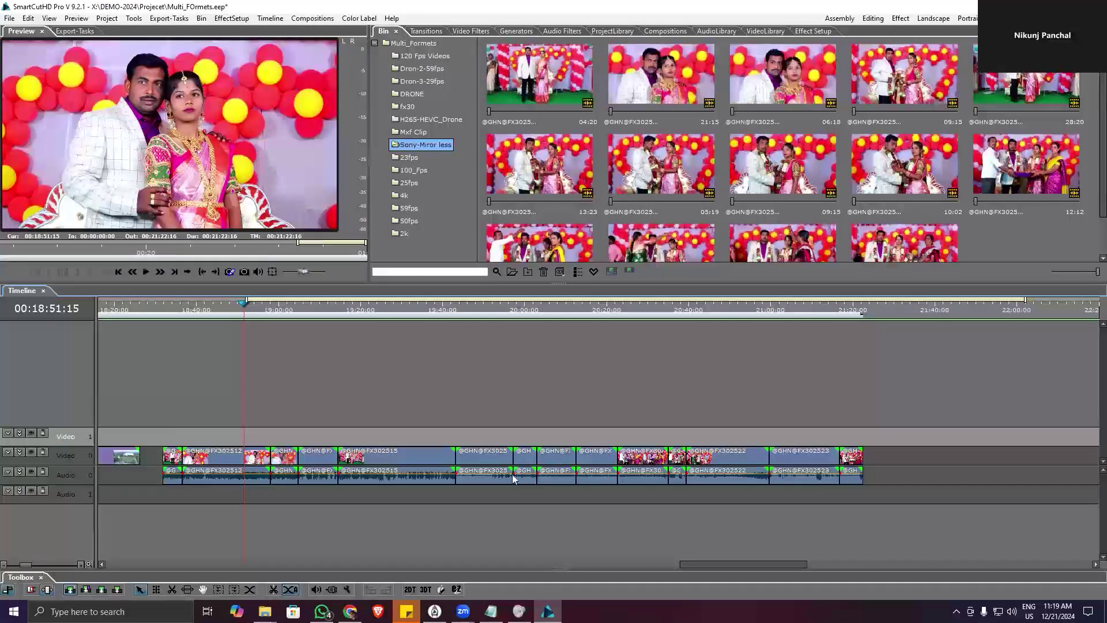
key(ctrl+a)
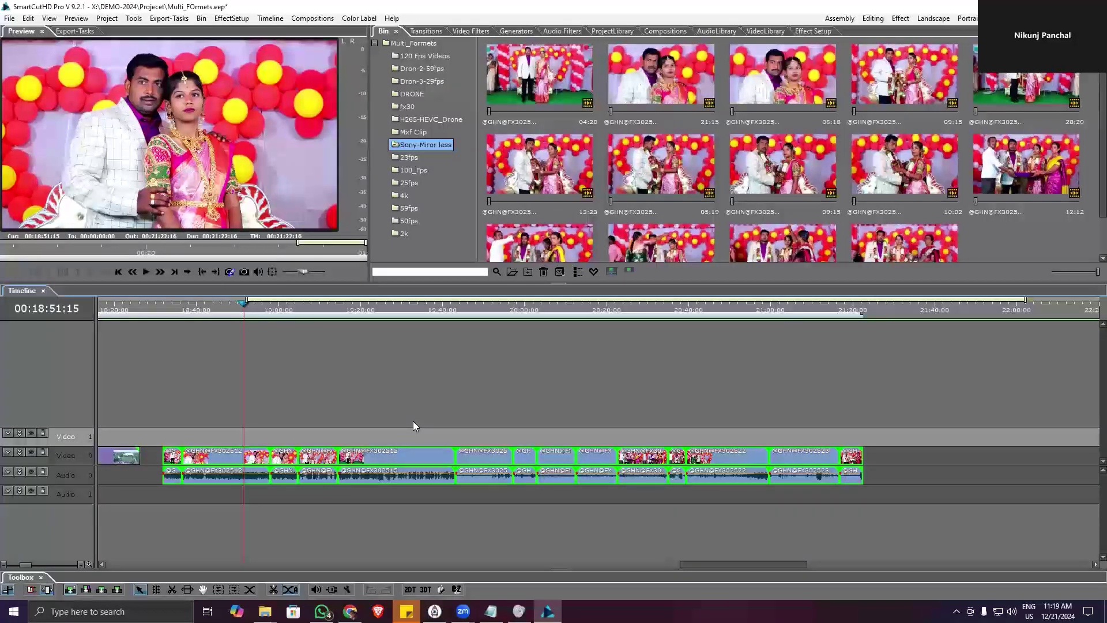
click(331, 416)
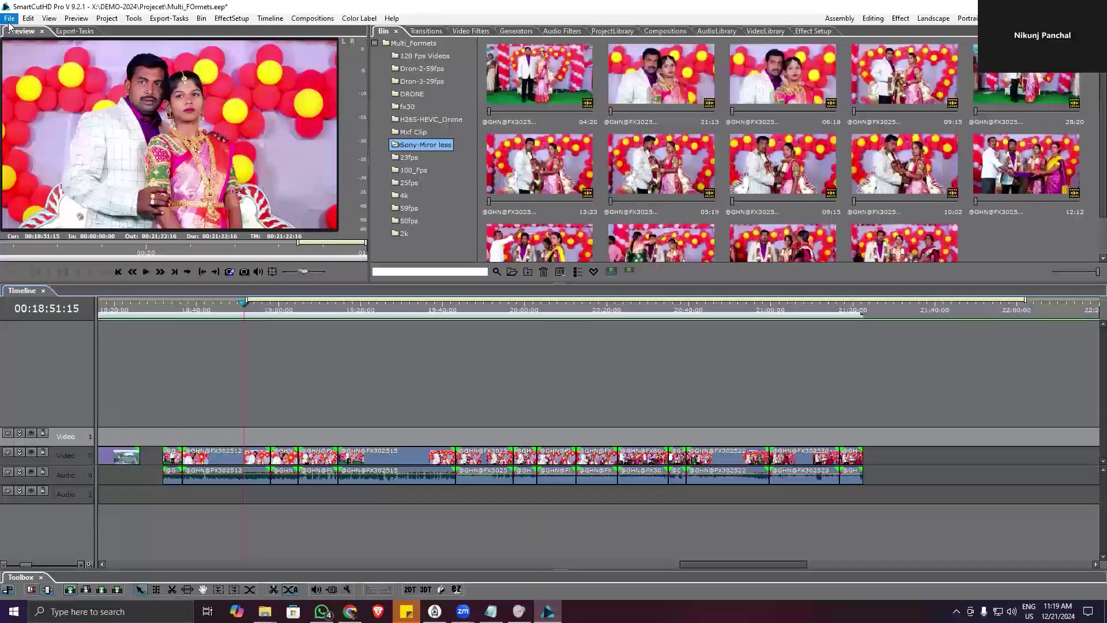
- Open the project Gavurav-Weds-Aachal.eep without saving the changes to the current multi-format project
click(9, 21)
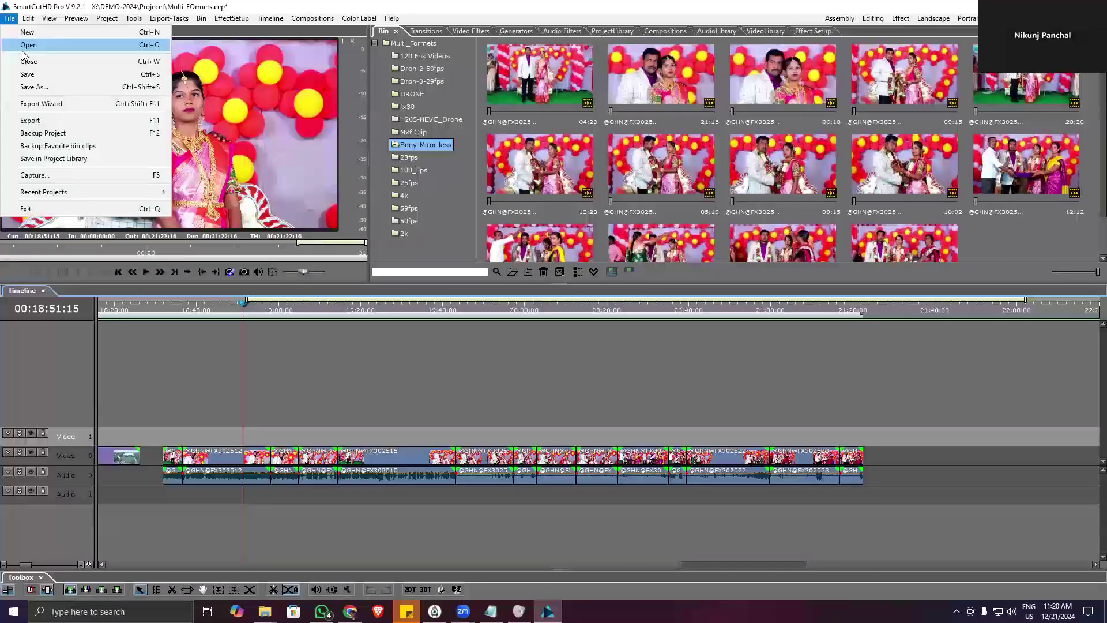
click(23, 51)
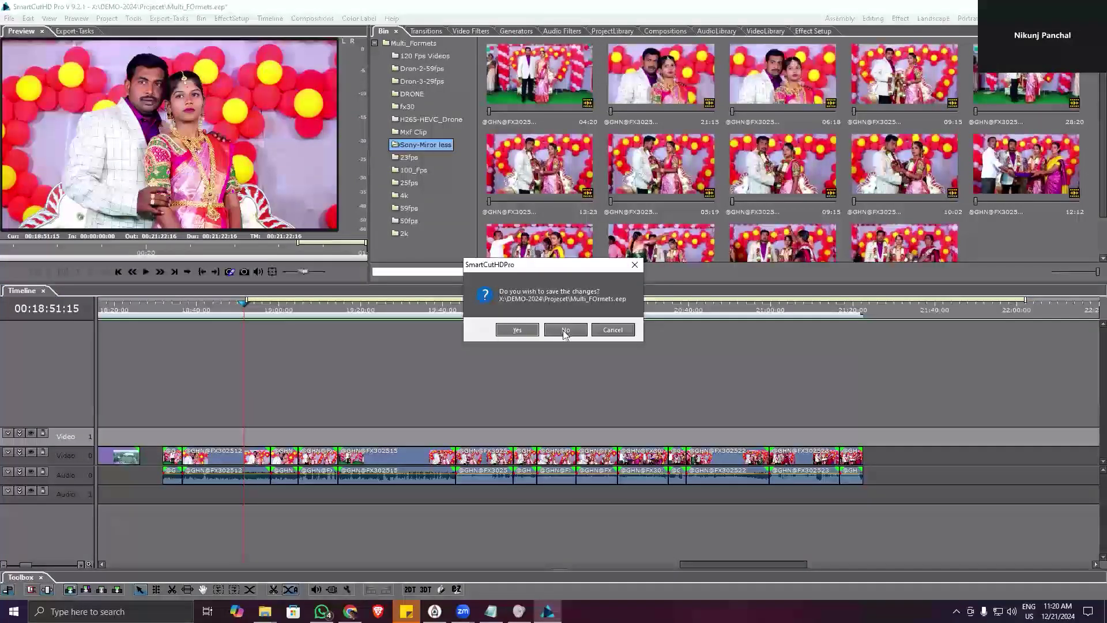
click(565, 330)
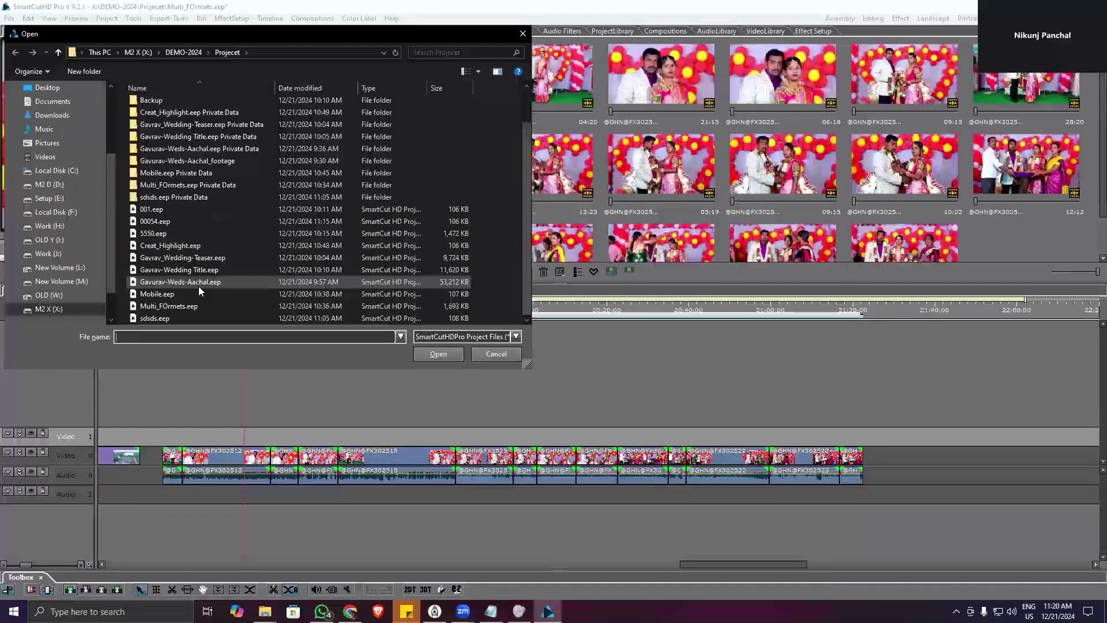
key(Escape)
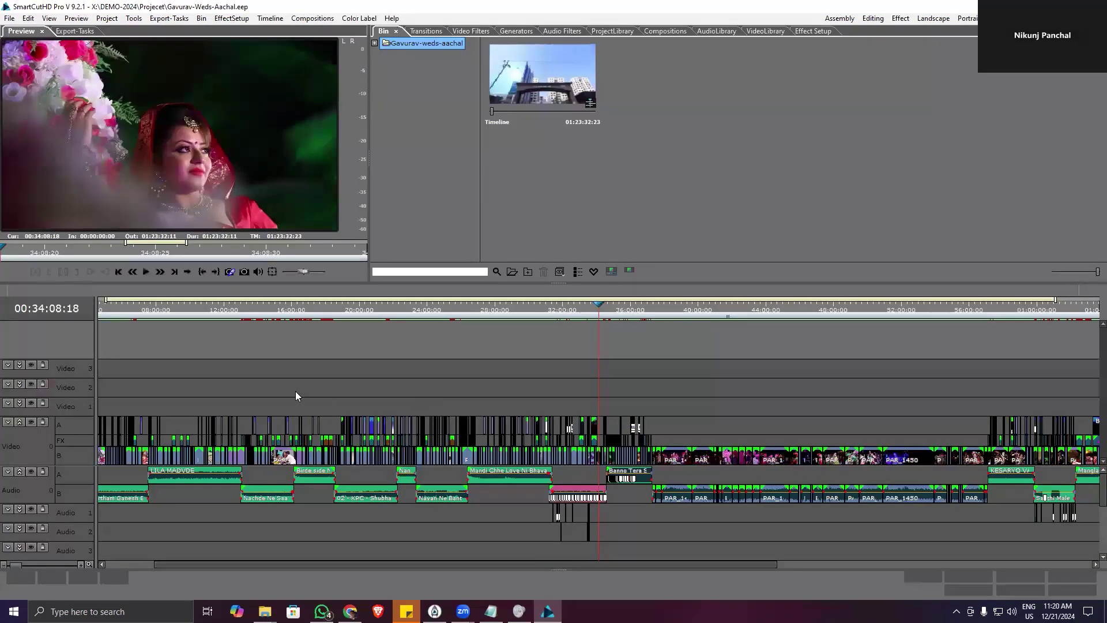
- Fit the whole wedding timeline in view, check its end at 01:23:32:23, and return the playhead to the start
click(269, 388)
scroll(267, 384, down, 1)
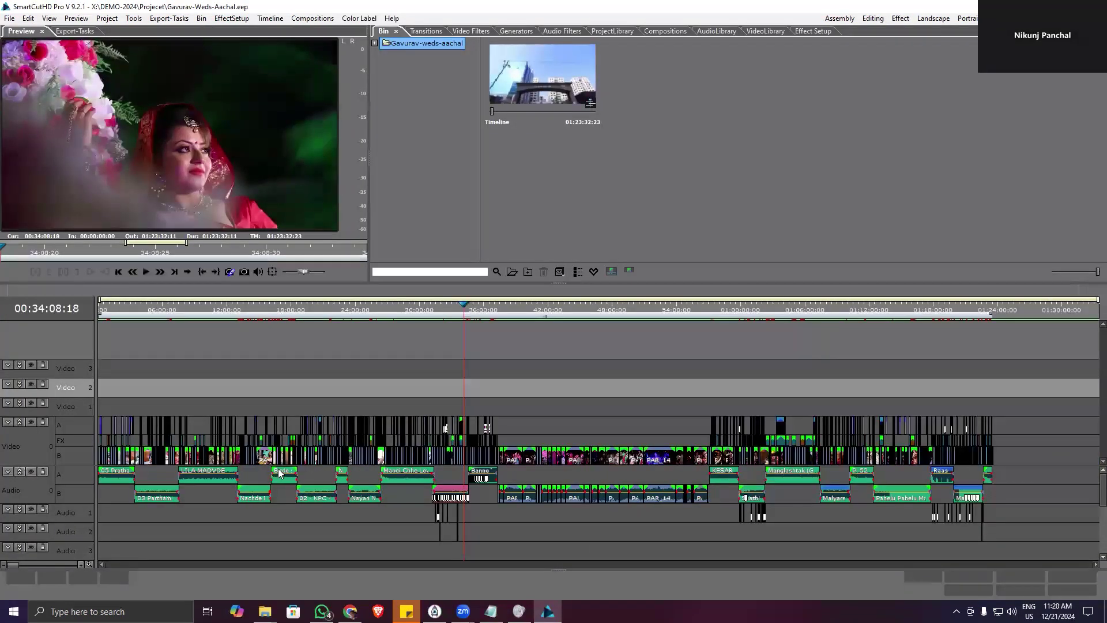
drag(984, 313, 1004, 316)
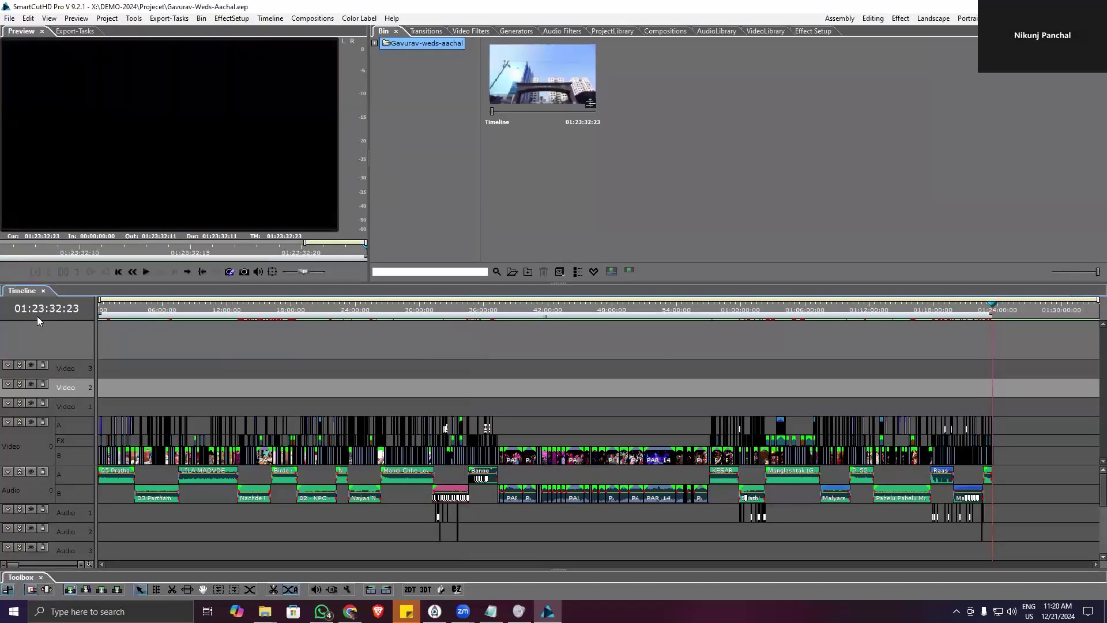
drag(110, 312, 100, 312)
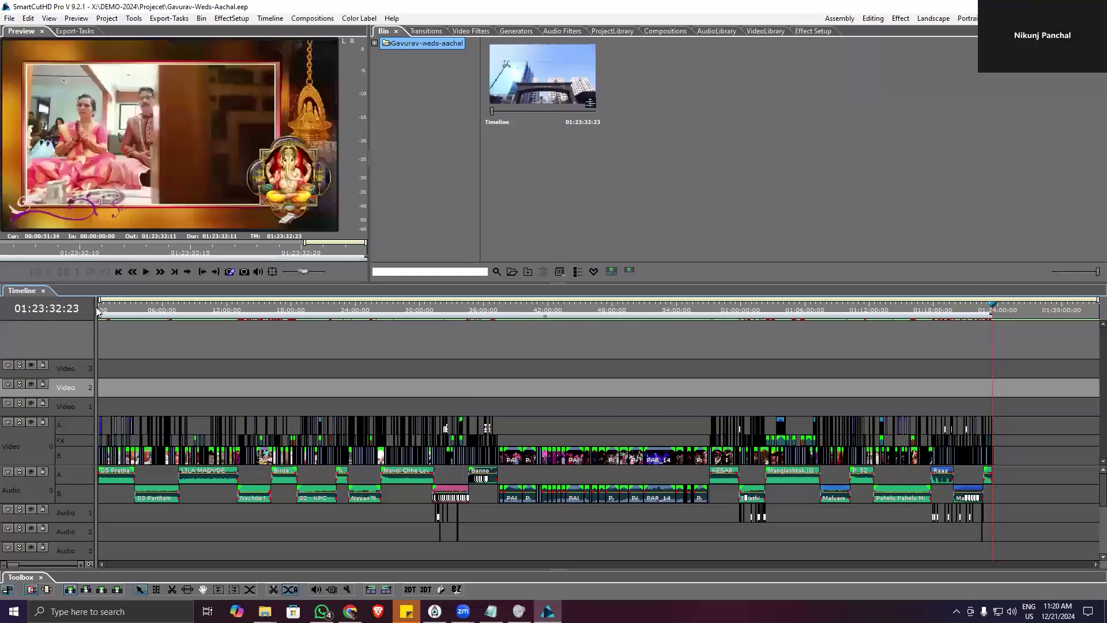
- Expand the project's bin folders and look through the clips in the Cam-001 bin
click(375, 43)
click(415, 55)
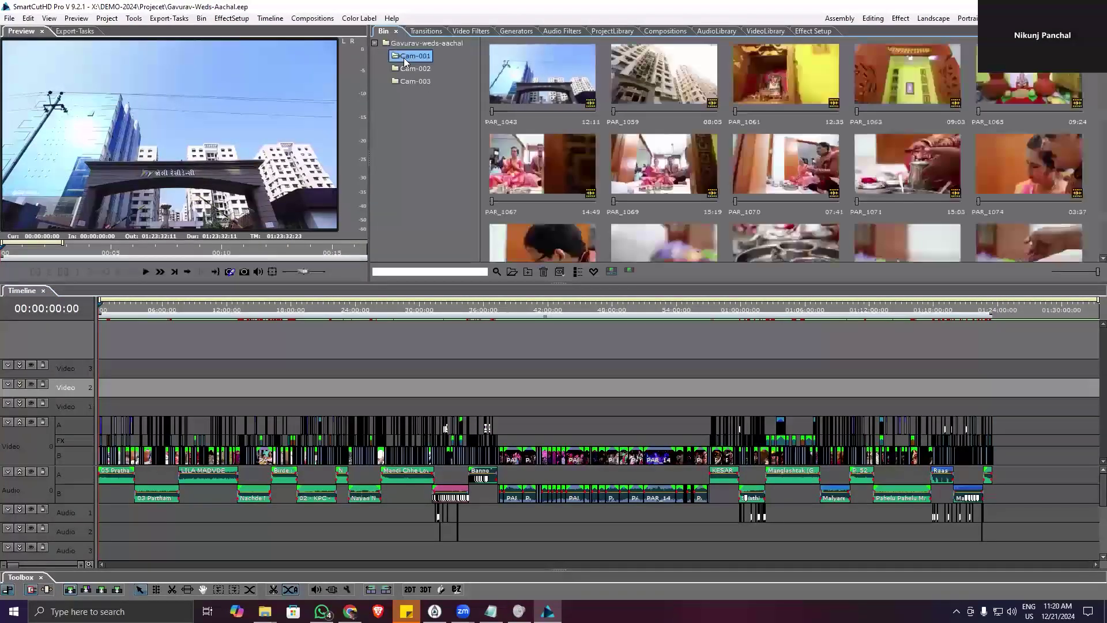
scroll(876, 243, down, 1)
scroll(876, 243, down, 5)
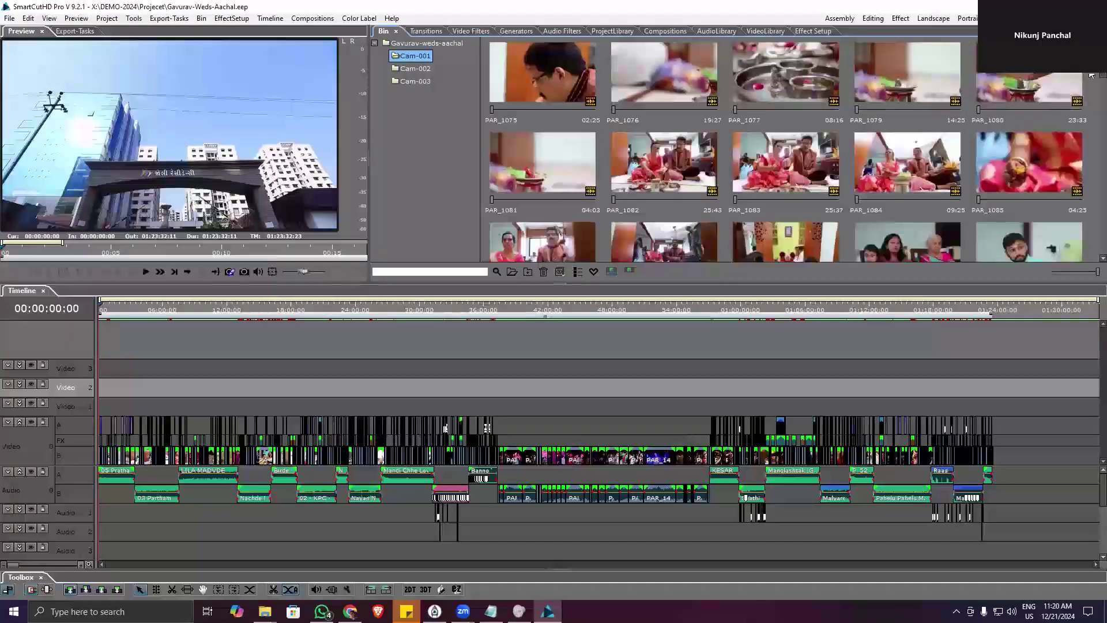
scroll(1091, 211, down, 10)
scroll(1091, 212, up, 10)
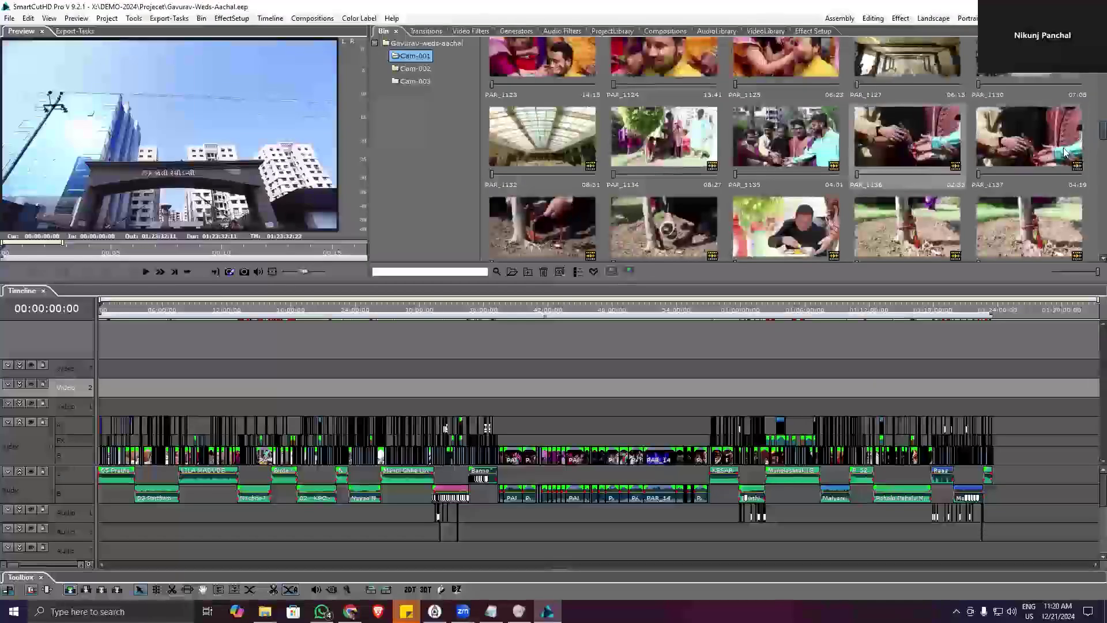
drag(1090, 137, 1090, 203)
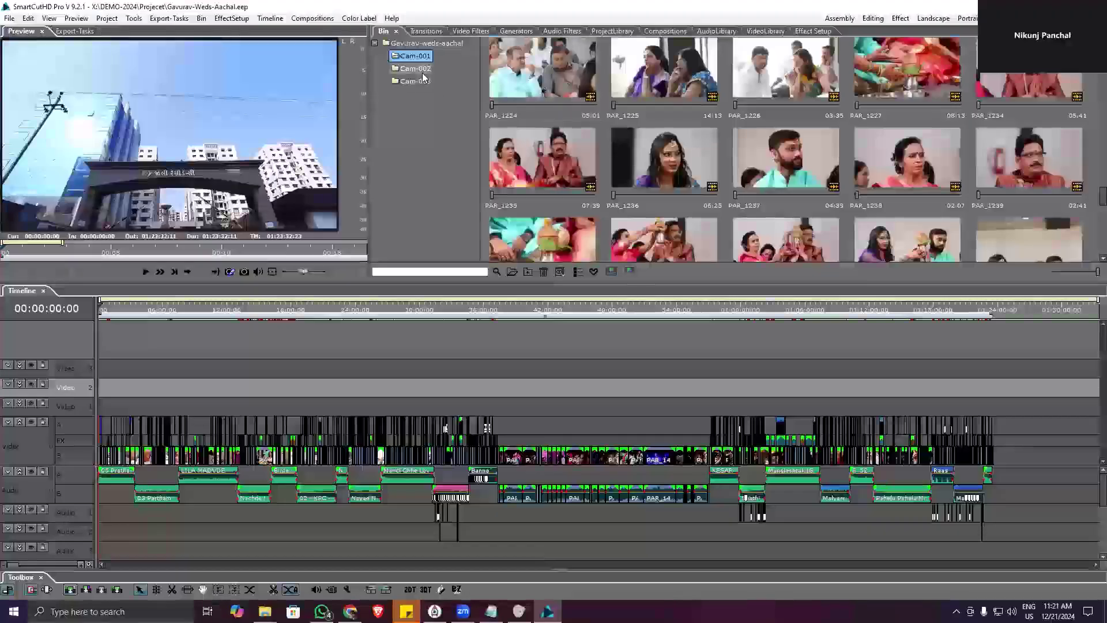
- Look through the clips in the Cam-002 bin
click(417, 69)
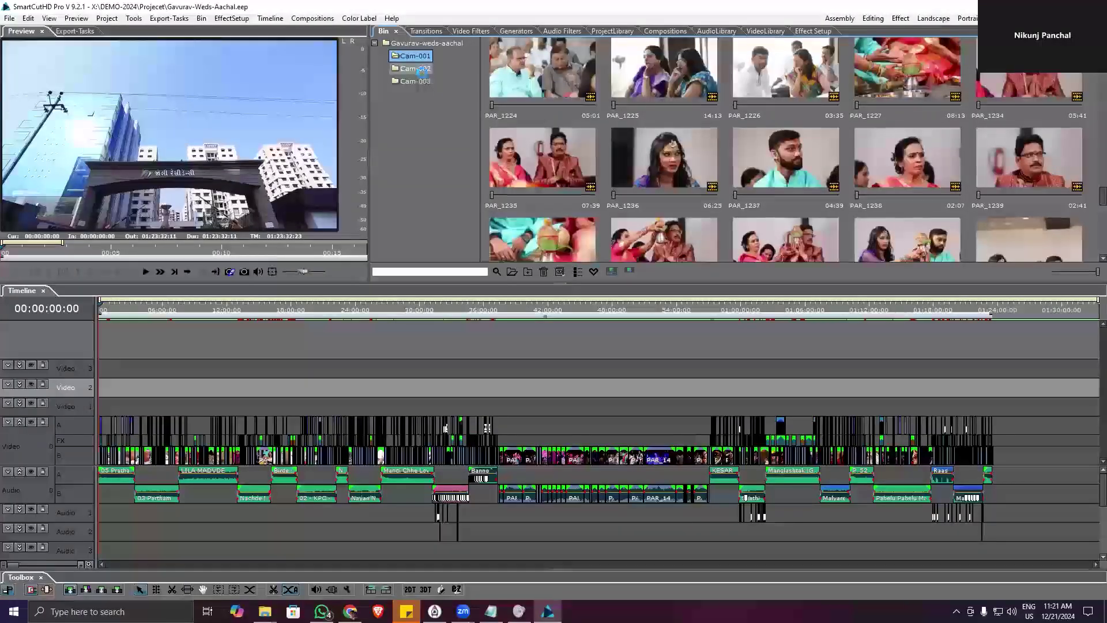
scroll(741, 211, up, 5)
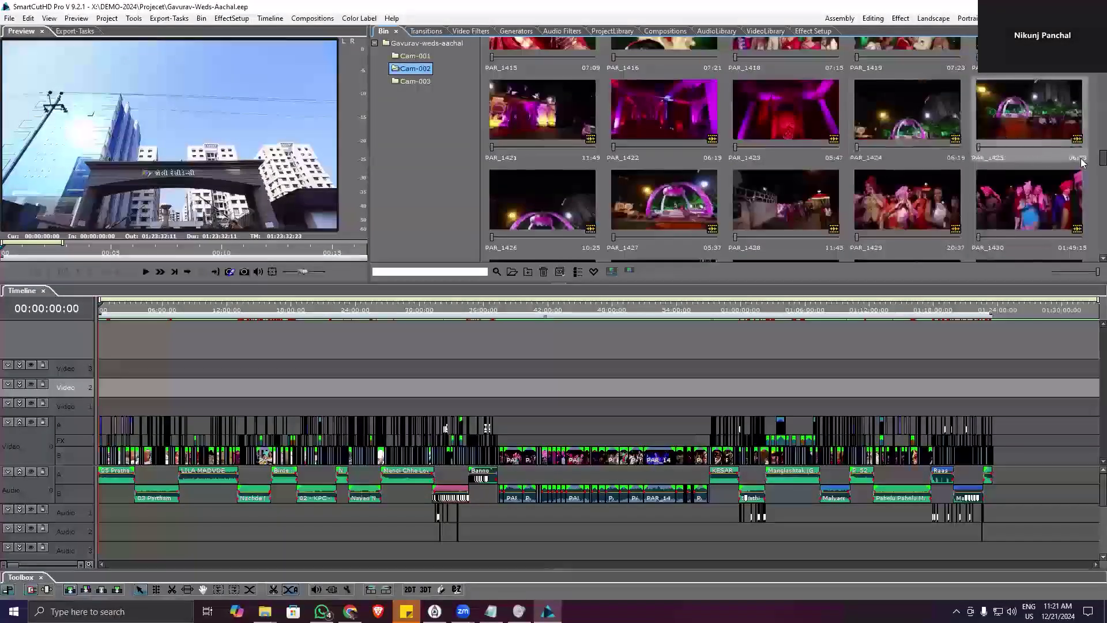
scroll(1067, 116, up, 10)
scroll(1088, 104, up, 3)
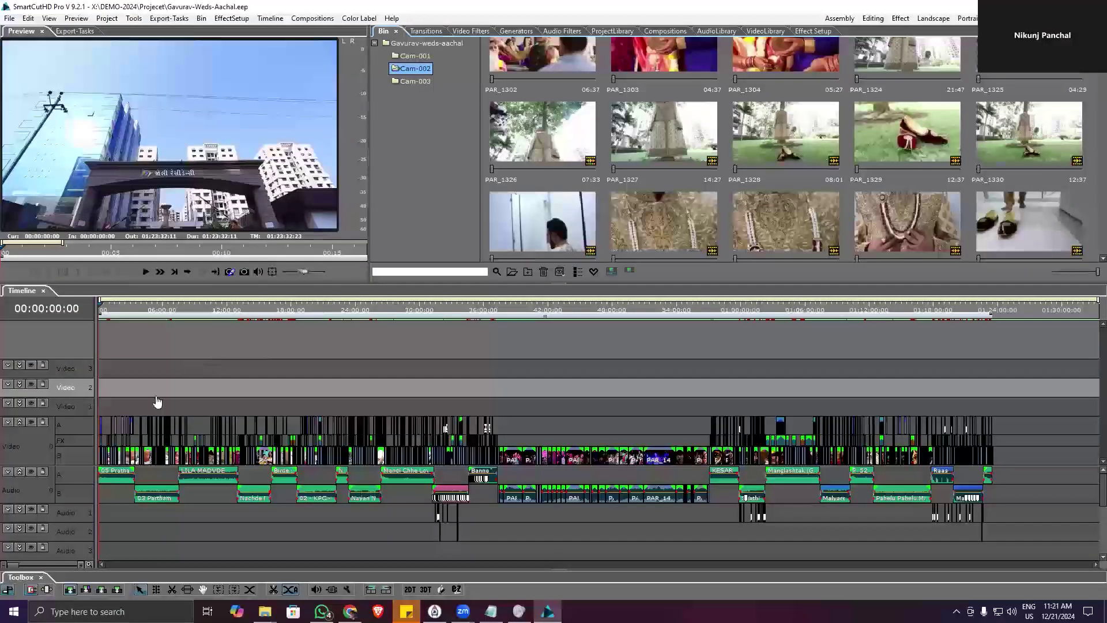
- Examine the edited first part of the wedding timeline and play its opening section from the start, stopping at 00:00:15:22
scroll(153, 398, up, 2)
scroll(146, 408, up, 3)
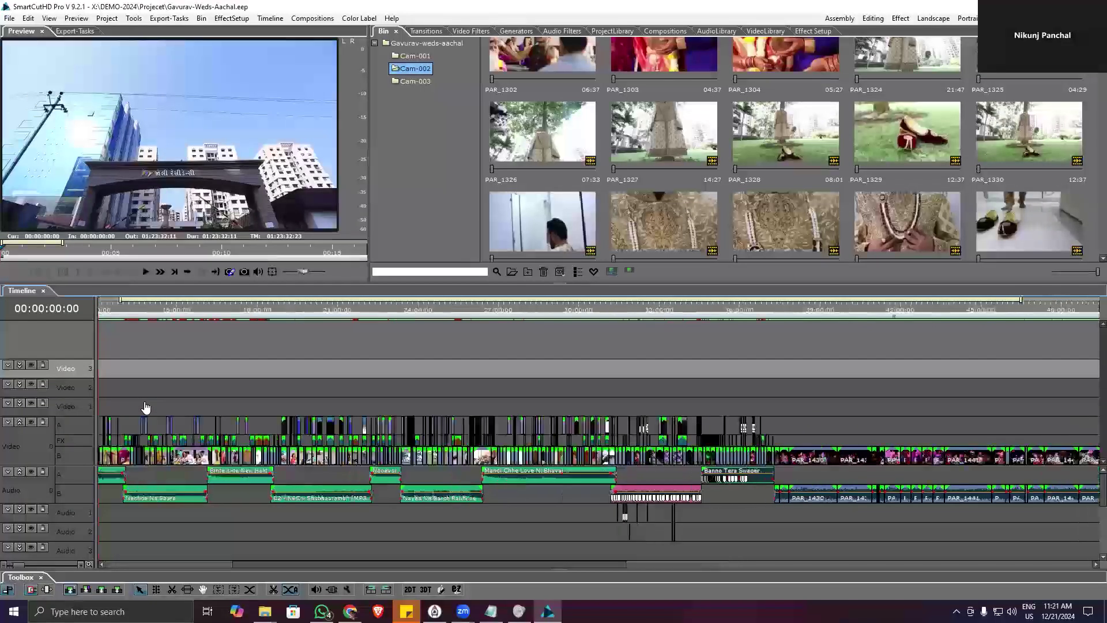
drag(302, 565, 99, 564)
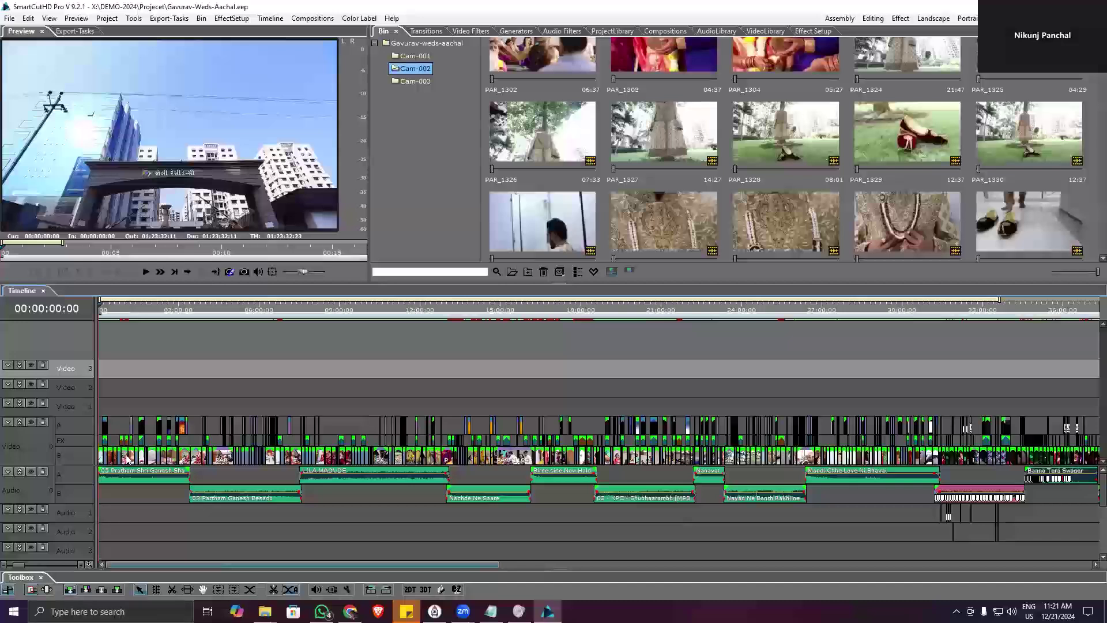
scroll(124, 456, down, 2)
scroll(125, 456, up, 3)
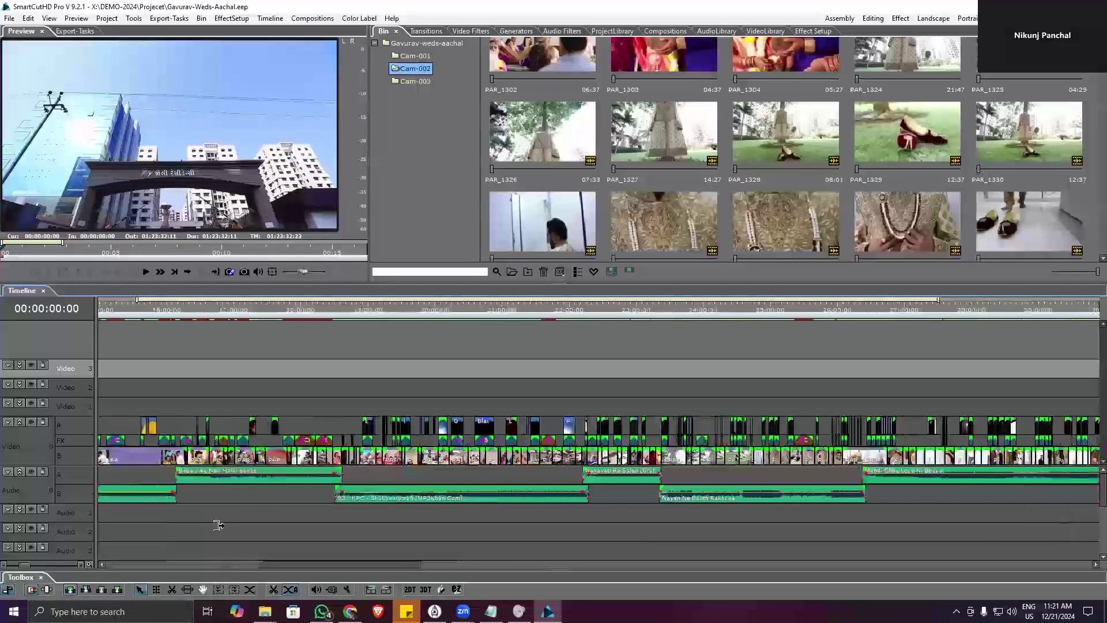
scroll(218, 522, down, 1)
scroll(192, 568, up, 2)
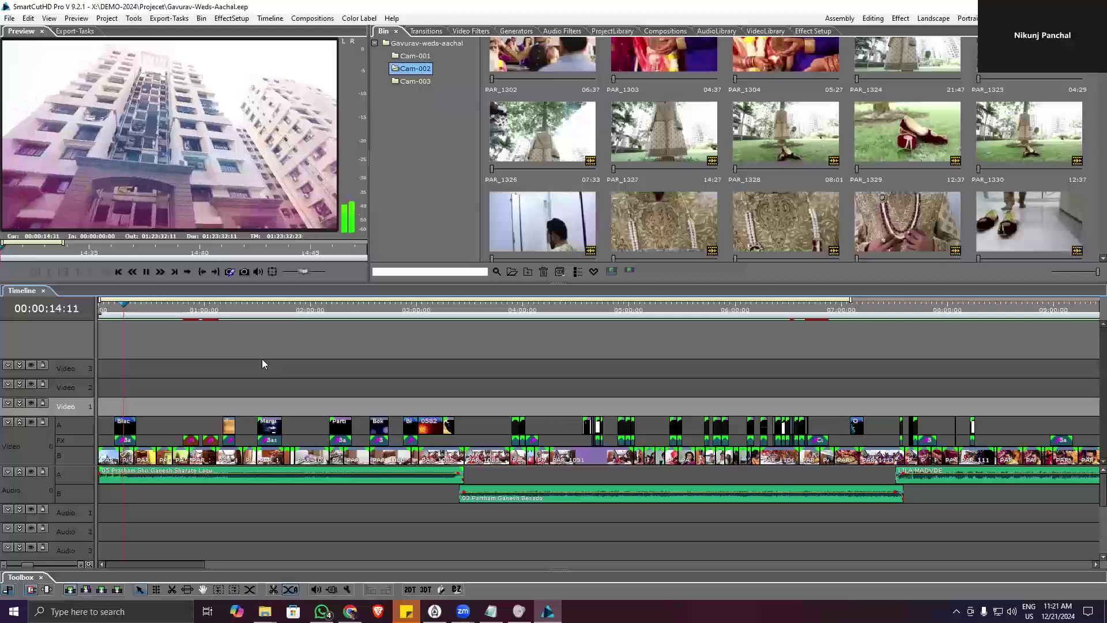
key(space)
- Review the middle of the timeline and place the playhead at 00:38:08:33, in the night dance footage
scroll(225, 395, down, 3)
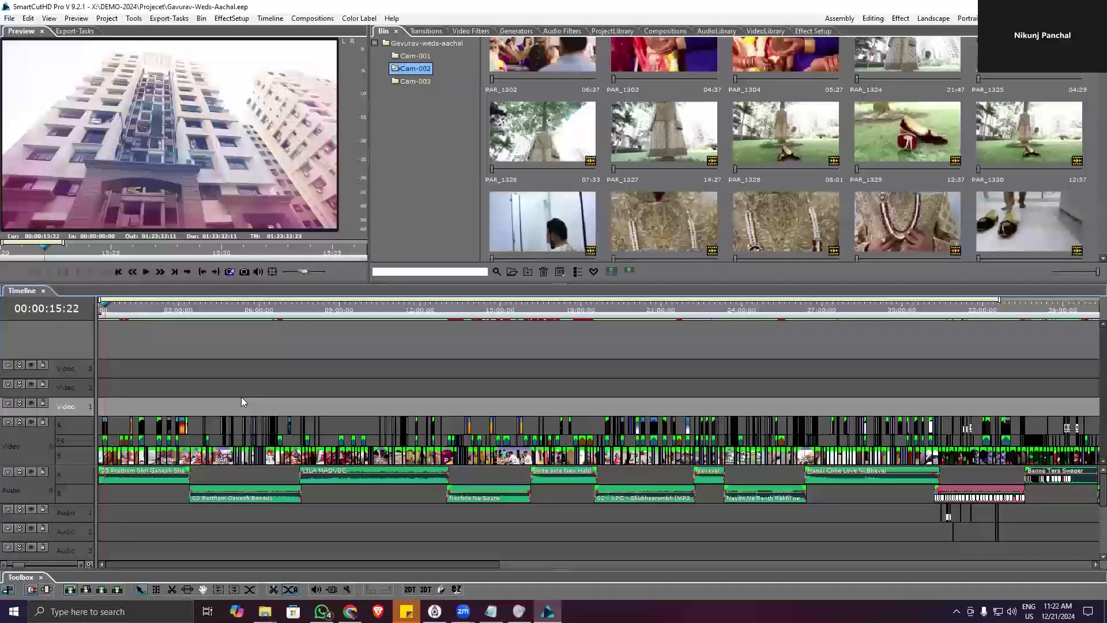
scroll(241, 397, right, 5)
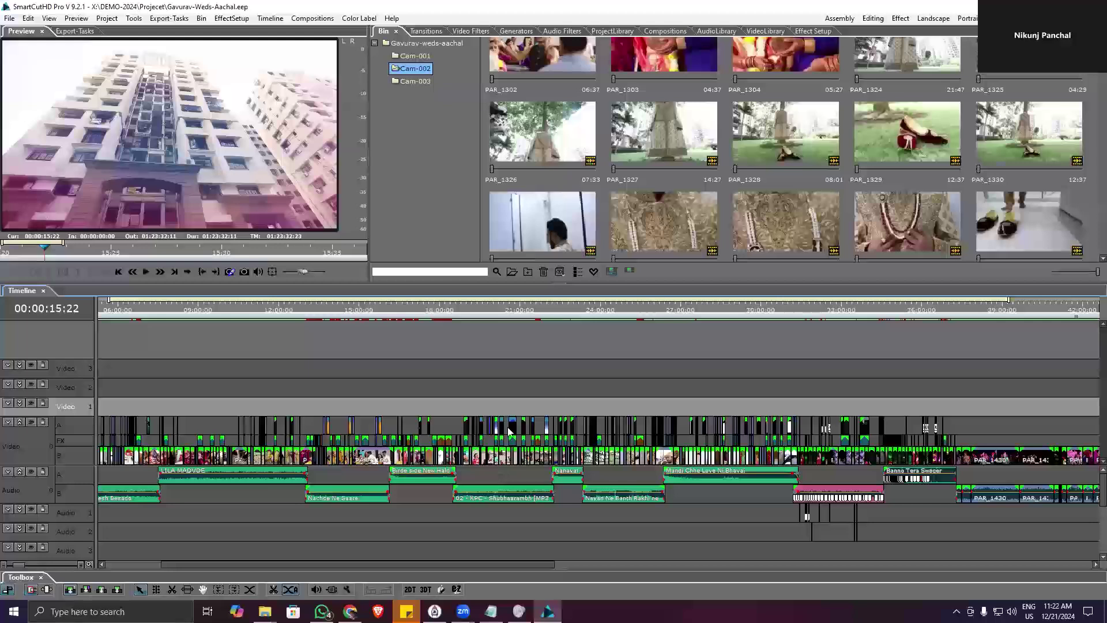
scroll(498, 426, right, 3)
scroll(498, 426, right, 6)
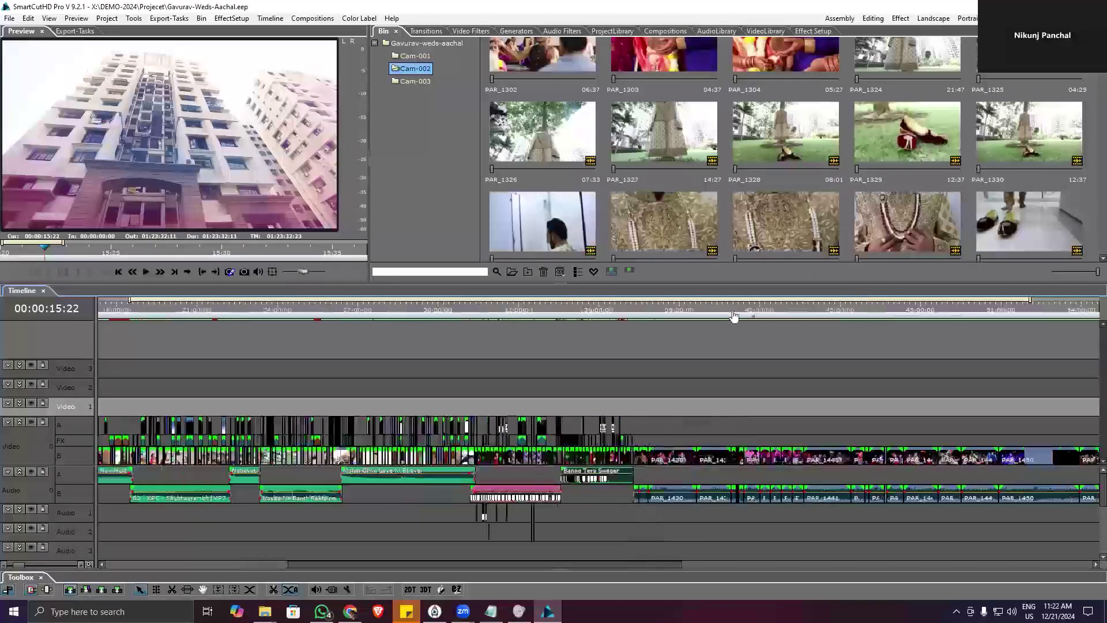
click(658, 315)
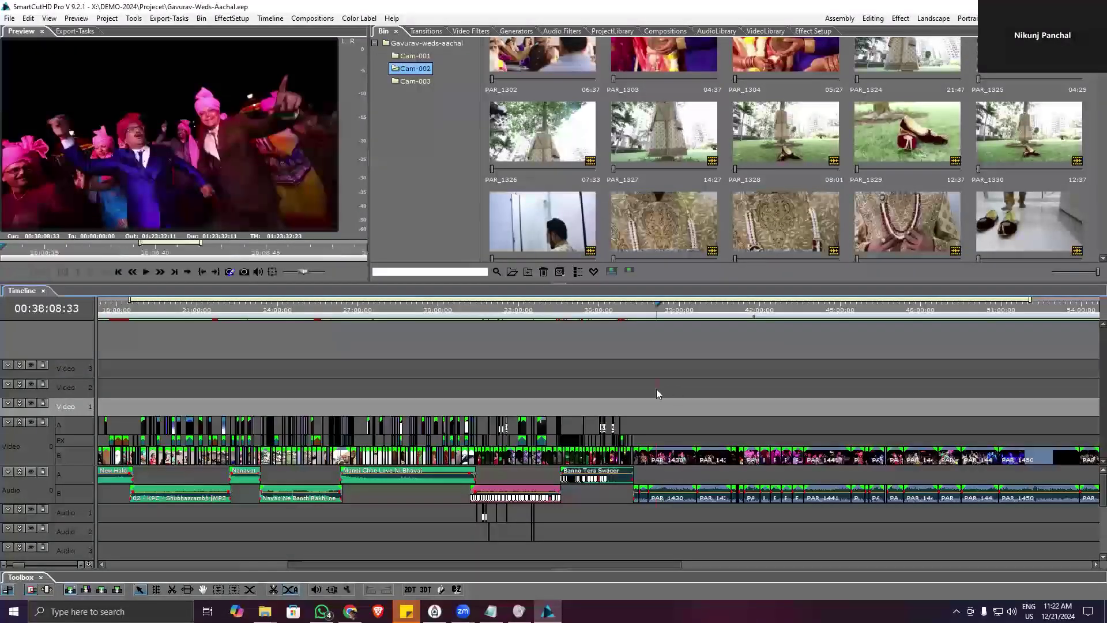
scroll(657, 389, right, 7)
scroll(460, 439, right, 3)
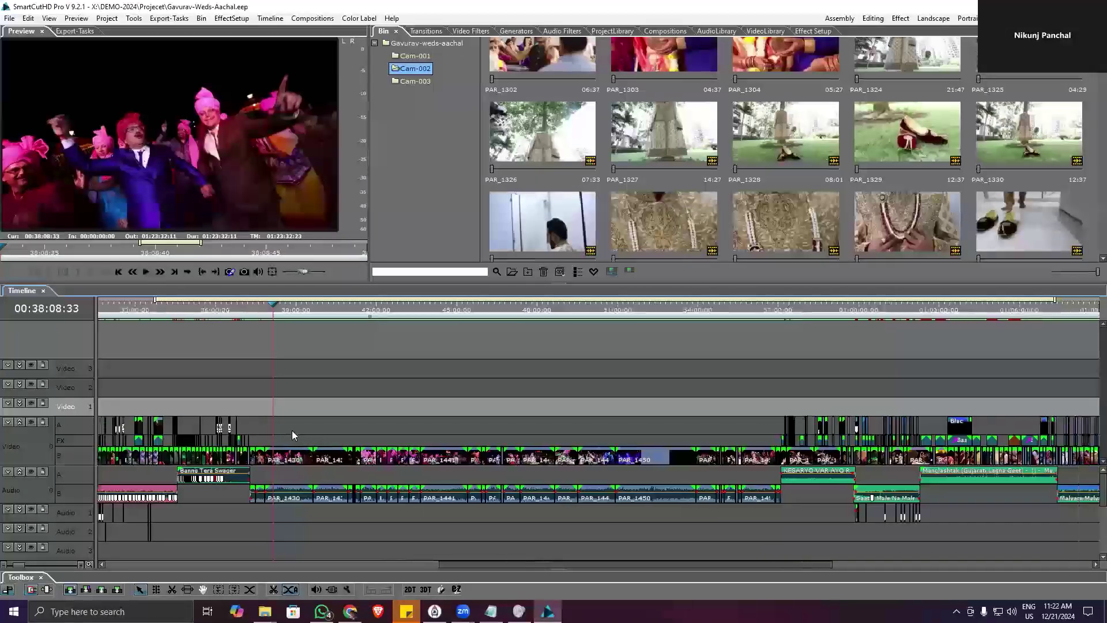
- Delete the dance clips with their audio from PAR_1430 up to just before PAR_1450, and undo the deletion
drag(291, 433, 598, 469)
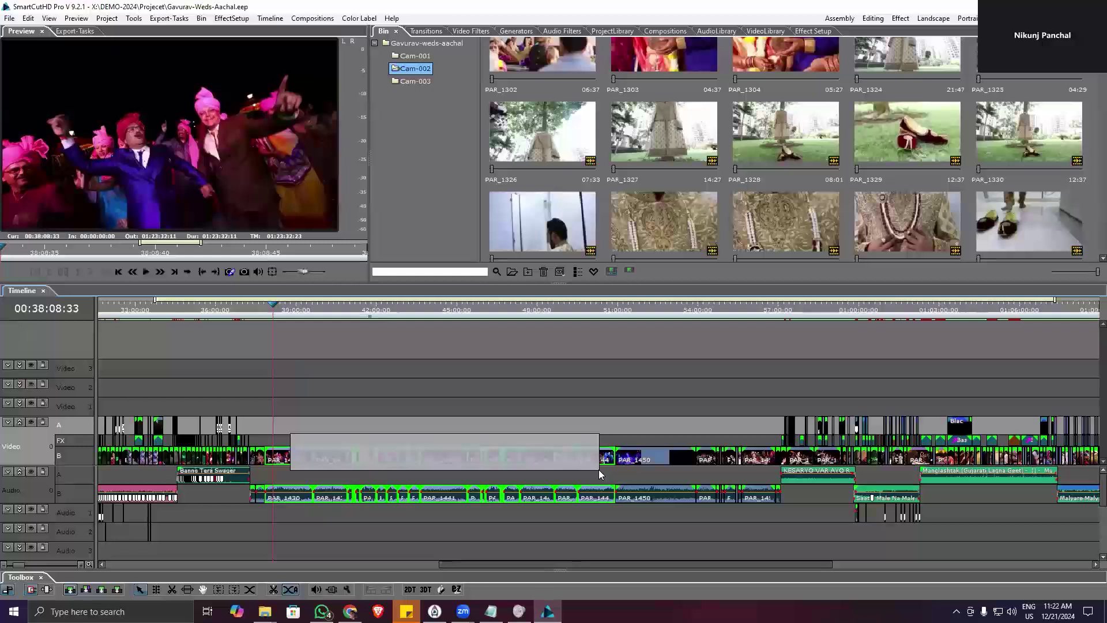
key(Delete)
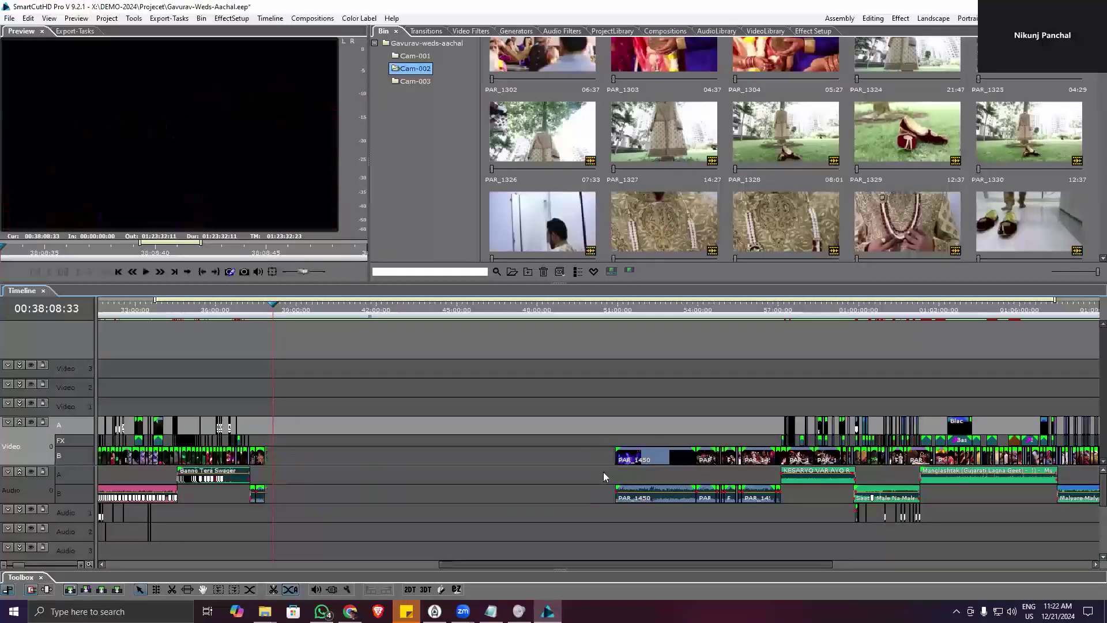
key(ctrl+z)
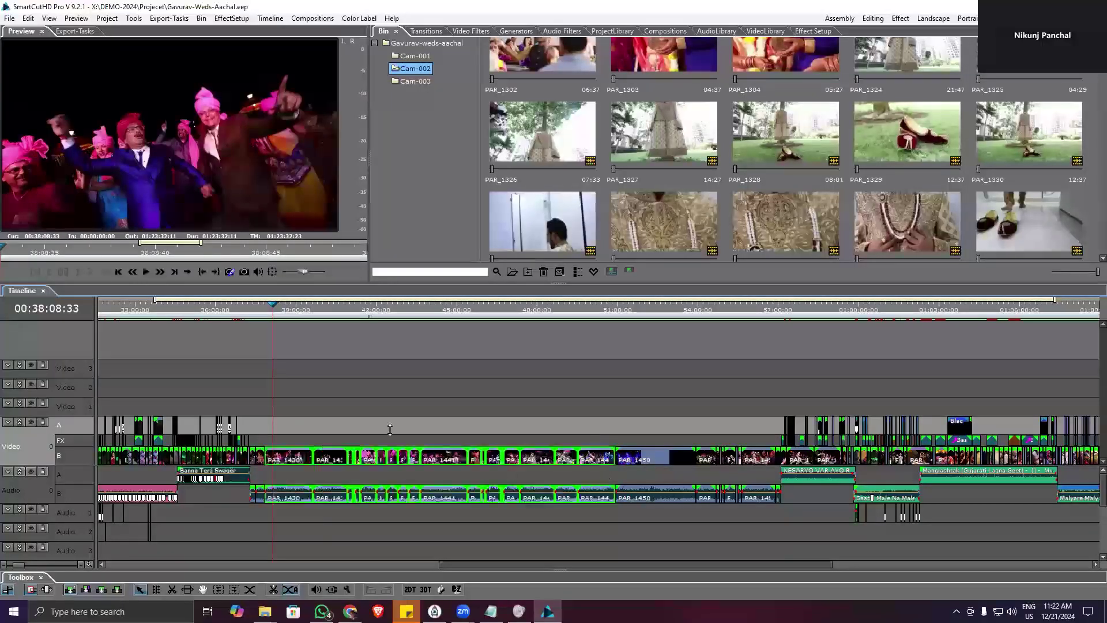
- Select all the dance clips with their audio from PAR_1430 up to the song KESARYO VAR AYO
click(284, 419)
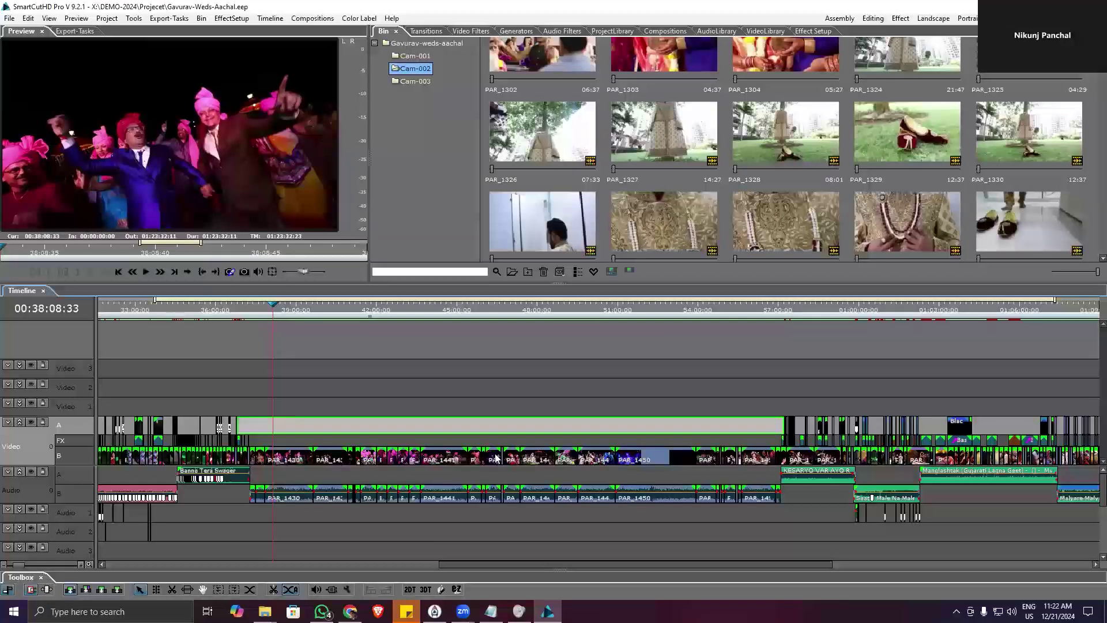
scroll(496, 458, left, 3)
drag(761, 500, 823, 501)
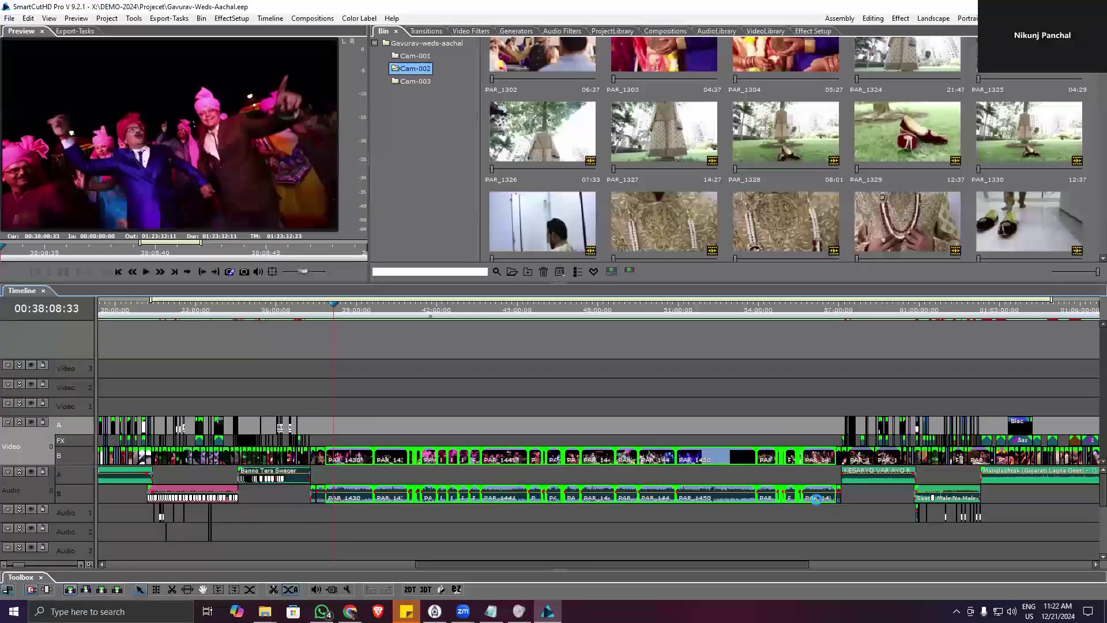
- Try deleting the selected run of PAR clips from the main timeline tracks twice, undoing the deletion each time
key(Delete)
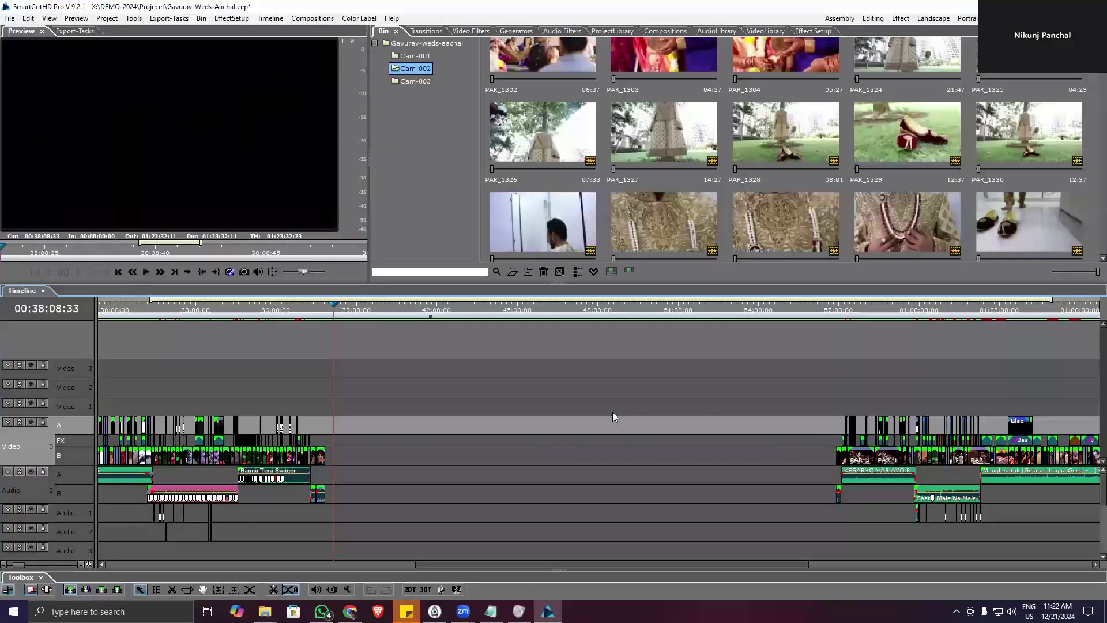
key(ctrl+z)
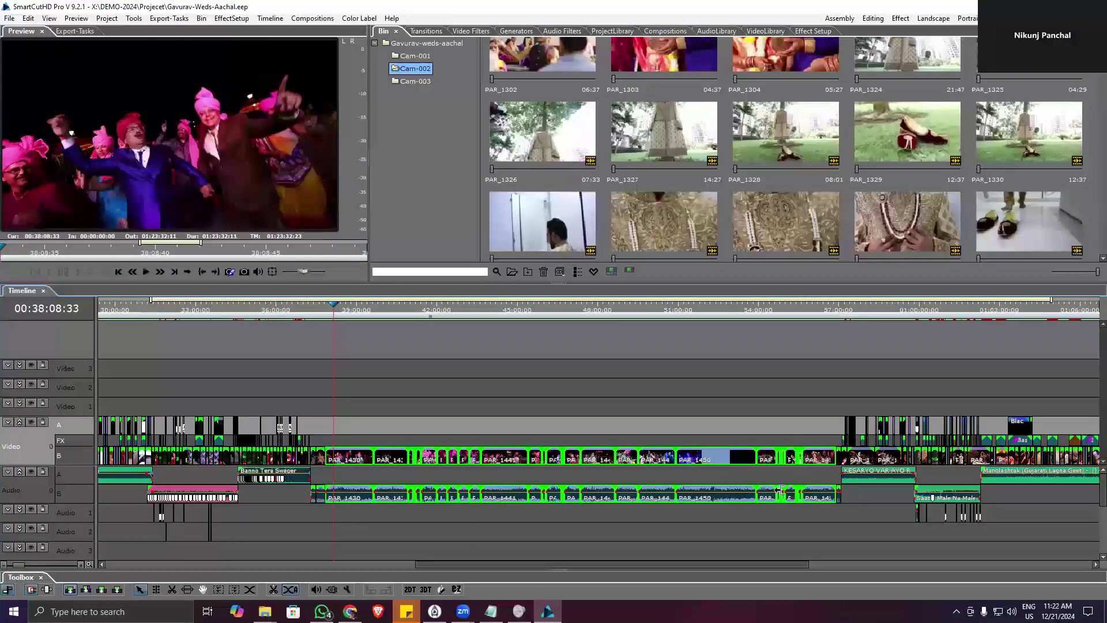
key(Delete)
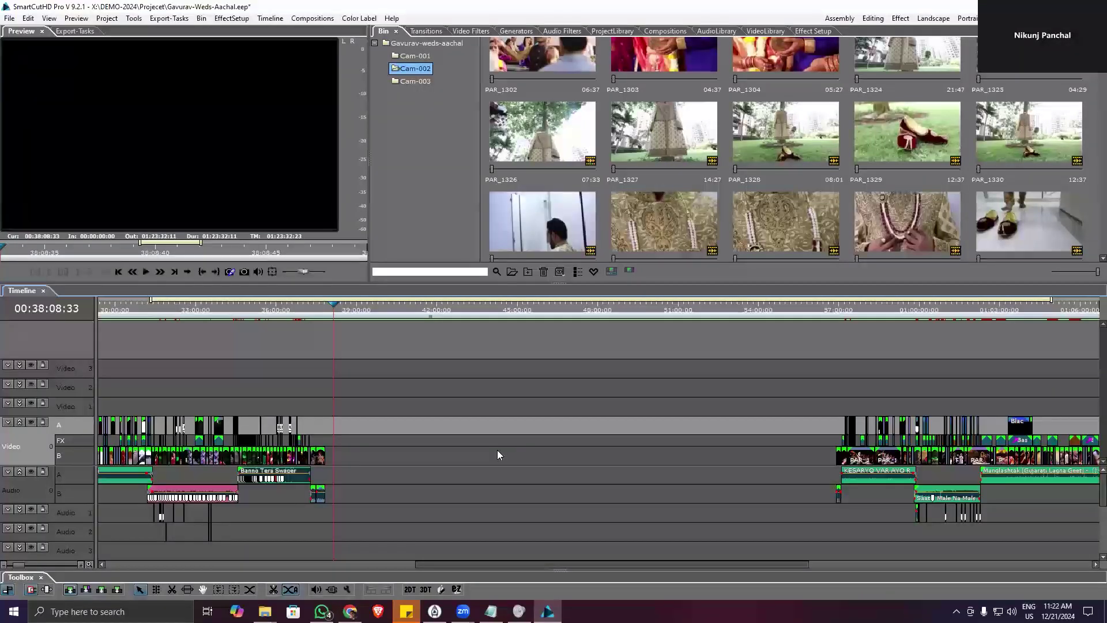
key(ctrl+z)
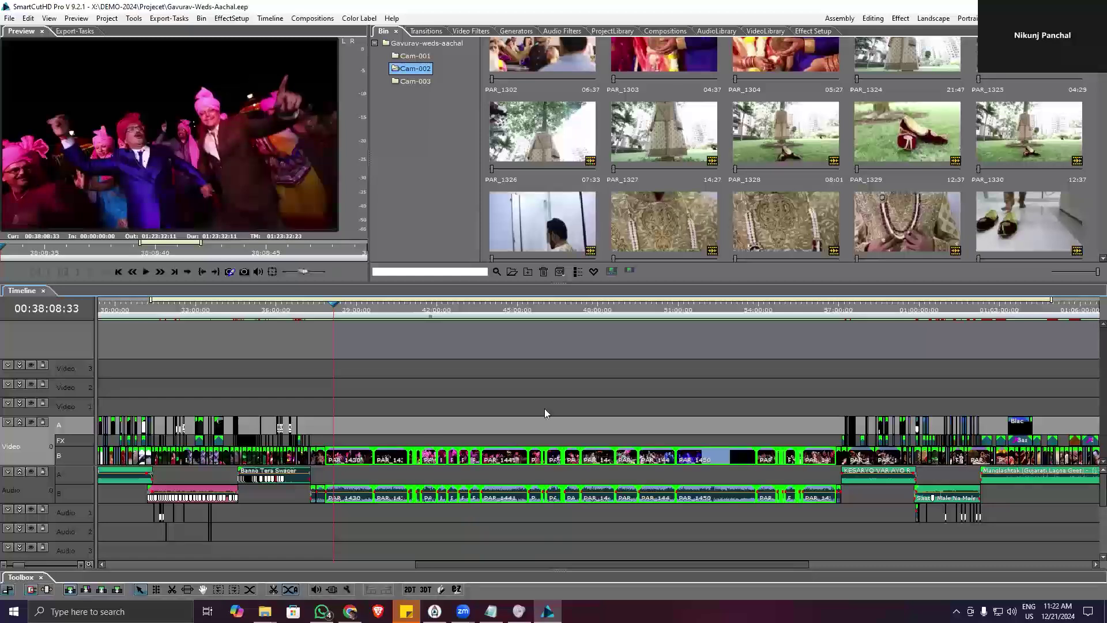
scroll(533, 401, down, 2)
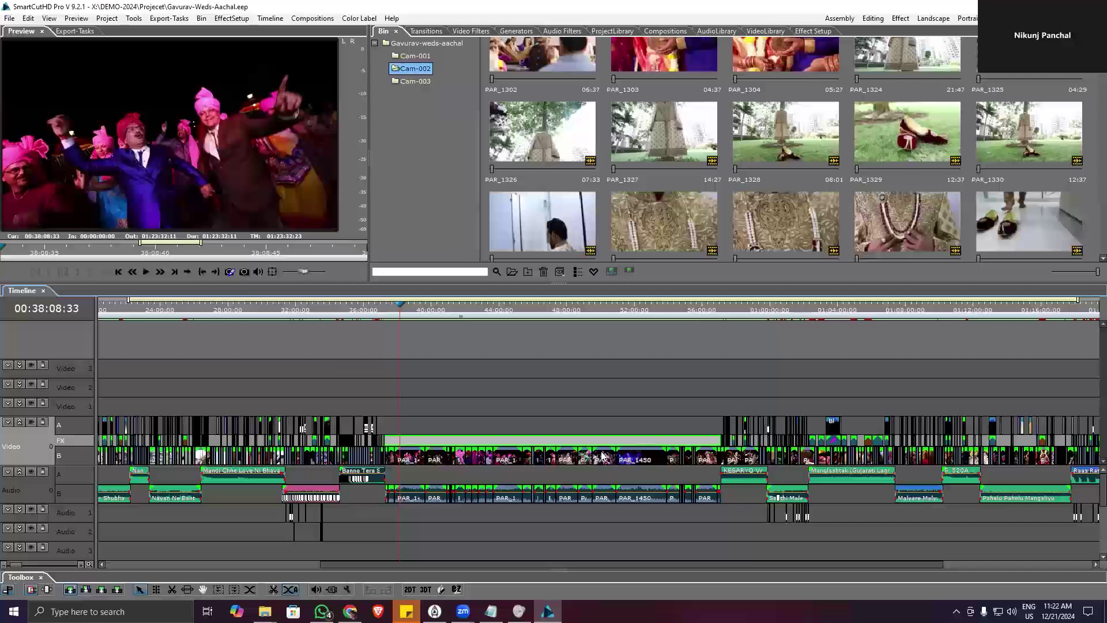
scroll(551, 452, right, 3)
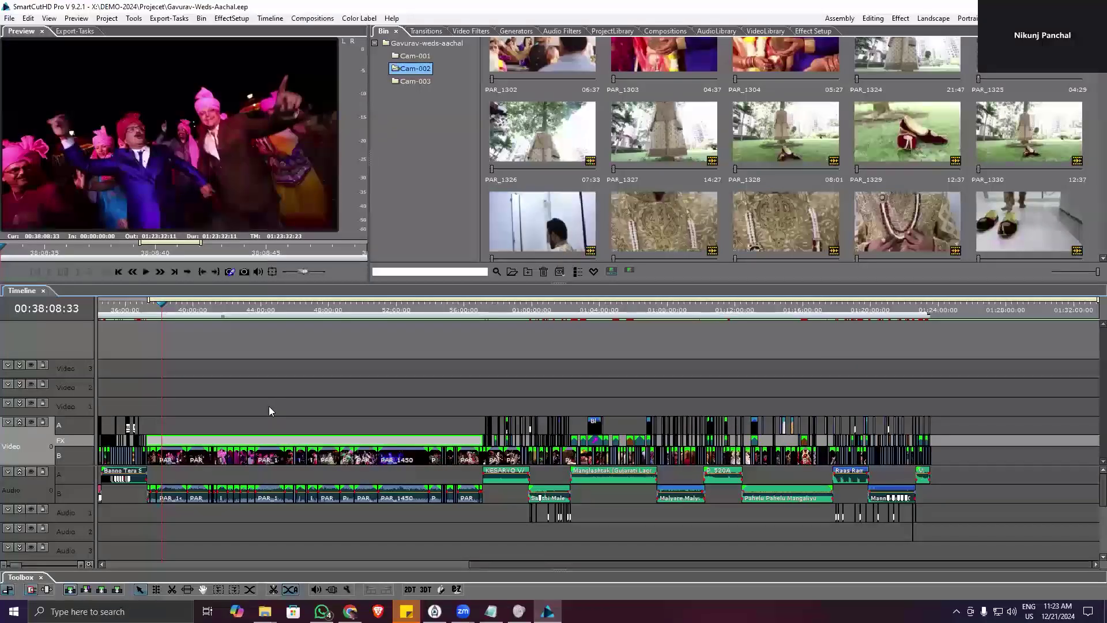
click(323, 407)
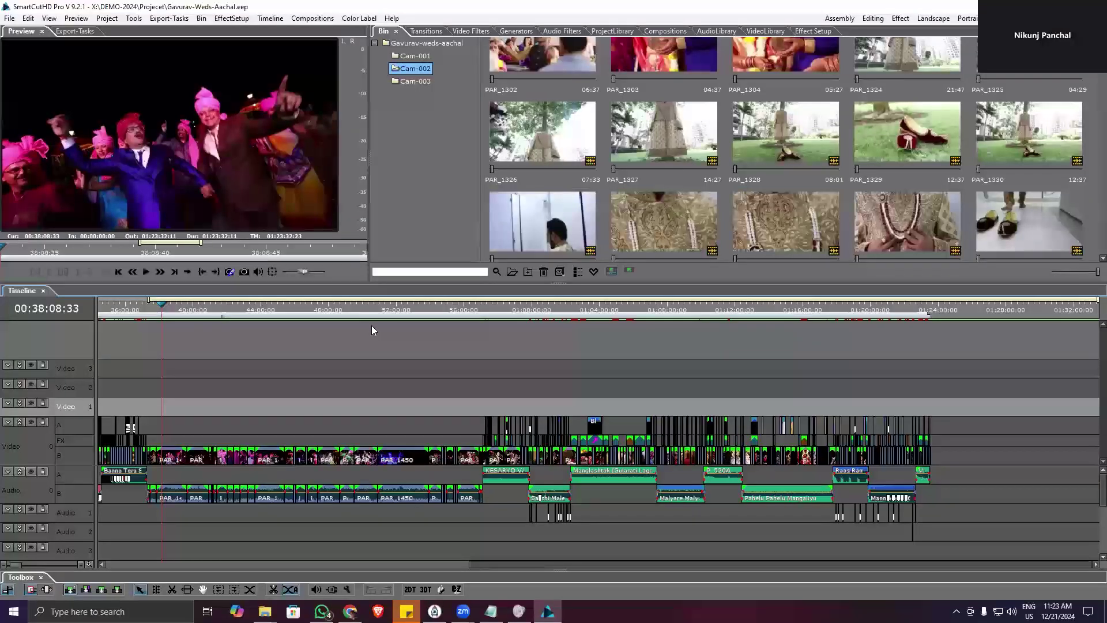
- Start an export to file with the FHD favourite and open its detailed format settings
key(F11)
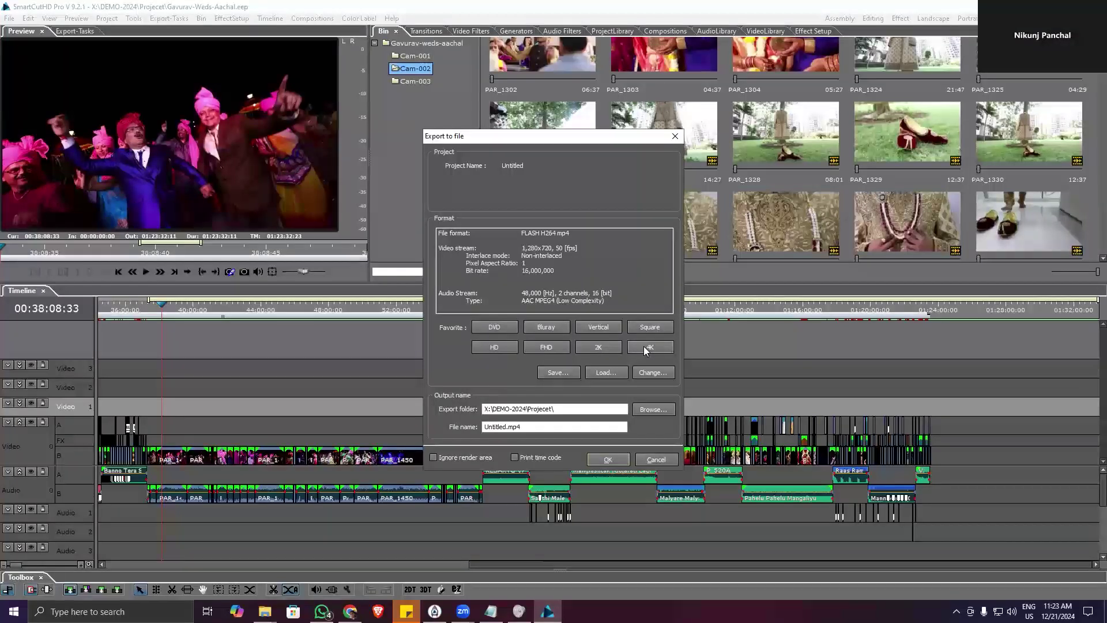
click(545, 349)
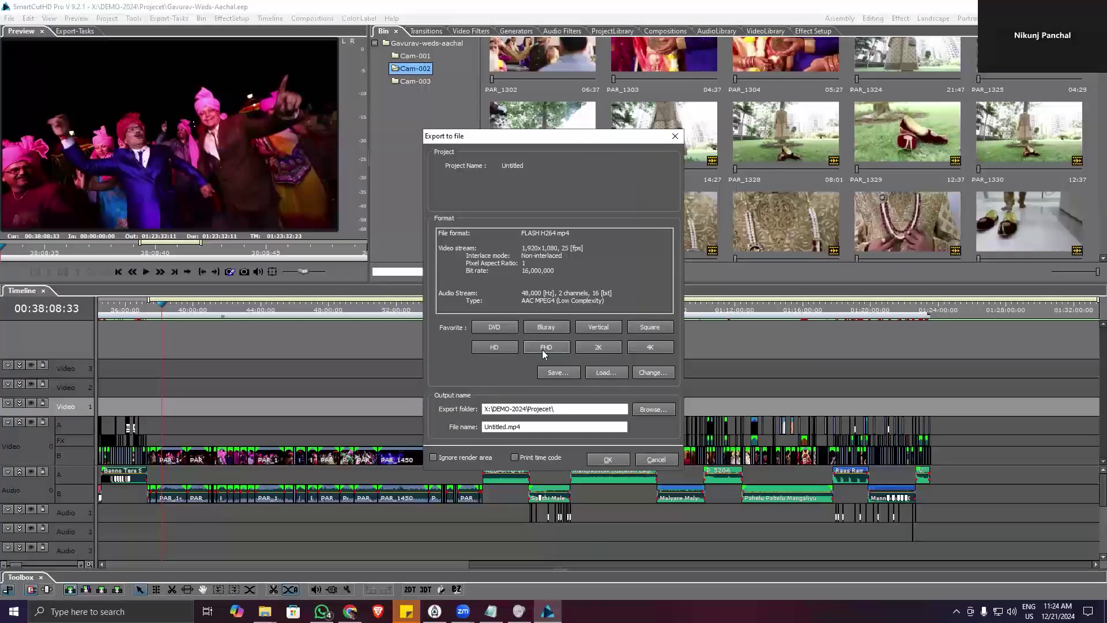
click(653, 373)
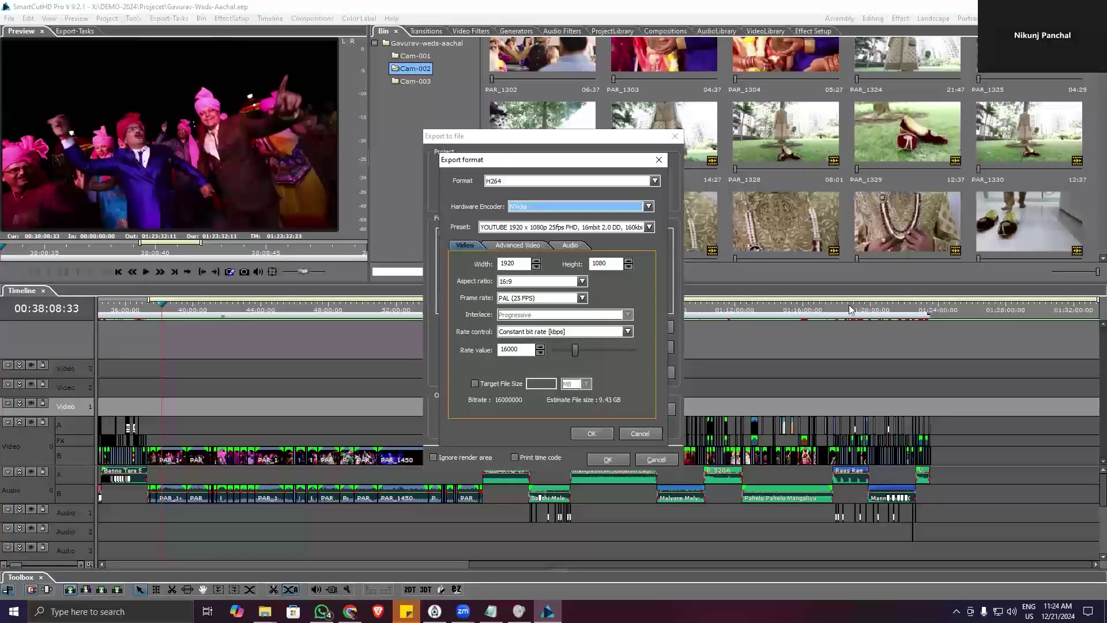
- Switch to Task Manager and check which GPU the computer has in the performance details, and minimise it again
right_click(687, 612)
click(726, 566)
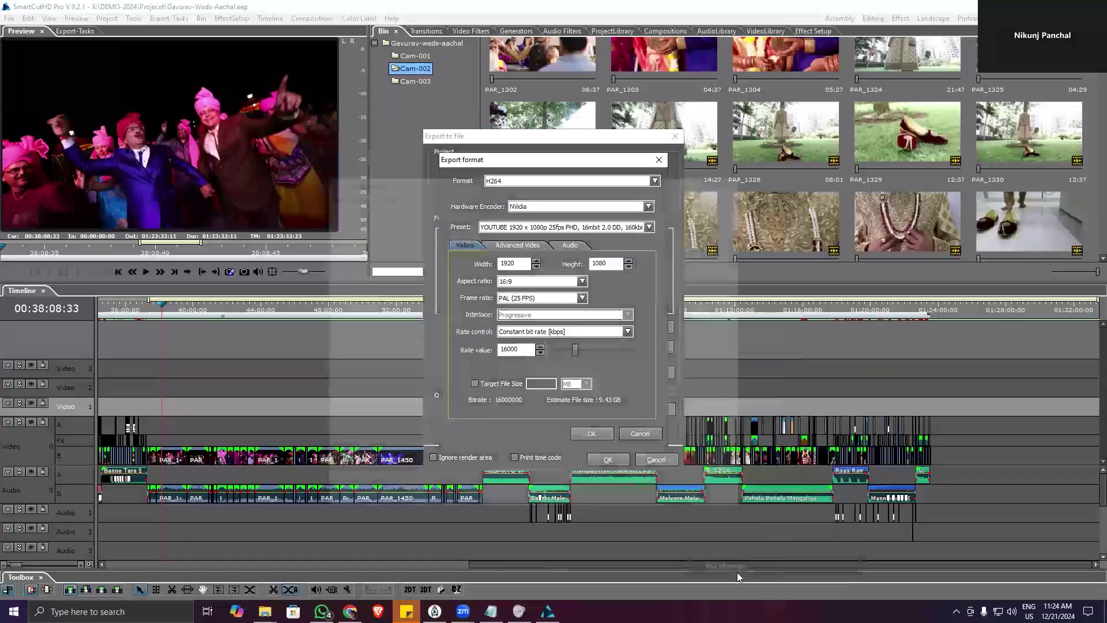
click(380, 208)
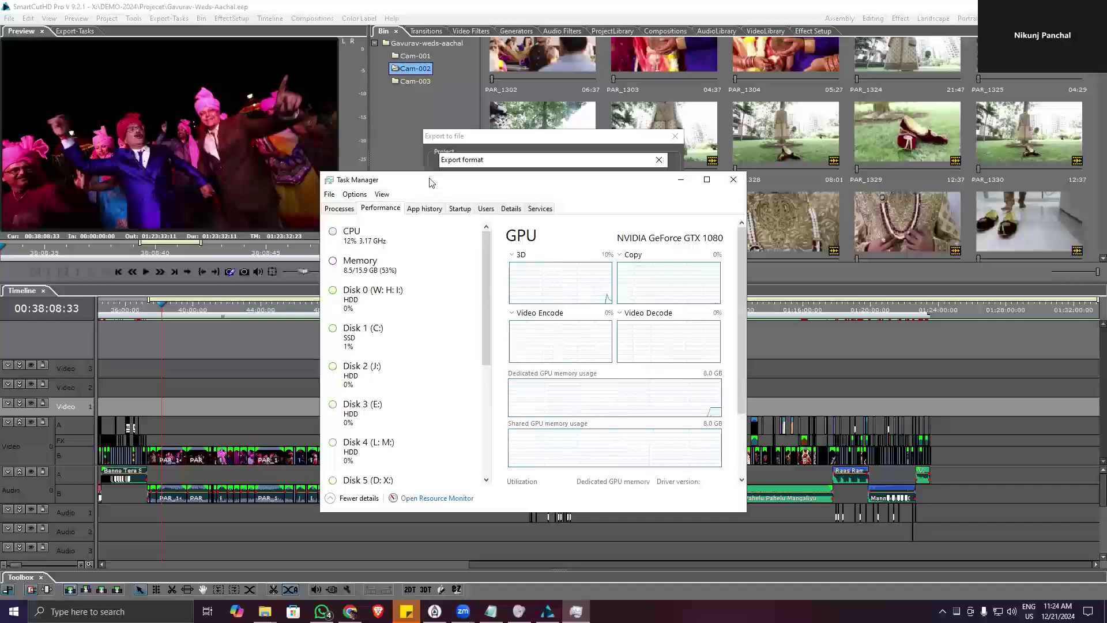
drag(430, 183, 422, 117)
drag(477, 269, 478, 379)
click(375, 408)
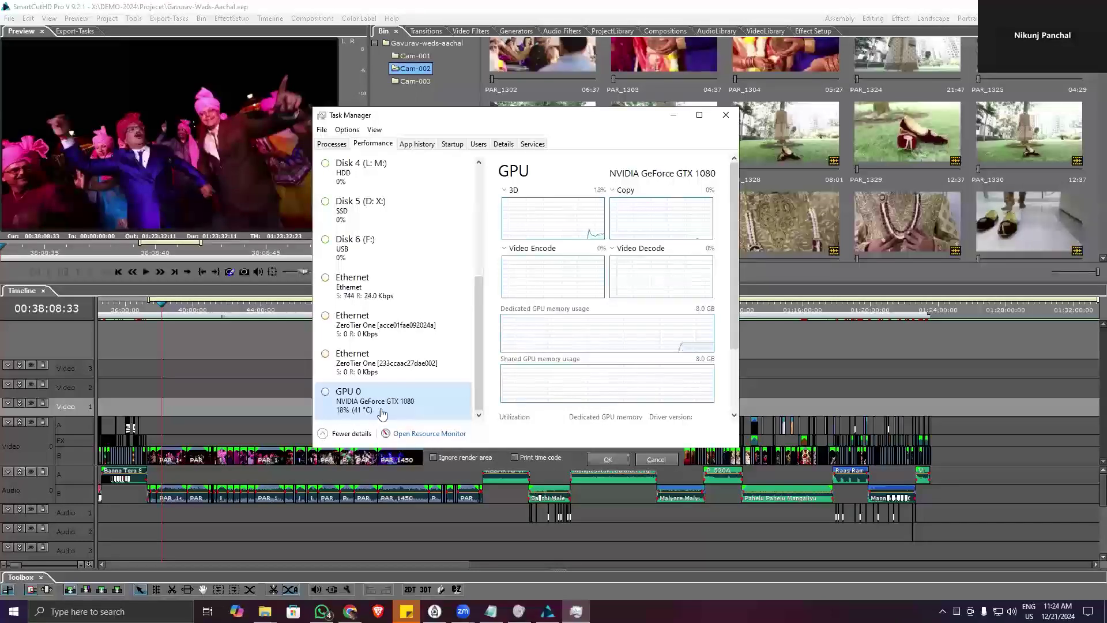
click(673, 115)
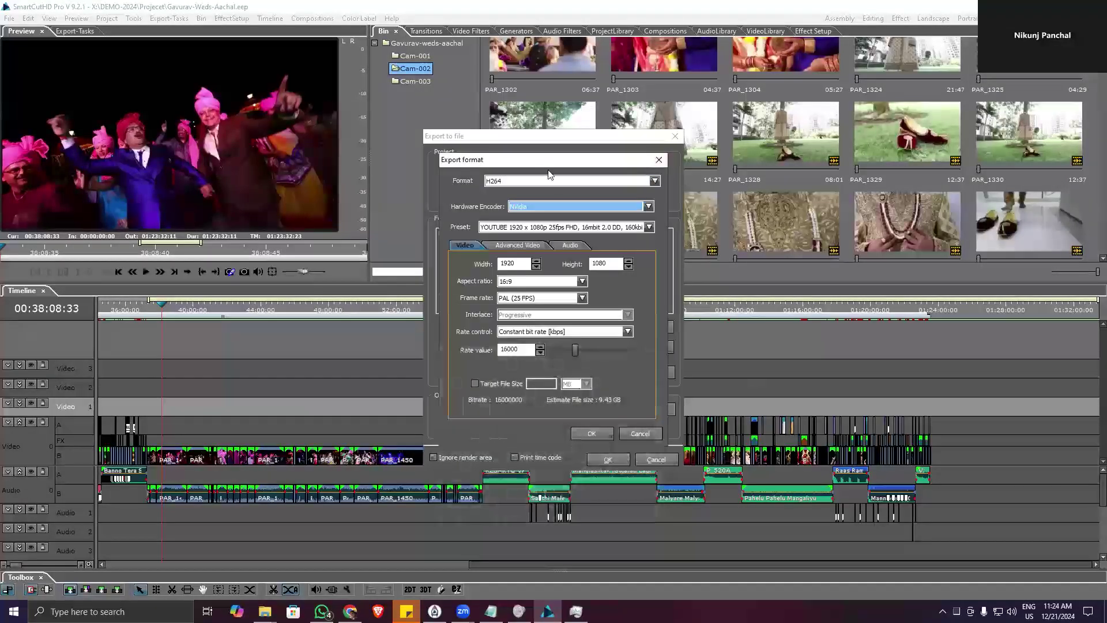
- Examine the Hardware Encoder choices for the FHD H264 export and close the export settings without exporting
click(559, 209)
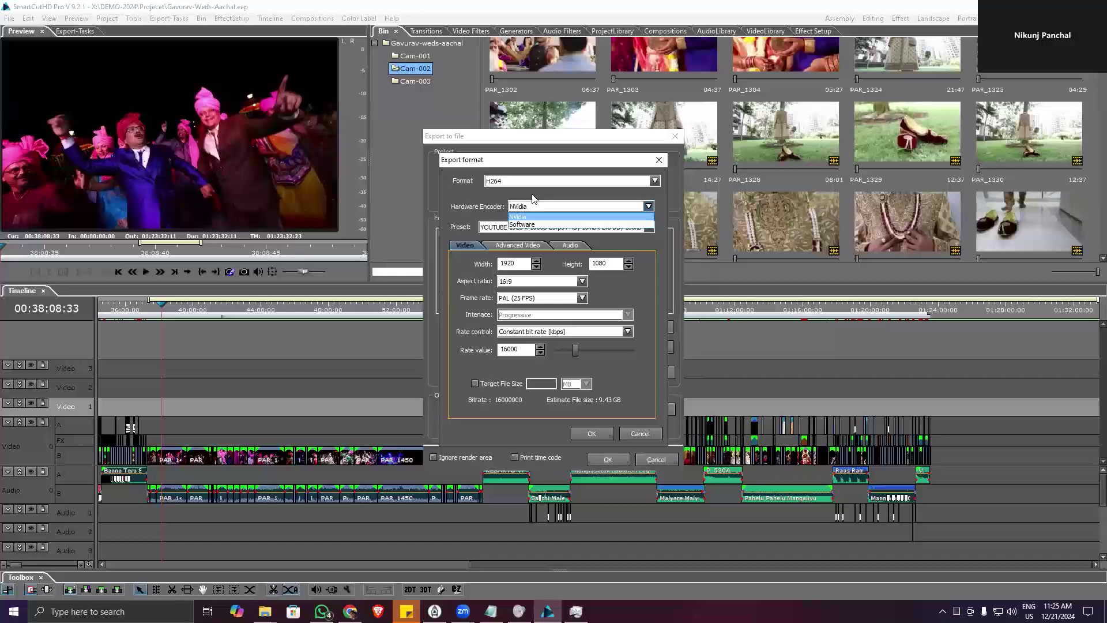
key(Down)
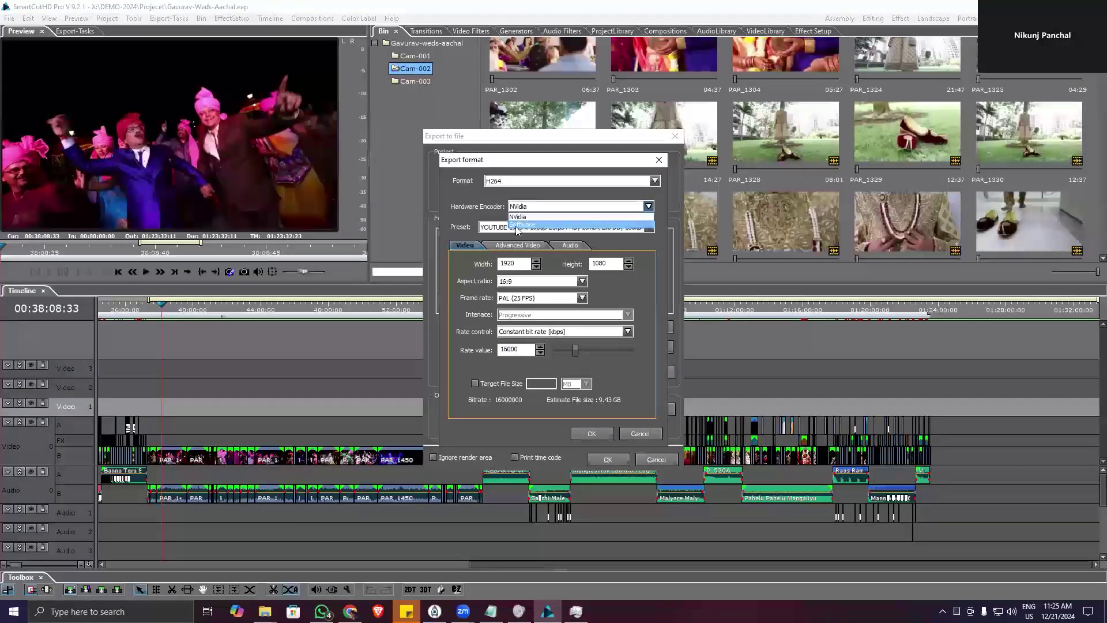
key(Escape)
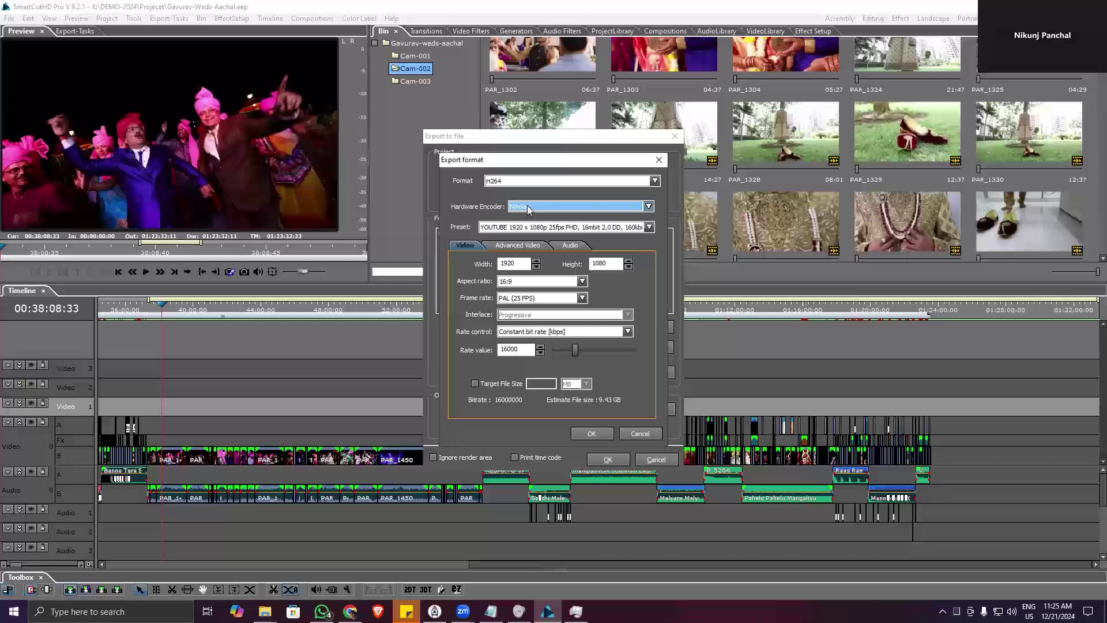
click(529, 208)
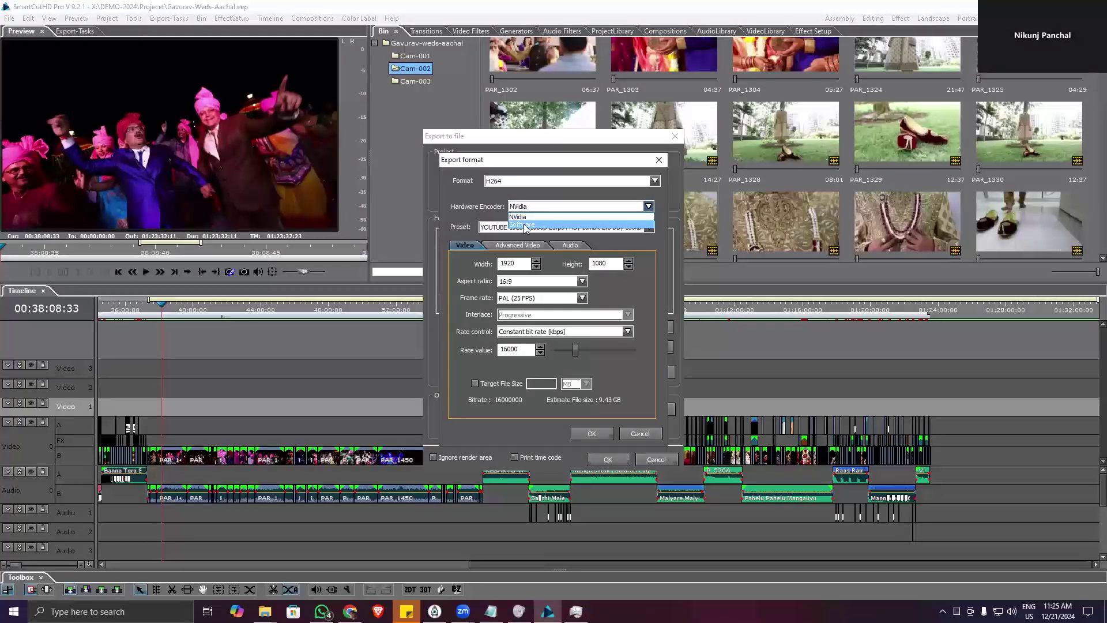
click(476, 209)
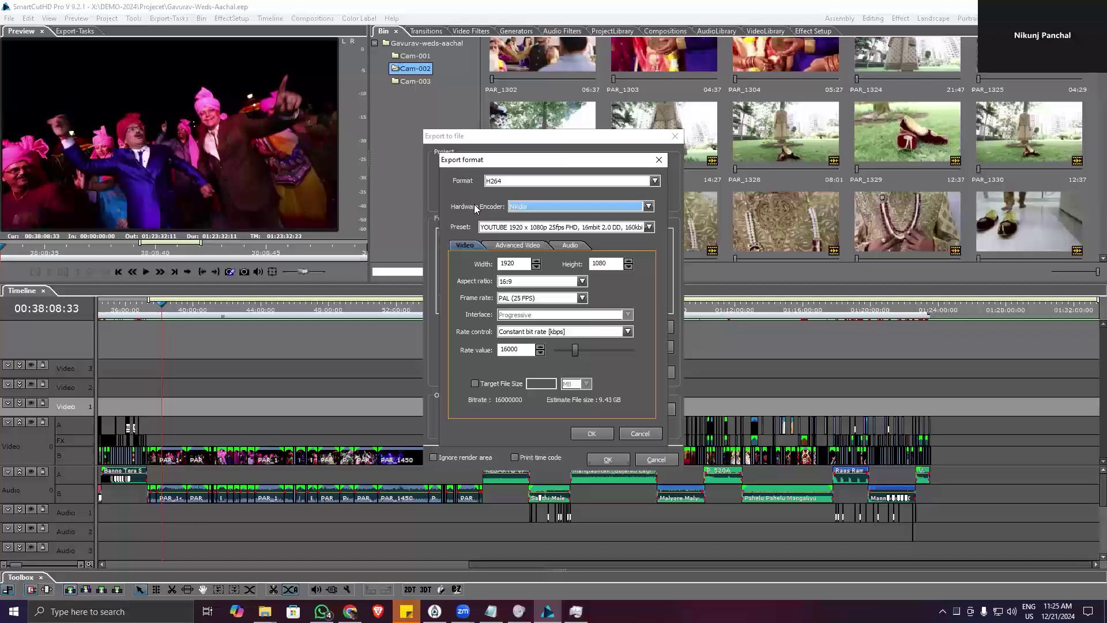
click(526, 209)
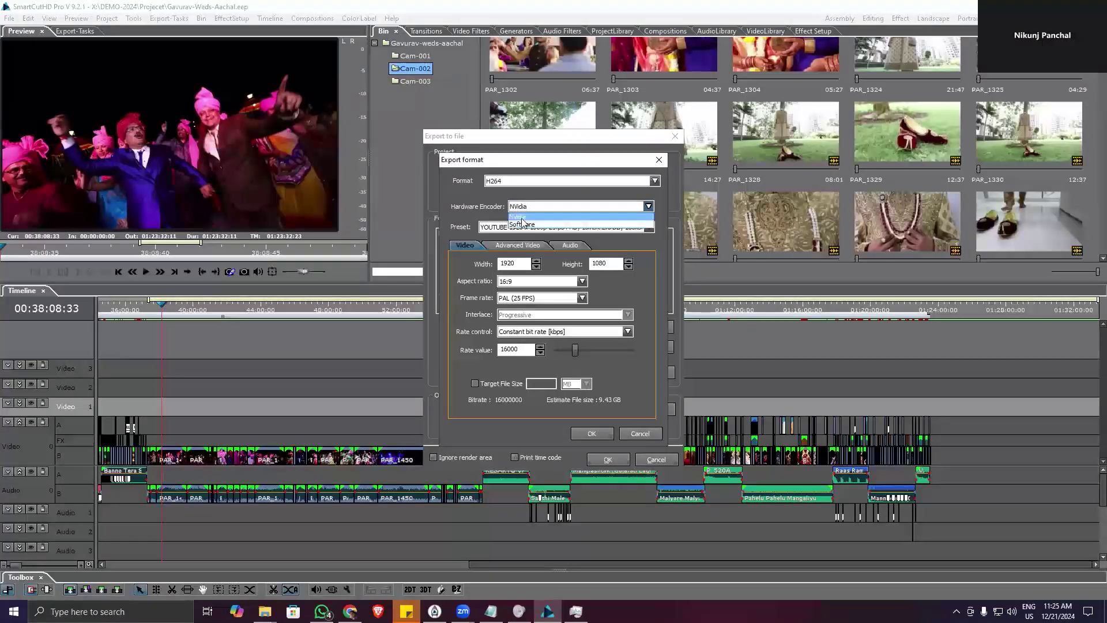
click(470, 203)
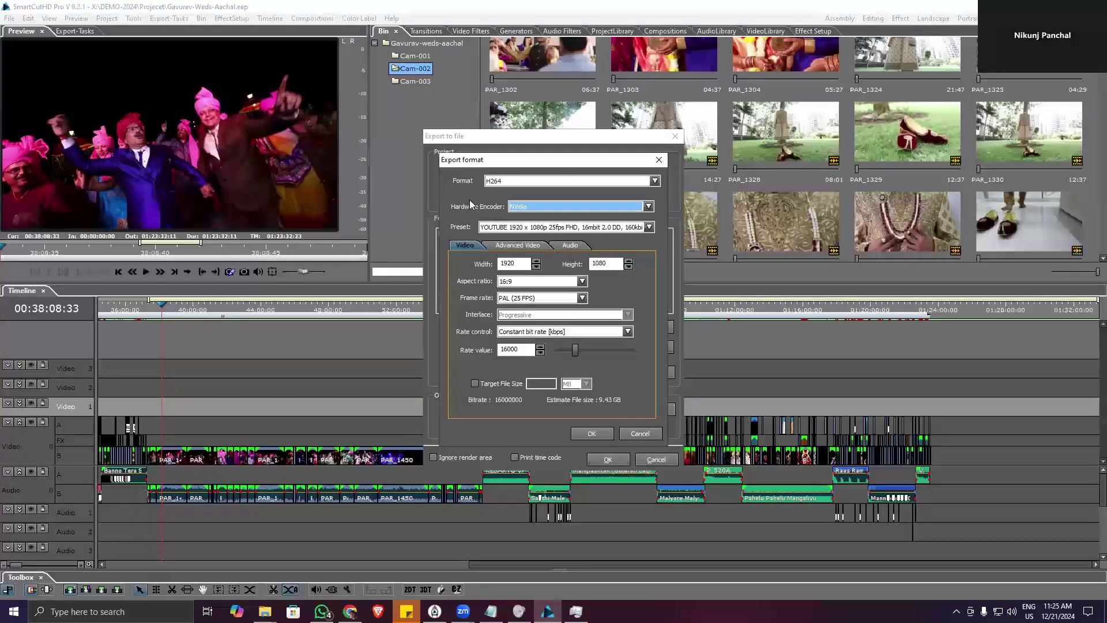
click(658, 161)
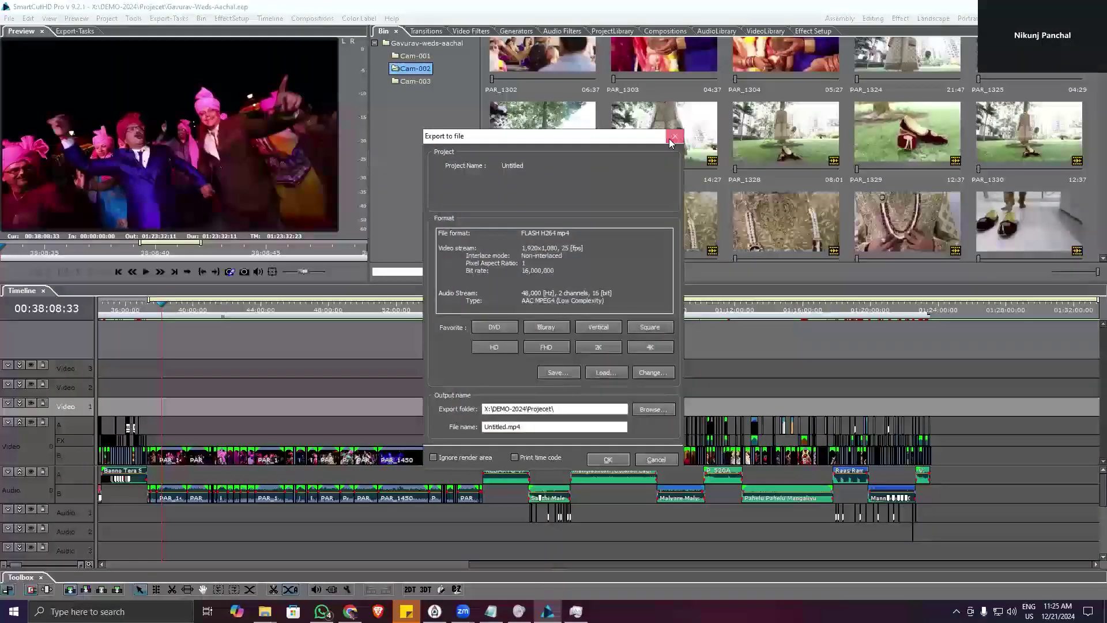
click(674, 138)
- Switch to the NVIDIA app, check the installed graphics driver, and return to SmartCutHD Pro
key(super+Down)
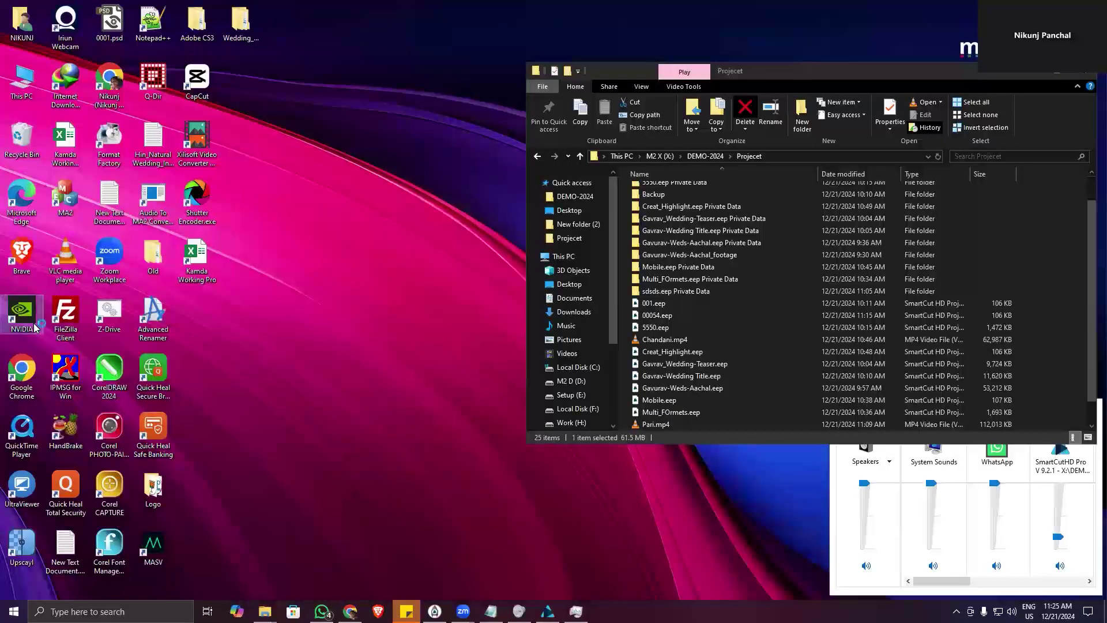
double_click(21, 311)
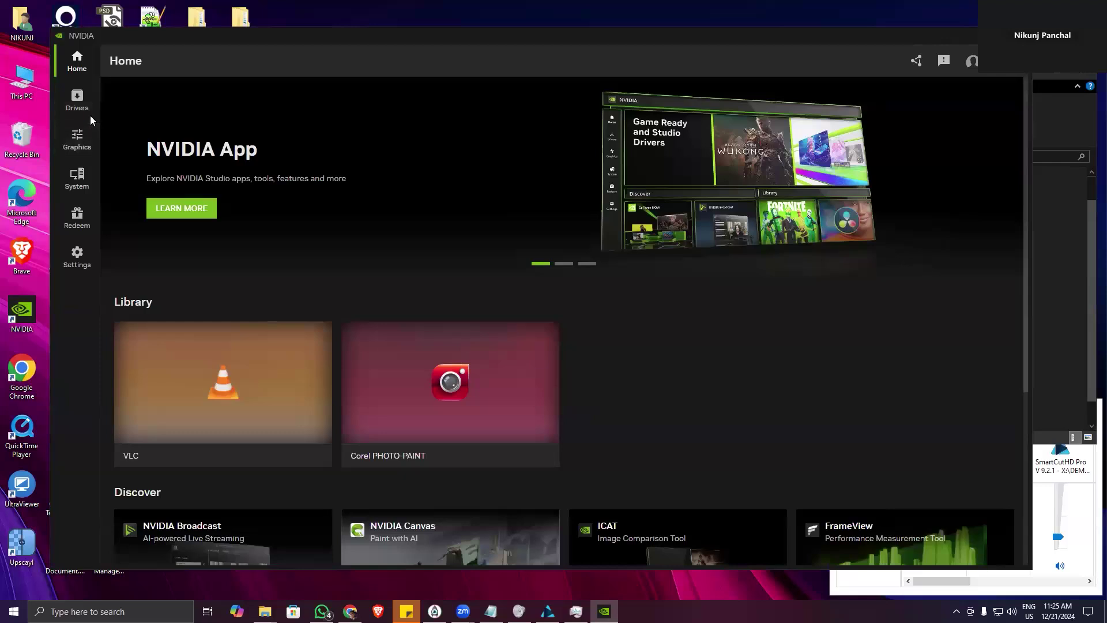
click(79, 103)
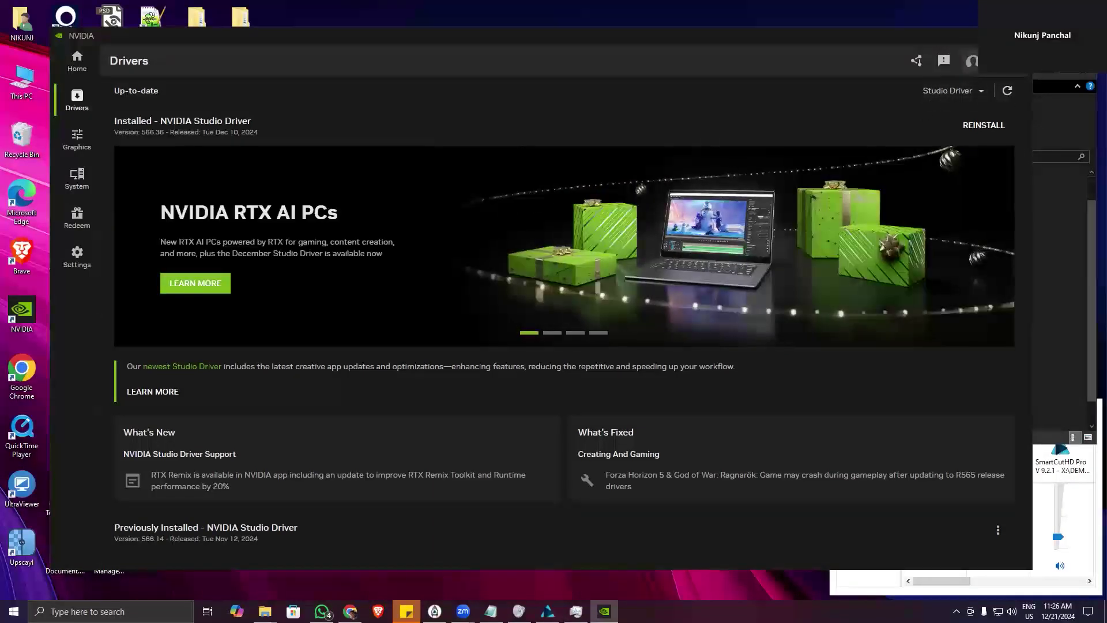
click(604, 611)
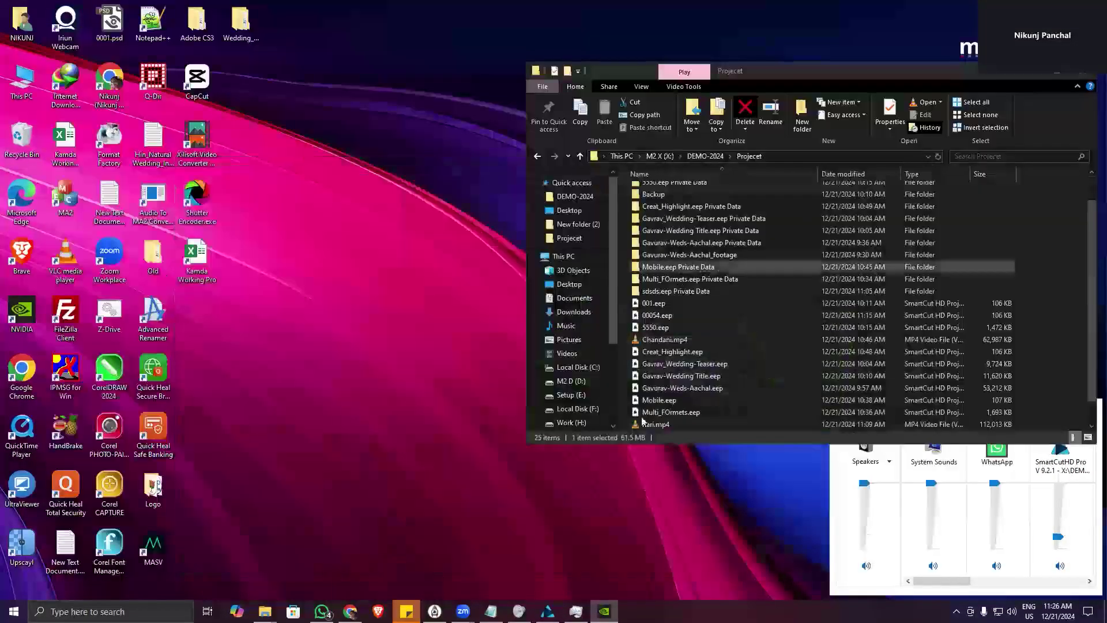
click(547, 612)
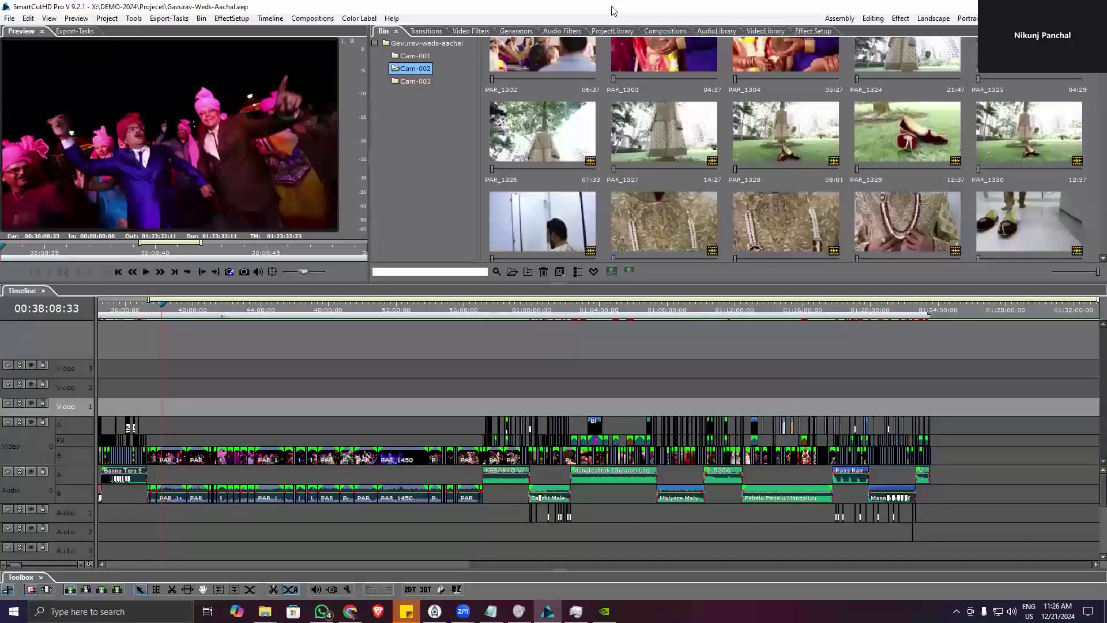
- Load the 4K favourite in the file export settings, examine its Hardware Encoder choices, and close without exporting
key(ctrl+e)
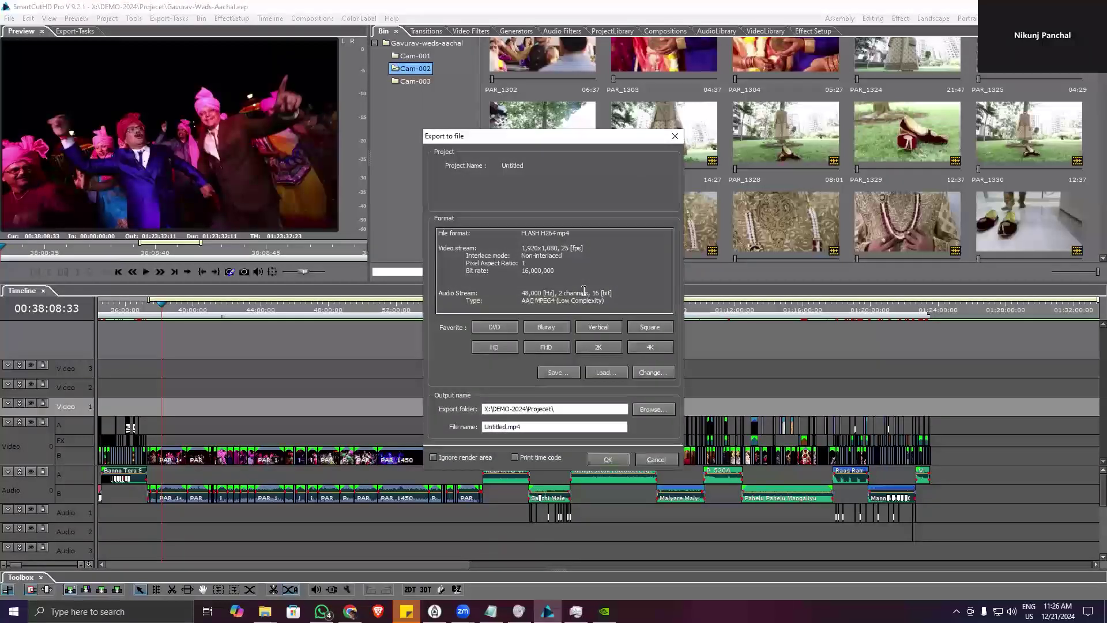
click(650, 346)
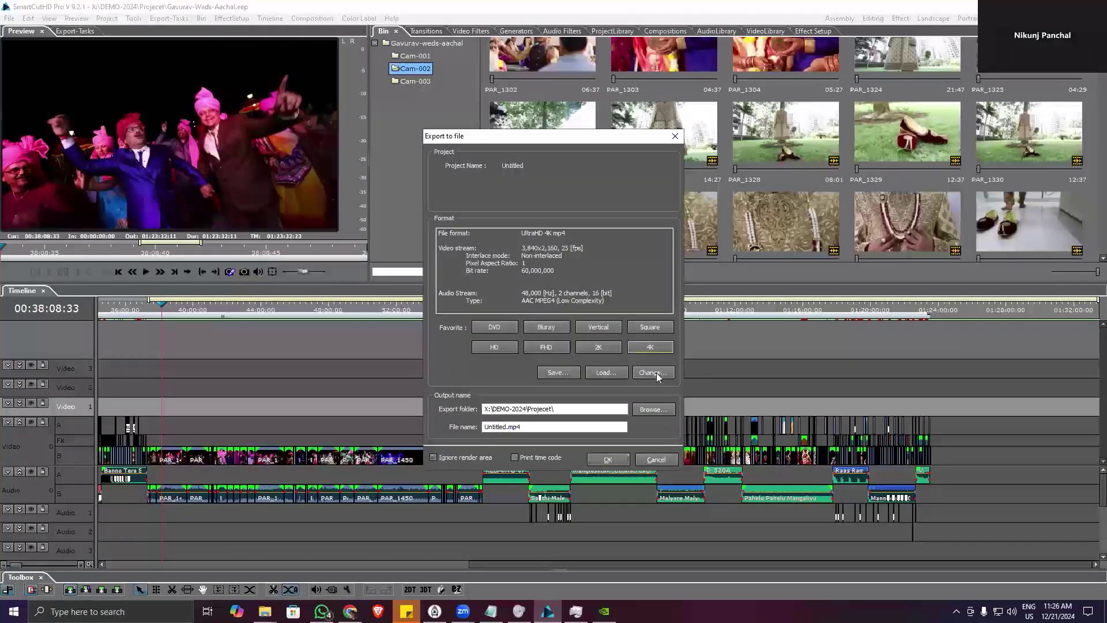
double_click(527, 303)
click(535, 207)
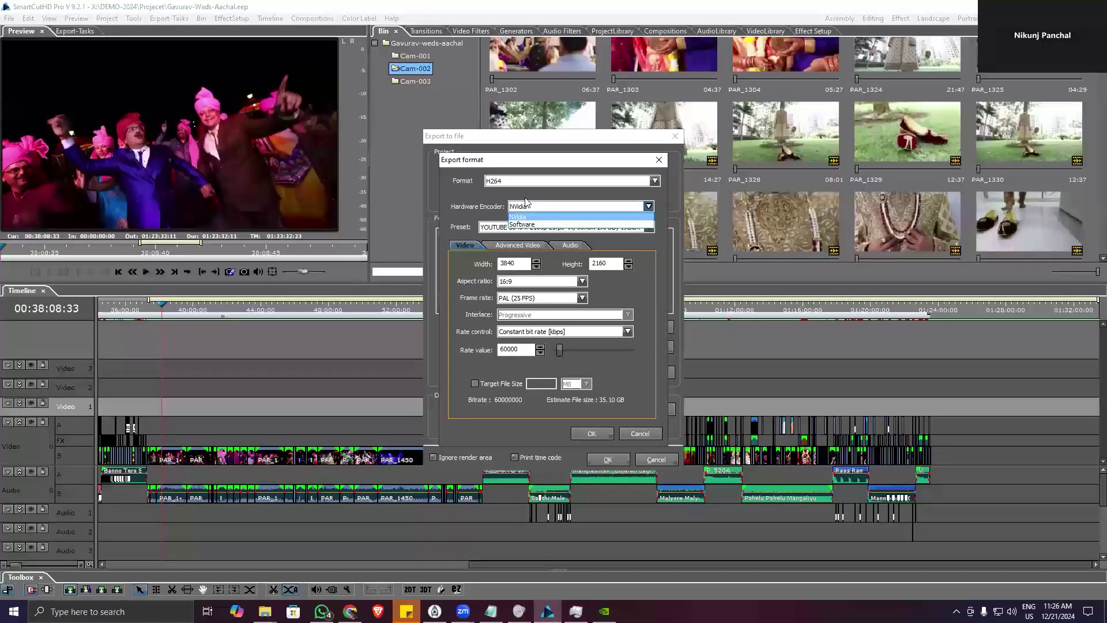
click(491, 196)
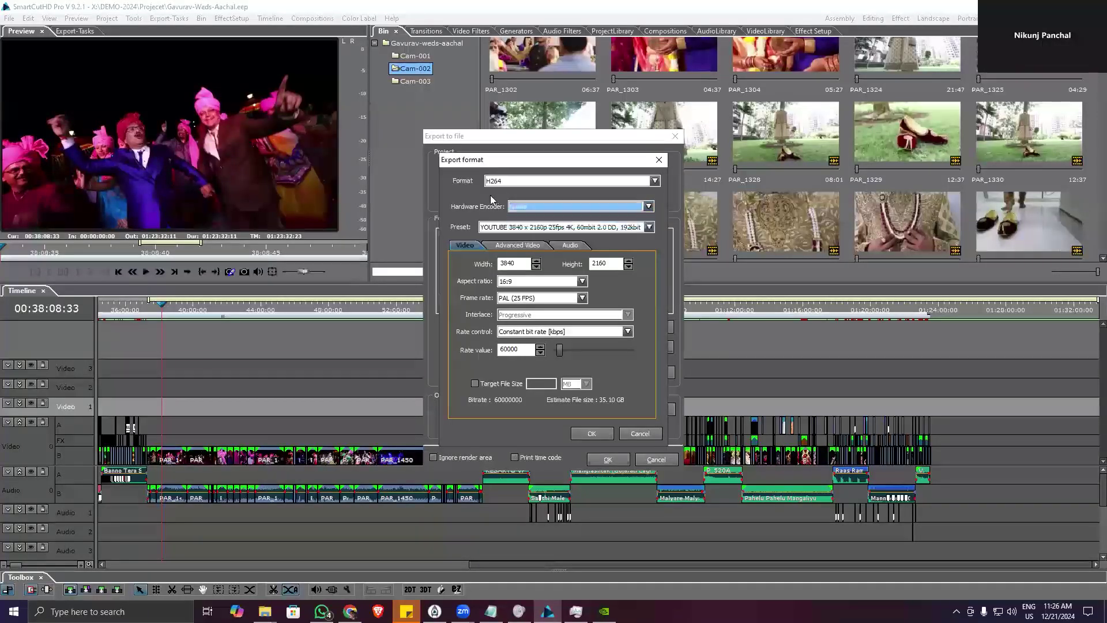
click(659, 160)
click(675, 138)
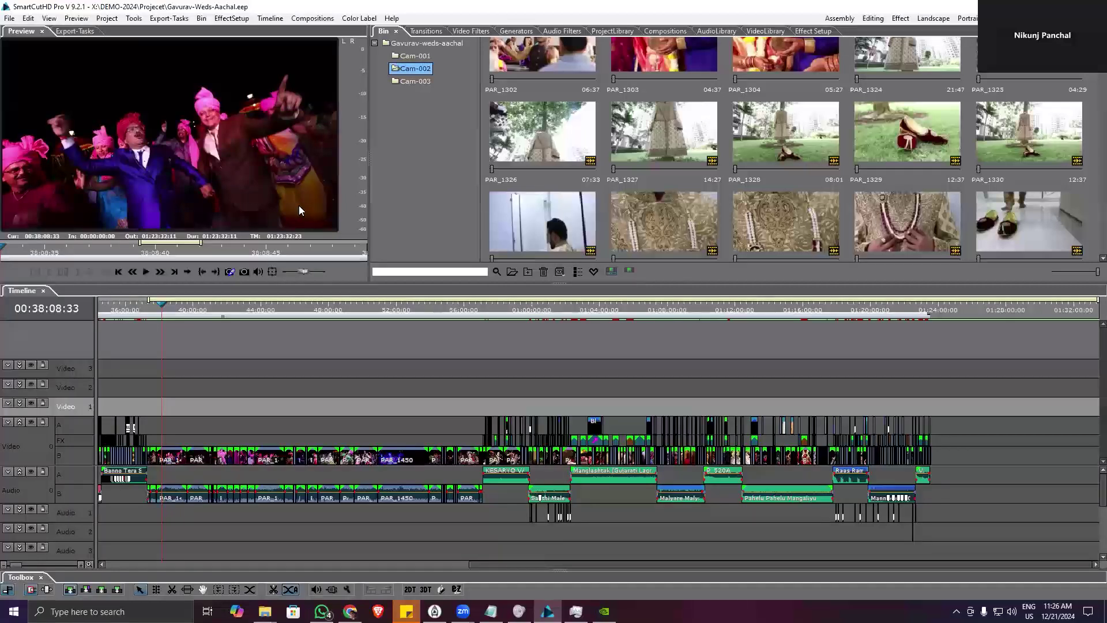
- Create a new project named dfdff
click(8, 19)
click(23, 25)
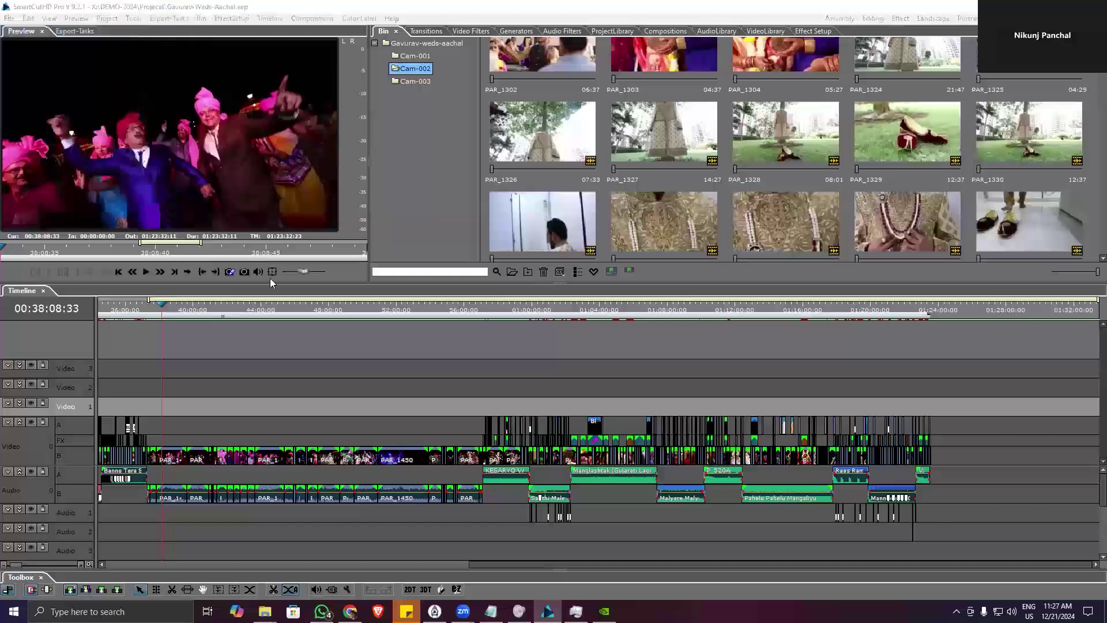
click(466, 475)
text(dfdff)
click(685, 475)
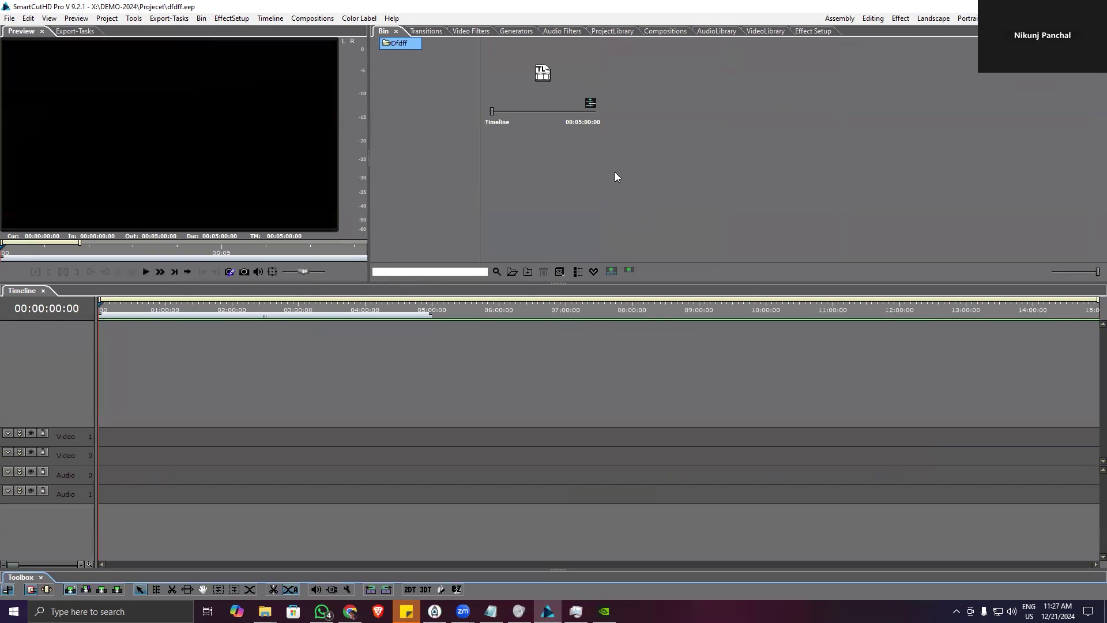
- Leave the media import without choosing a file and open the recent project Multi_FOrmets.eep
double_click(549, 175)
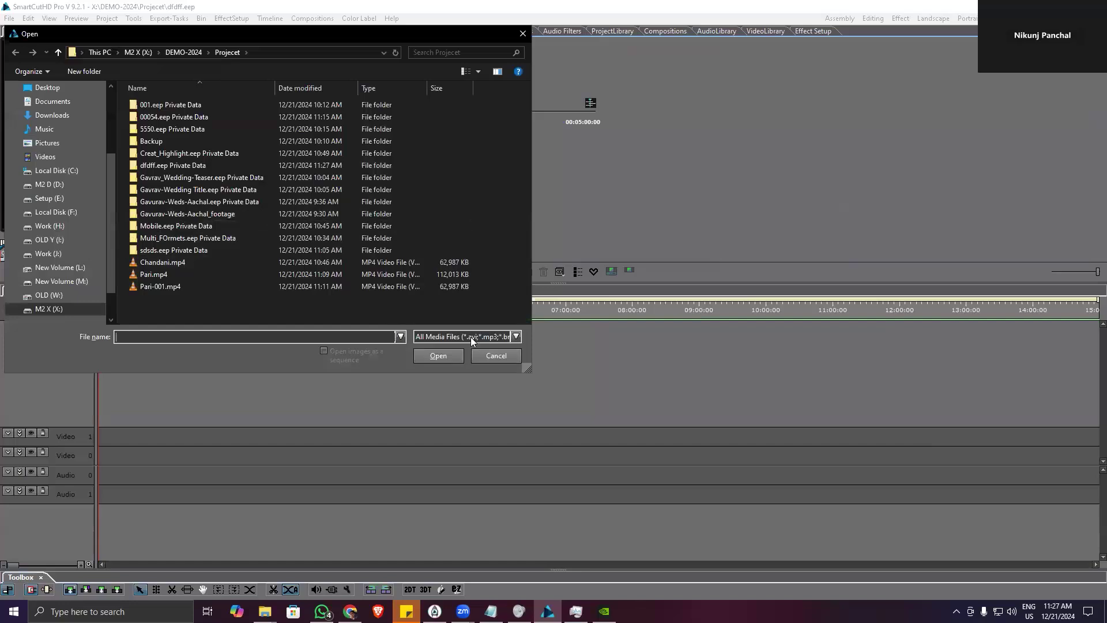
click(496, 356)
click(9, 18)
click(86, 192)
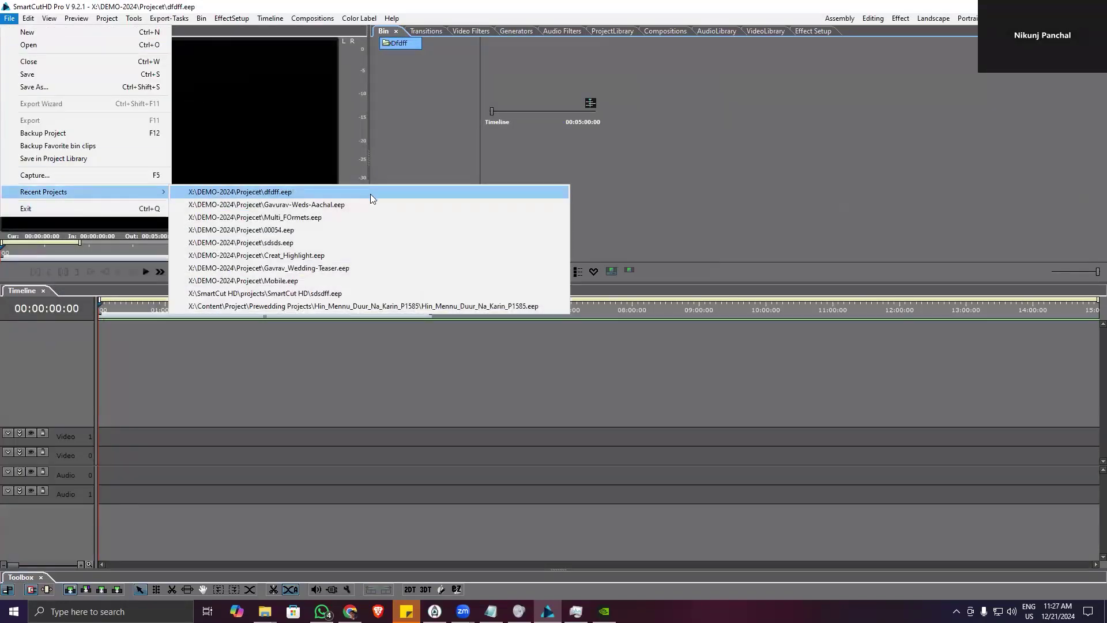
click(328, 217)
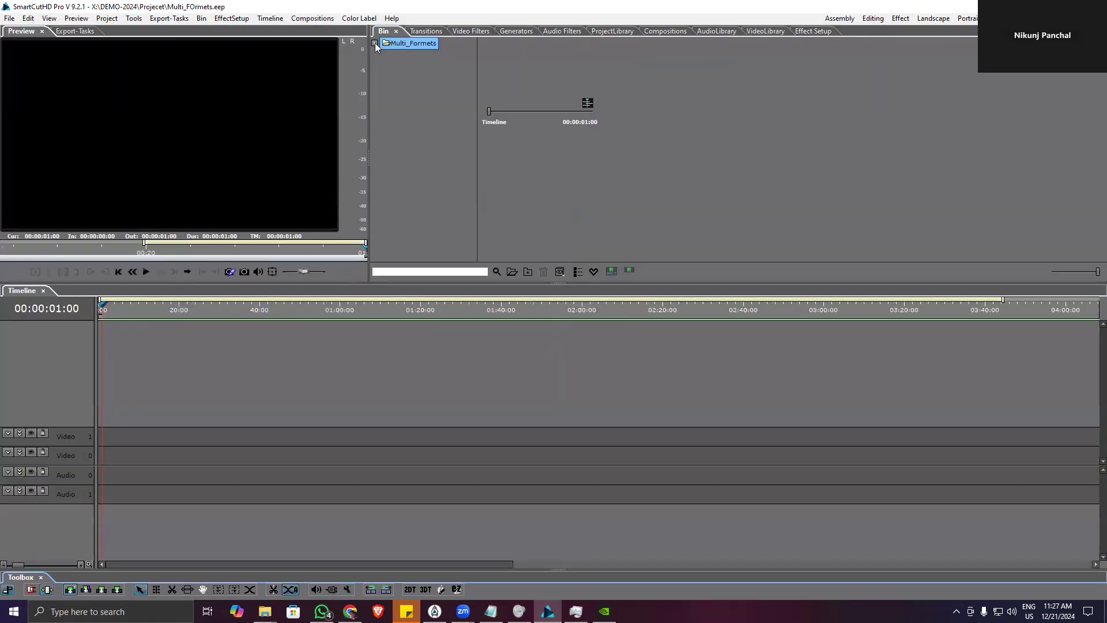
- Place clip C0853 from the 23fps bin folder at the start of track Video 0, keeping the current project settings
click(374, 42)
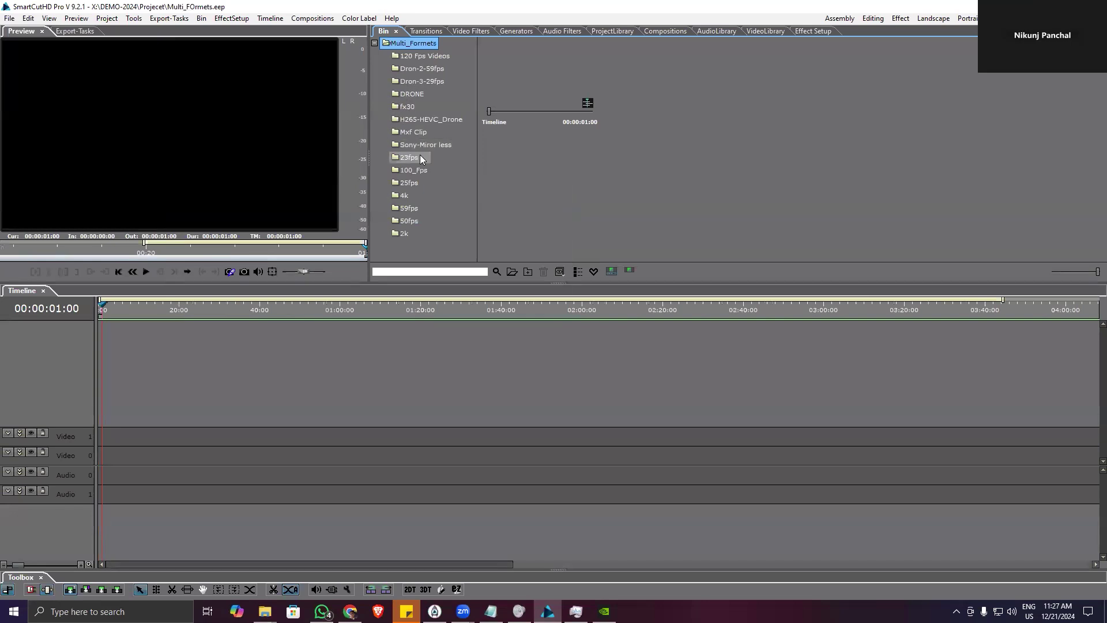
click(420, 156)
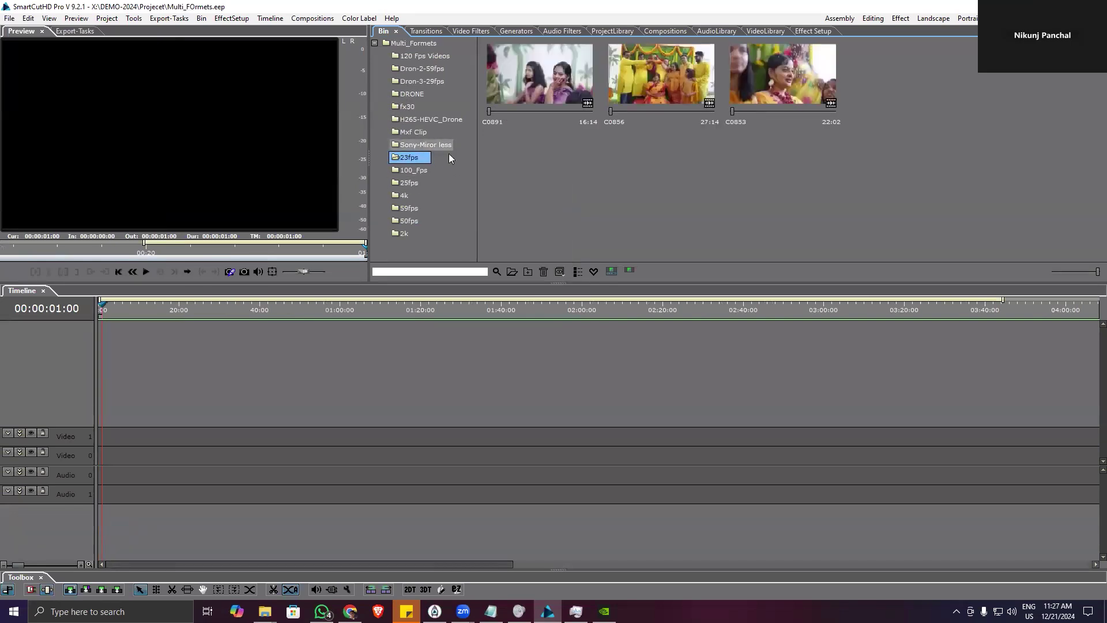
right_click(748, 94)
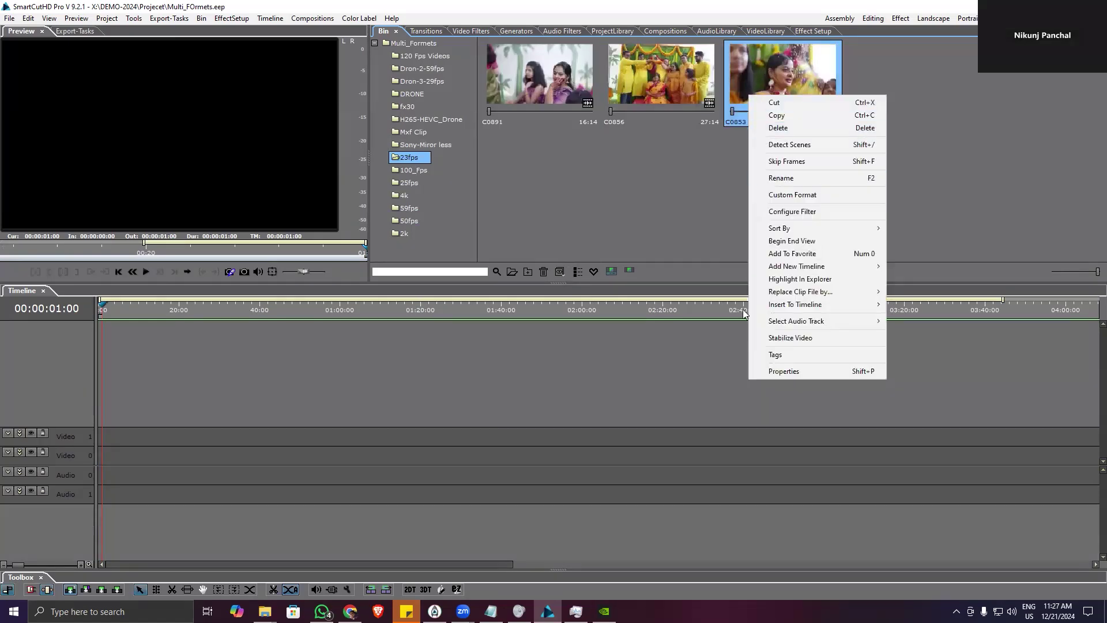
key(Escape)
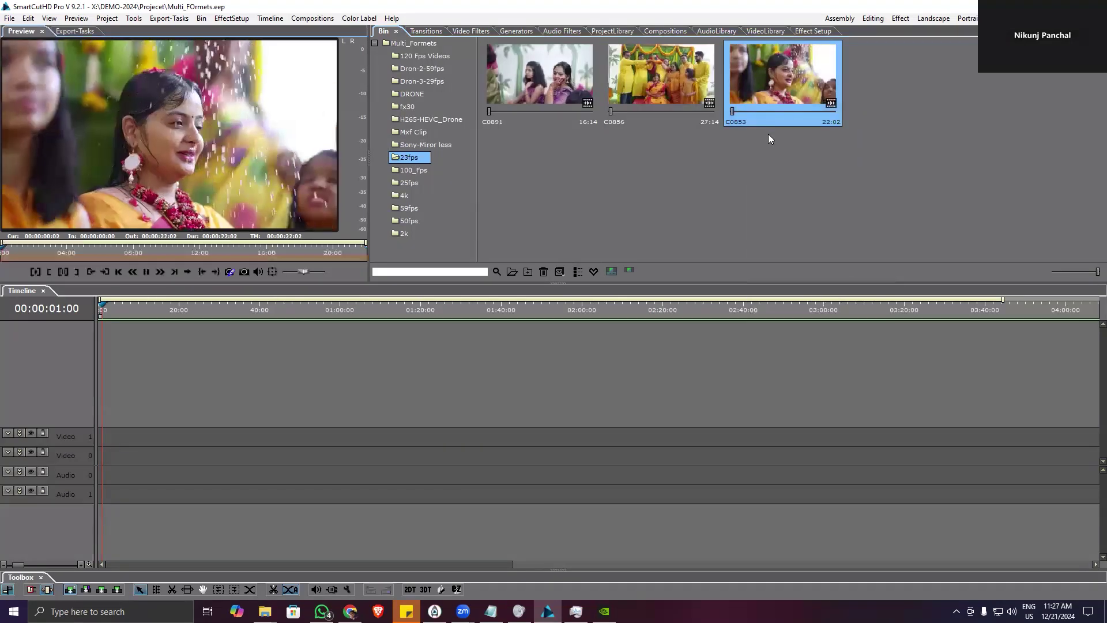
drag(785, 89, 103, 457)
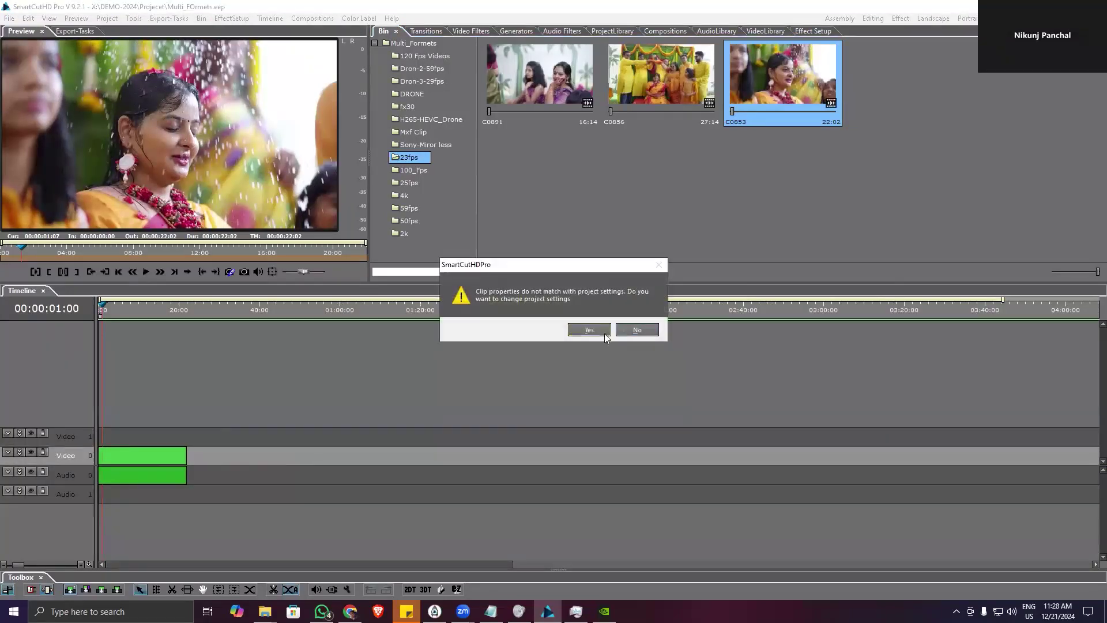
click(652, 333)
- Check the frame rate in the properties of clip C0853 and close them
right_click(783, 106)
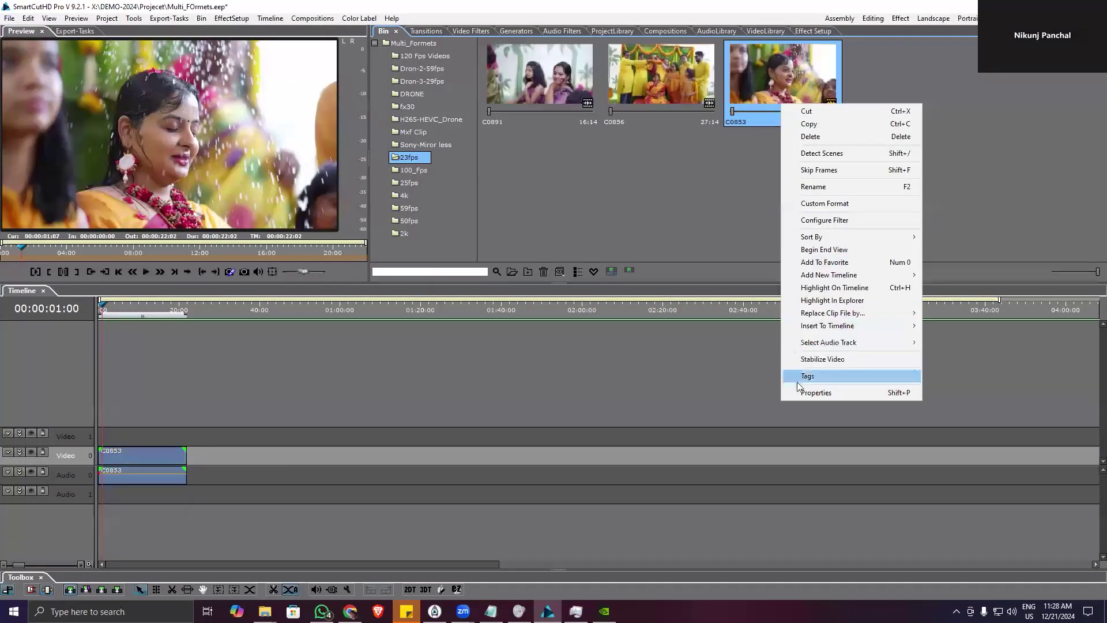
click(816, 392)
drag(471, 323, 524, 319)
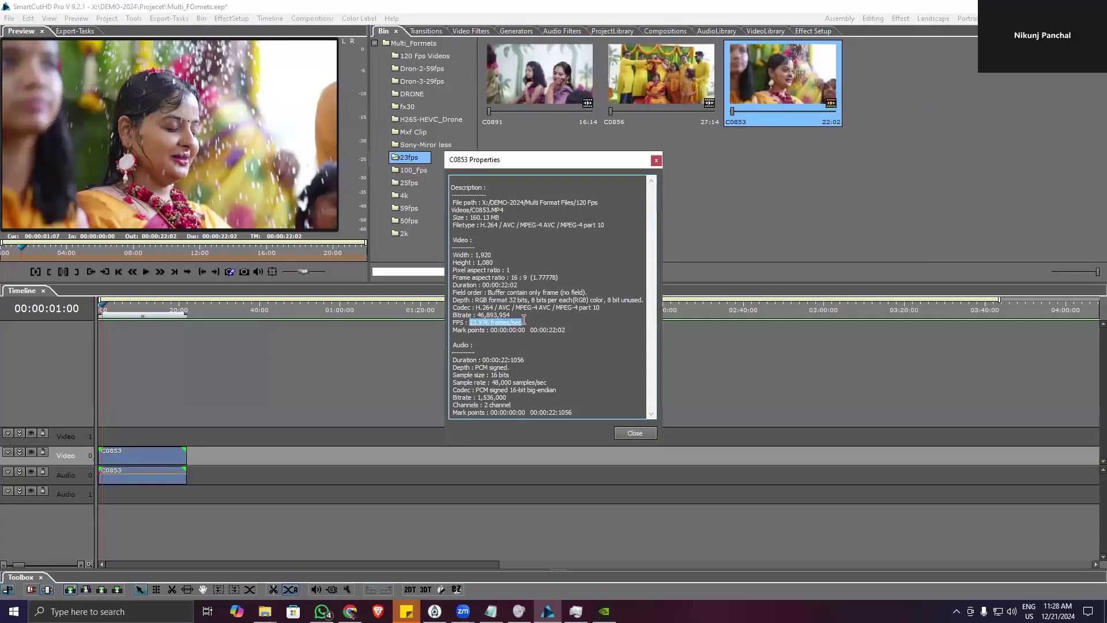
click(655, 163)
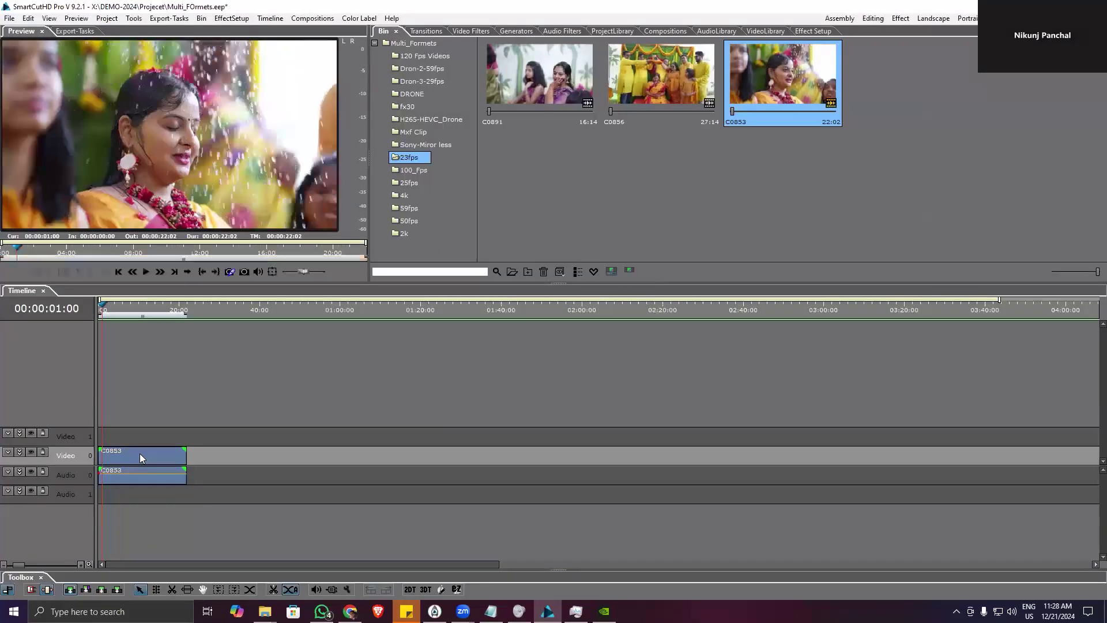
- Set the segment speed of C0853 on the timeline to 50% and play back the slowed clip
click(140, 453)
right_click(139, 454)
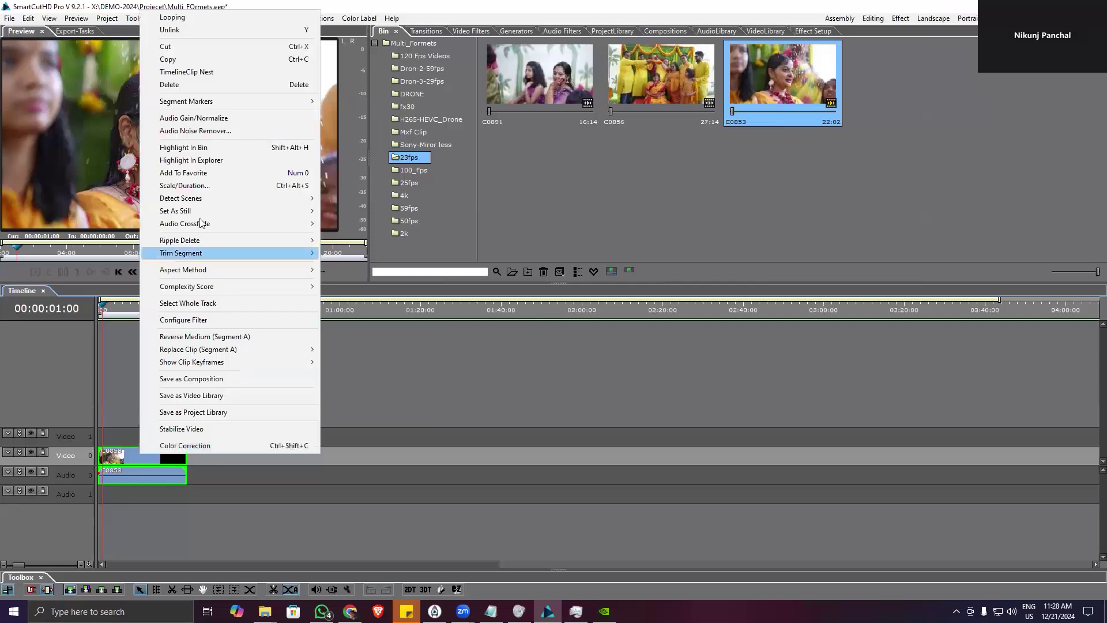
click(207, 186)
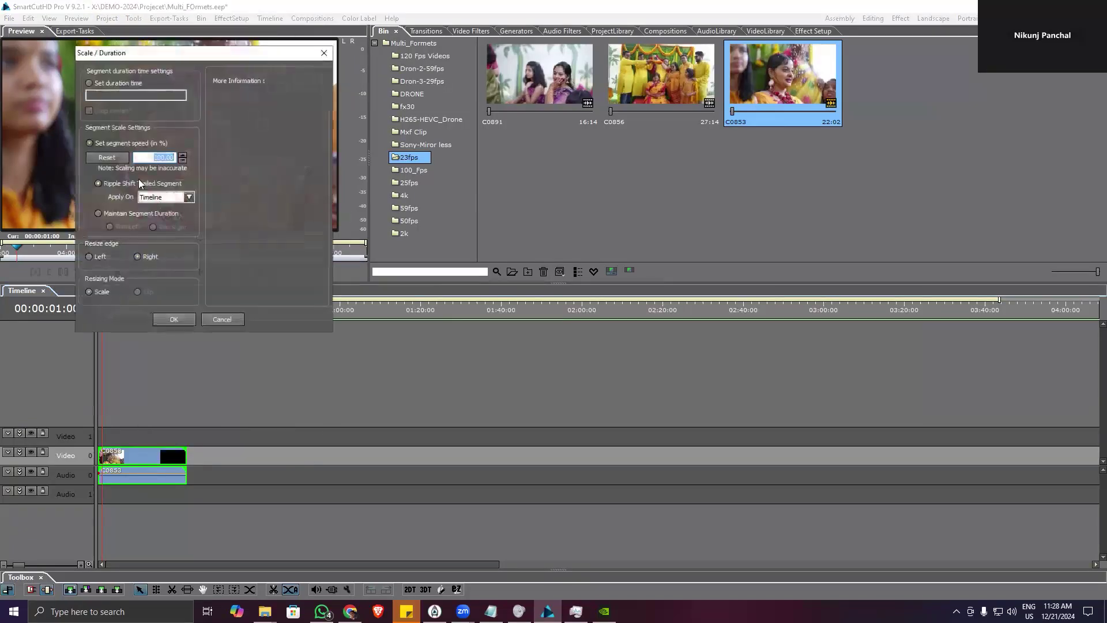
text(50)
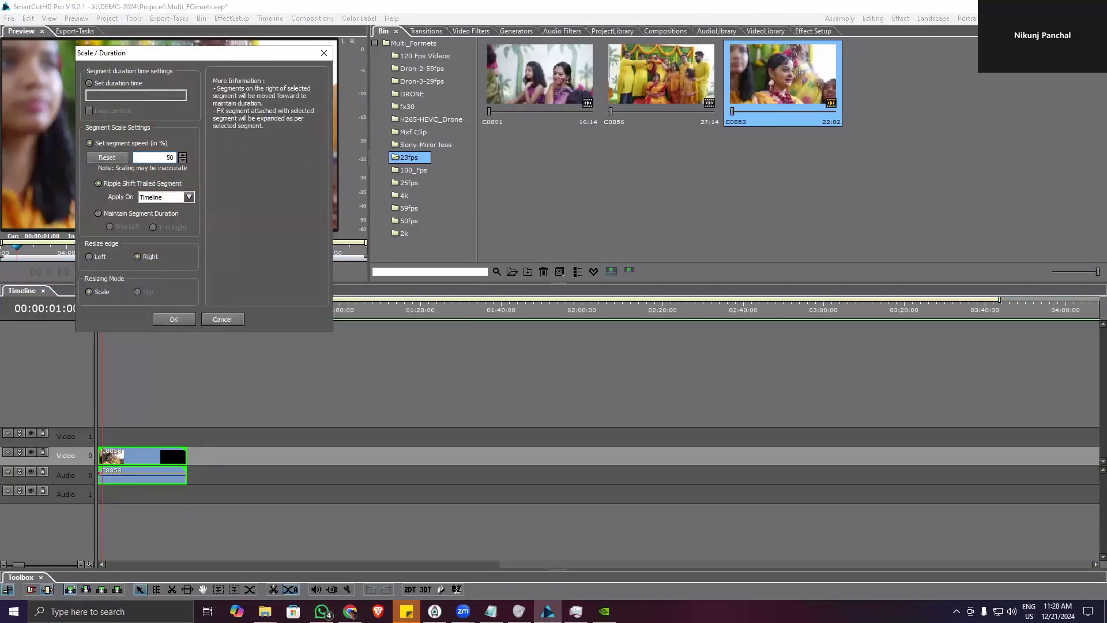
click(163, 321)
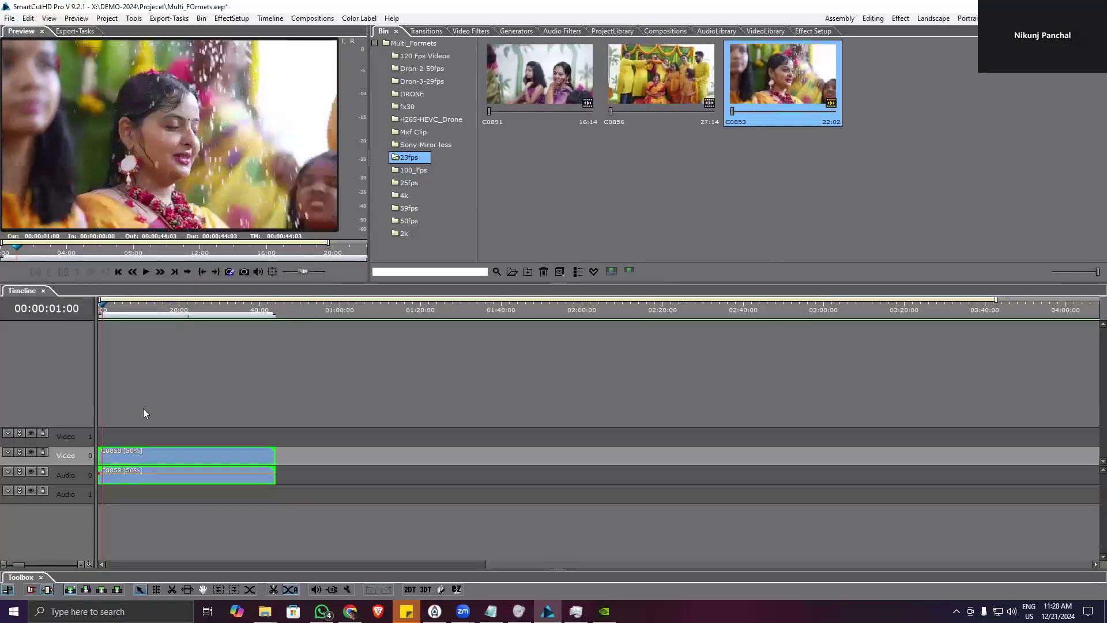
key(space)
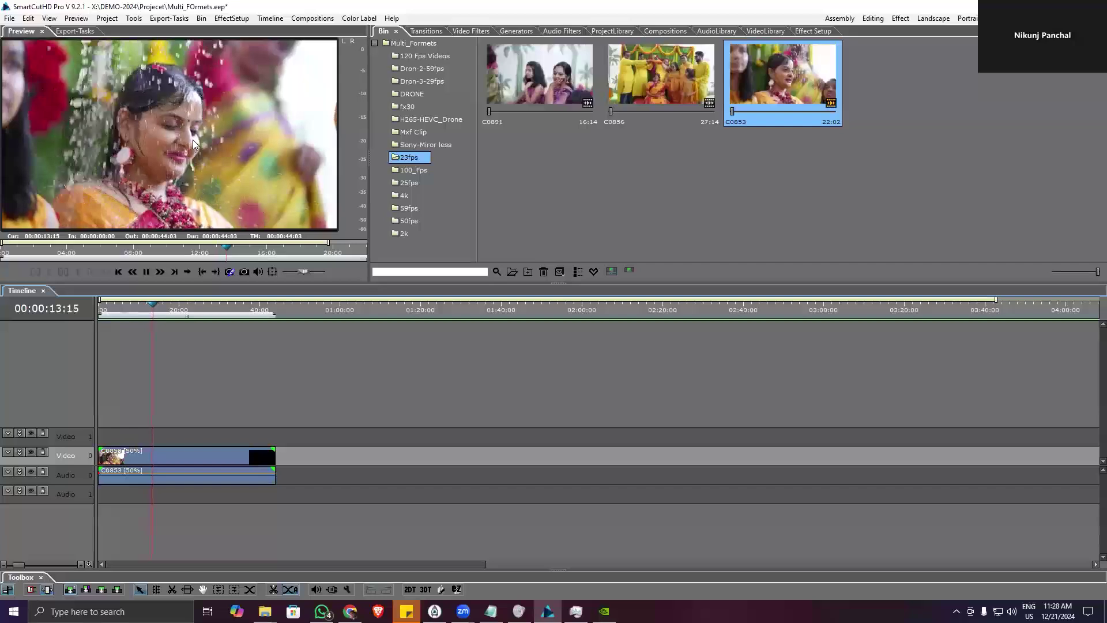
key(space)
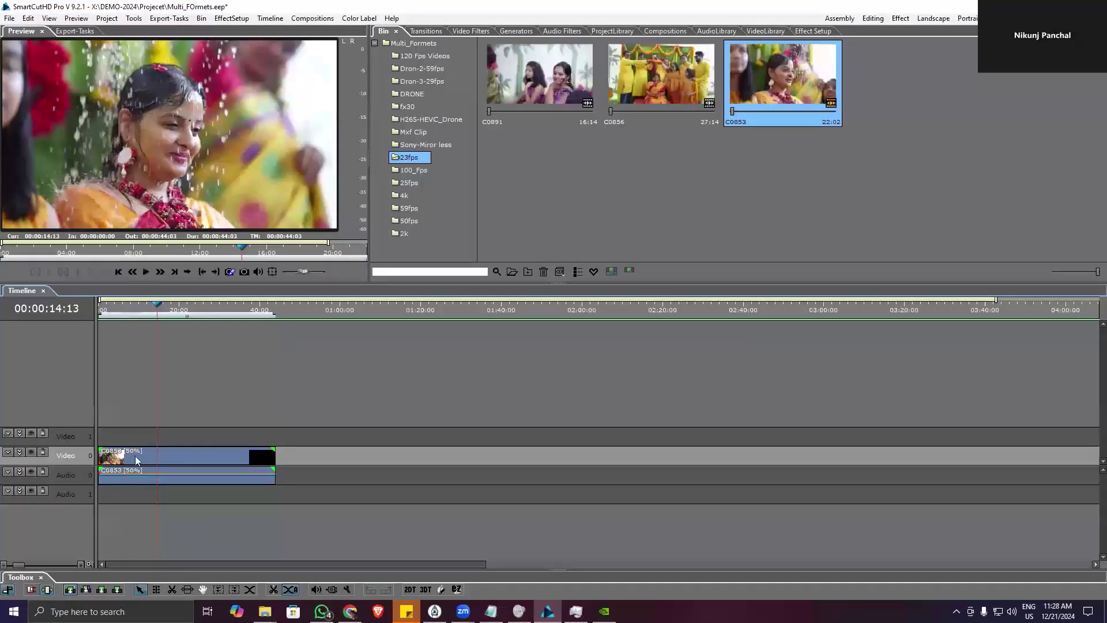
- Set the segment speed of C0853 to 30% and play the timeline from the beginning
click(141, 455)
right_click(146, 451)
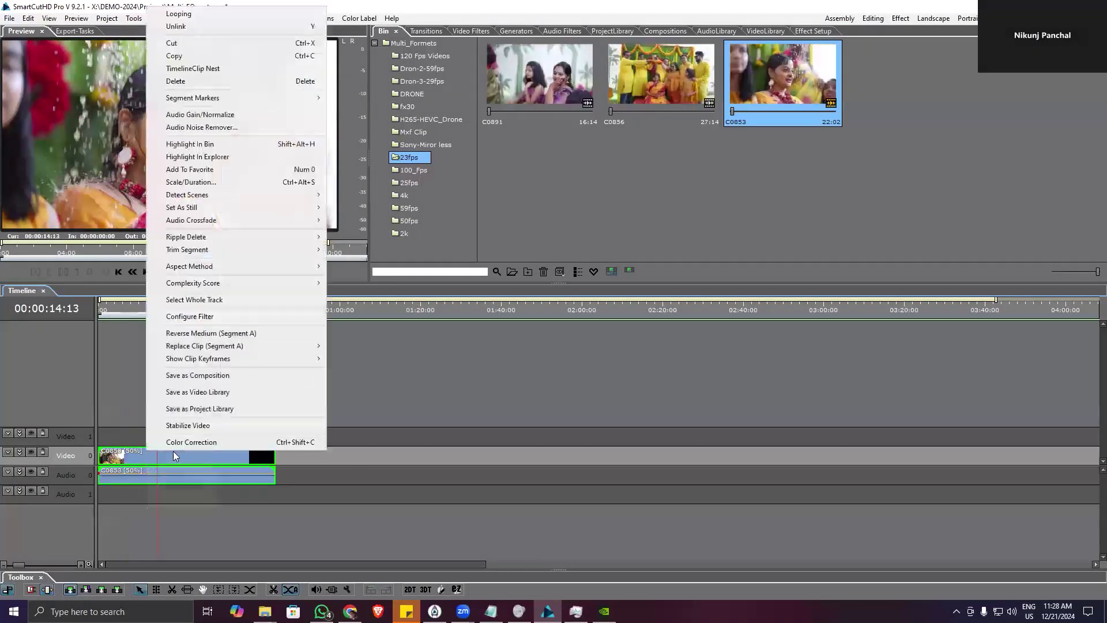
click(218, 185)
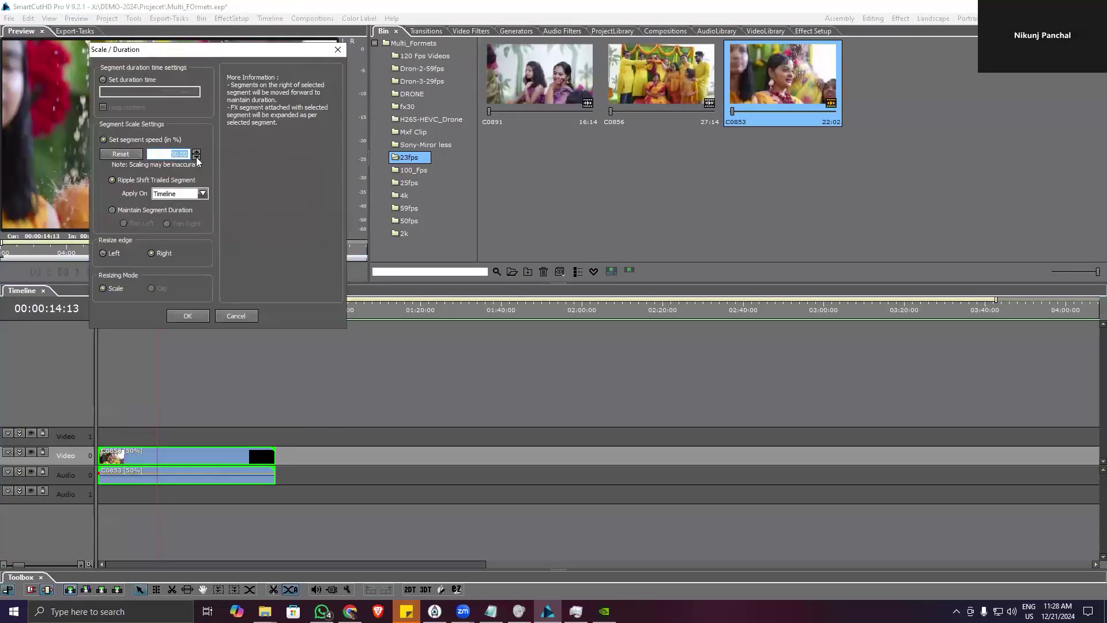
double_click(193, 155)
text(30)
click(187, 317)
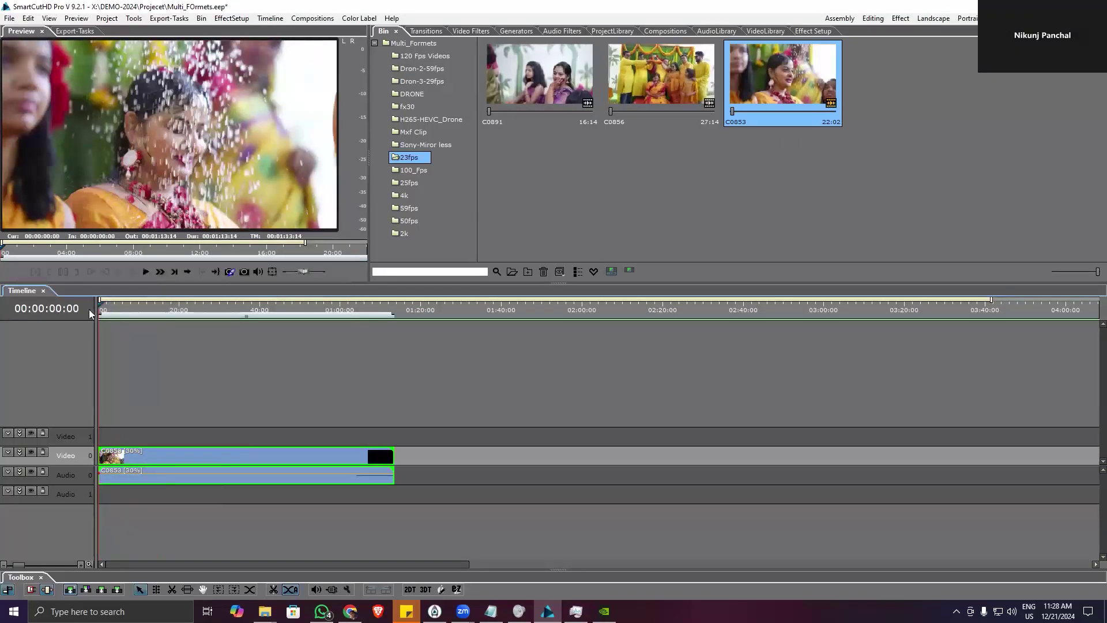
key(space)
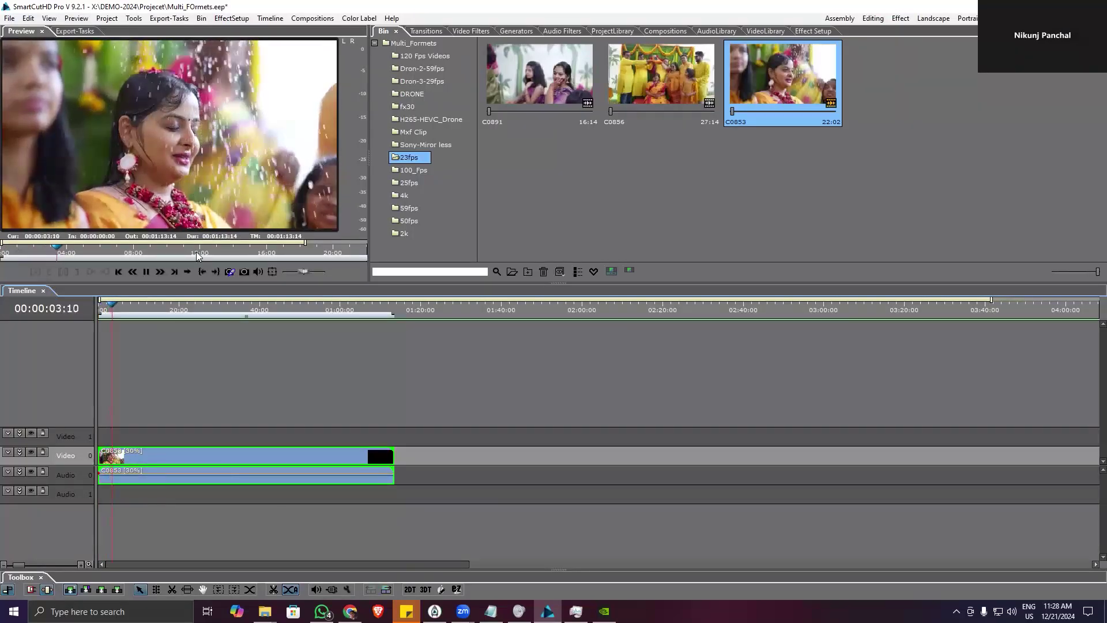
- Delete clip C0853 from the timeline and browse the bin folders up to 120 Fps Videos
click(237, 455)
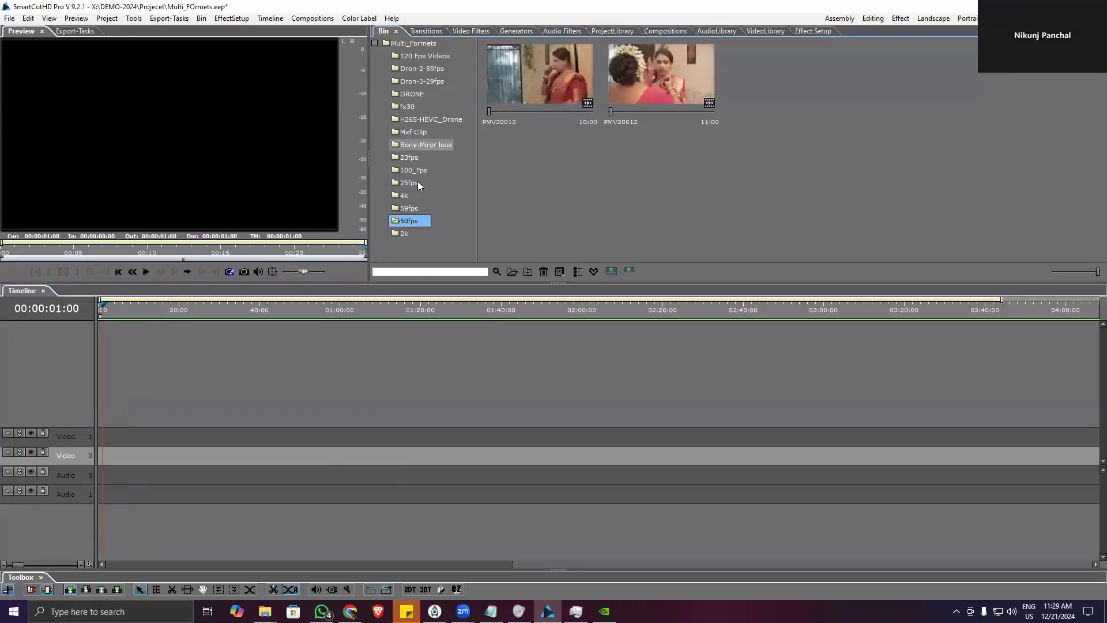
click(420, 94)
key(Up)
key(Up)
key(Up)
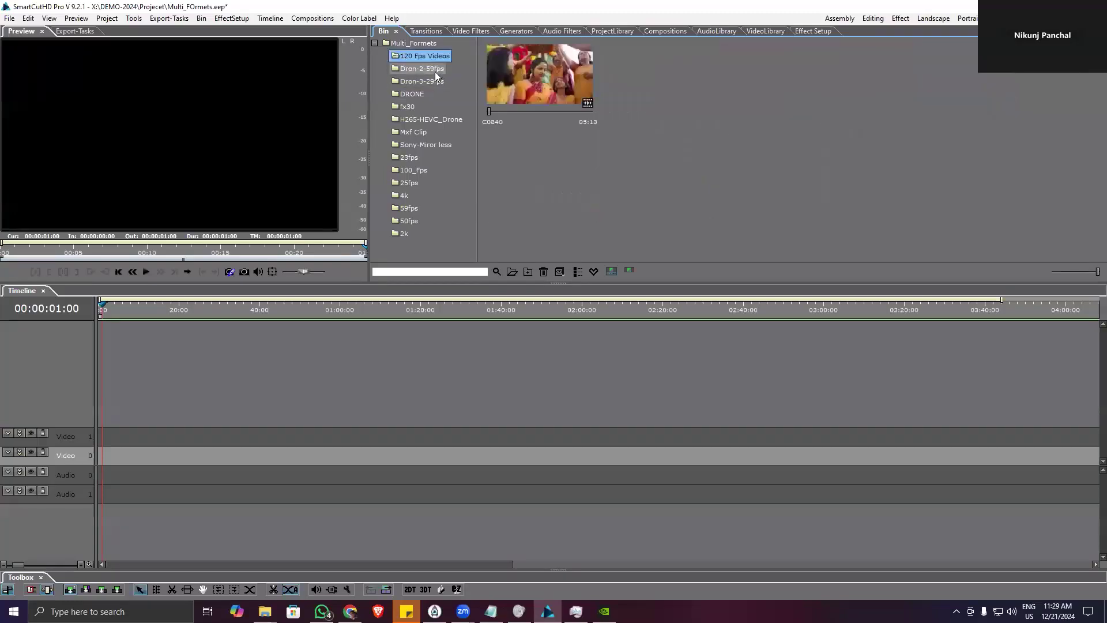
- Place clip C1451 from the 59fps bin folder at the start of track Video 0, changing the project settings to match it
click(409, 220)
click(410, 208)
click(1026, 90)
drag(1027, 90, 106, 455)
click(588, 326)
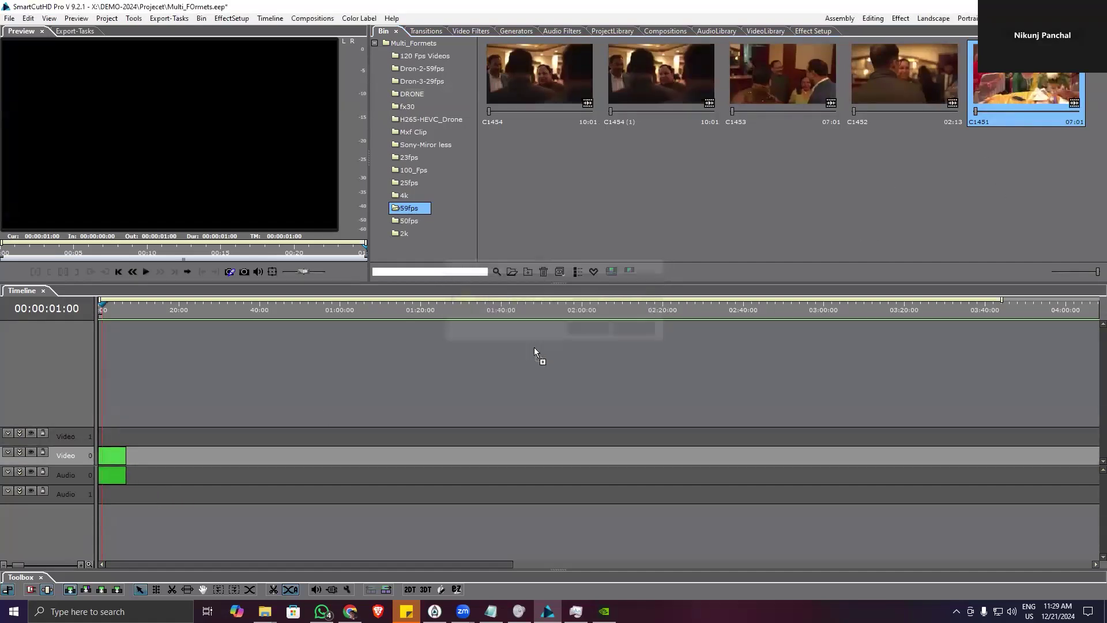
- Play a short part of clip C1451 on the timeline at its original speed
scroll(193, 400, up, 4)
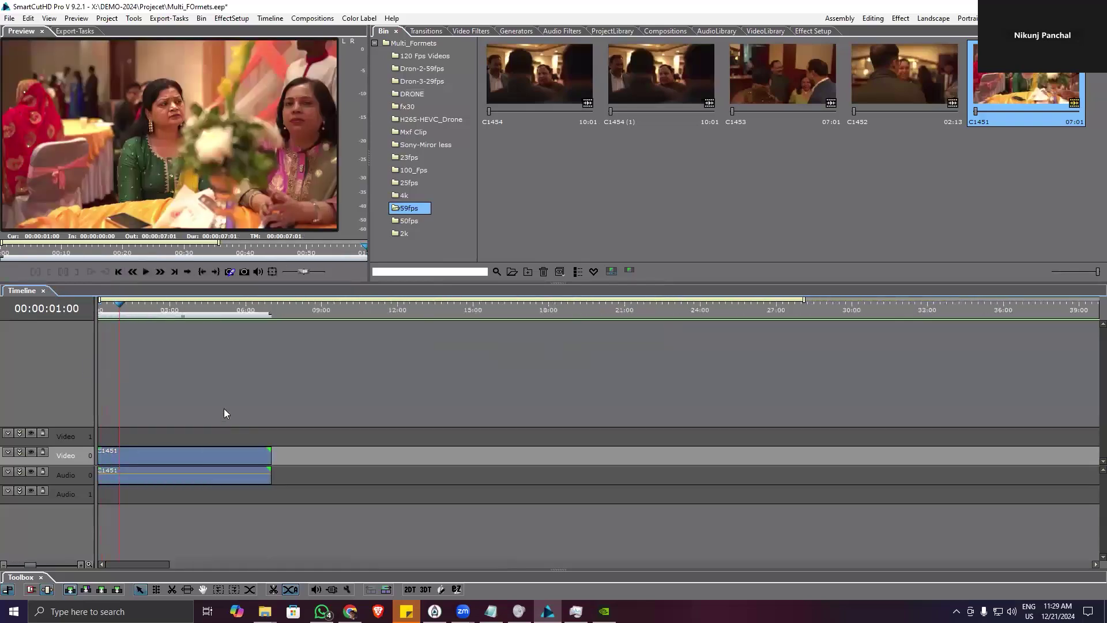
click(146, 321)
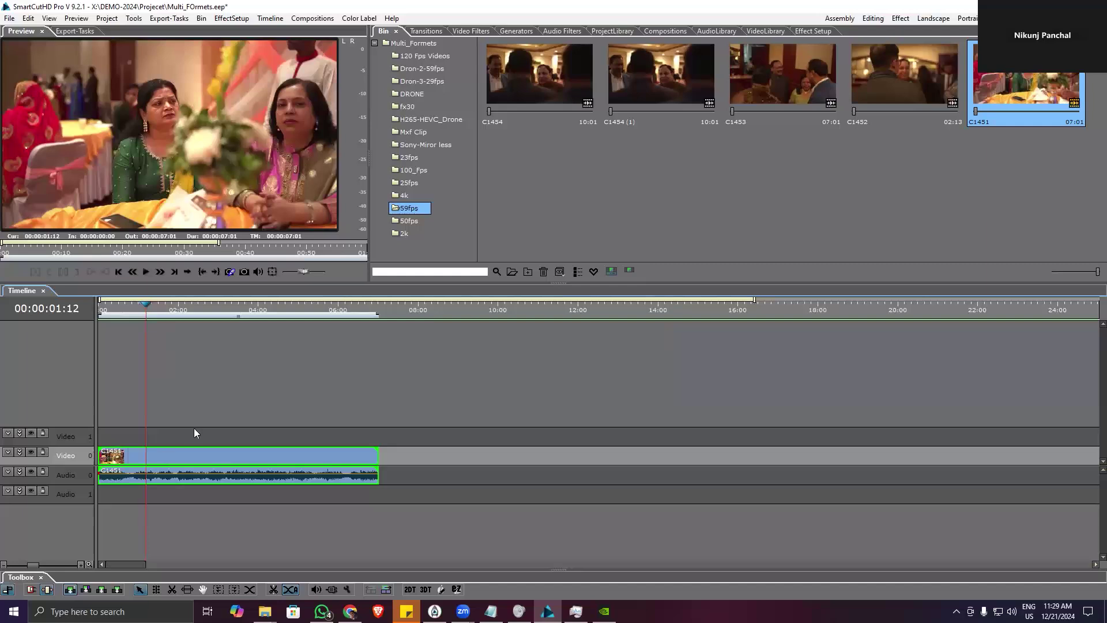
key(space)
key(space)
- Set the segment speed of C1451 to 40% with ripple shift on the timeline and play back the slowed clip
right_click(170, 463)
click(148, 461)
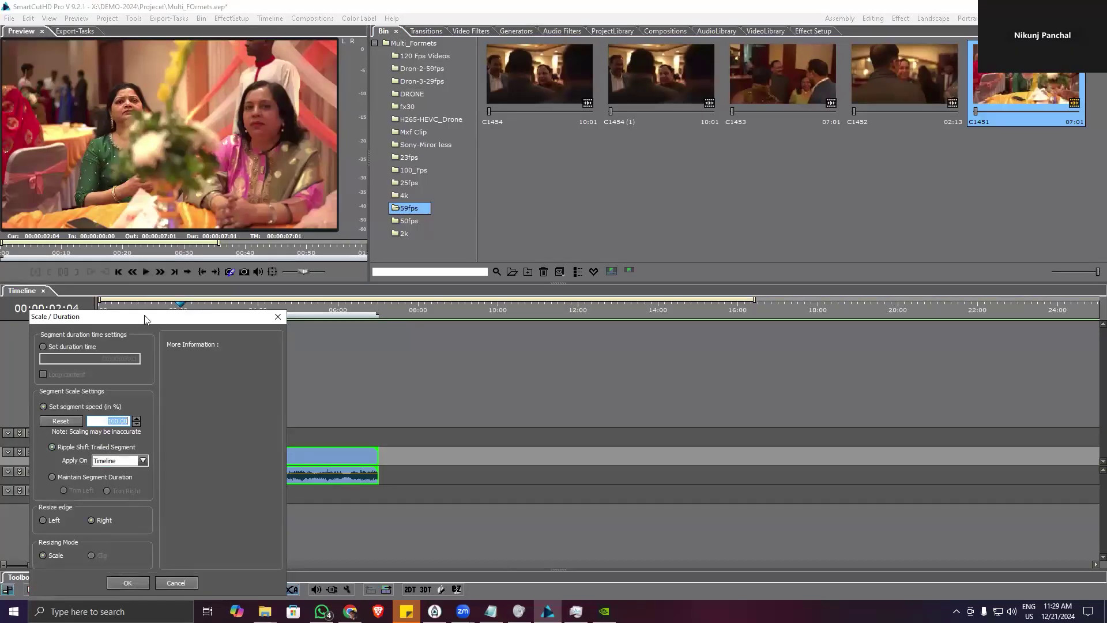
drag(146, 319, 397, 263)
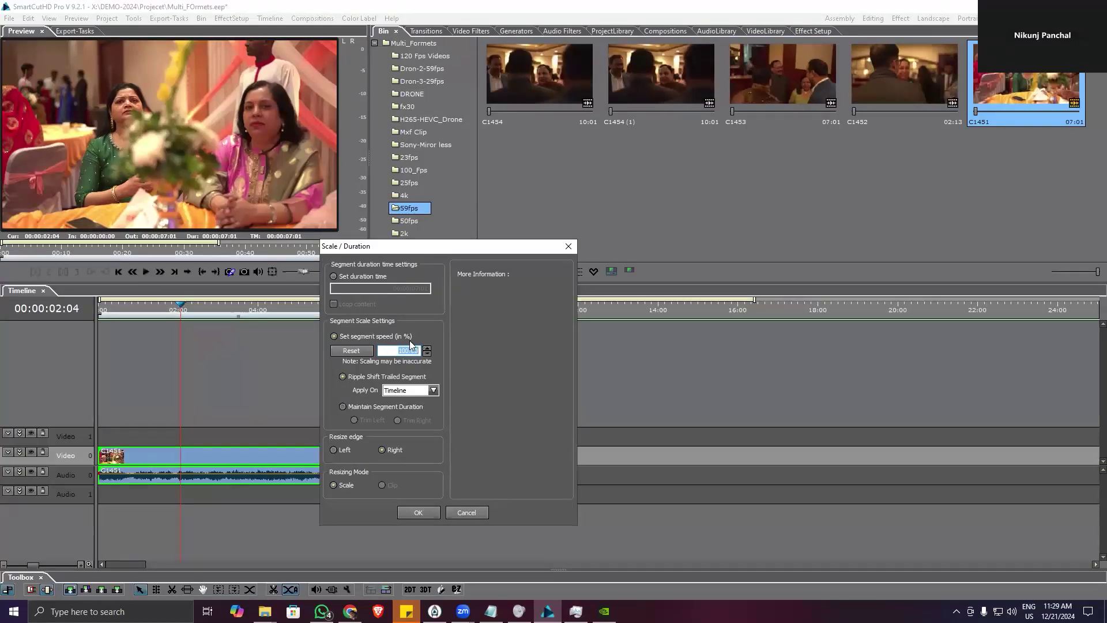
text(40)
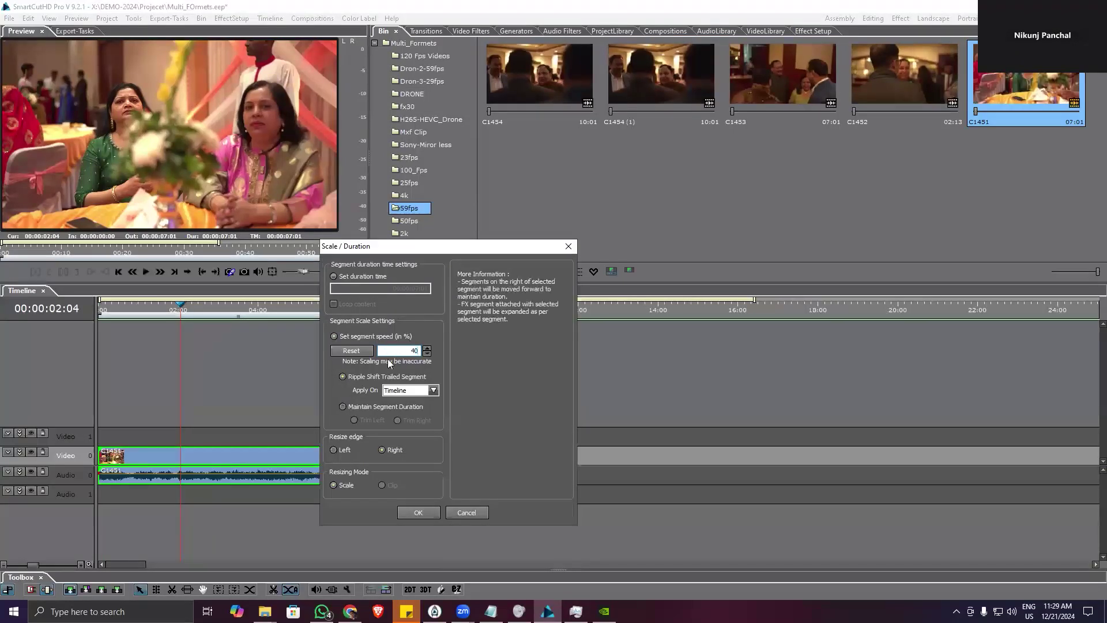
click(423, 513)
click(164, 314)
key(space)
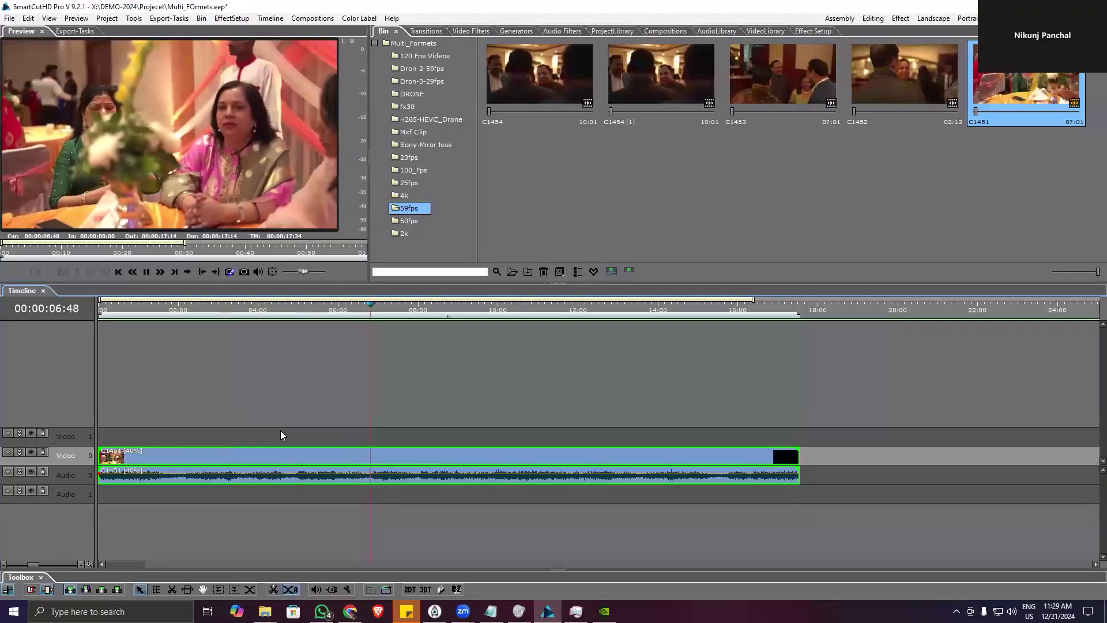
key(space)
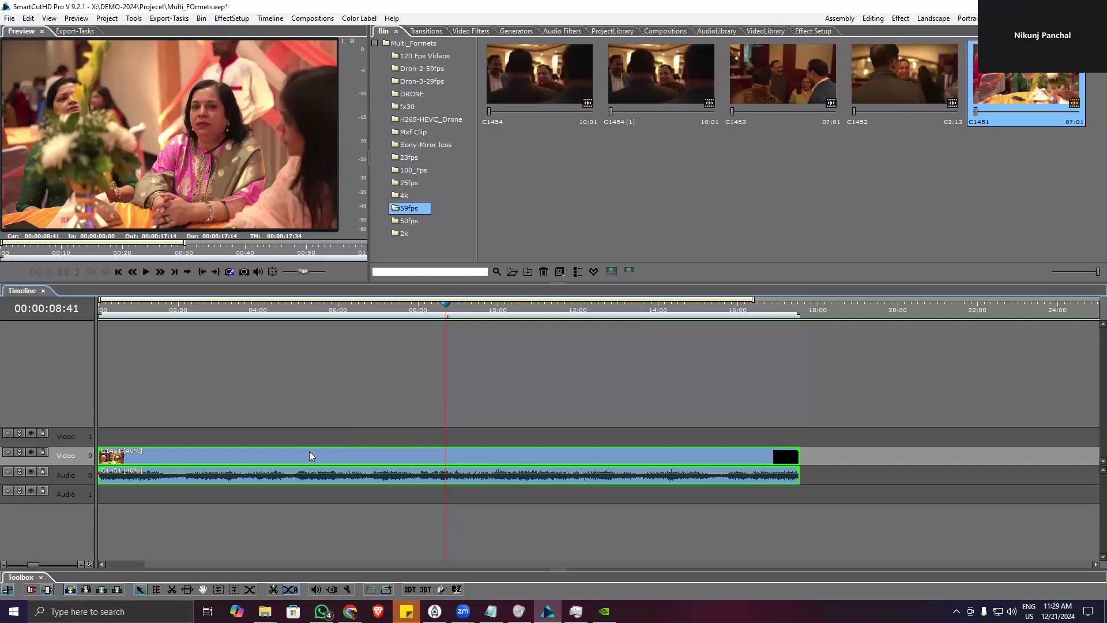
- Delete clip C1451 from the timeline
drag(316, 450, 339, 494)
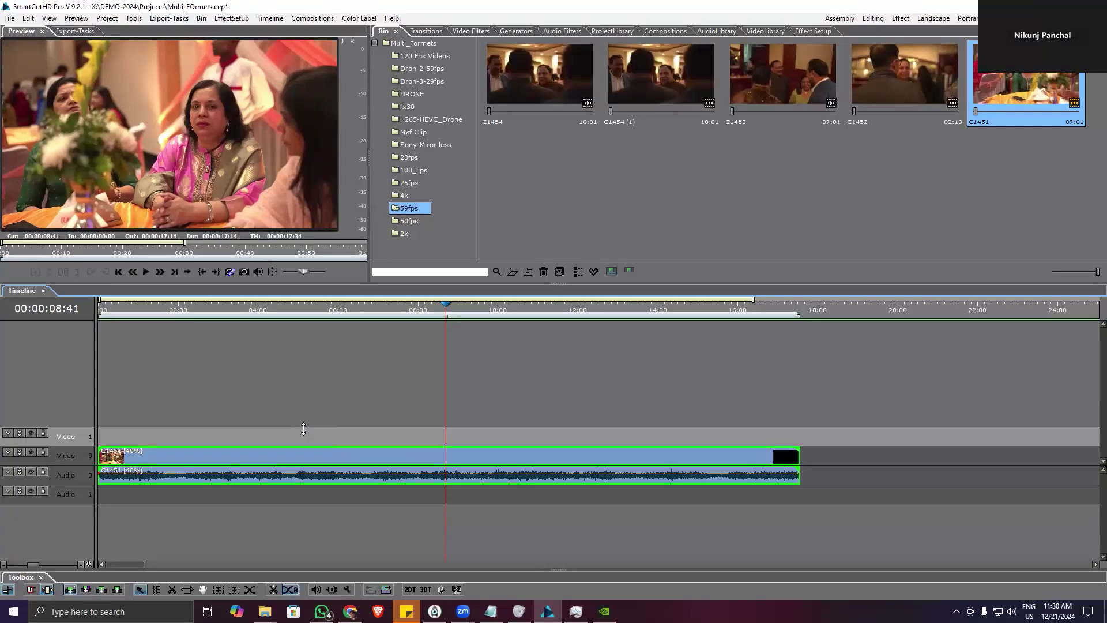
right_click(281, 405)
click(346, 456)
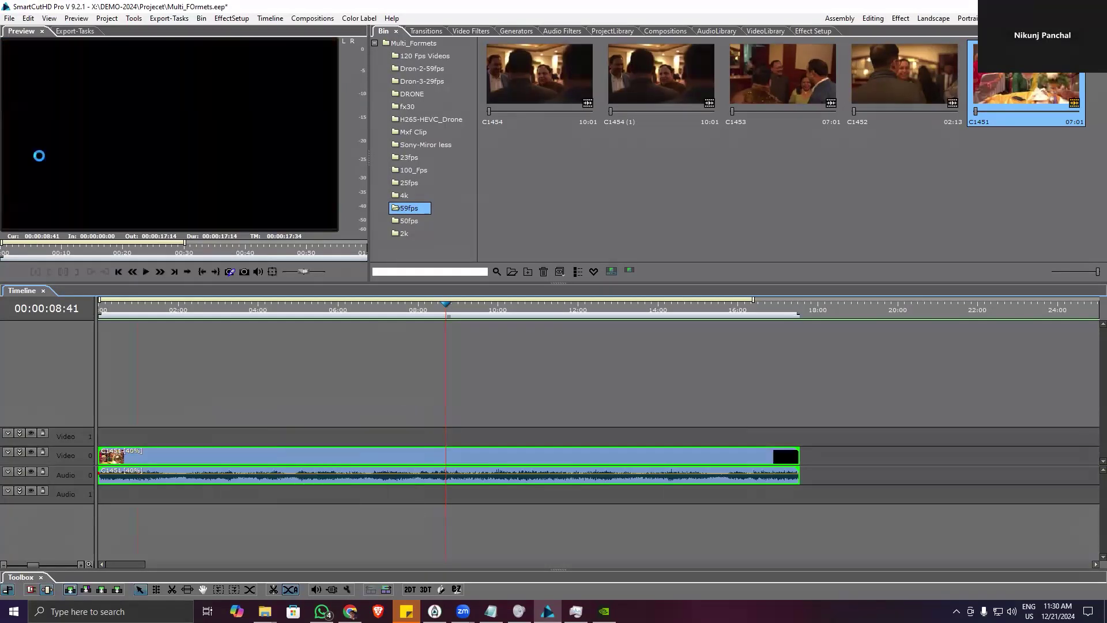
click(10, 18)
click(27, 33)
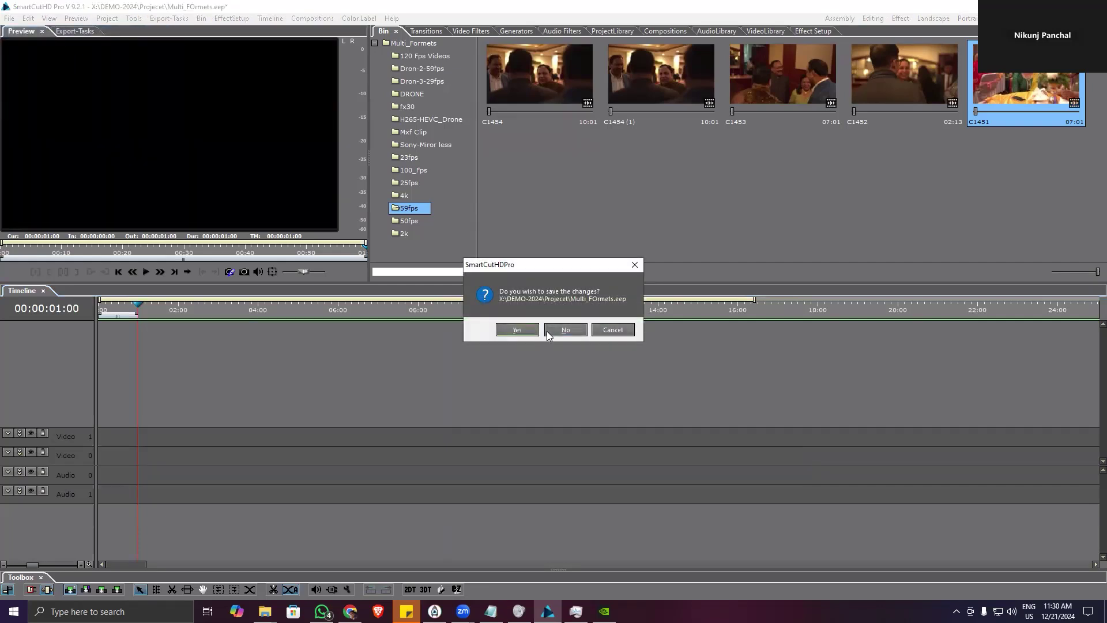
click(613, 329)
- Create a new project named dfdfdfd with the H264 Youtube Full HD 1080p 25 preset, saving the changes to Multi_FOrmets
click(10, 18)
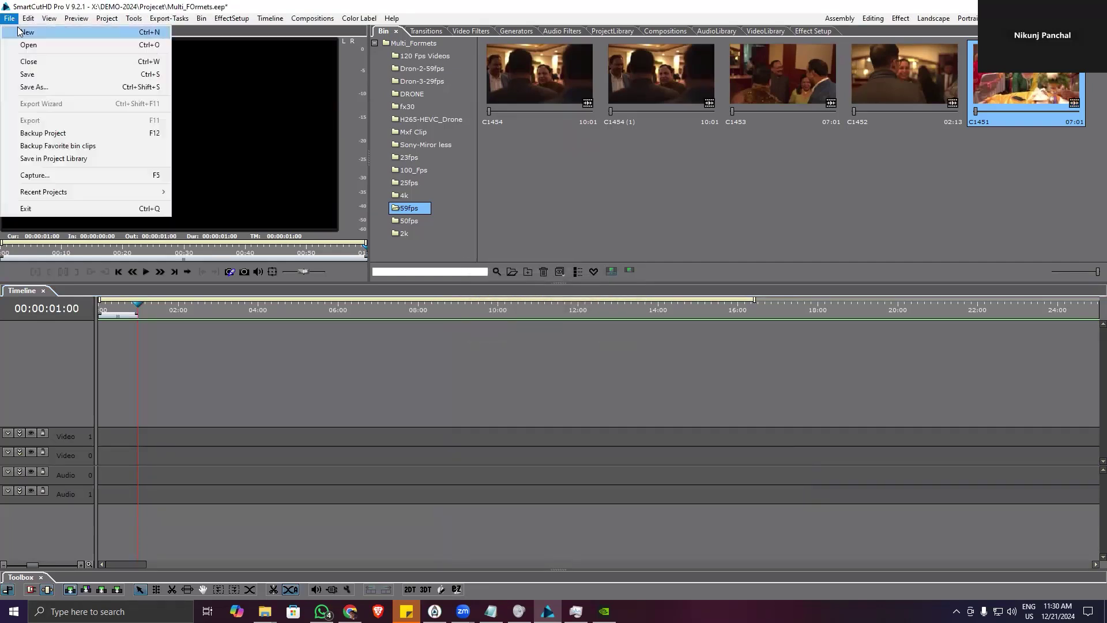
click(23, 33)
click(520, 329)
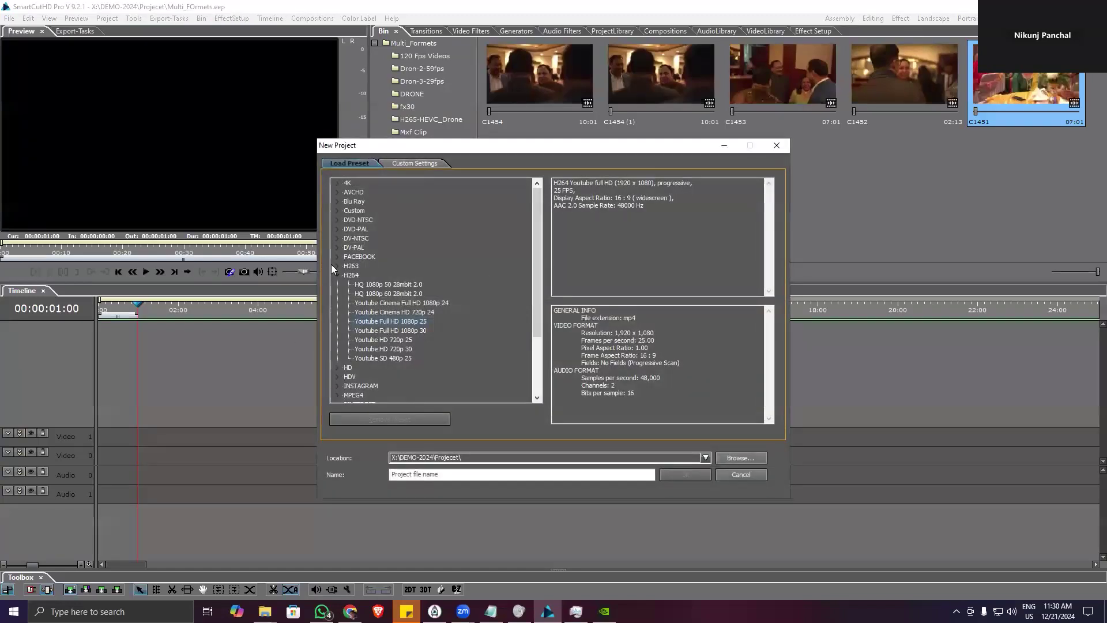
click(458, 475)
text(demo)
click(685, 474)
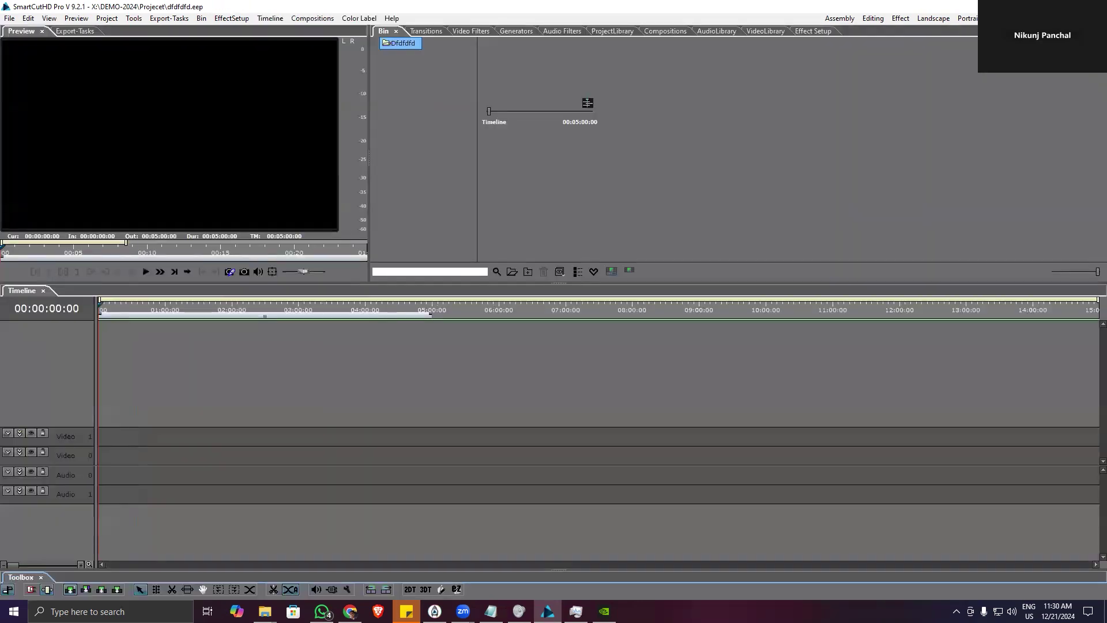
double_click(741, 131)
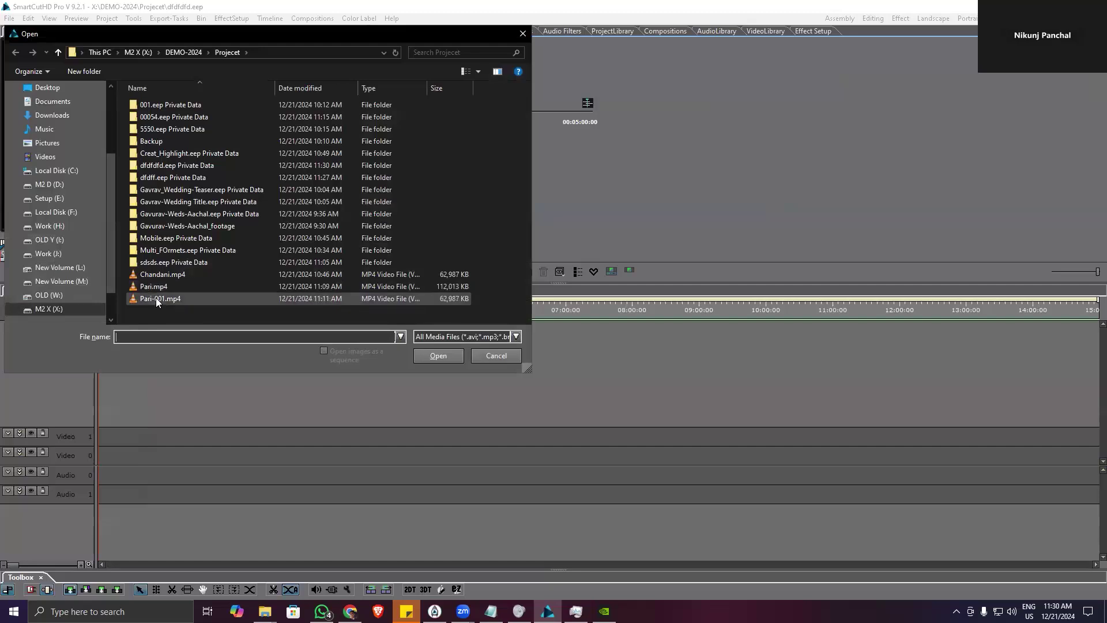
click(183, 51)
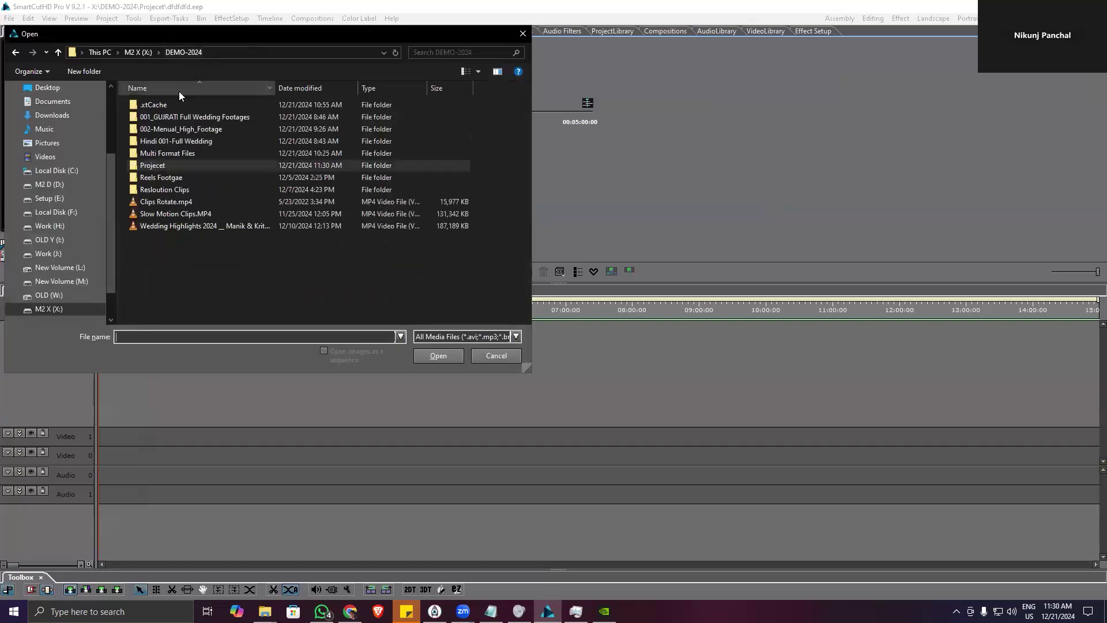
double_click(194, 192)
drag(421, 188, 214, 120)
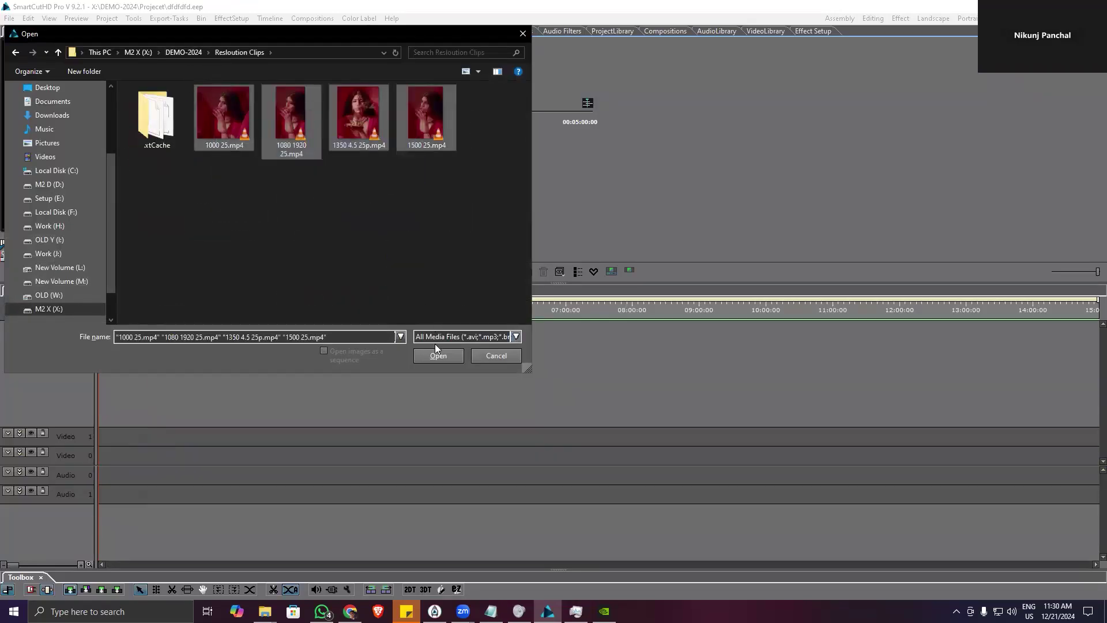
click(439, 355)
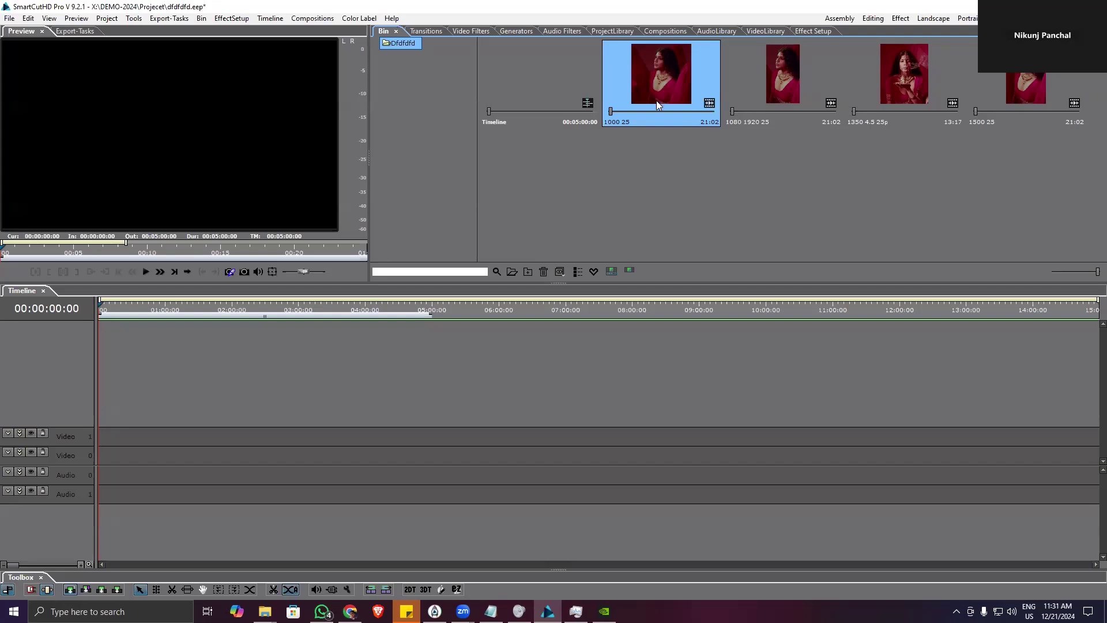
- Place clip 1000 25 at the start of track Video 0, changing the project settings to match it, and play it
drag(662, 101, 103, 452)
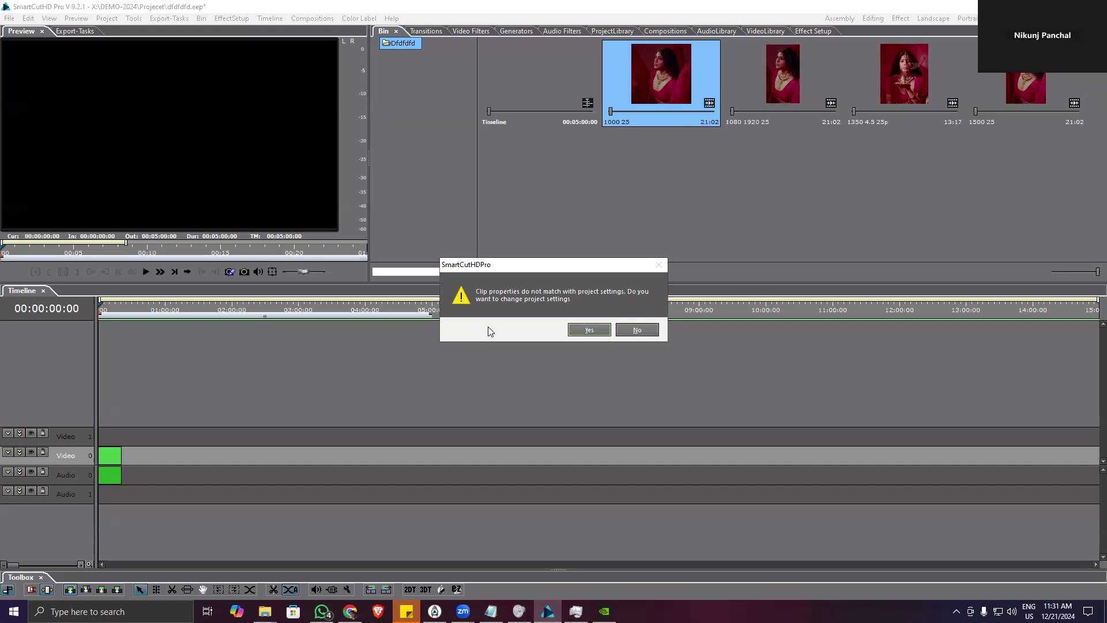
click(589, 332)
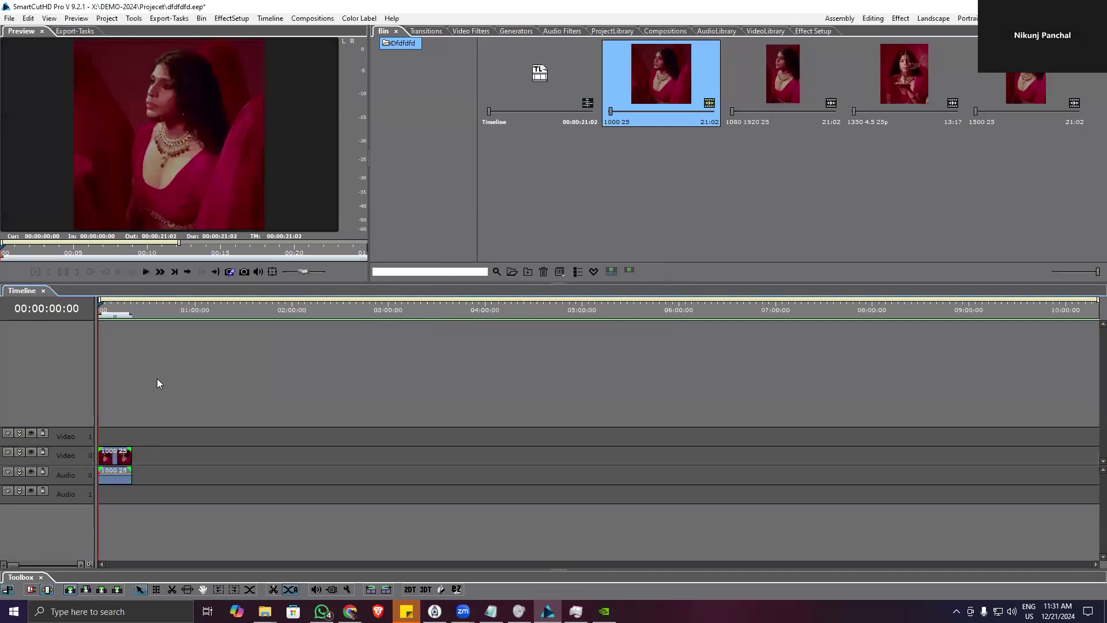
key(space)
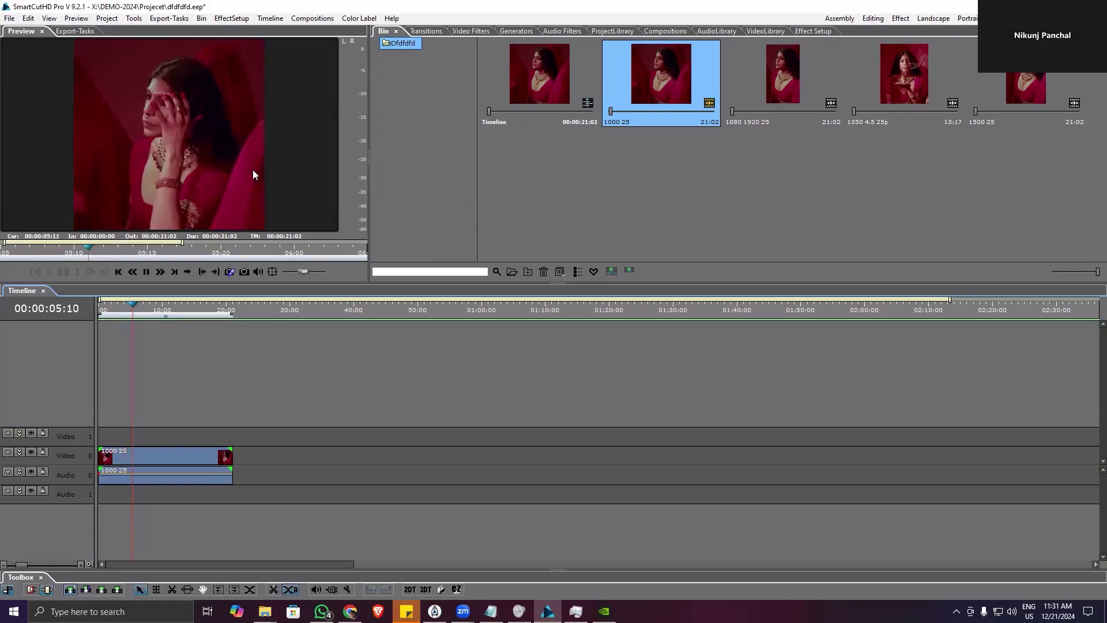
- Delete clip 1000 25 from the timeline and check the edit format in the project settings
click(198, 482)
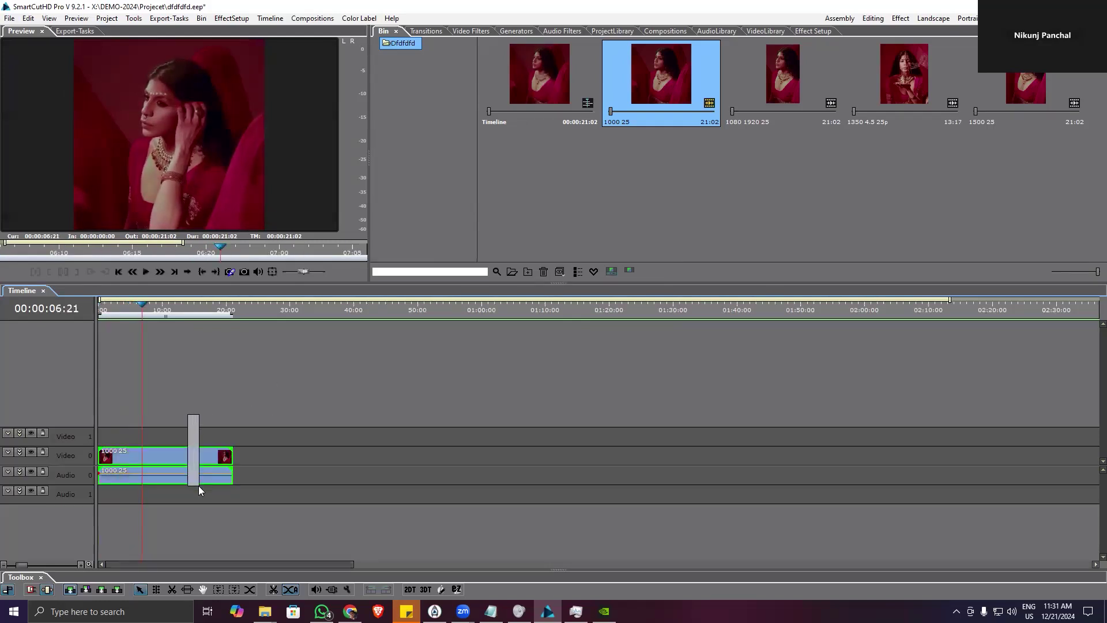
key(Delete)
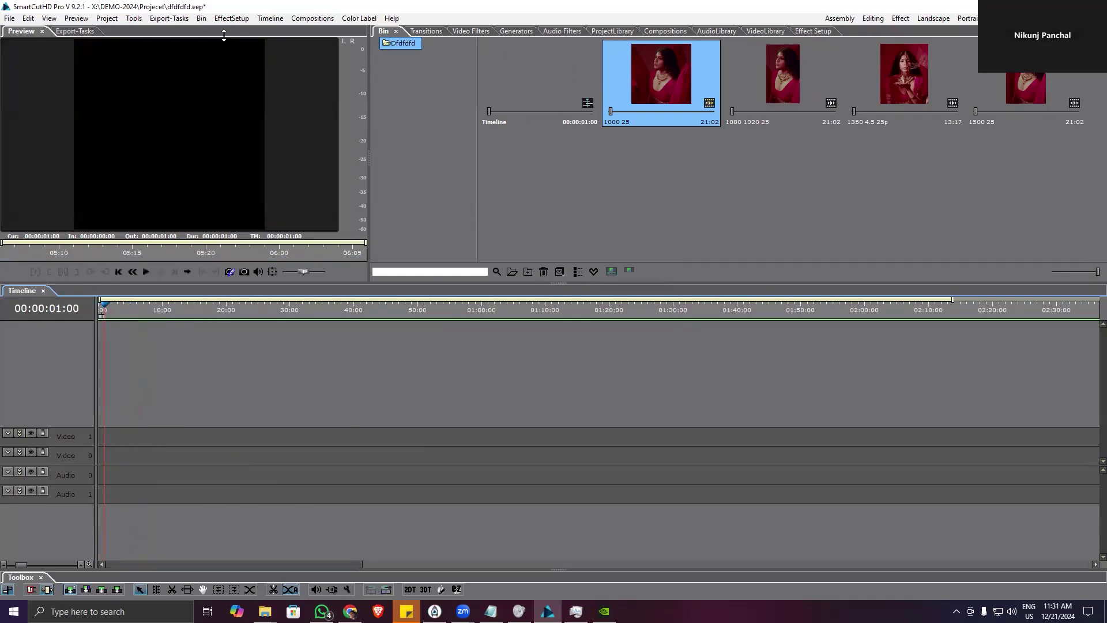
click(115, 21)
click(121, 63)
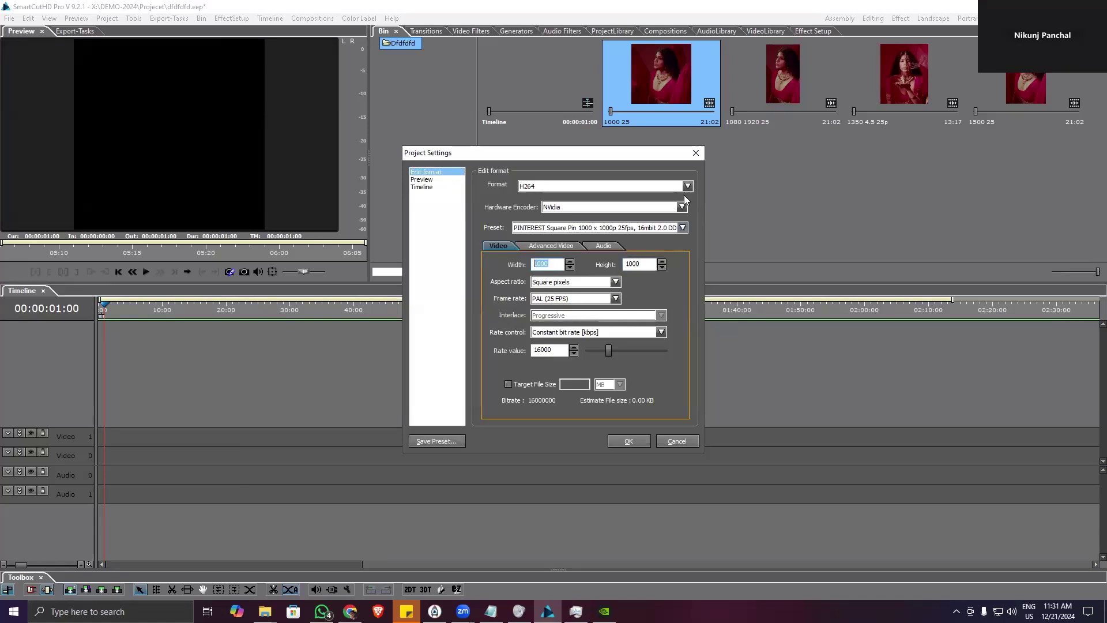
click(696, 152)
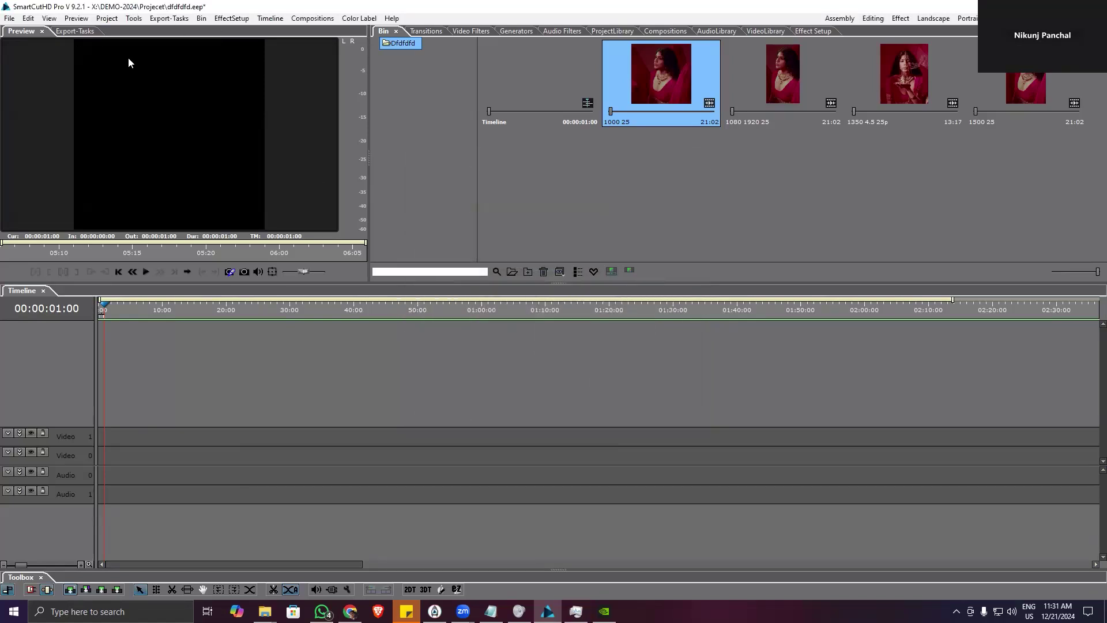
click(779, 80)
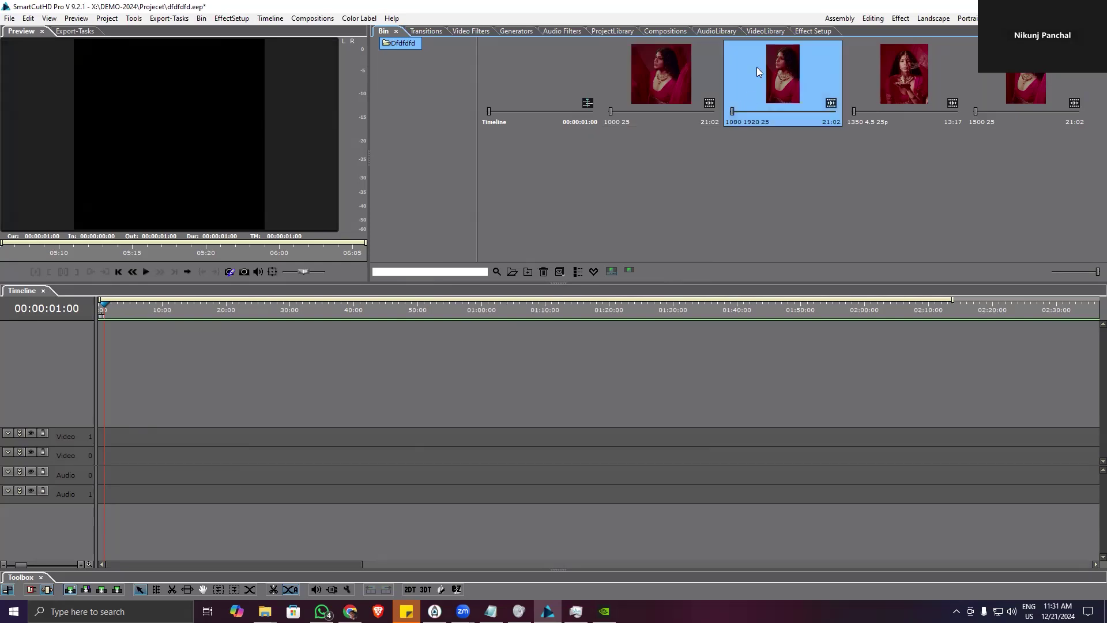
drag(773, 81, 104, 455)
click(589, 330)
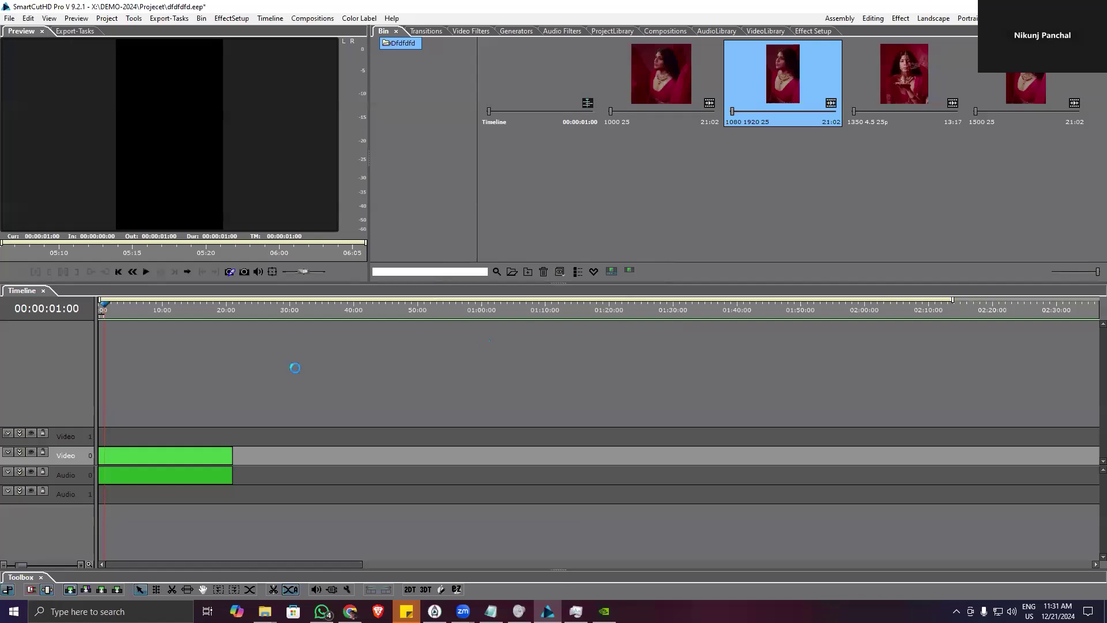
click(927, 22)
click(966, 18)
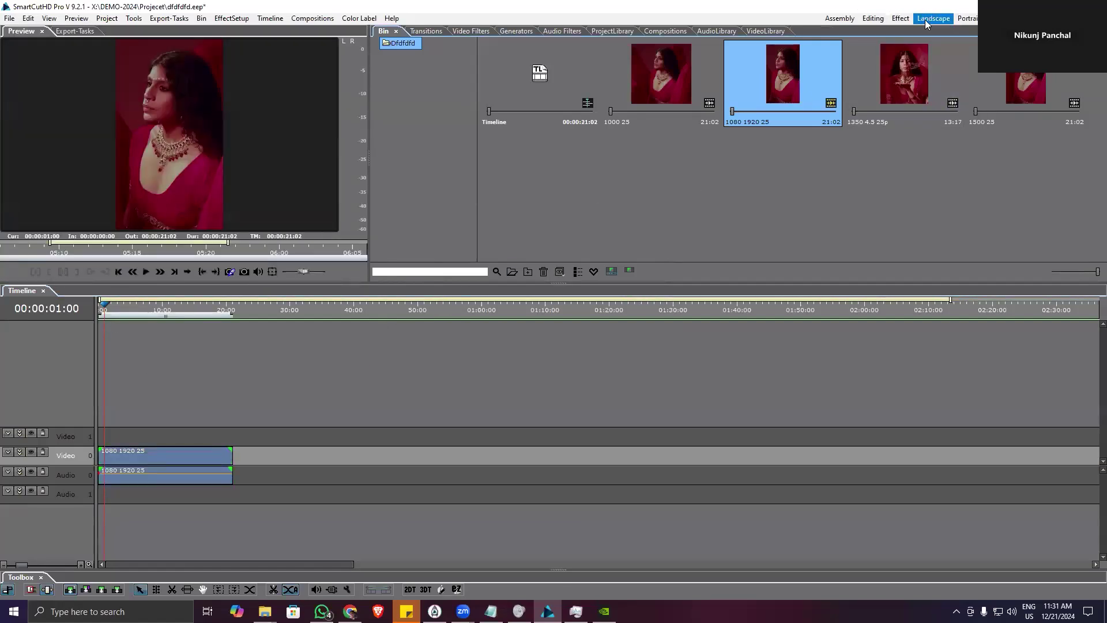
click(475, 311)
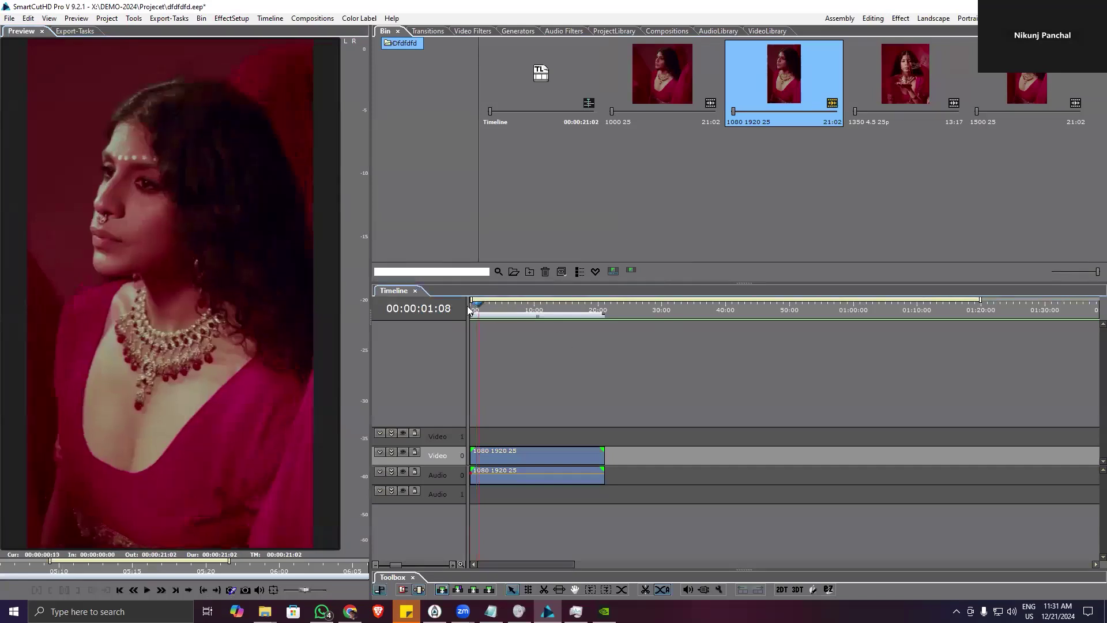
key(space)
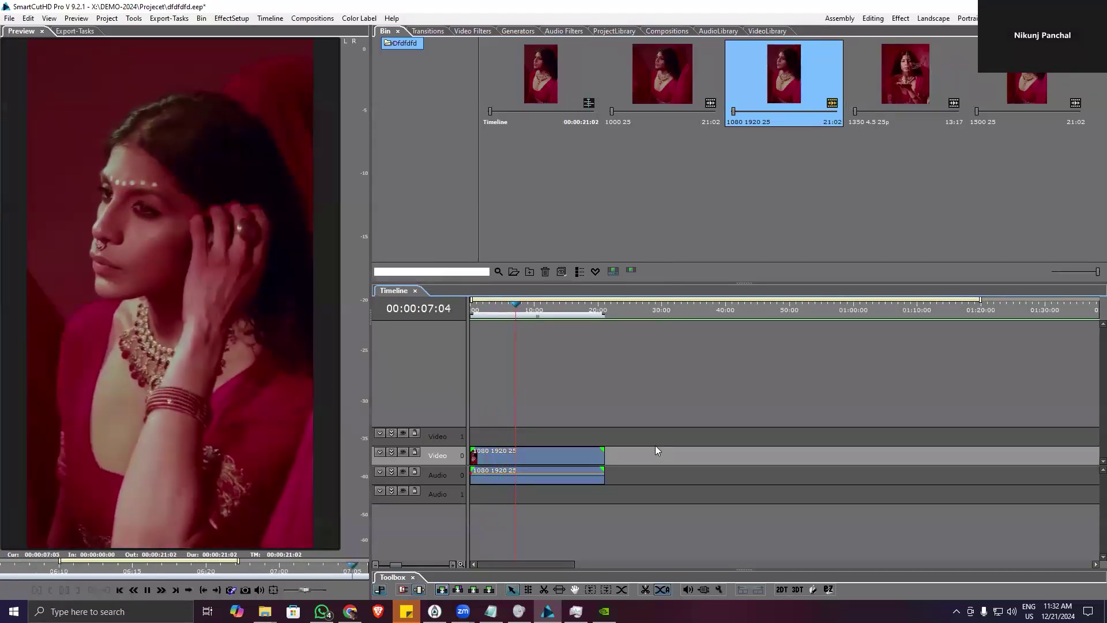
key(space)
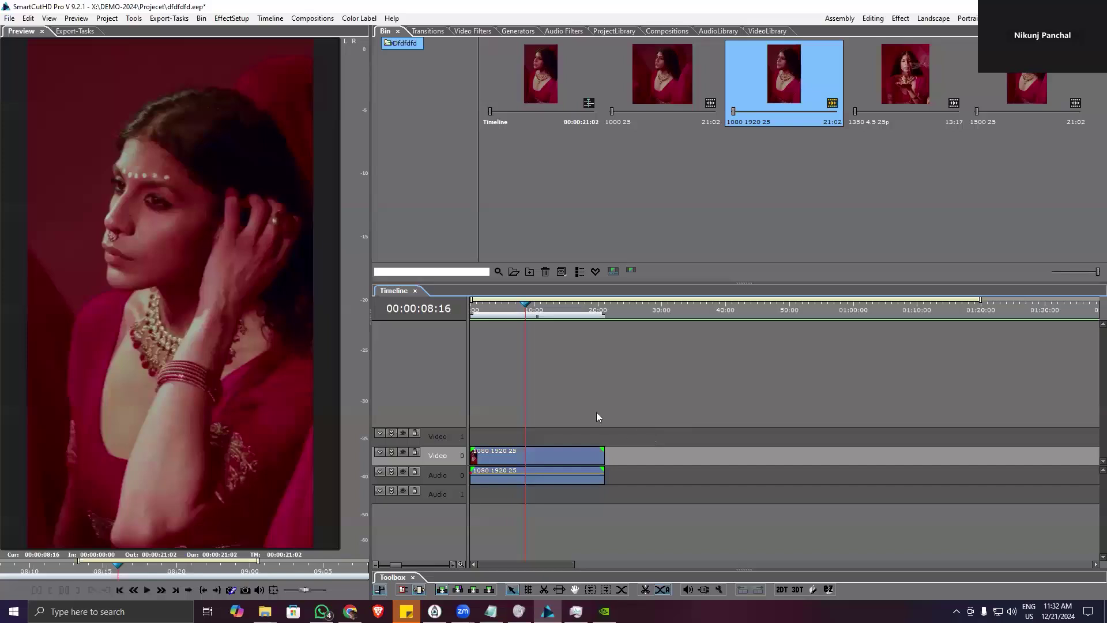
key(space)
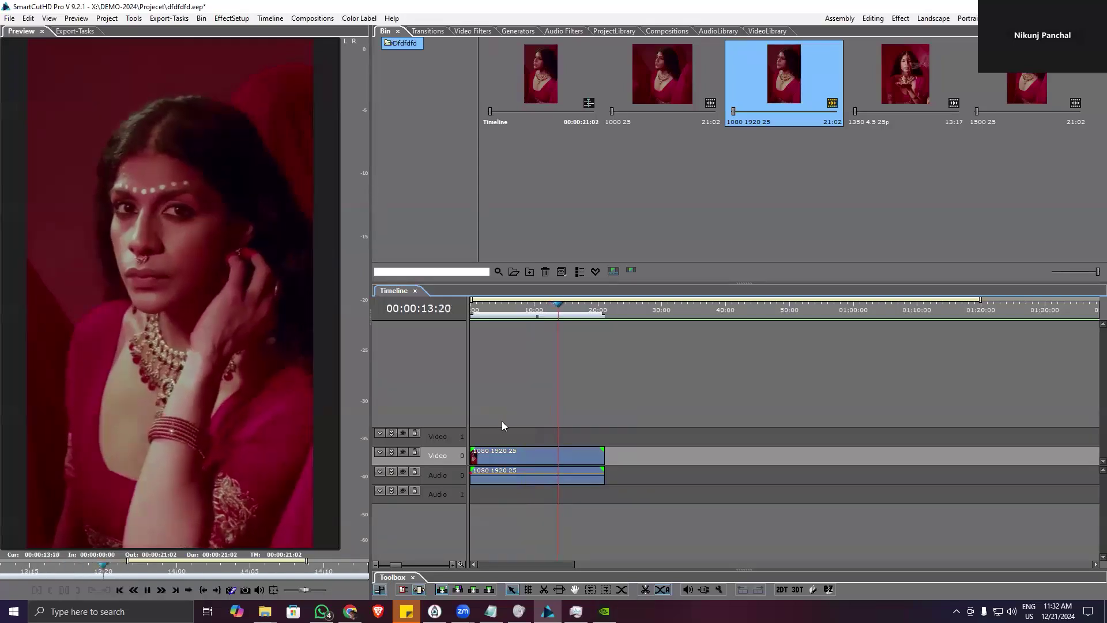
drag(507, 430, 573, 505)
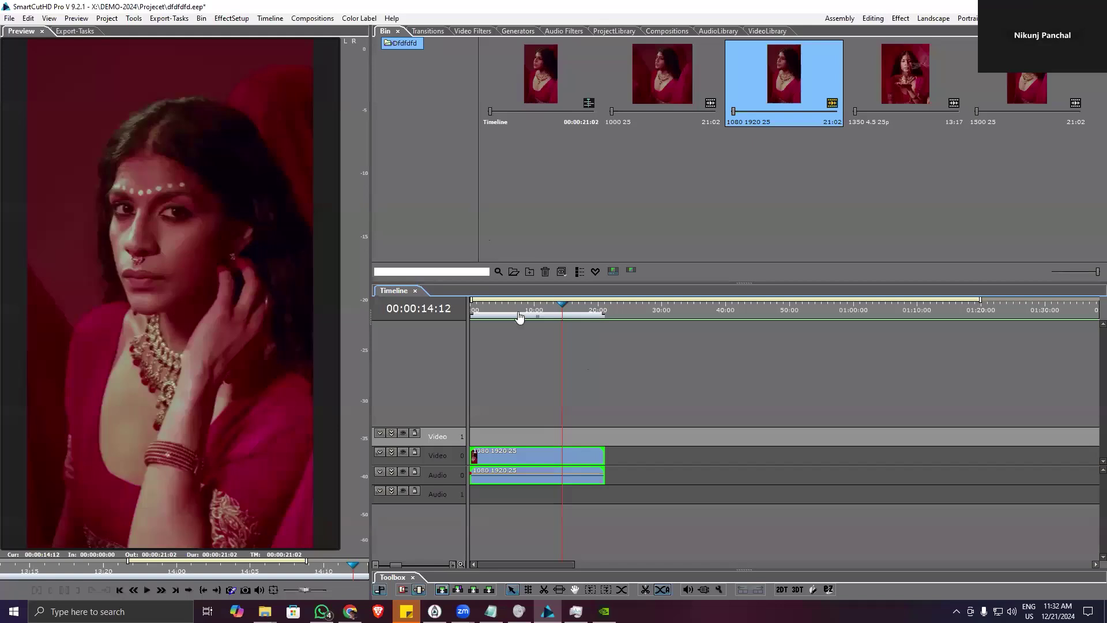
drag(493, 417, 571, 494)
key(Delete)
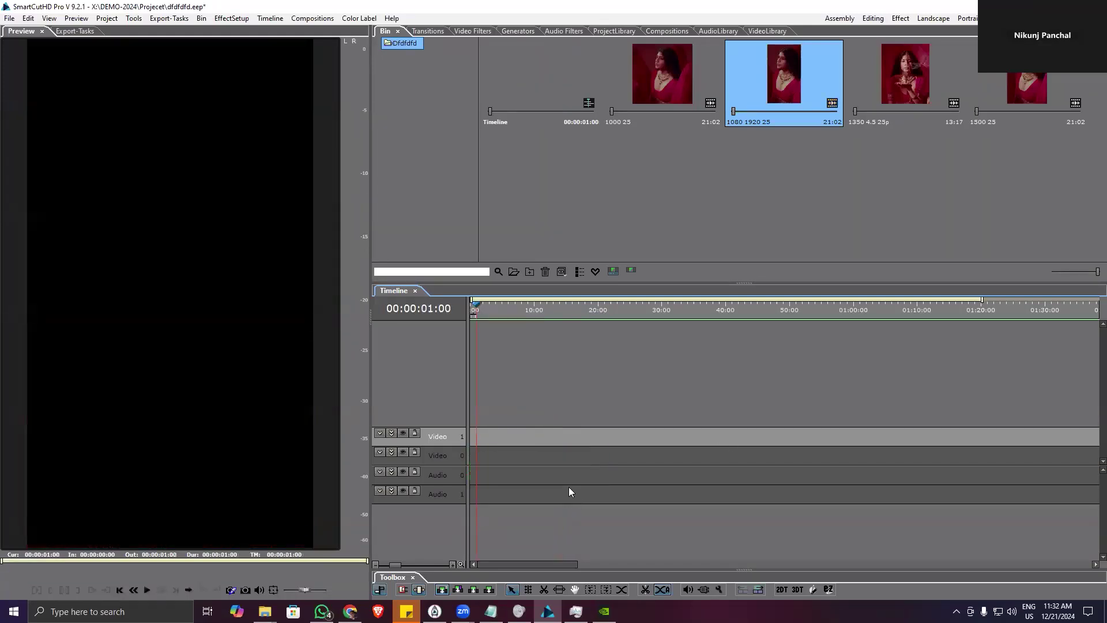
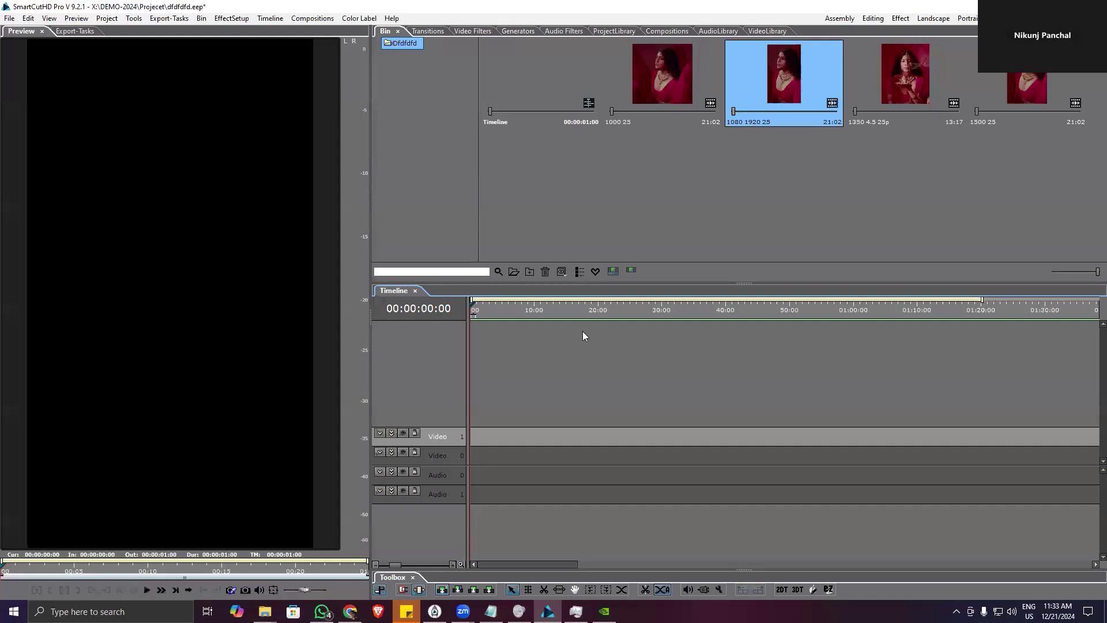
- Create a new project named fgfg with the H264 Youtube Full HD 1080p 25 preset, discarding the changes to dfdfdfd
click(10, 22)
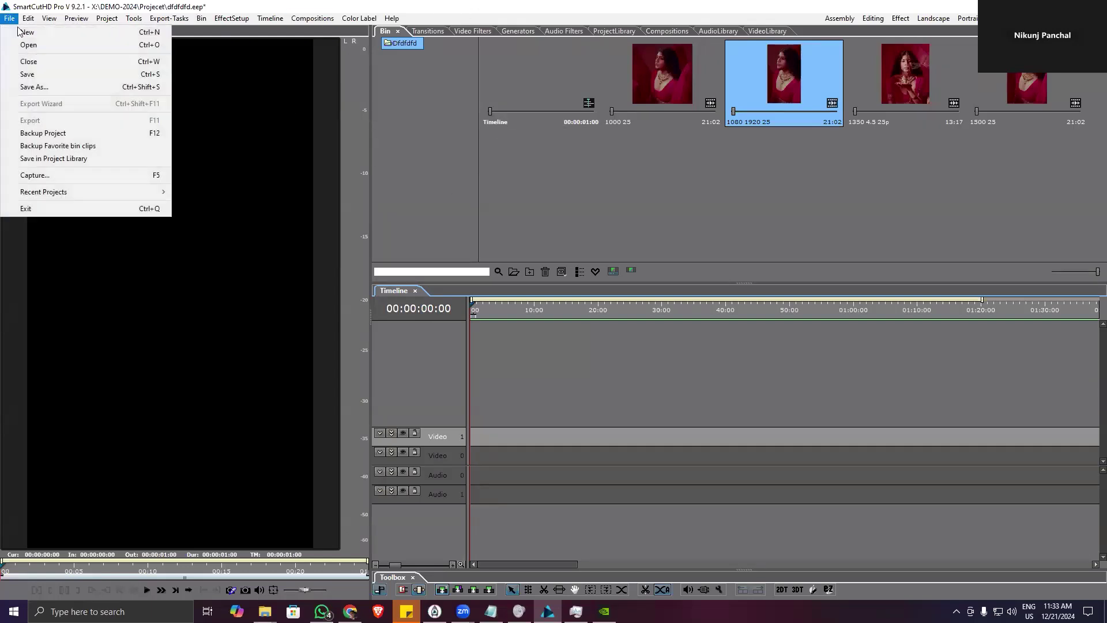
click(23, 31)
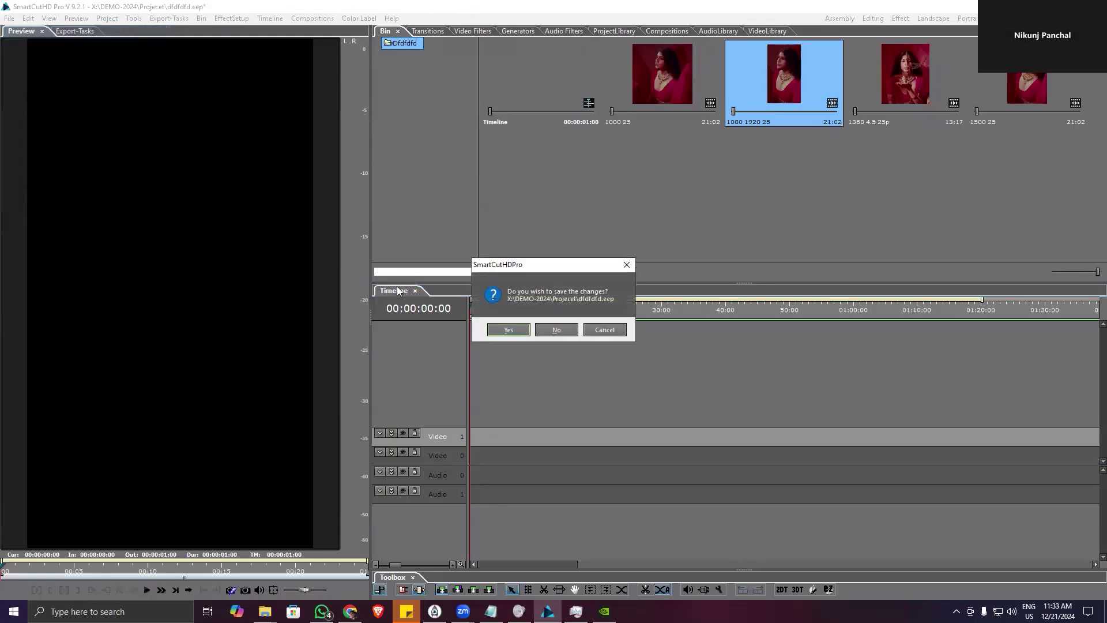
click(558, 330)
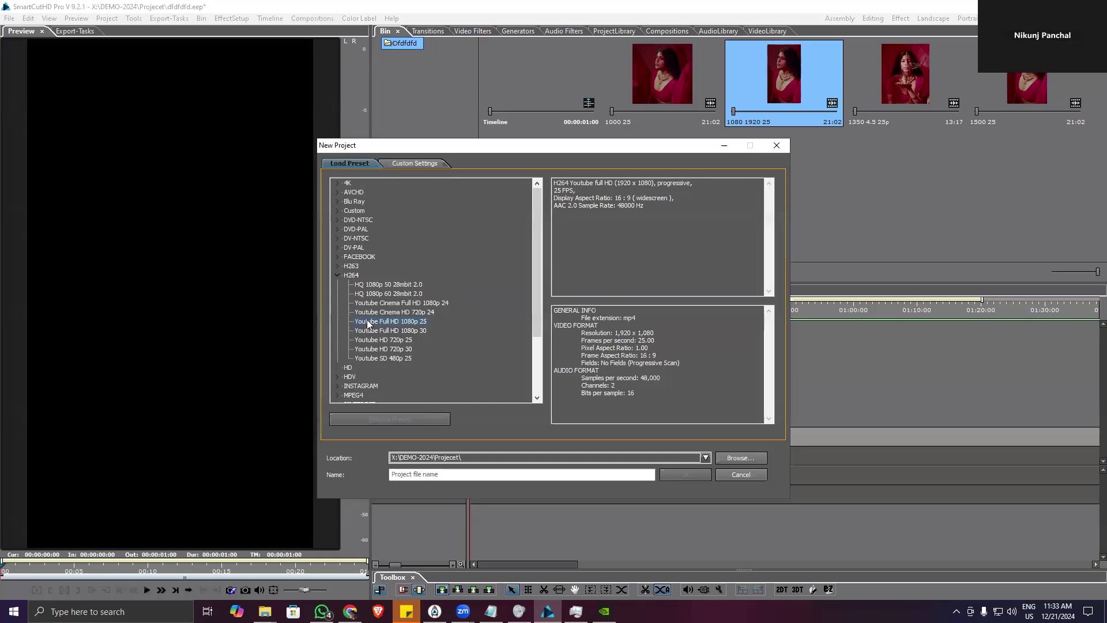
click(405, 476)
text(fgfg)
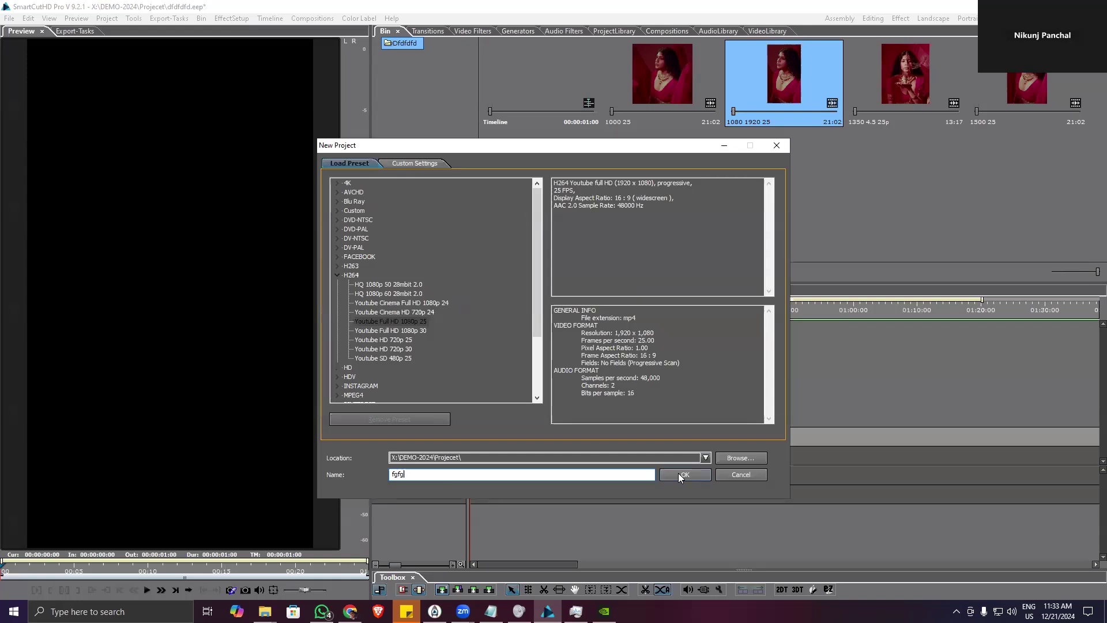
scroll(418, 328, down, 3)
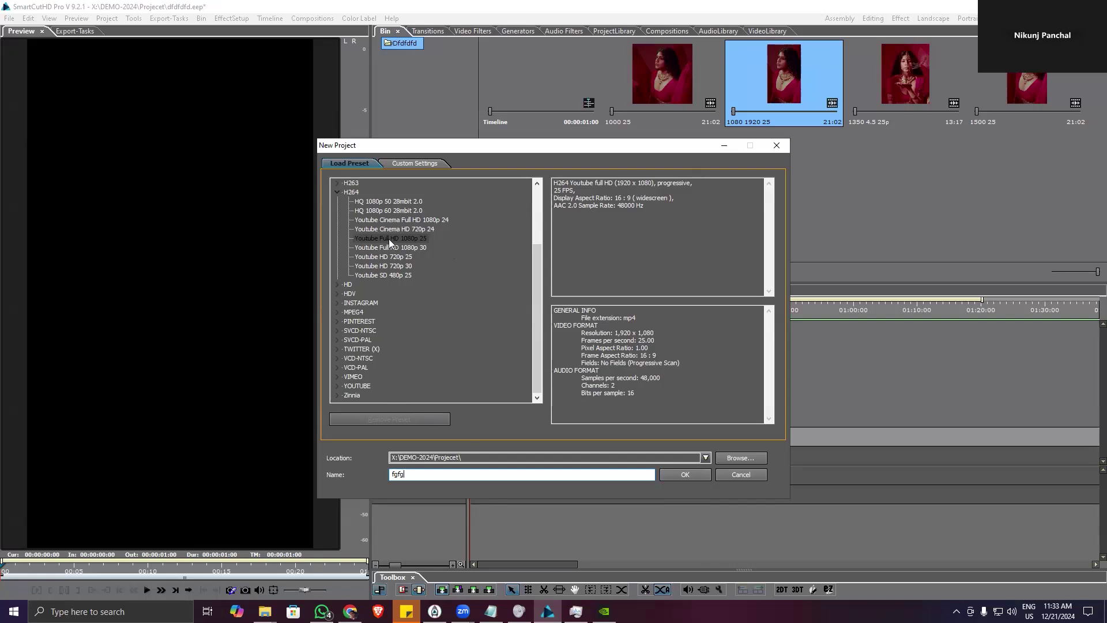
click(682, 478)
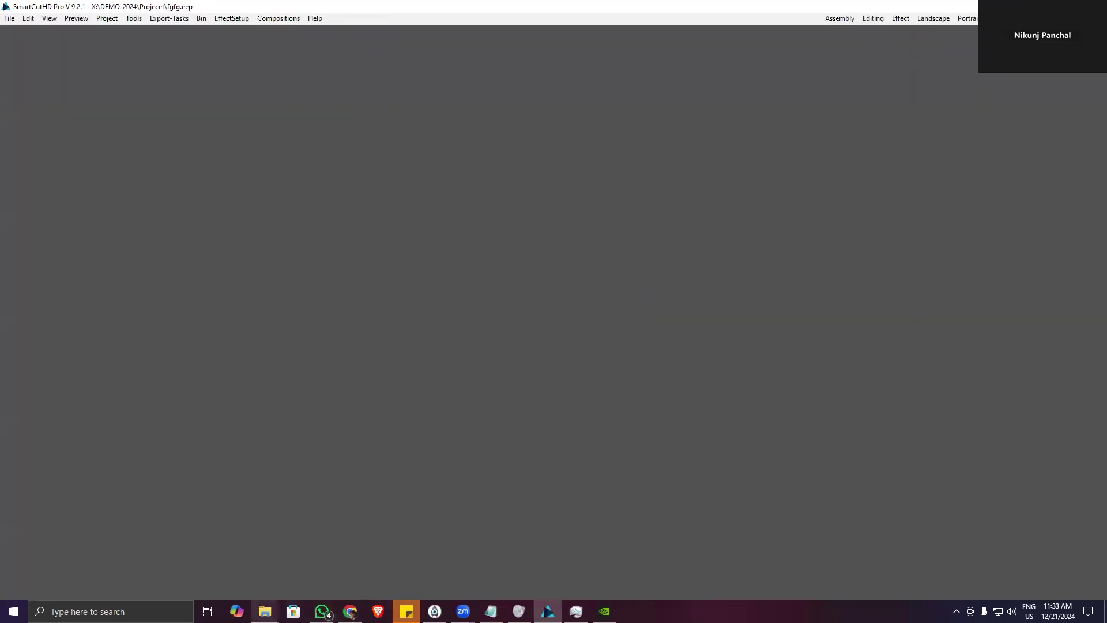
- Bring the Wedding Highlights 2024 video from File Explorer into the bin and place it at the start of track Video 0
mouse_move(264, 612)
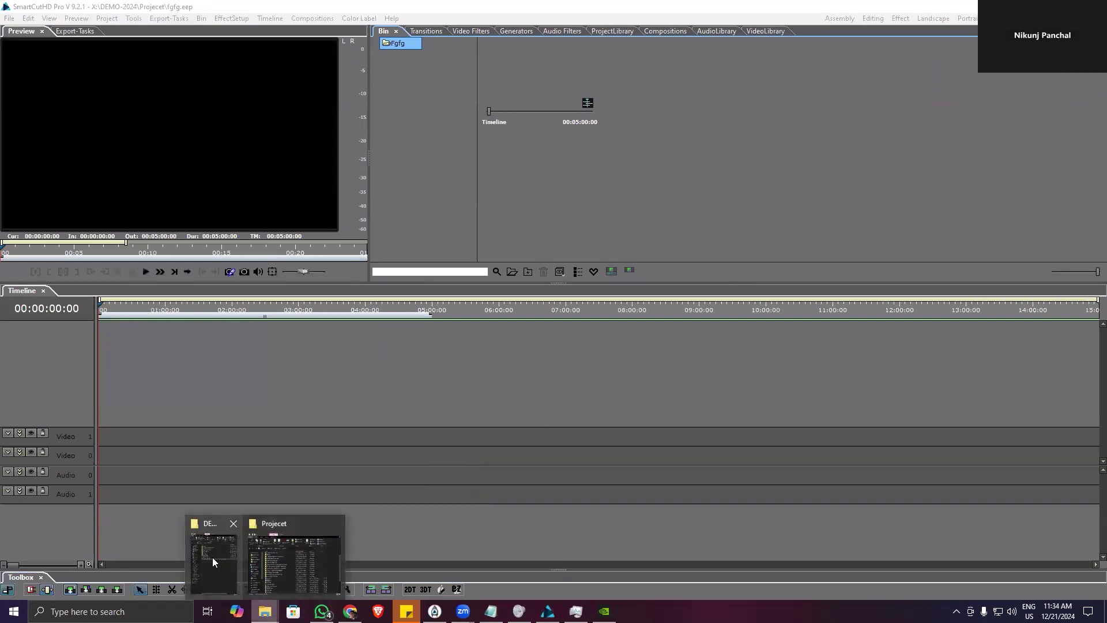
drag(1106, 166, 704, 139)
drag(649, 101, 99, 456)
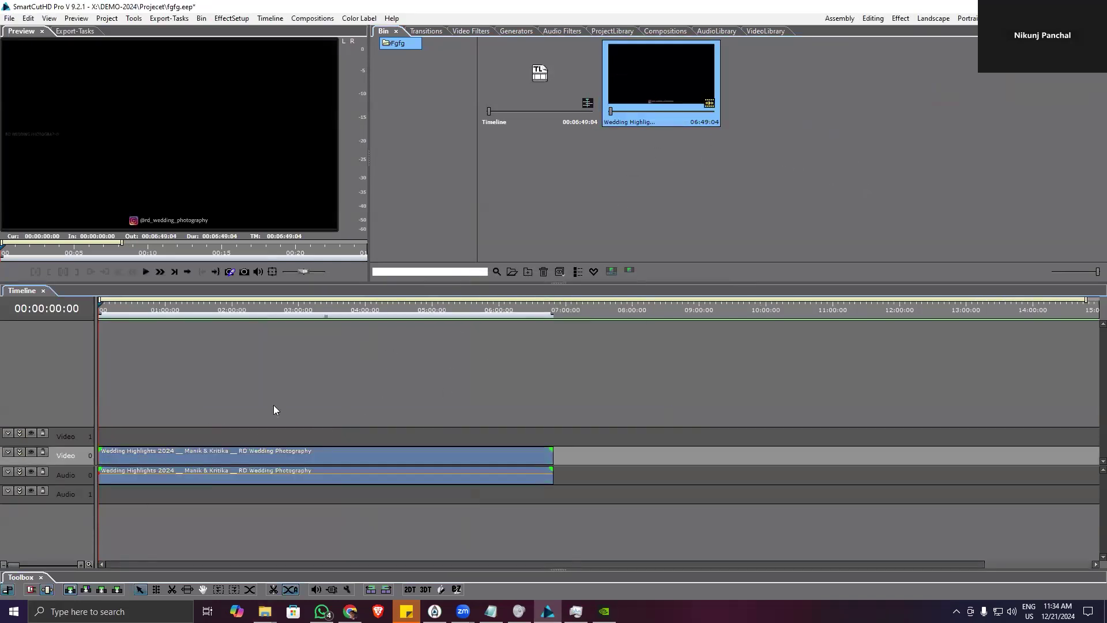
- Play the first few seconds of the Wedding Highlights 2024 clip, pause it and make track Audio 0 active
key(space)
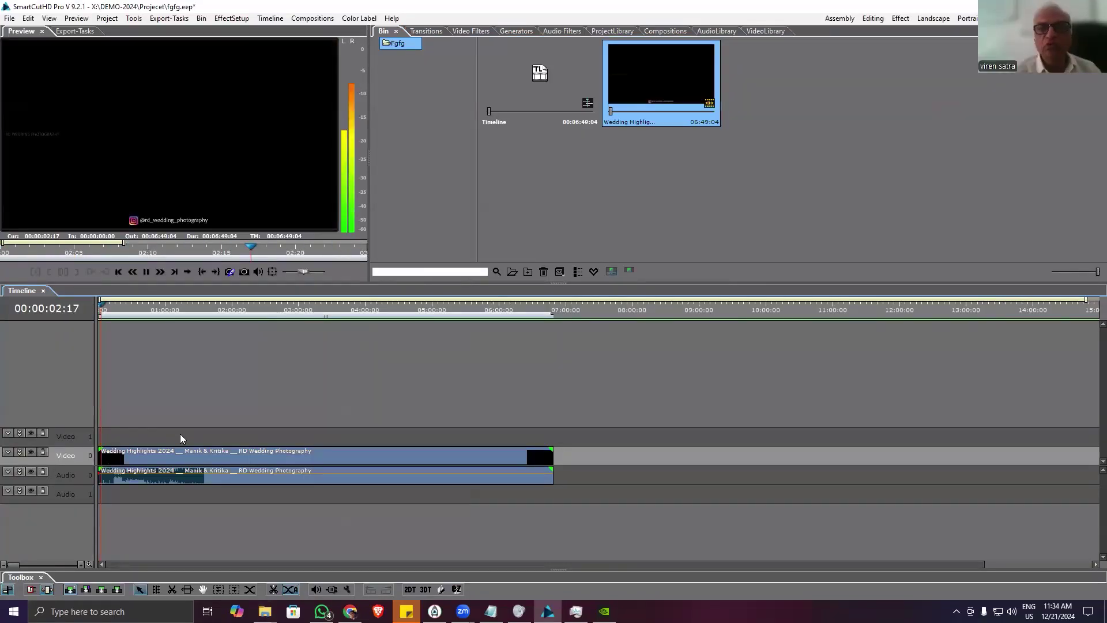
key(space)
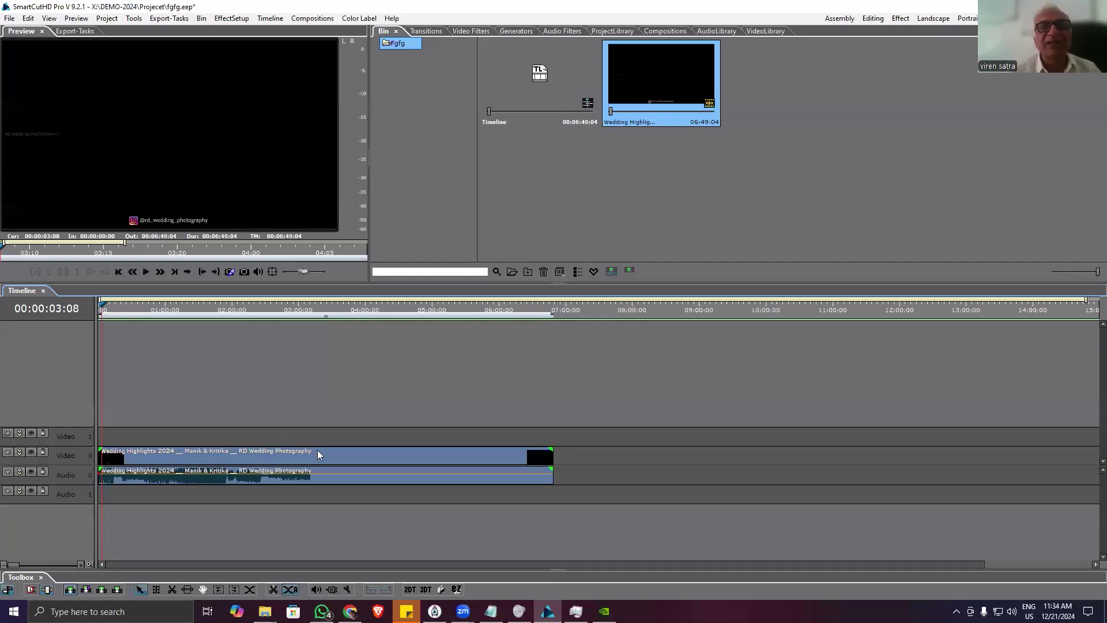
click(295, 476)
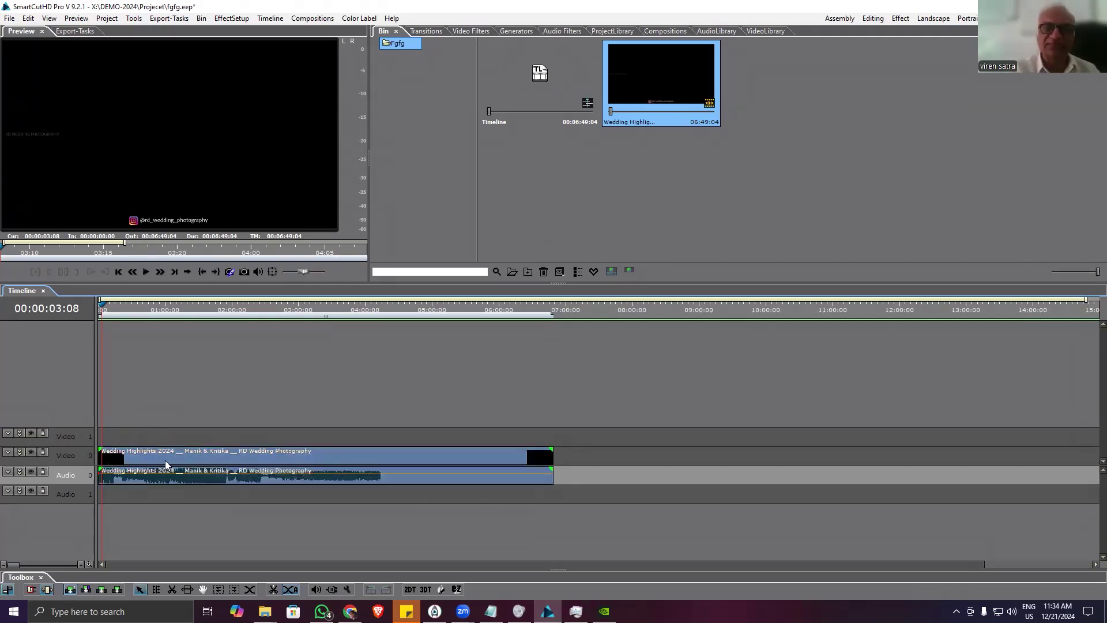
- Unlink the audio from the Wedding Highlights 2024 video clip and select only its video part on track Video 0
click(144, 456)
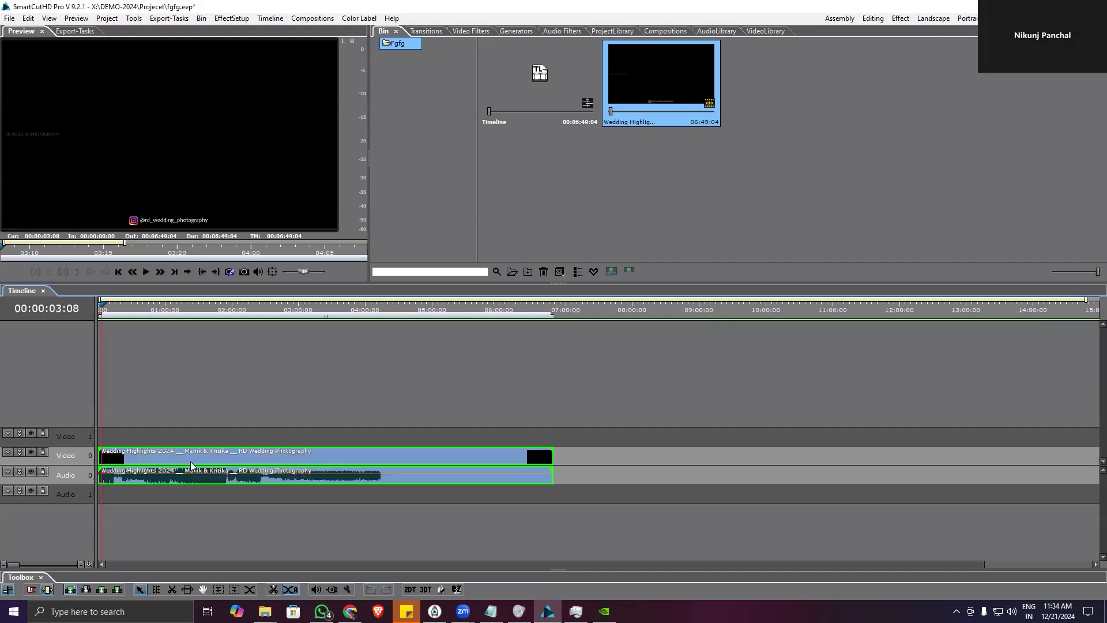
right_click(186, 453)
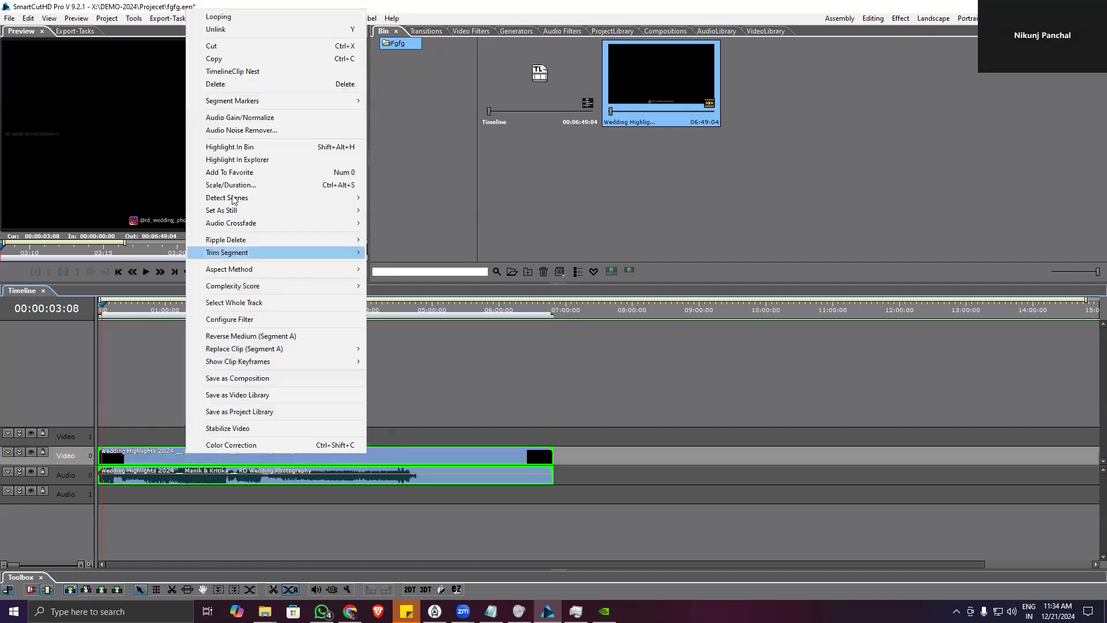
click(153, 456)
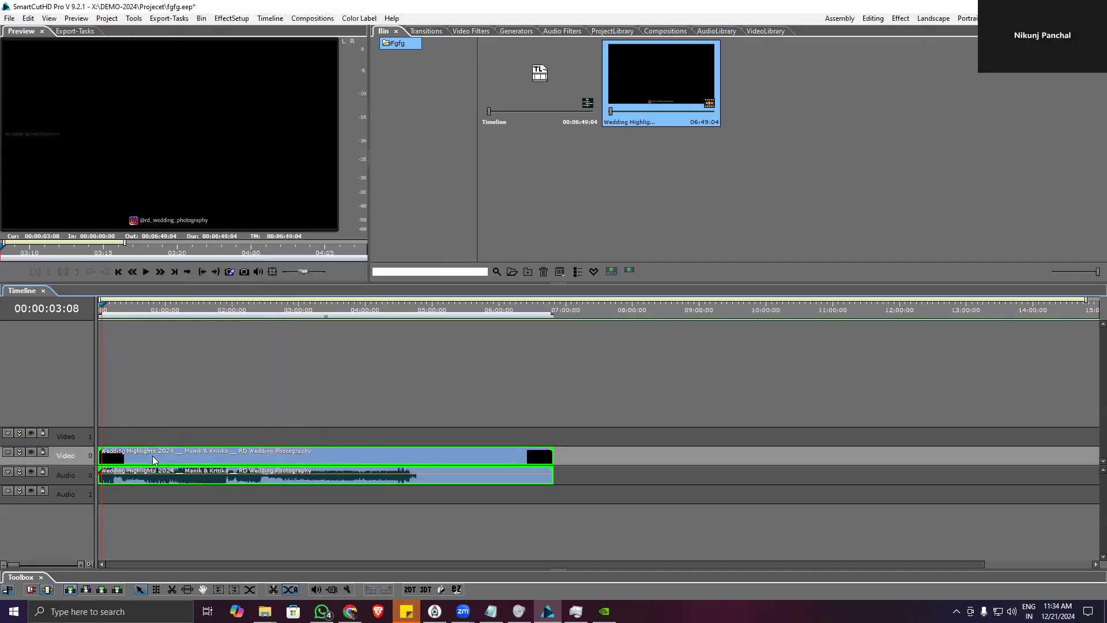
right_click(189, 455)
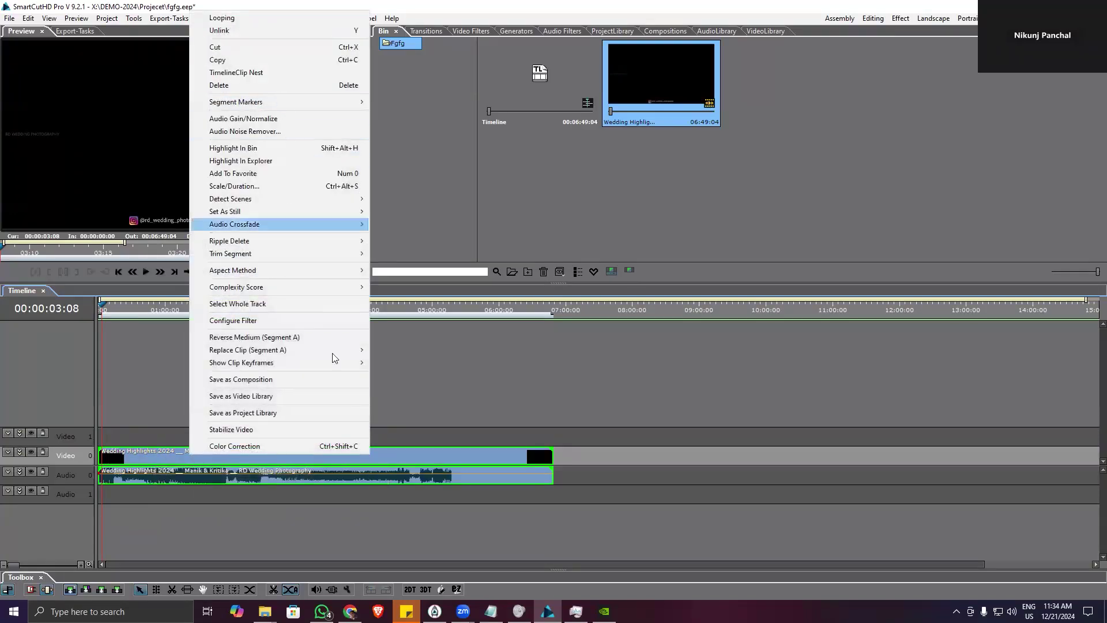
click(489, 445)
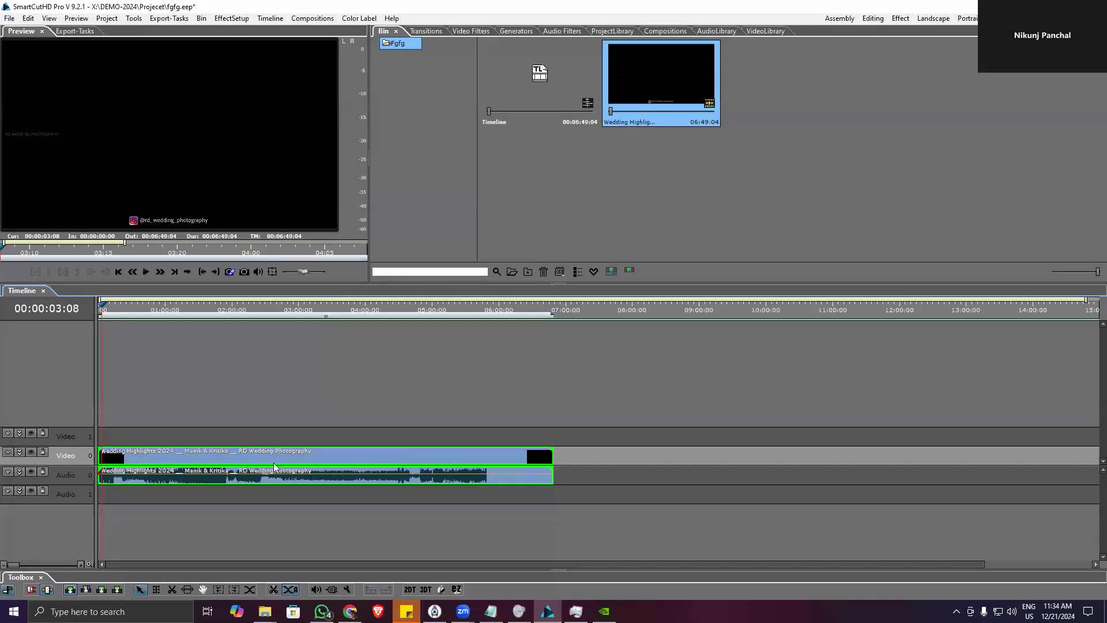
right_click(256, 462)
click(271, 420)
click(578, 484)
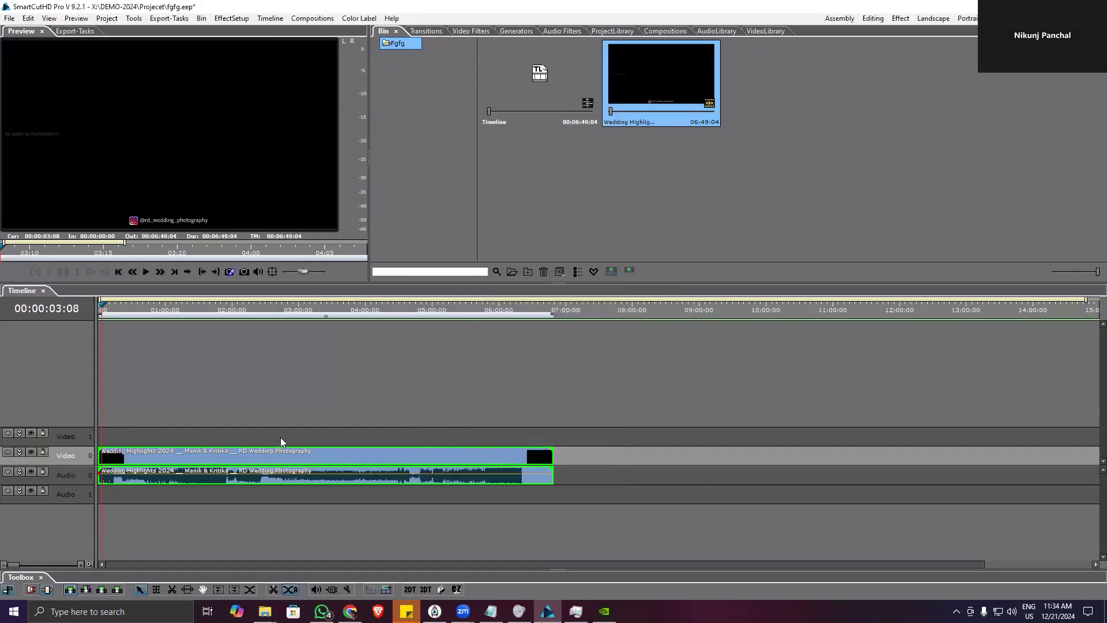
- Run Scene Detect Entire Segment on the Wedding Highlights 2024 video clip to split it into its separate scenes
right_click(246, 451)
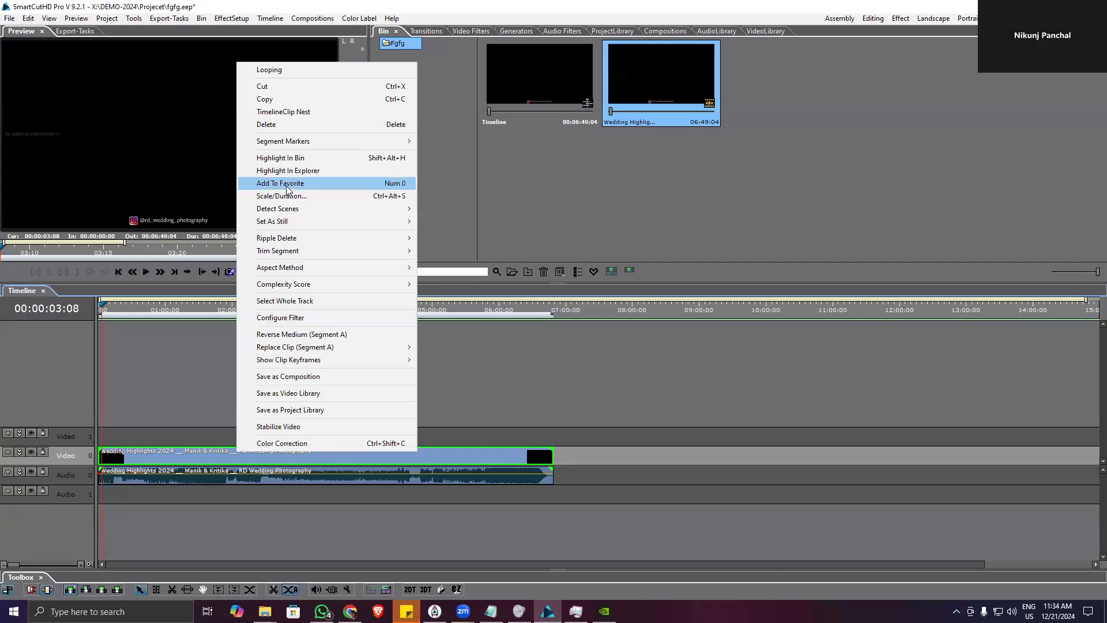
mouse_move(297, 208)
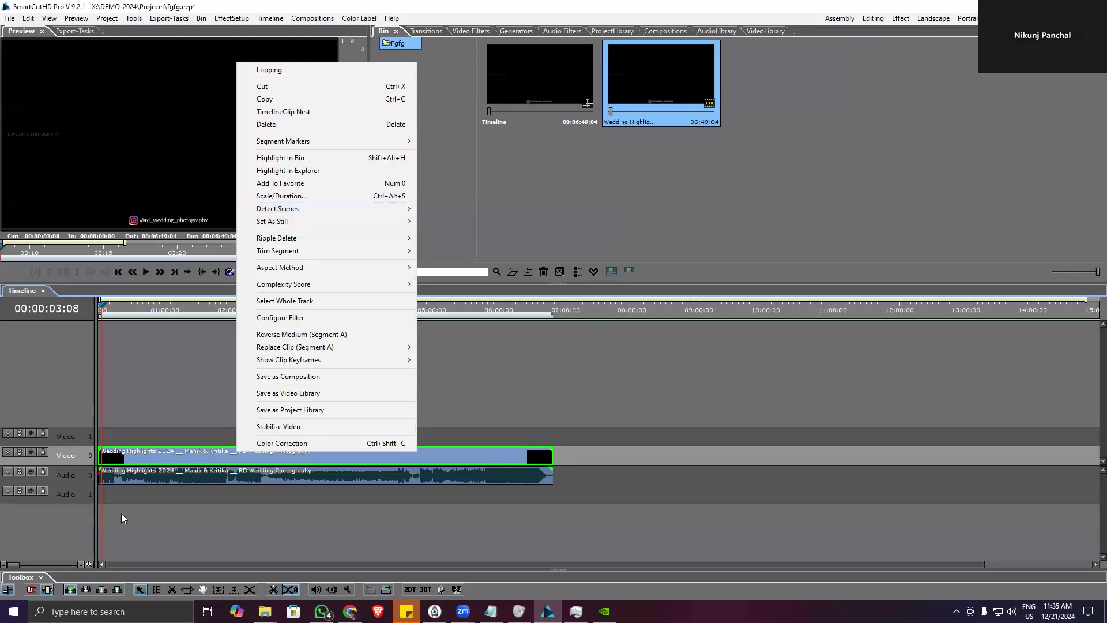
right_click(140, 460)
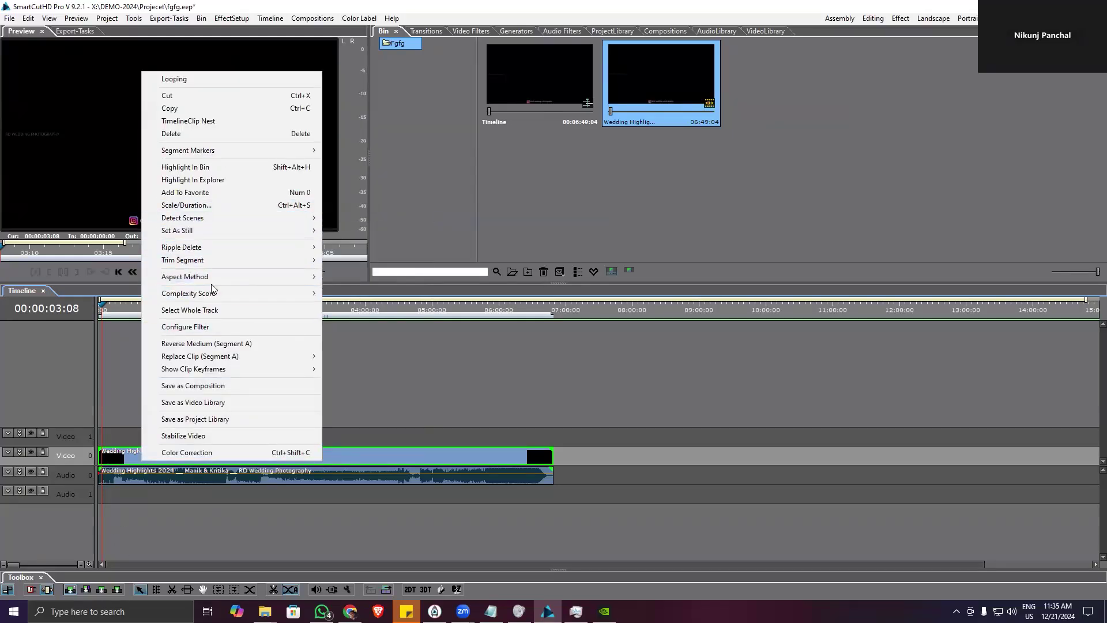
mouse_move(211, 218)
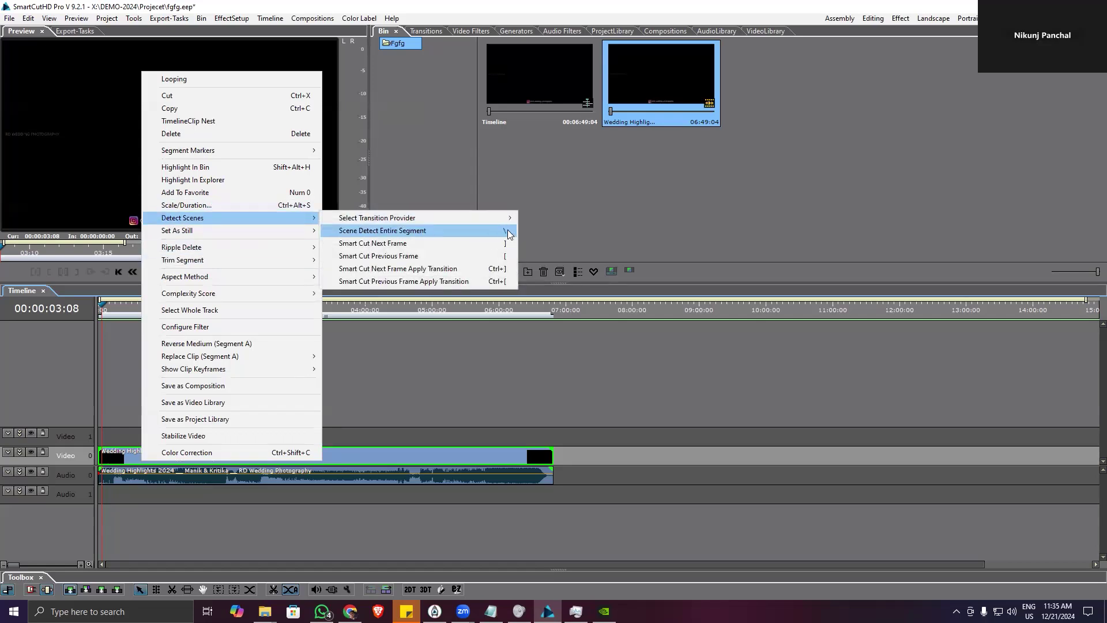
click(418, 233)
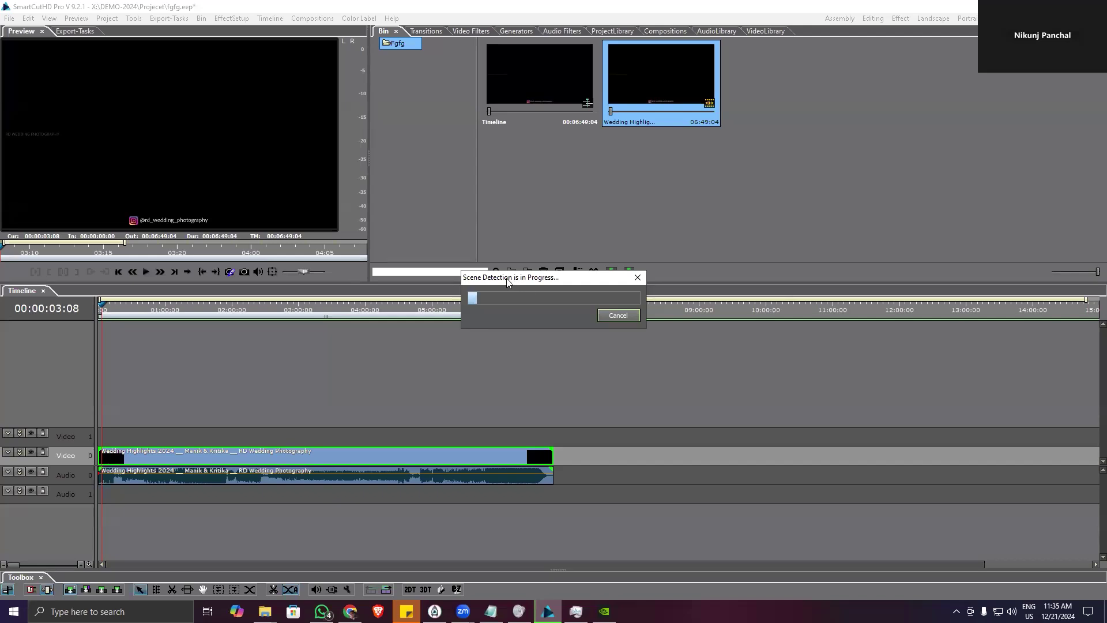
drag(508, 281, 523, 232)
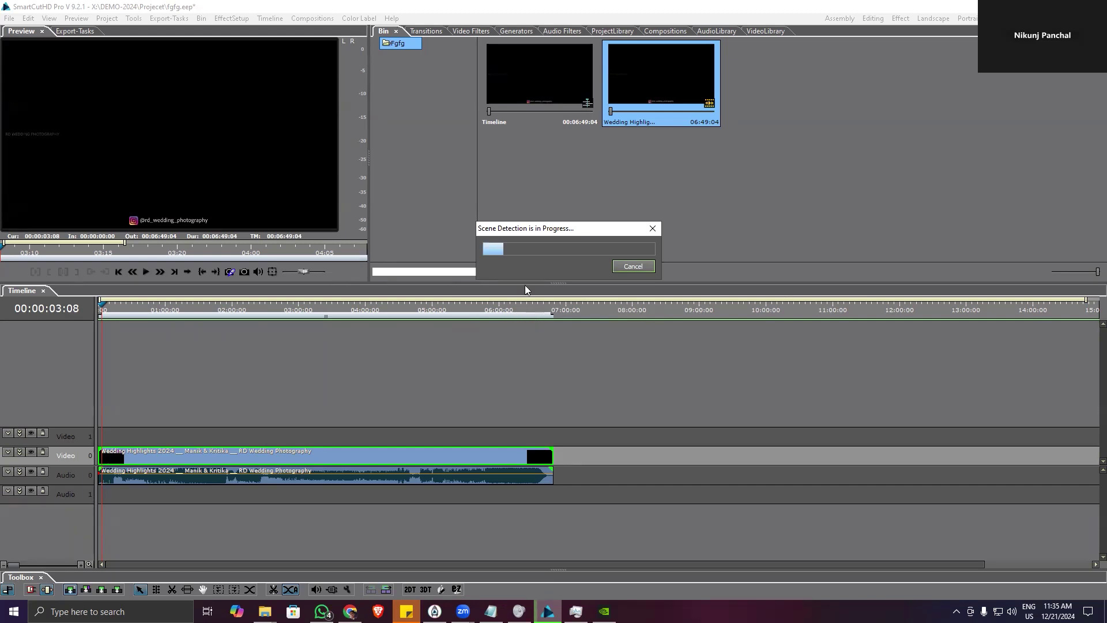
drag(522, 229, 540, 225)
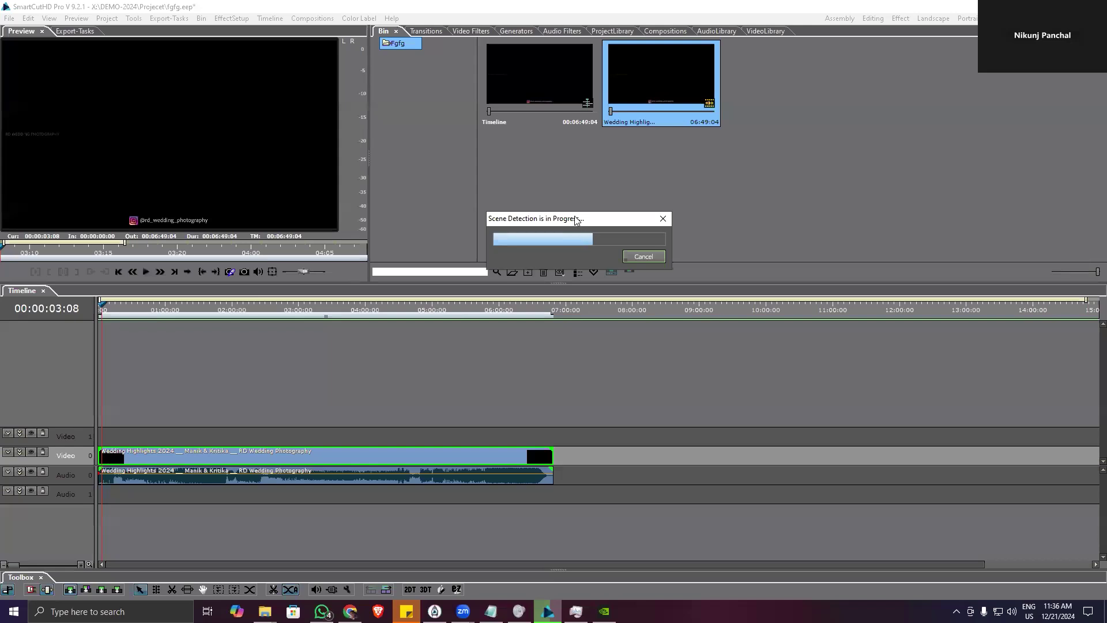
drag(570, 213, 563, 206)
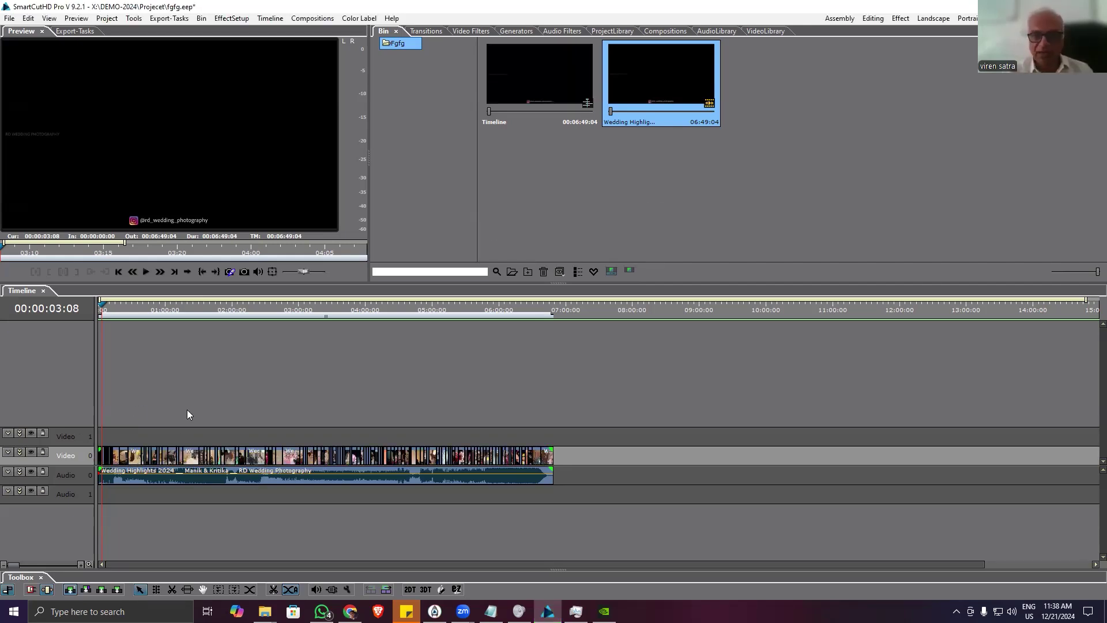
- Play about one second of the scene-split Wedding Highlights 2024 video and pause it
scroll(176, 415, up, 2)
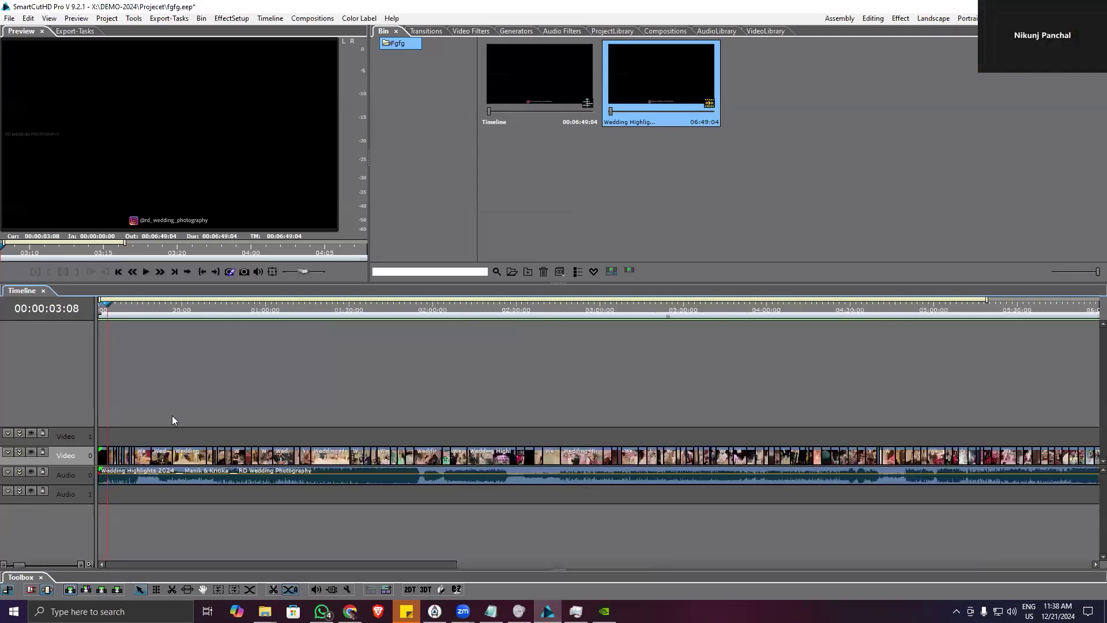
scroll(192, 418, up, 2)
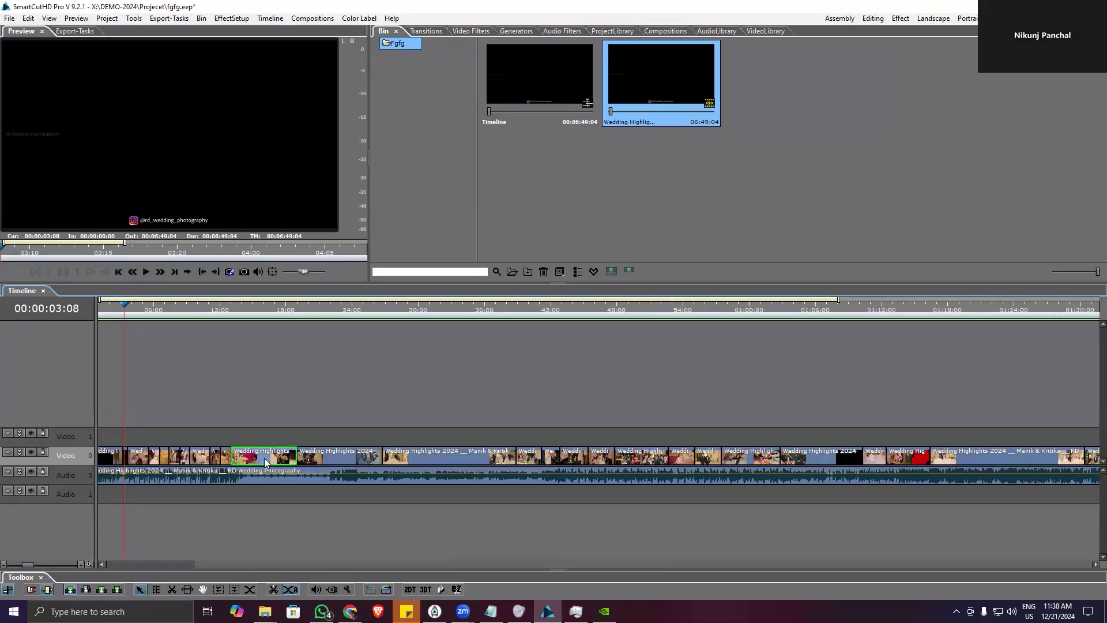
key(space)
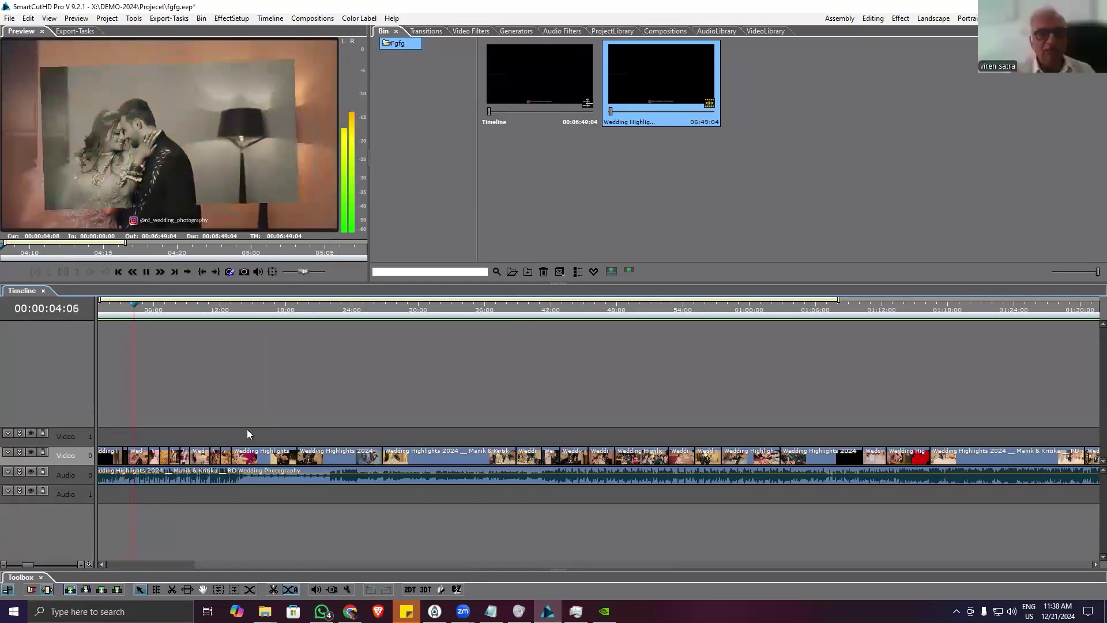
key(space)
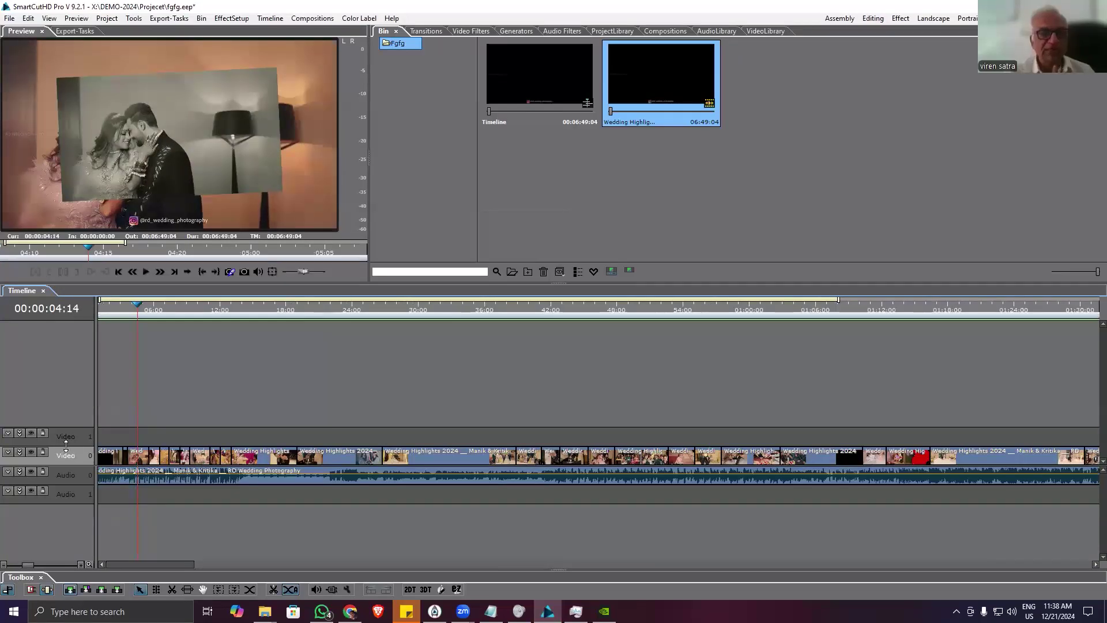
- Increase the height of track Video 0 and look through the split scenes along the timeline
click(49, 456)
scroll(438, 396, down, 5)
scroll(435, 412, right, 8)
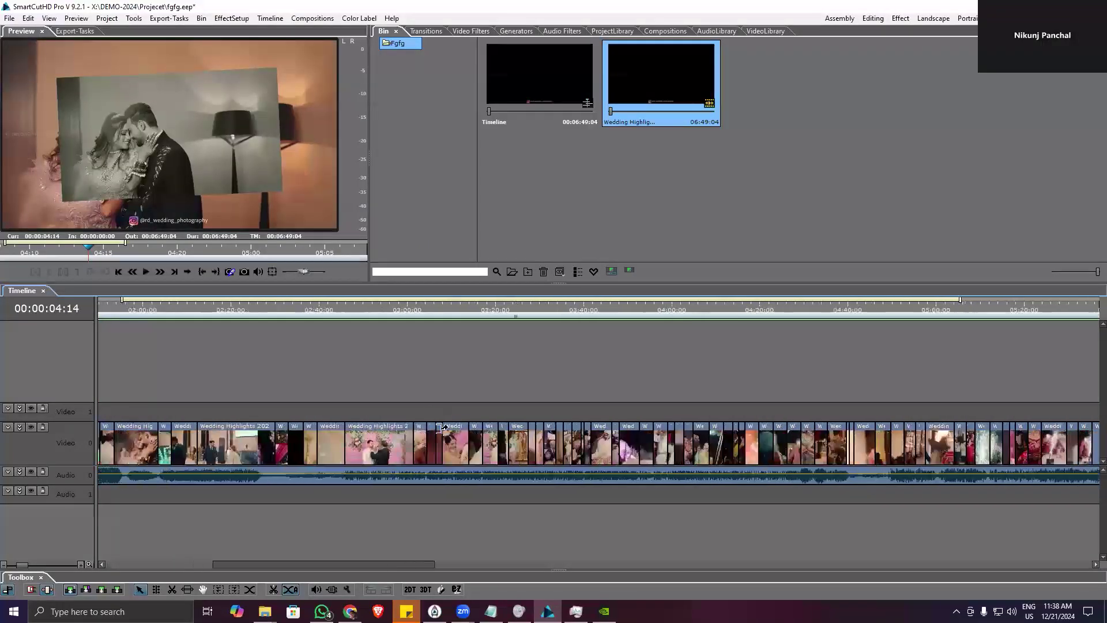
scroll(442, 427, right, 6)
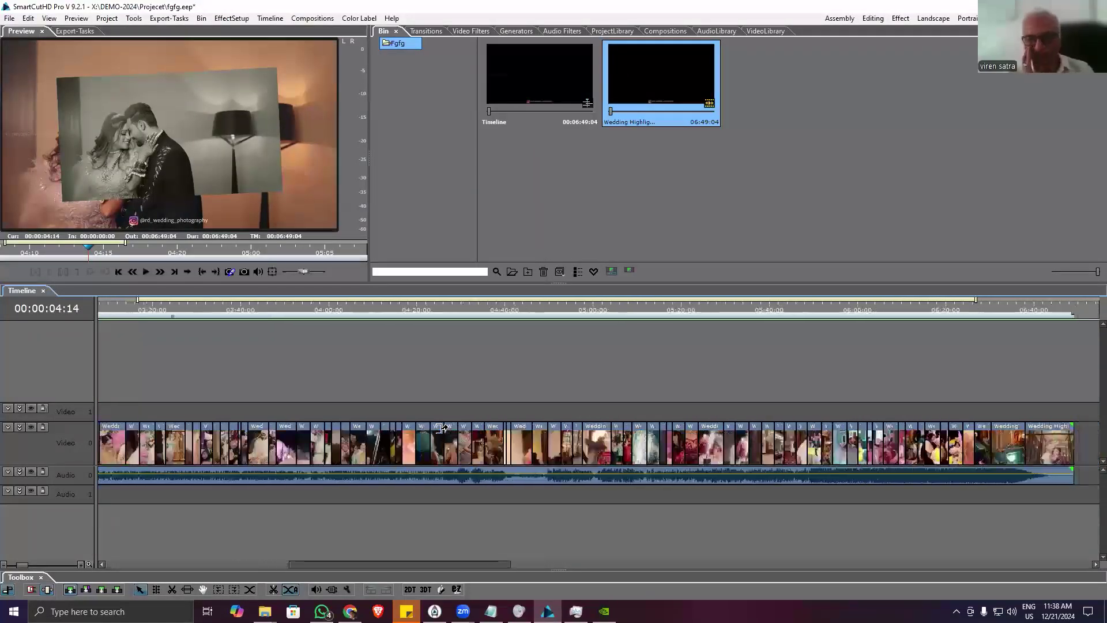
scroll(163, 405, down, 3)
scroll(170, 403, up, 3)
scroll(140, 403, up, 2)
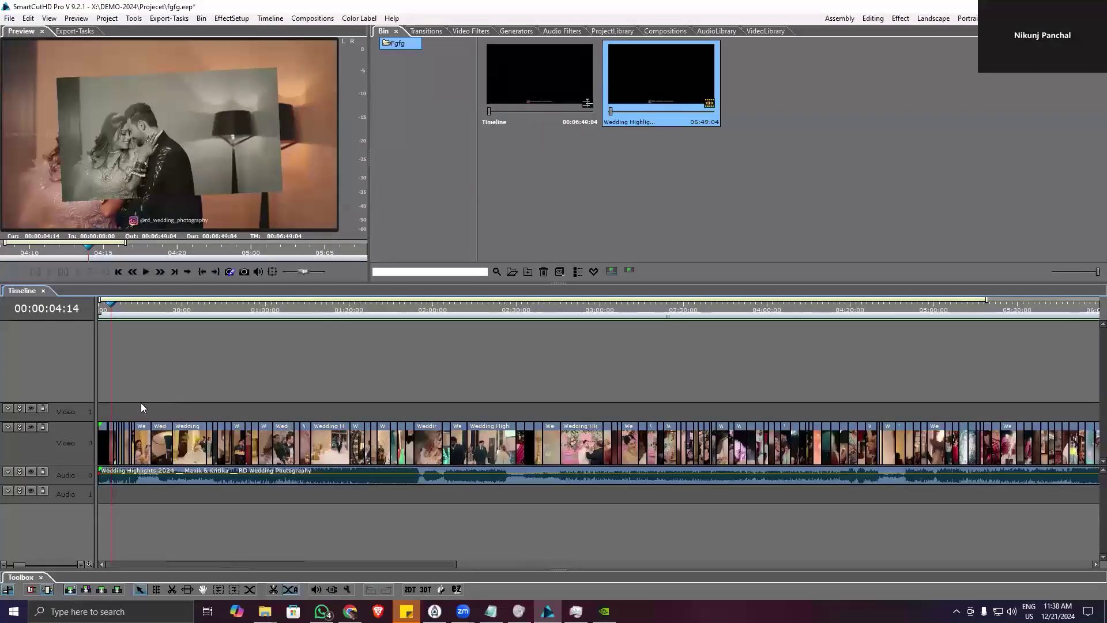
scroll(194, 394, left, 5)
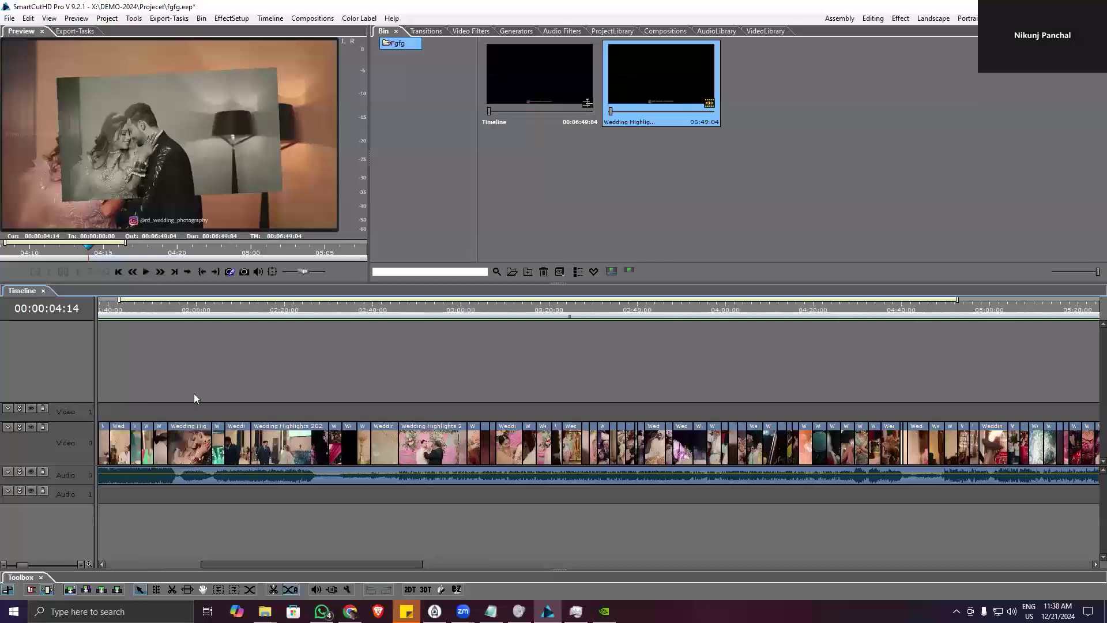
scroll(139, 405, up, 3)
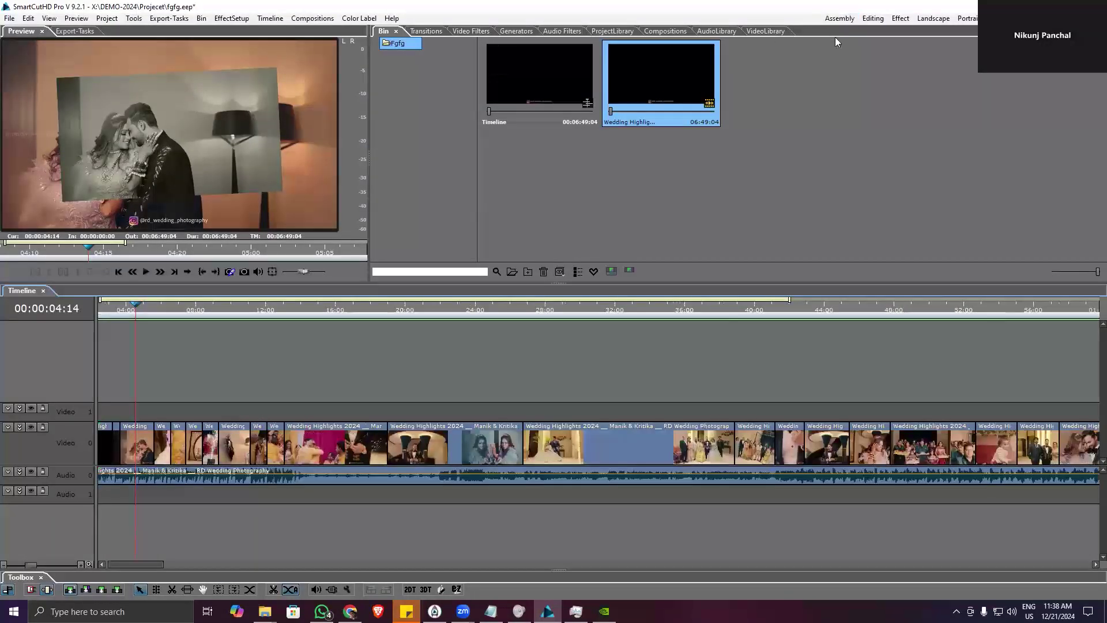
- Switch to the Editing layout and open the Cam-001 folder of 002-Menual_High_Footage inside DEMO-2024
click(867, 22)
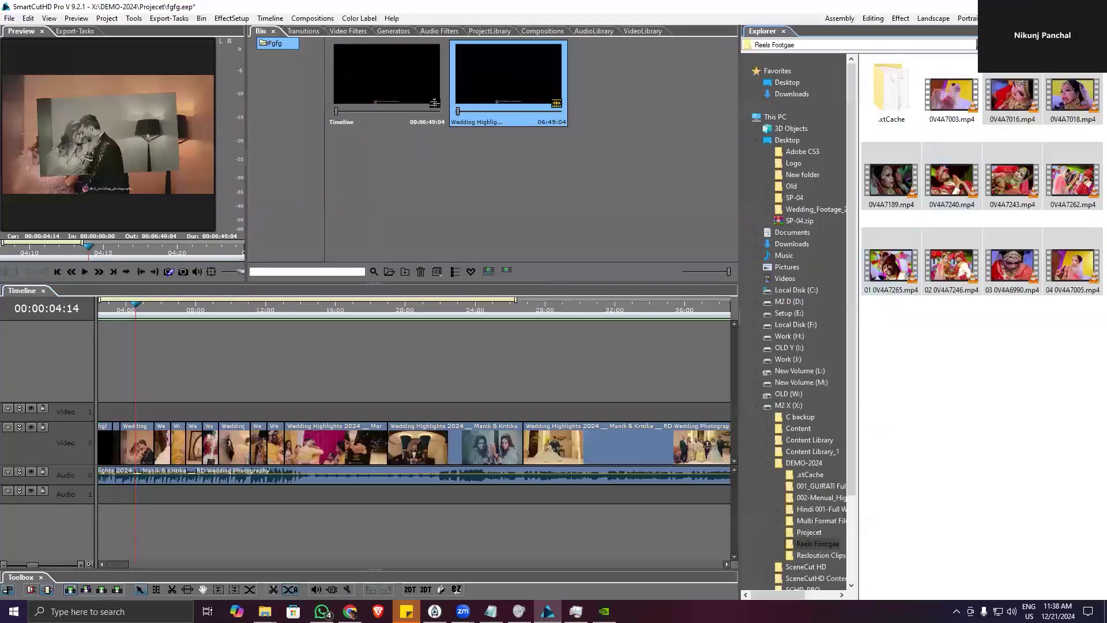
key(BackSpace)
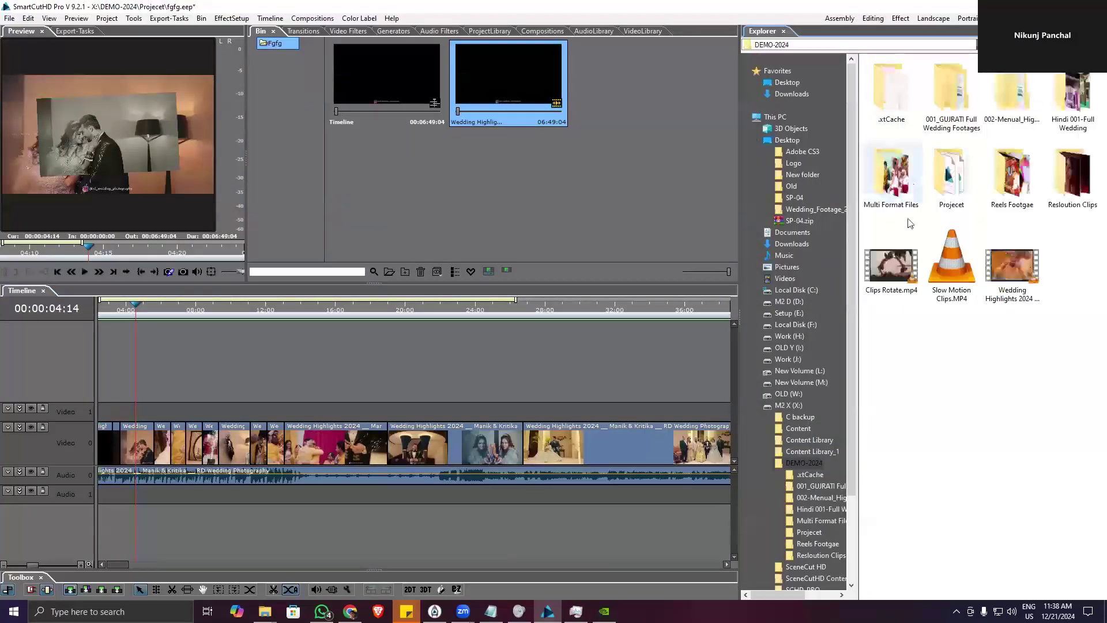
double_click(1007, 97)
double_click(891, 92)
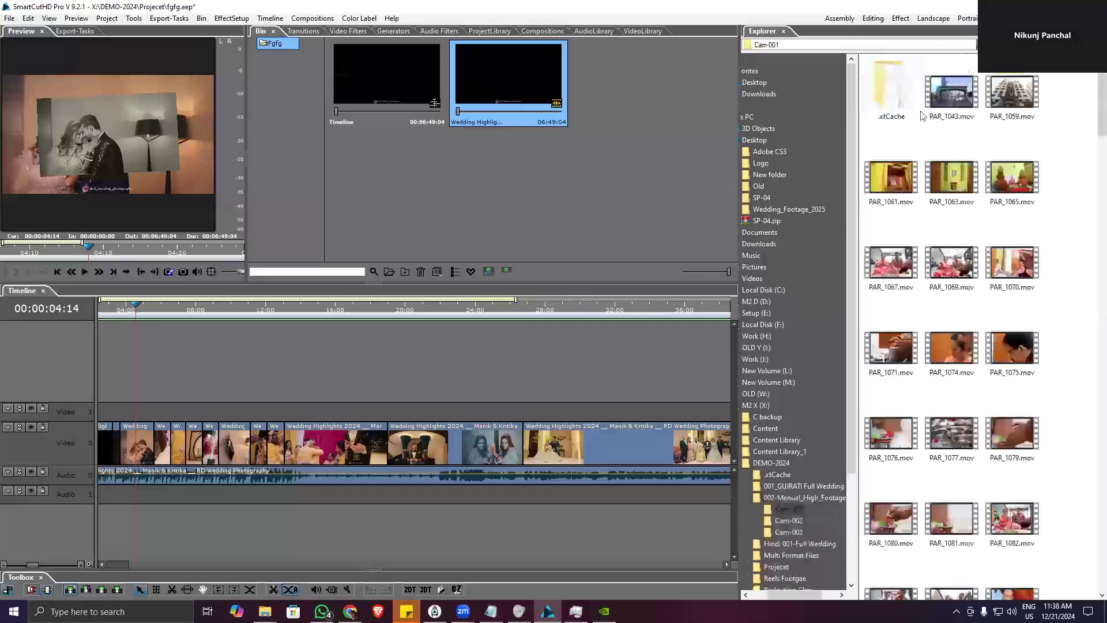
- Add the Cam-001 clips from PAR_1043 through PAR_1075 to the bin
click(950, 98)
shift+click(1014, 341)
drag(1014, 340, 600, 156)
click(713, 166)
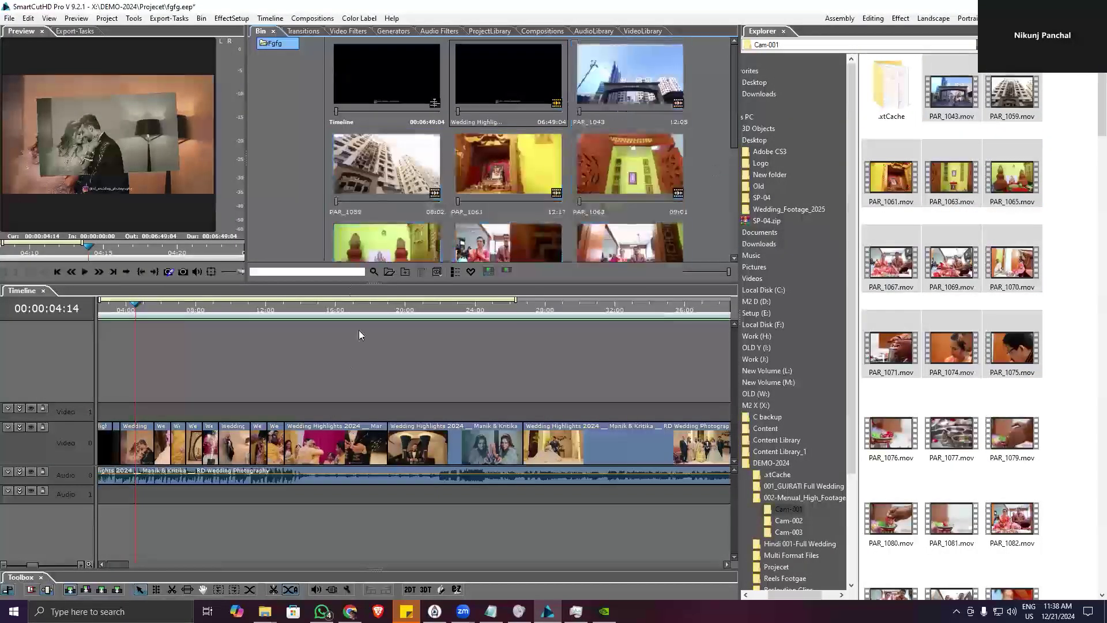
- Place clip PAR_1043 on track Video 1 at 00:00:03:06 and trim its end to the scene cut at about 00:00:05:15
scroll(282, 383, up, 3)
drag(631, 81, 246, 413)
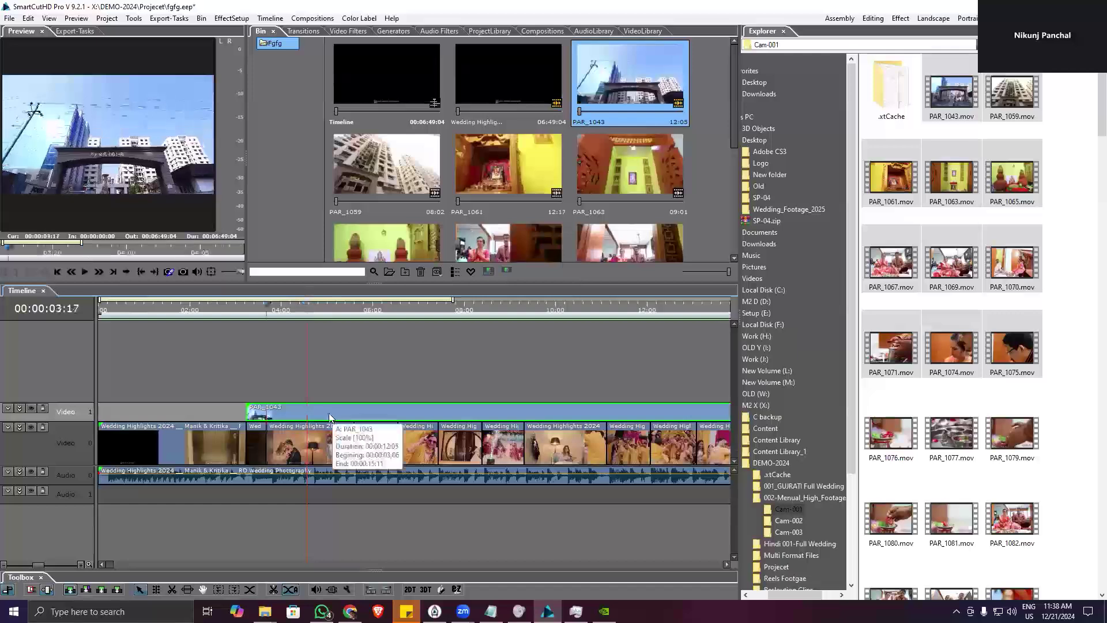
key(space)
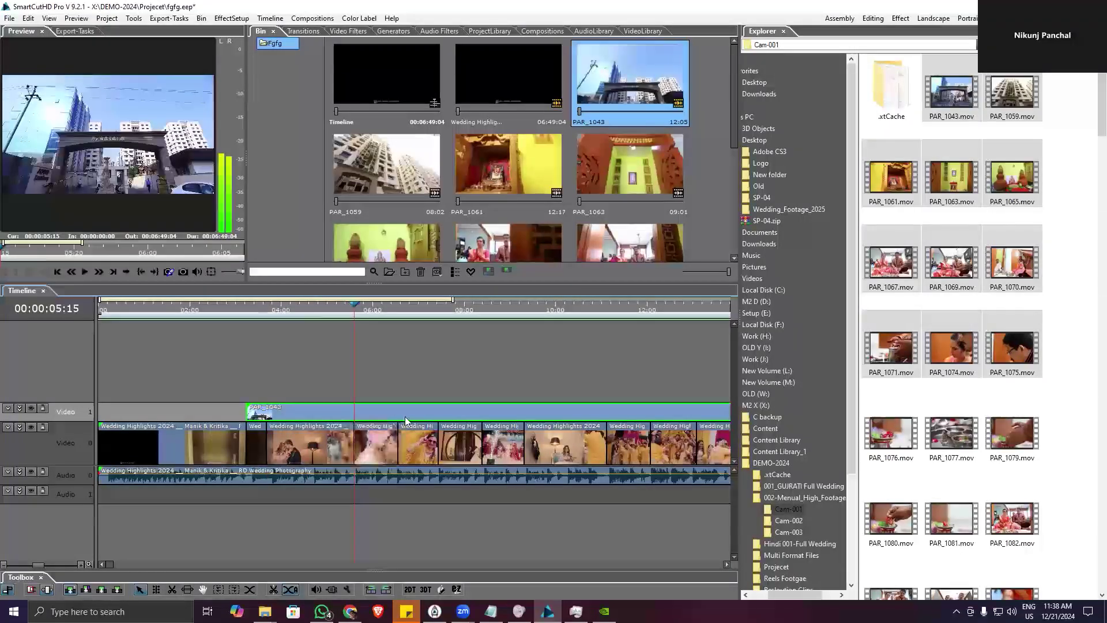
drag(423, 414, 354, 413)
- Place clips PAR_1061, PAR_1063 and PAR_1067 one after another on track Video 1, each trimmed to the scene beneath it
drag(506, 173, 358, 413)
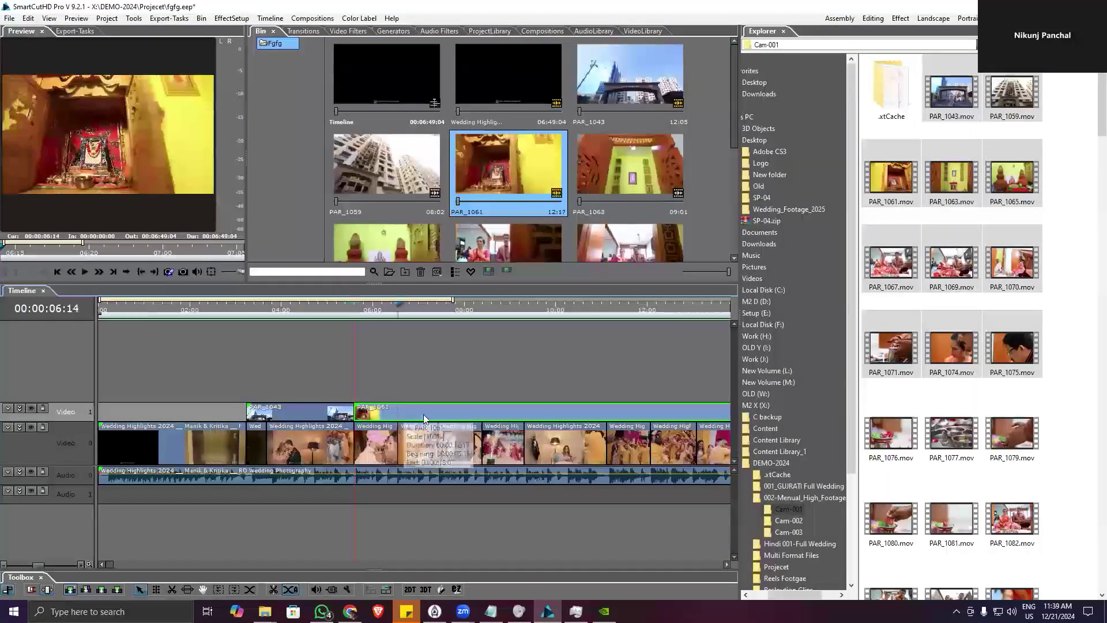
drag(424, 418, 377, 415)
drag(629, 167, 481, 417)
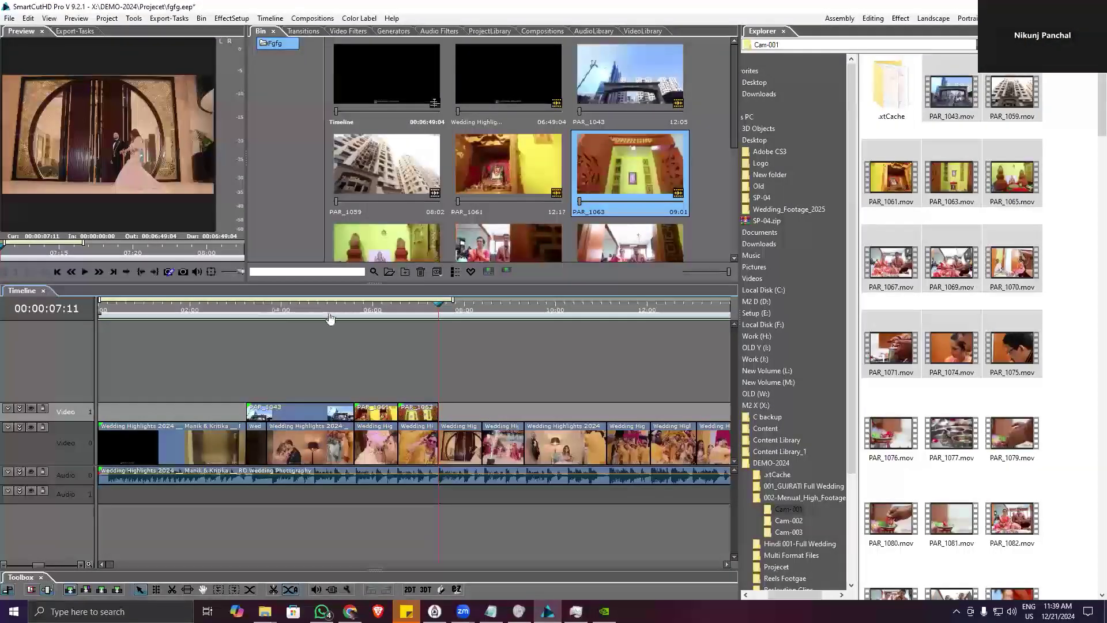
scroll(450, 203, down, 2)
drag(508, 115, 447, 404)
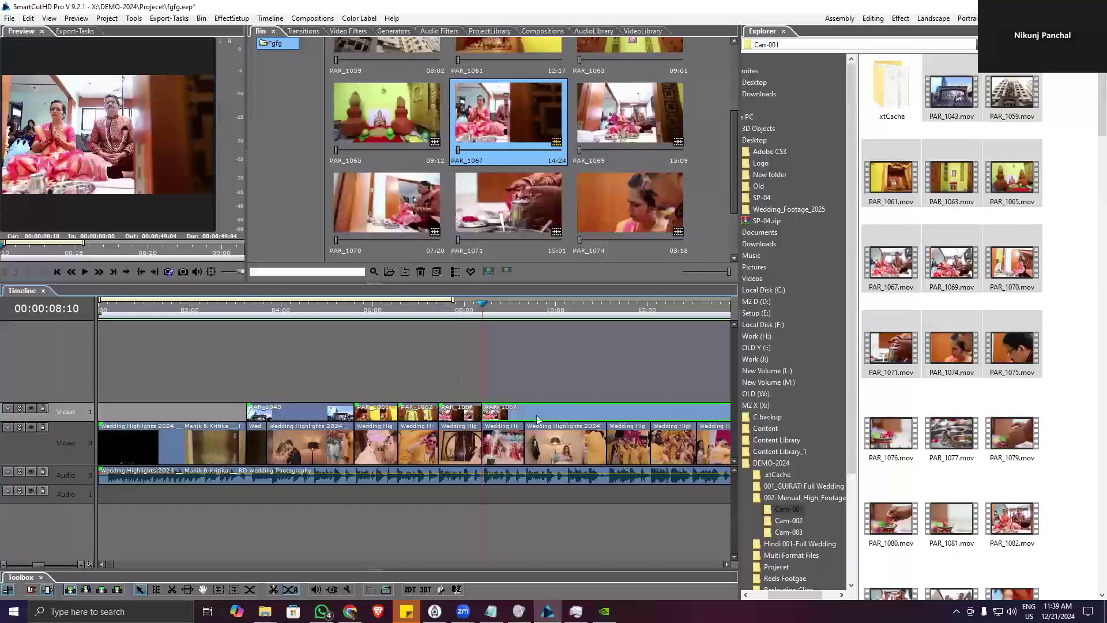
- Widen the preview, select clip PAR_1067 on track Video 1 and view it from near its start
click(458, 310)
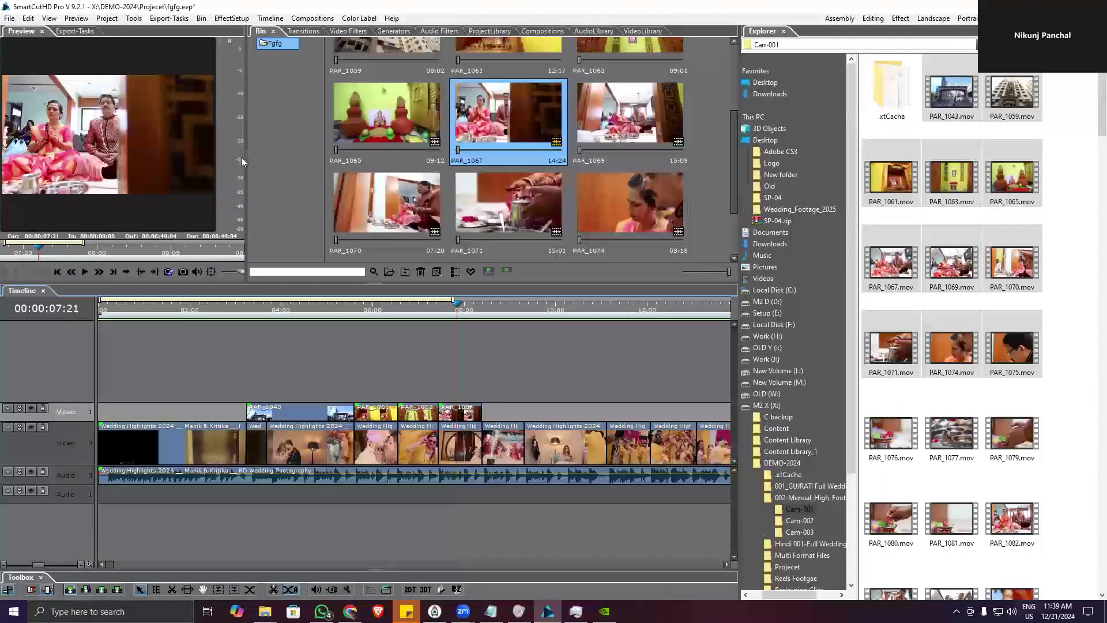
drag(243, 161, 377, 162)
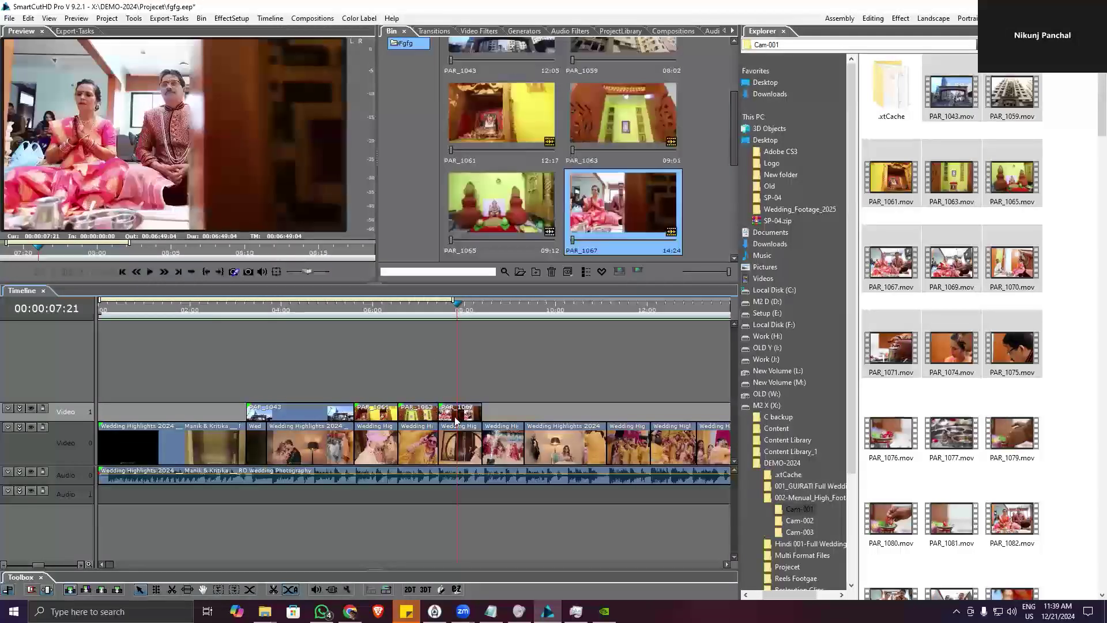
click(451, 415)
click(451, 306)
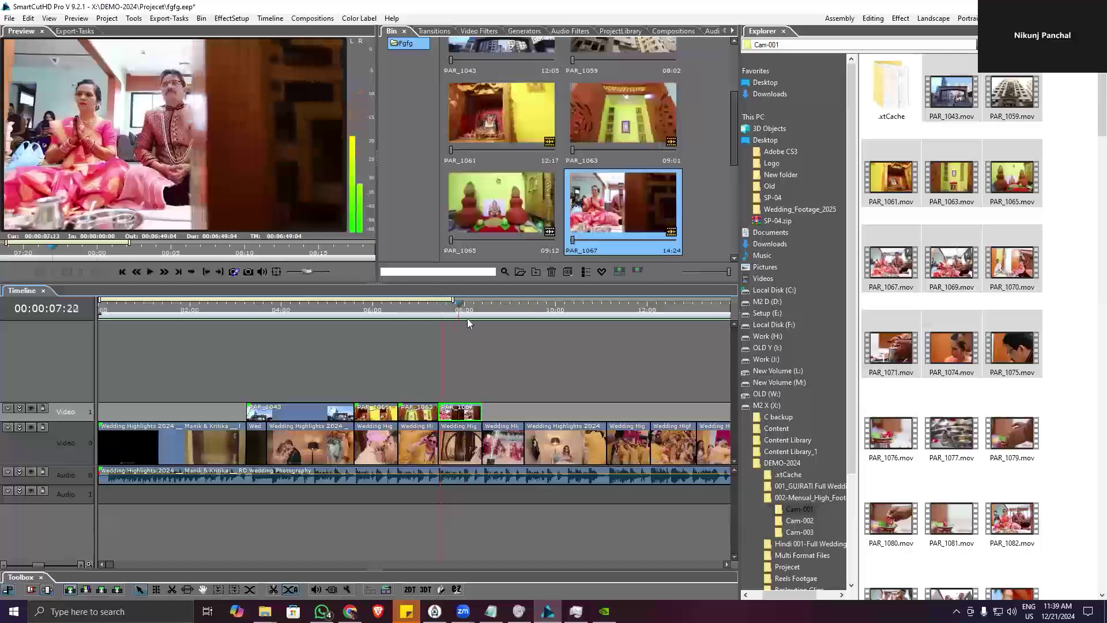
- Scrub the source footage of clip PAR_1067 in the preview, then play the timeline from 00:00:07:05 to 00:00:08:17
click(426, 316)
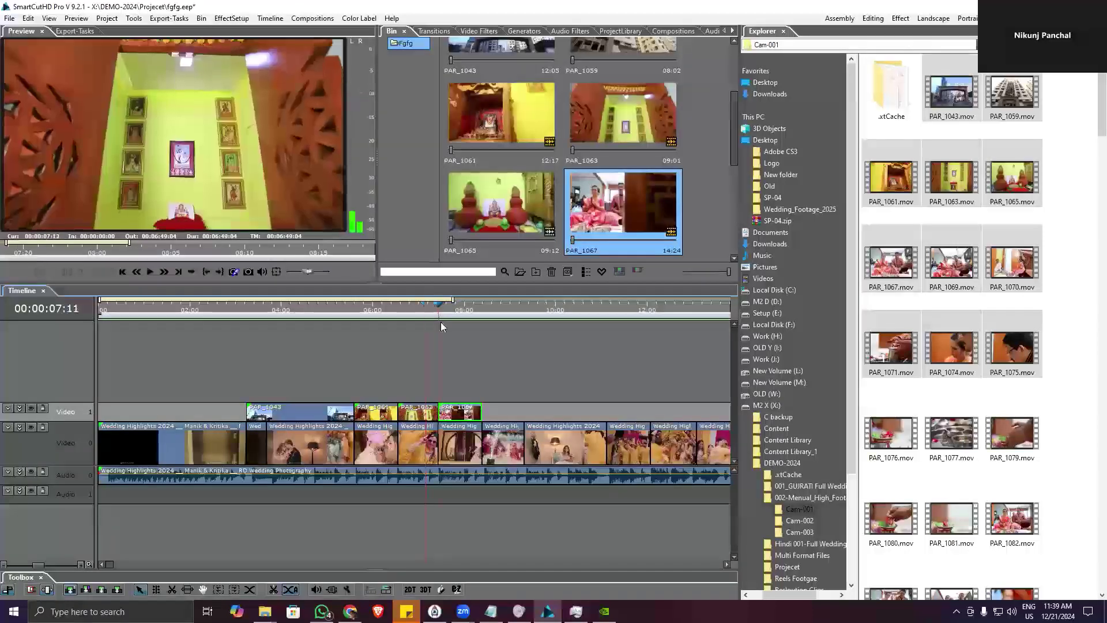
double_click(459, 415)
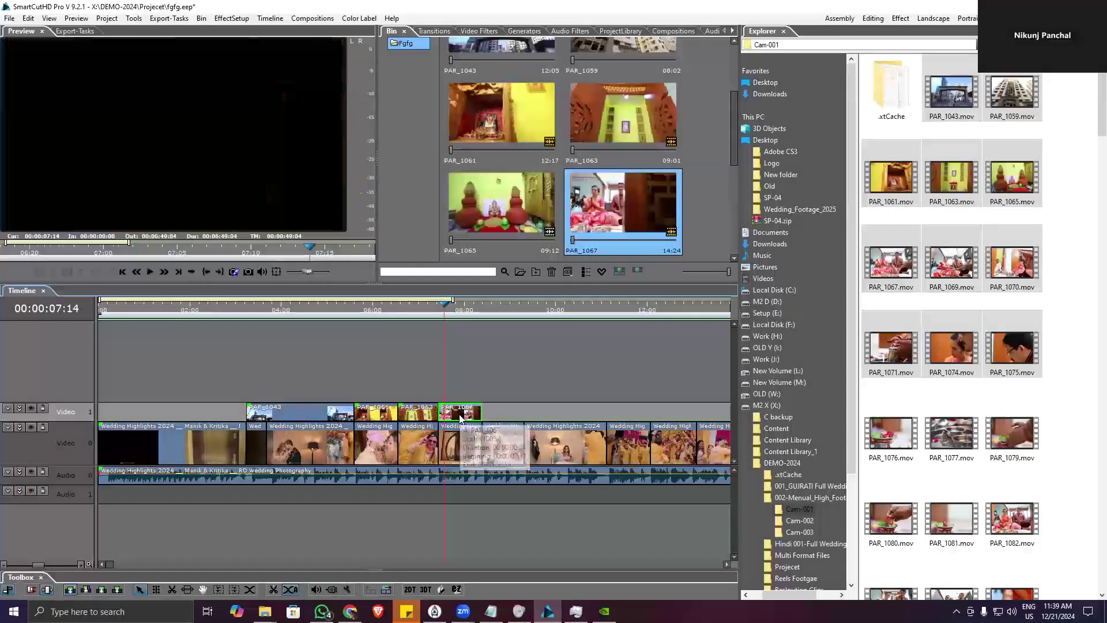
drag(20, 261, 46, 258)
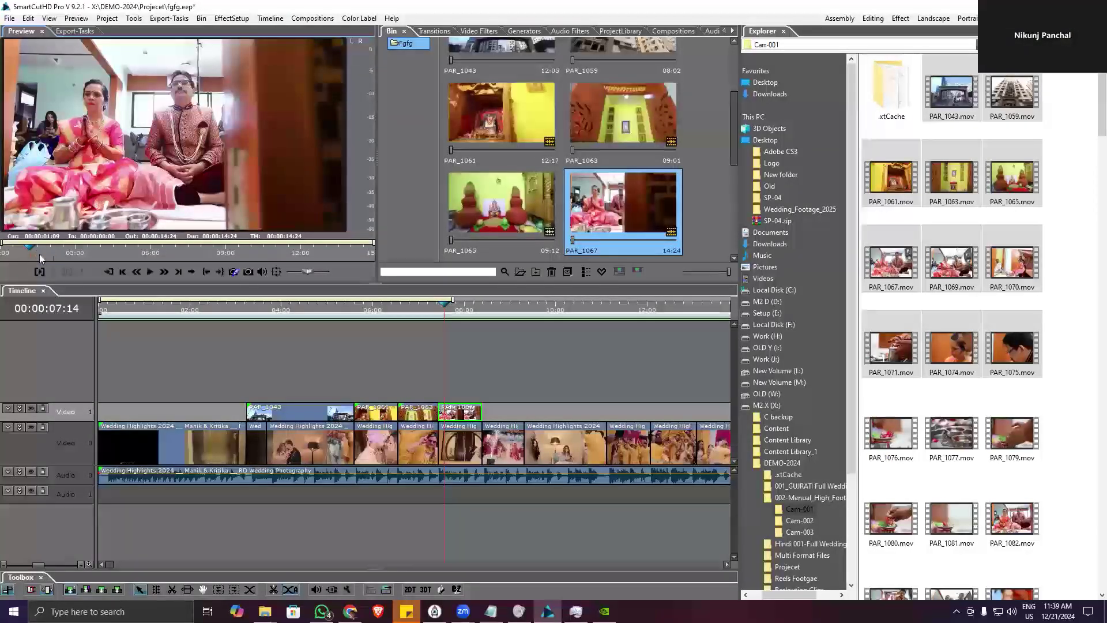
drag(38, 257, 60, 261)
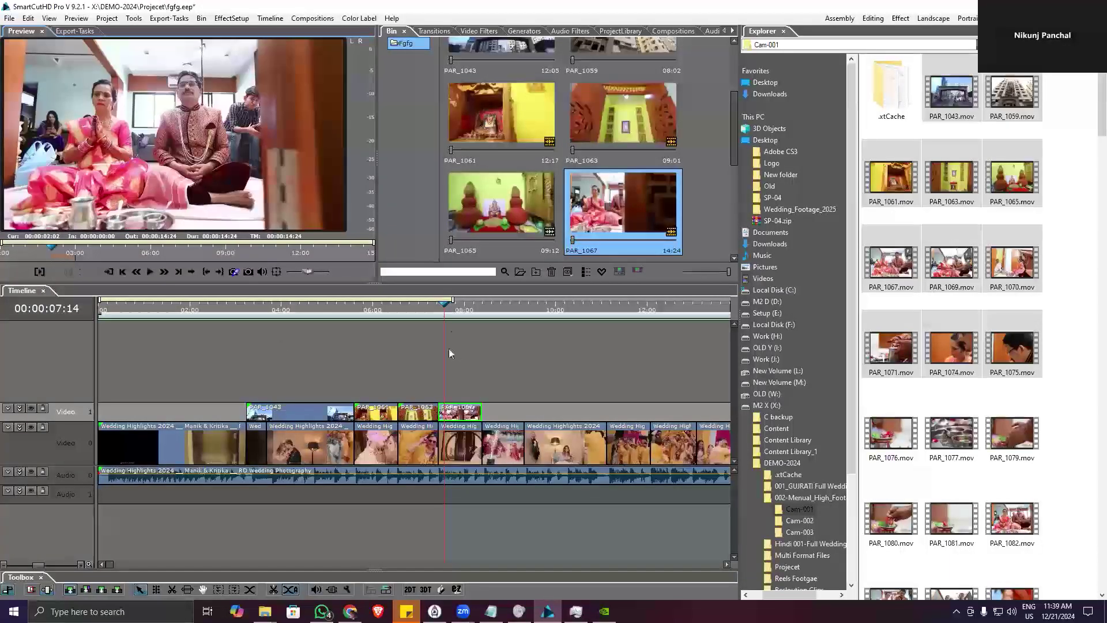
click(429, 309)
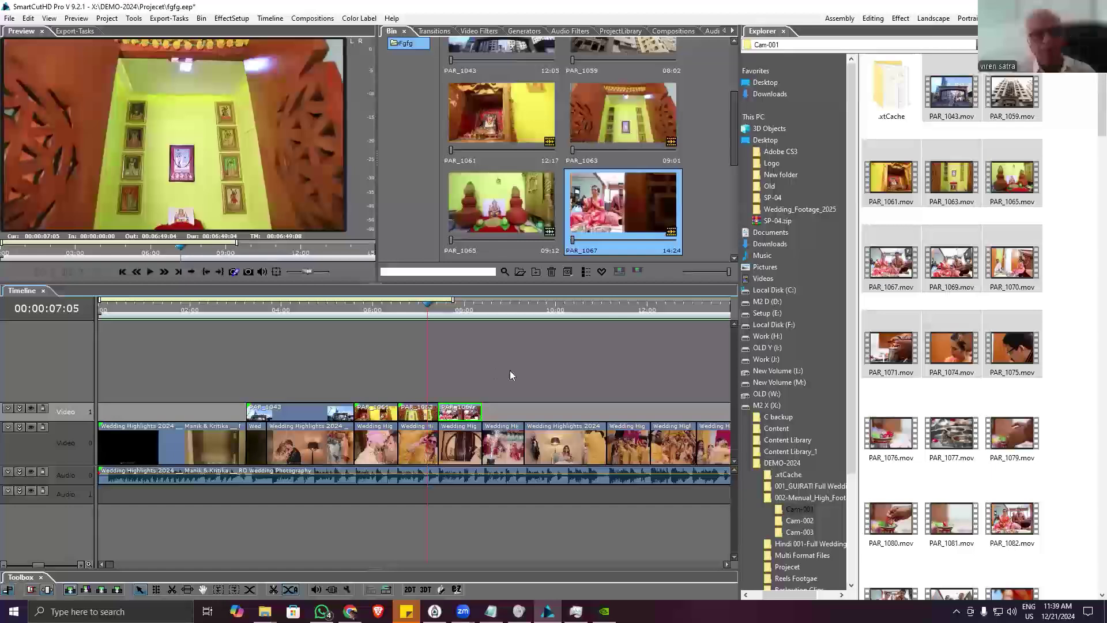
key(space)
key(space)
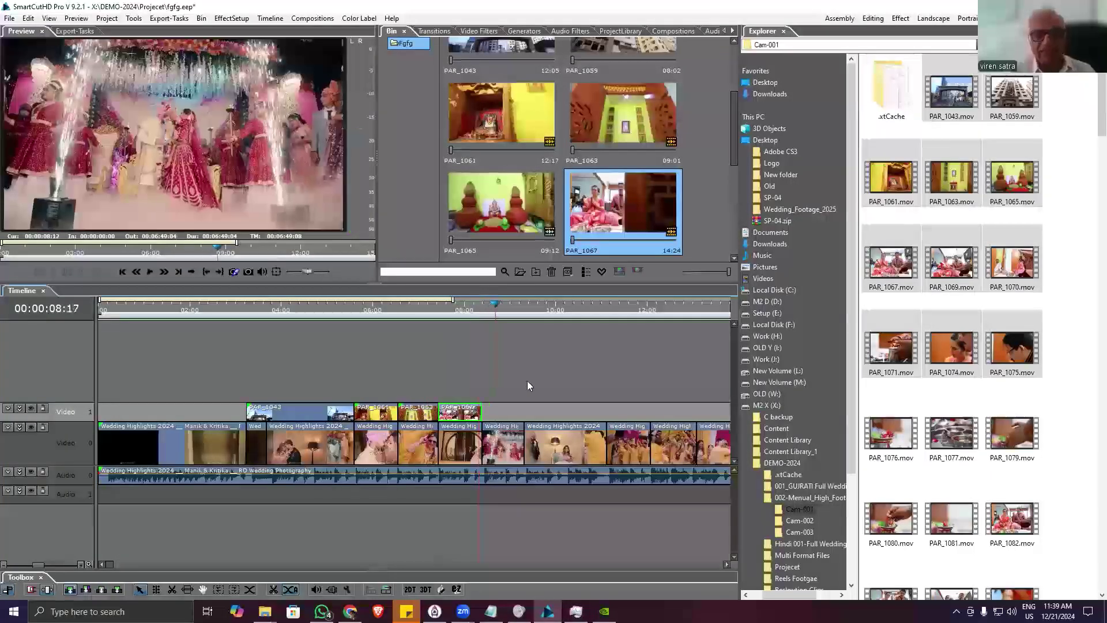
- Place clip PAR_1074 on track Video 1 directly after PAR_1067 and trim its end to the scene cut at 00:00:09:08
scroll(527, 389, down, 3)
scroll(332, 395, up, 2)
scroll(619, 157, down, 4)
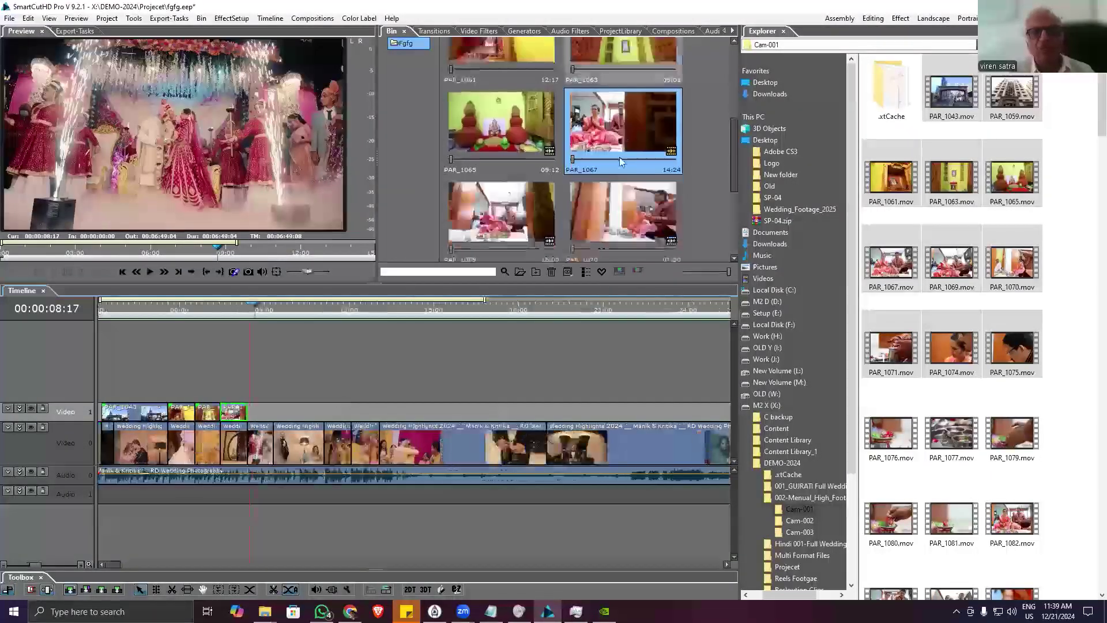
scroll(514, 230, down, 1)
drag(620, 169, 253, 411)
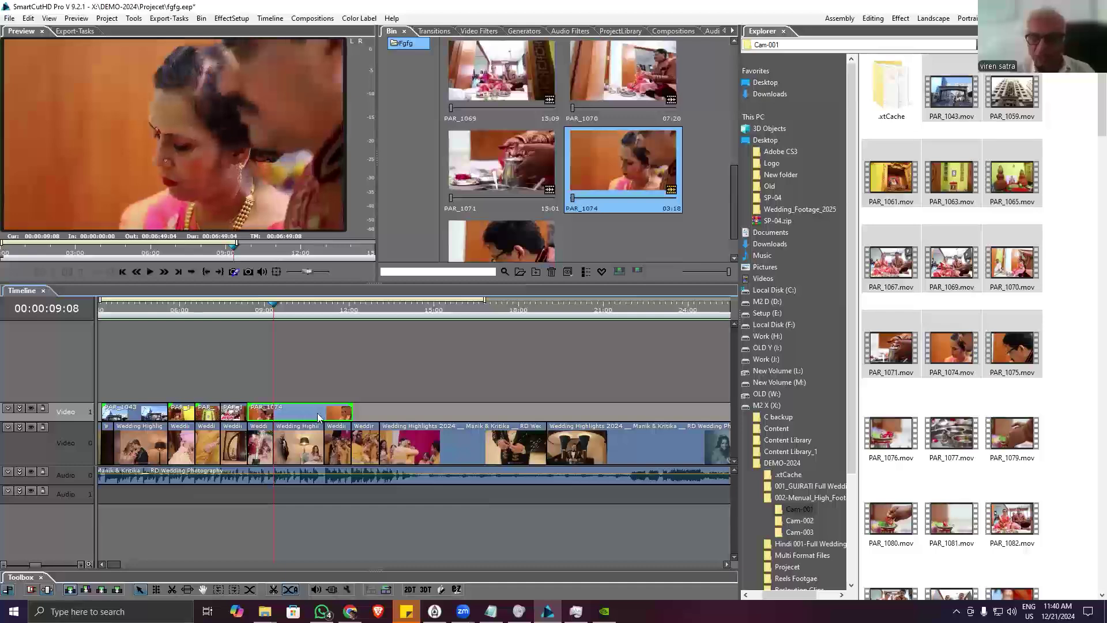
key(ctrl+z)
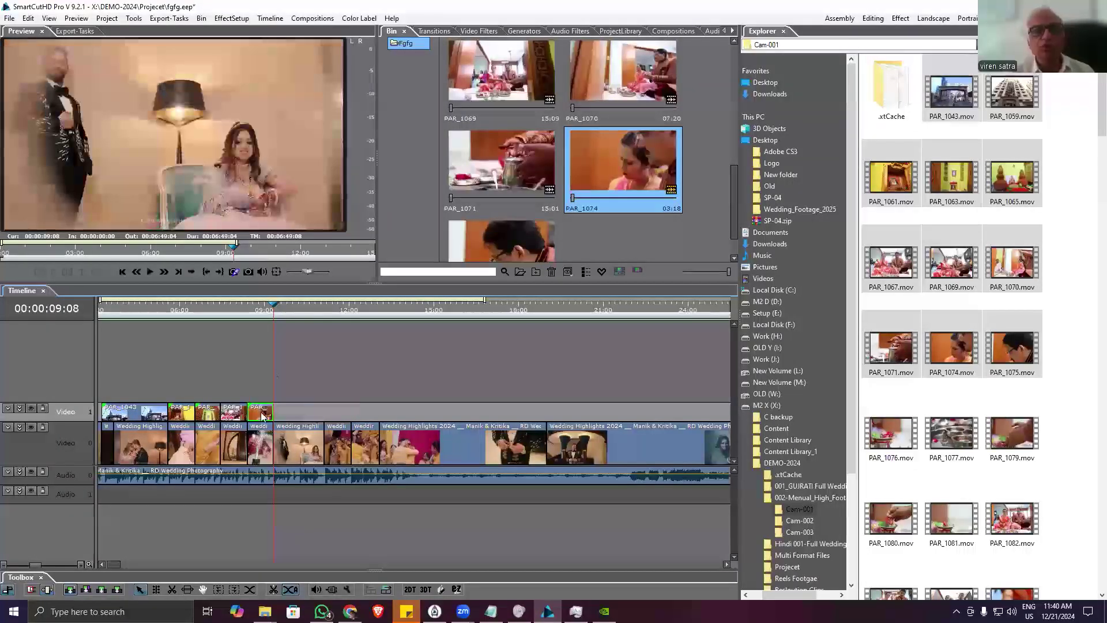
- View the full source of clip PAR_1074 in the preview, then return the timeline to the clip's start at 00:00:08:11
scroll(291, 378, up, 2)
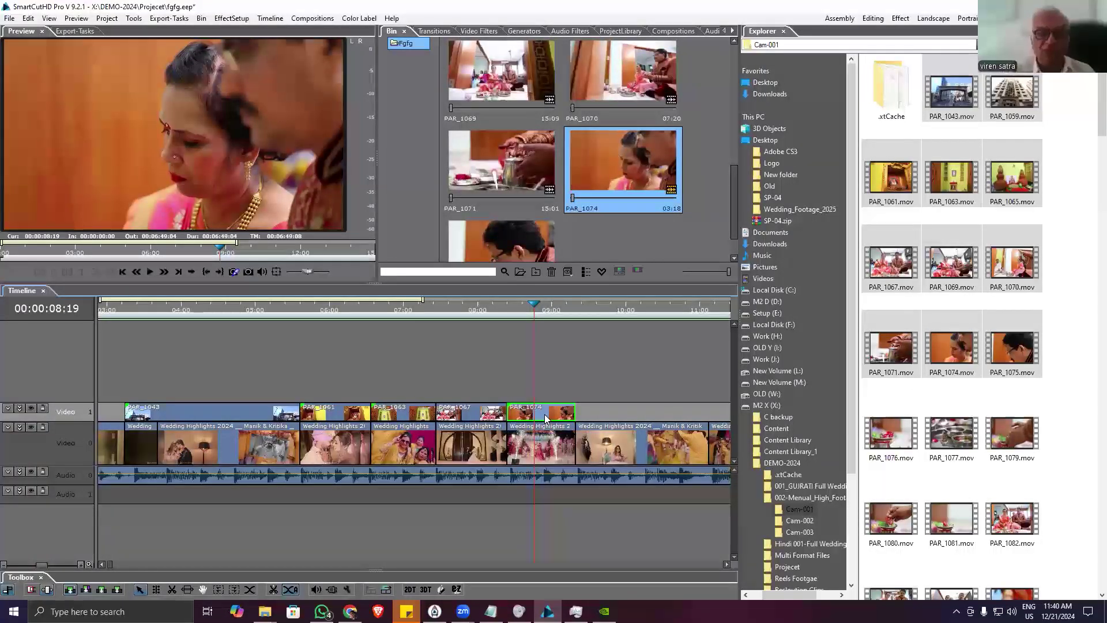
double_click(545, 418)
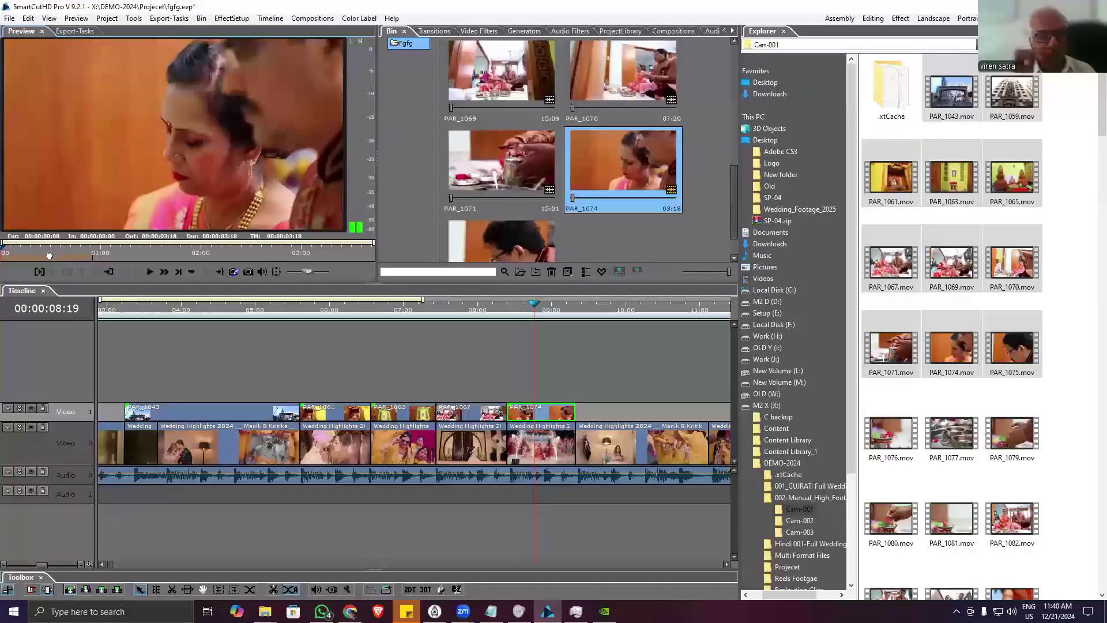
click(512, 311)
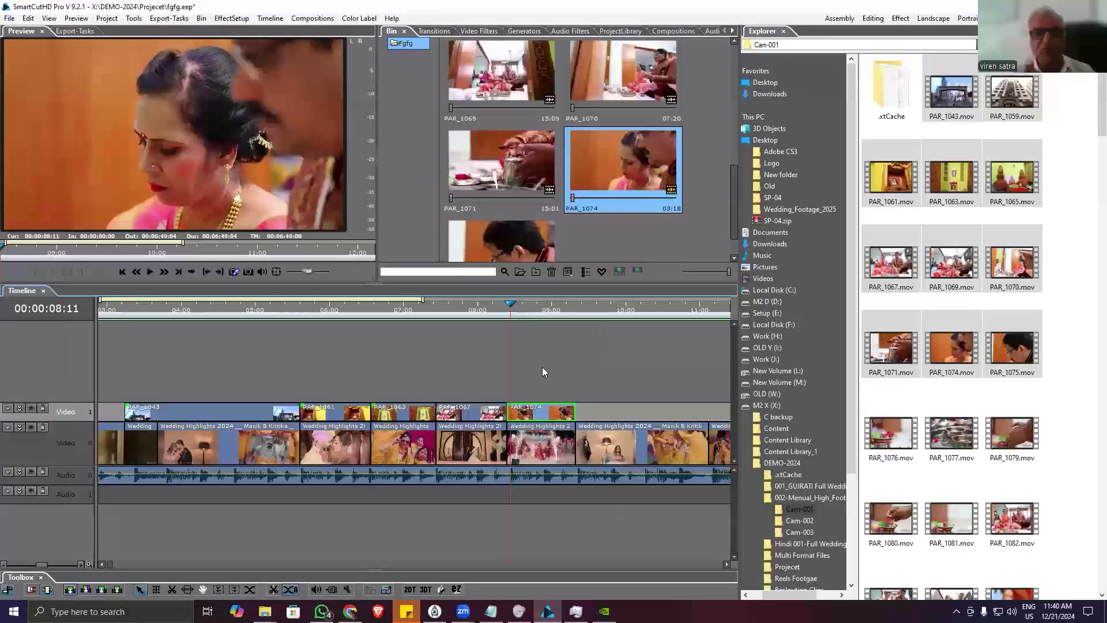
- Play the replaced section on track Video 1 from 00:00:03:06 into clip PAR_1074
scroll(545, 379, down, 3)
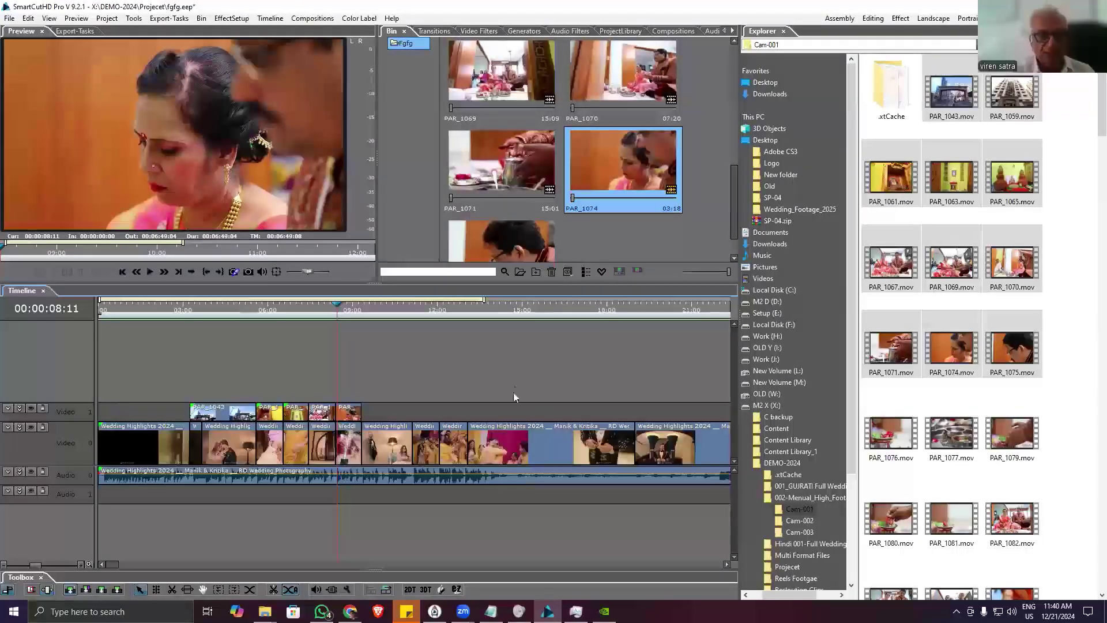
click(196, 316)
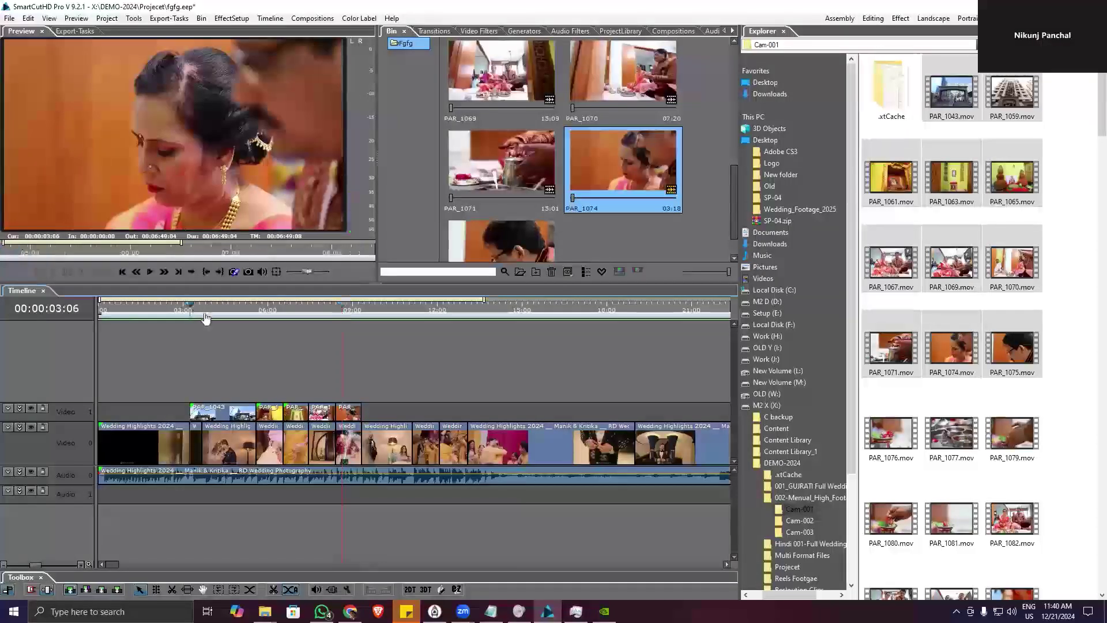
key(space)
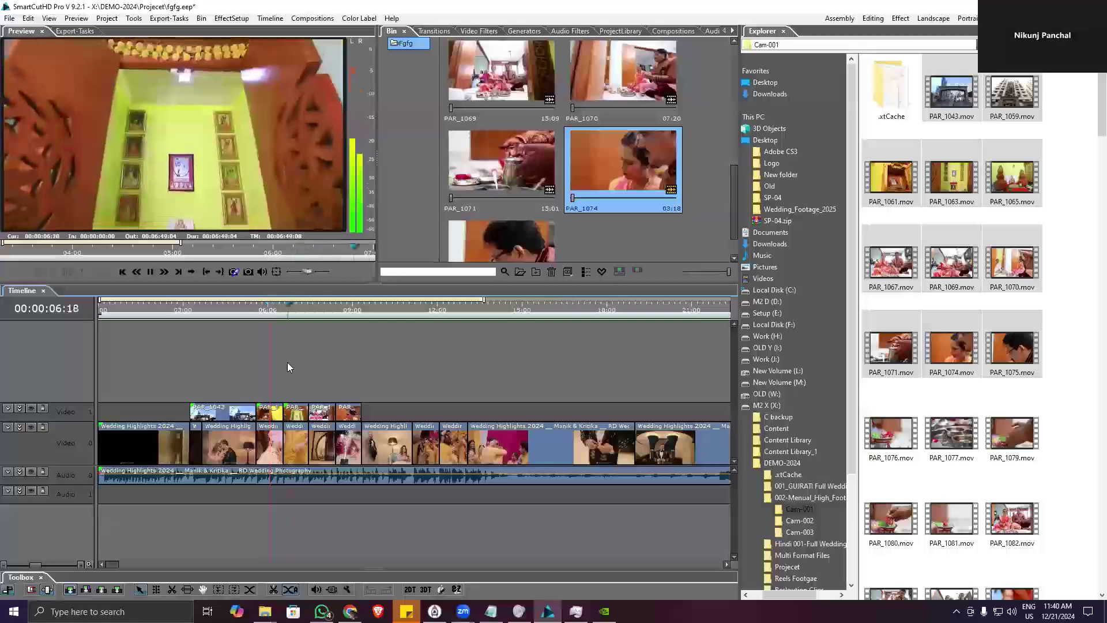
key(space)
scroll(358, 390, down, 3)
scroll(355, 456, down, 3)
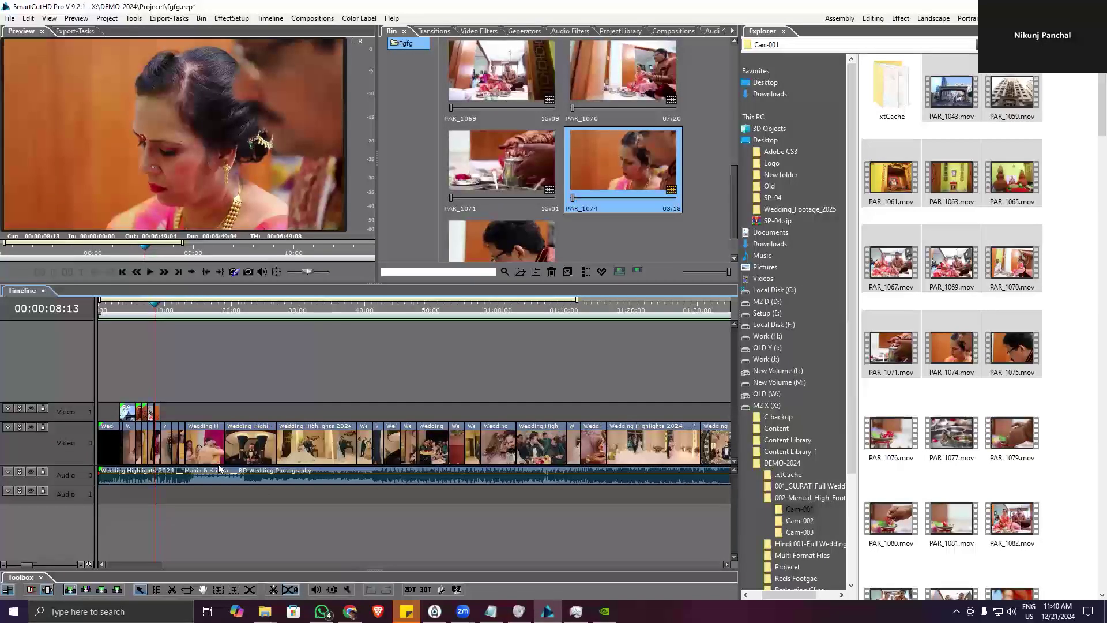
- Scrub through clips PAR_1043 and PAR_1061 on track Video 1 to check them against the scenes beneath
scroll(219, 468, up, 3)
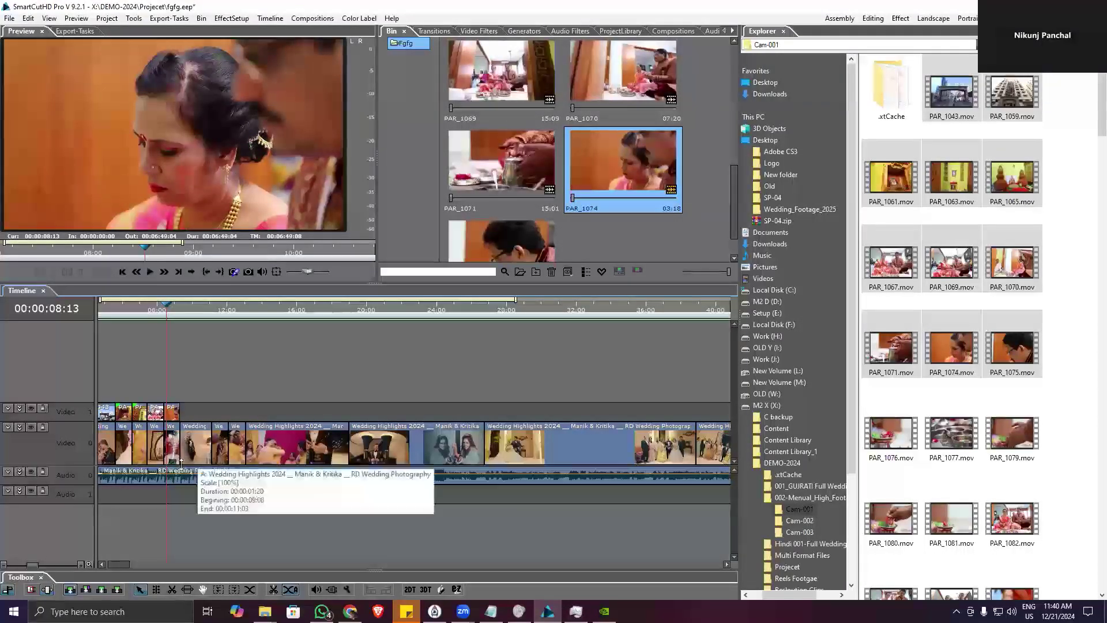
scroll(246, 397, up, 3)
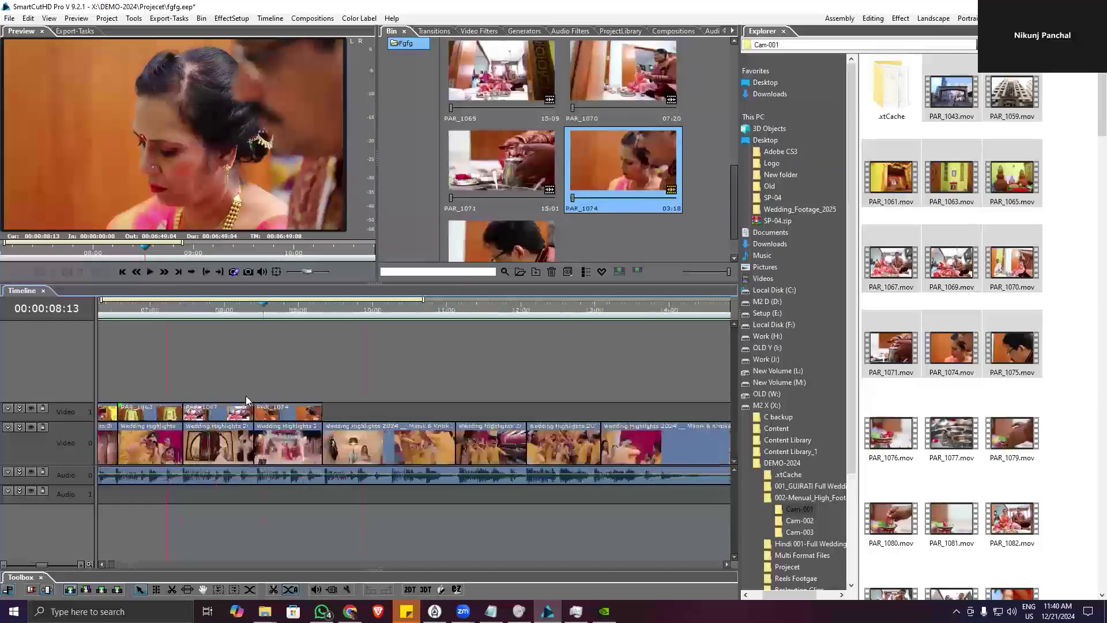
scroll(246, 396, left, 5)
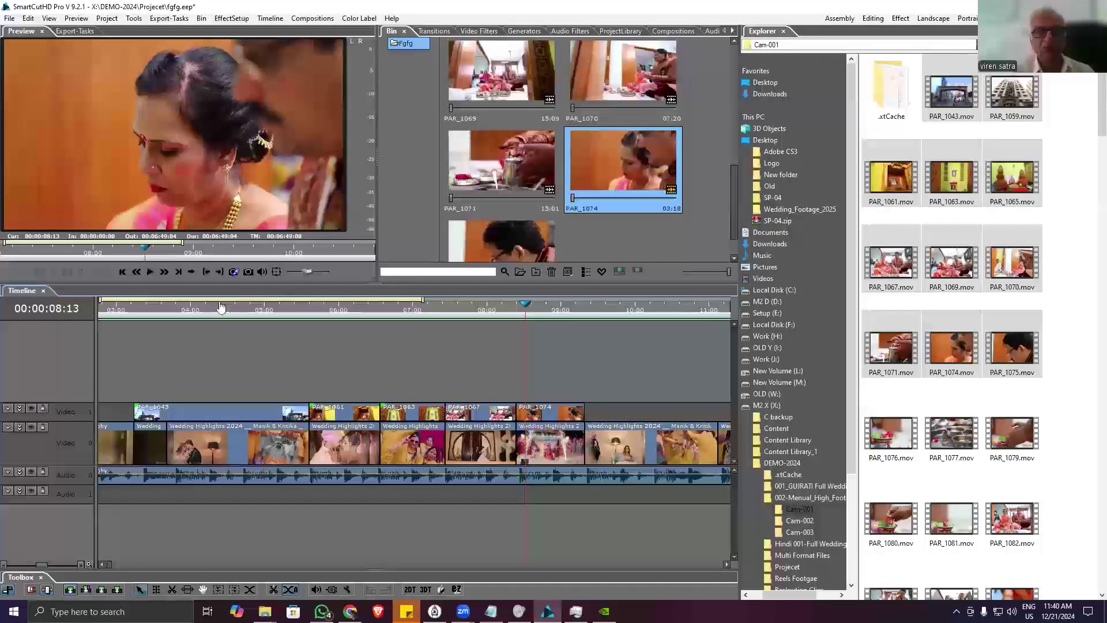
drag(204, 306, 286, 315)
click(356, 318)
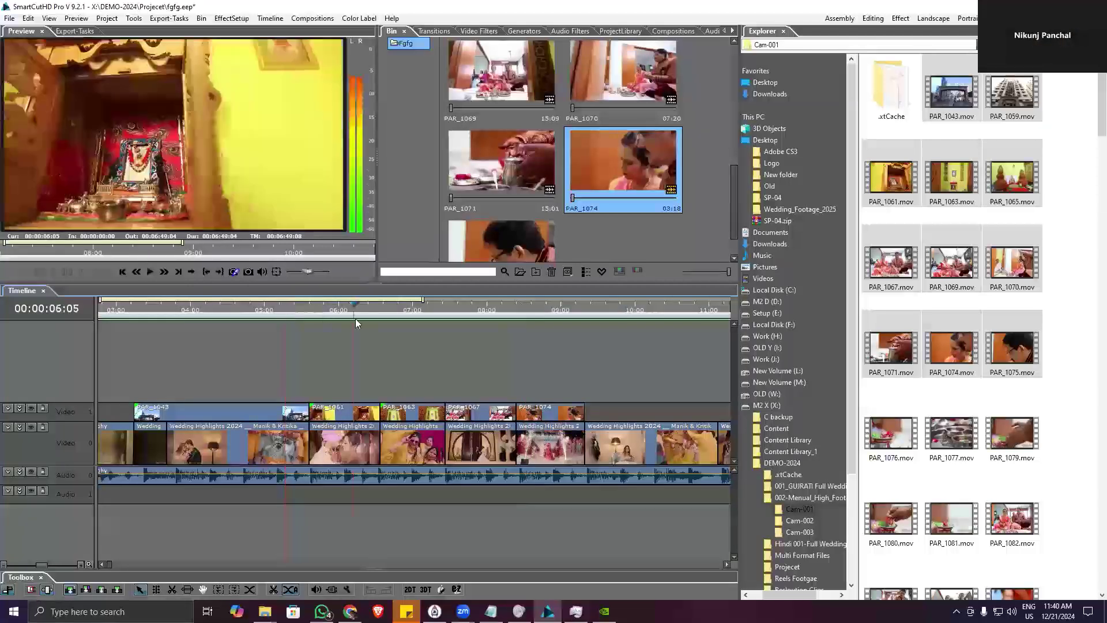
scroll(441, 361, down, 2)
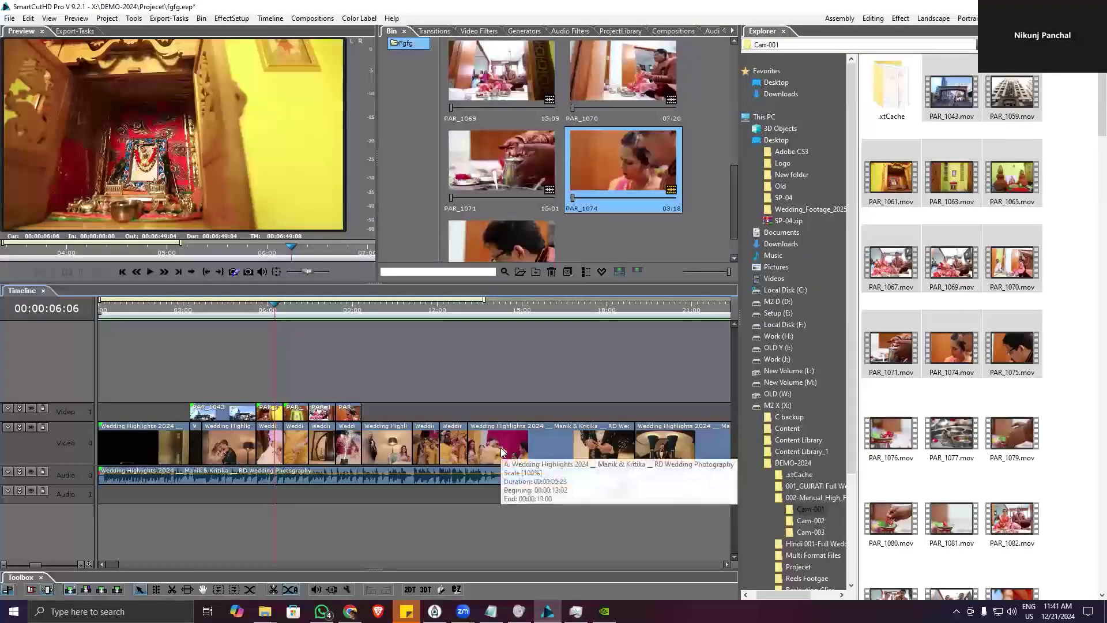
- Select source file PAR_1043.mov and examine the project's edit format settings, leaving them as they are
click(944, 108)
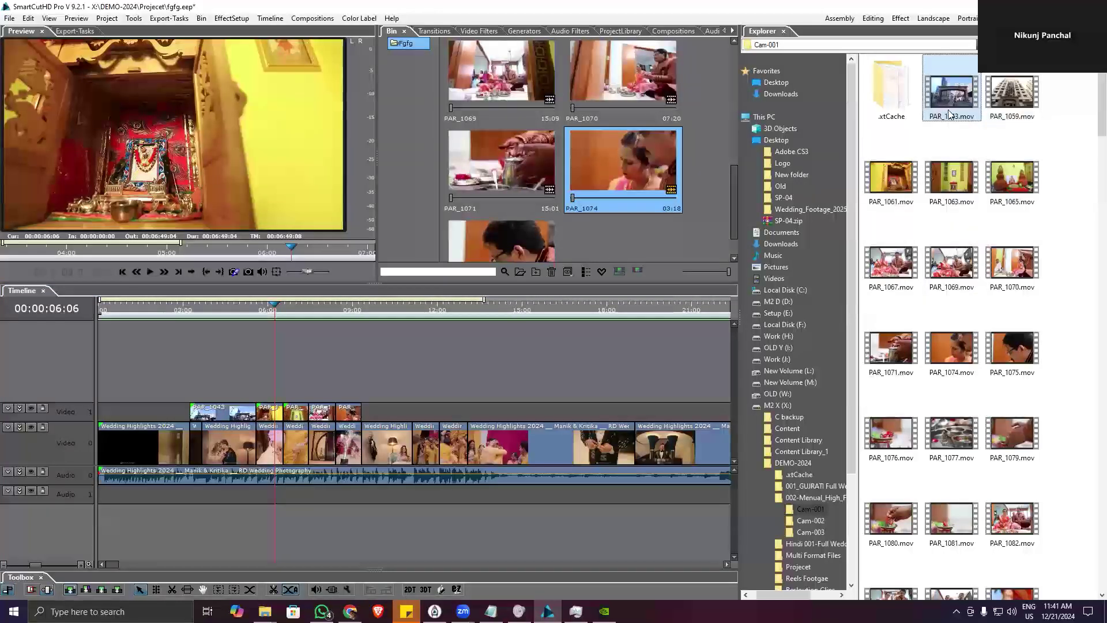
click(106, 18)
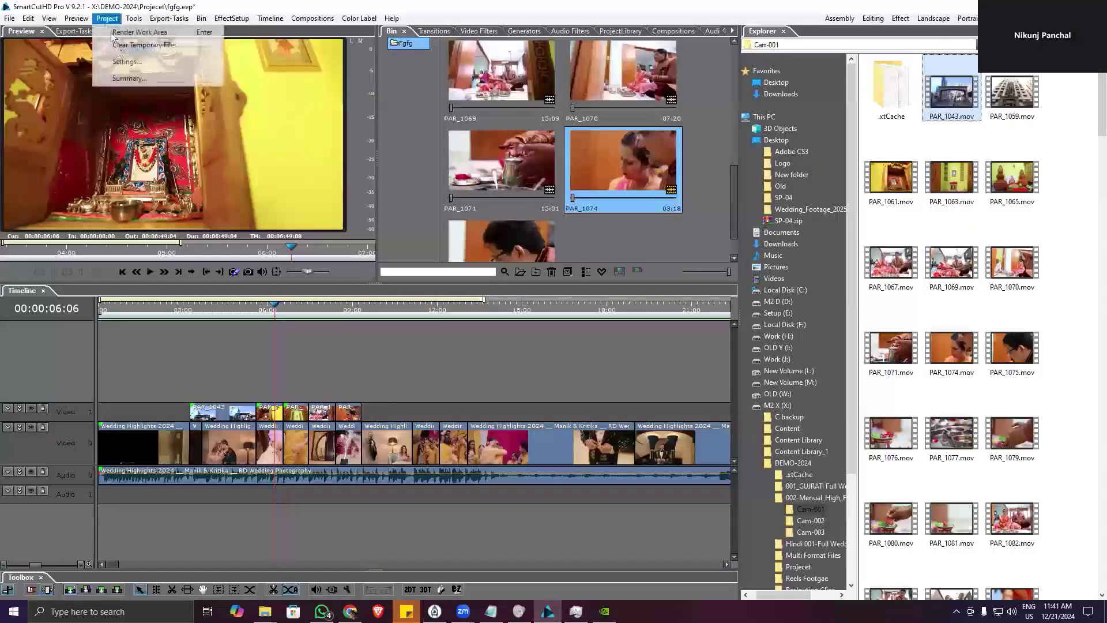
click(124, 62)
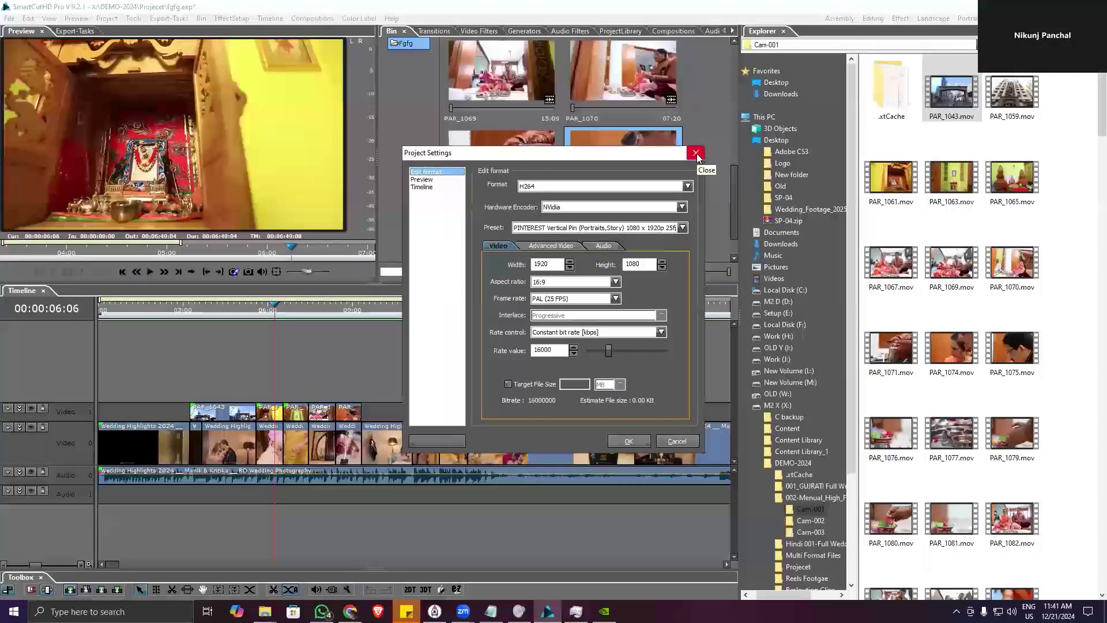
click(696, 154)
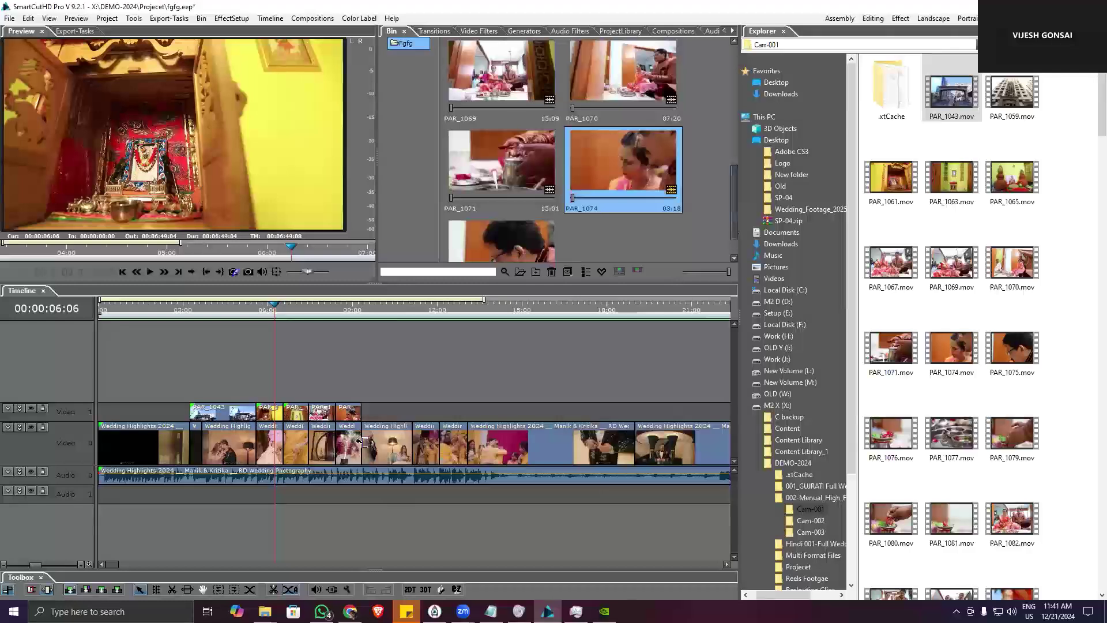
click(23, 19)
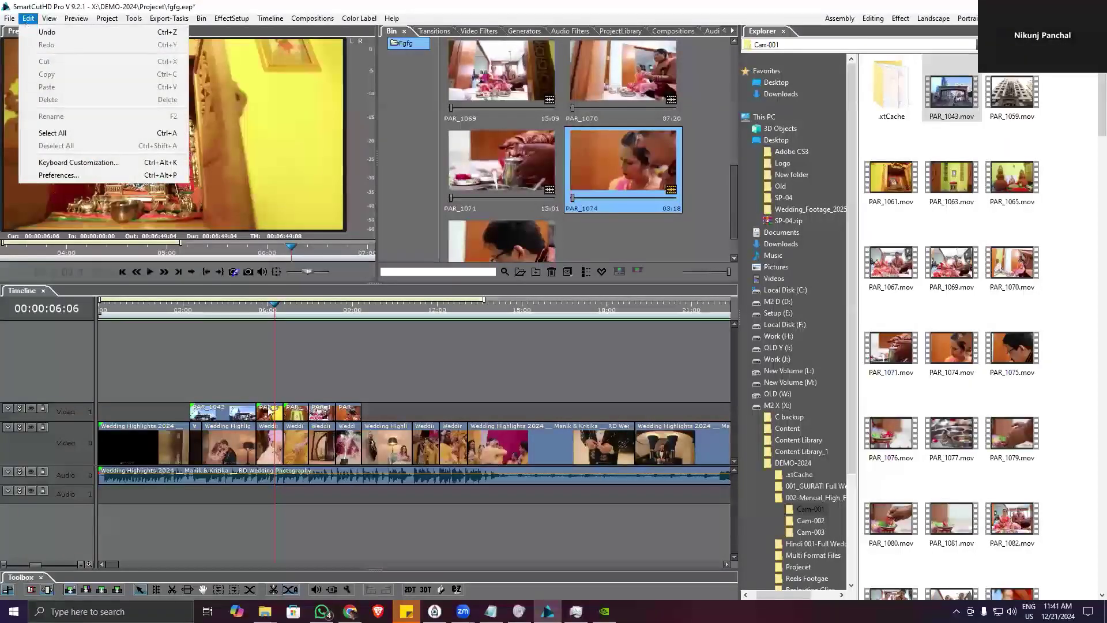
click(388, 338)
click(373, 310)
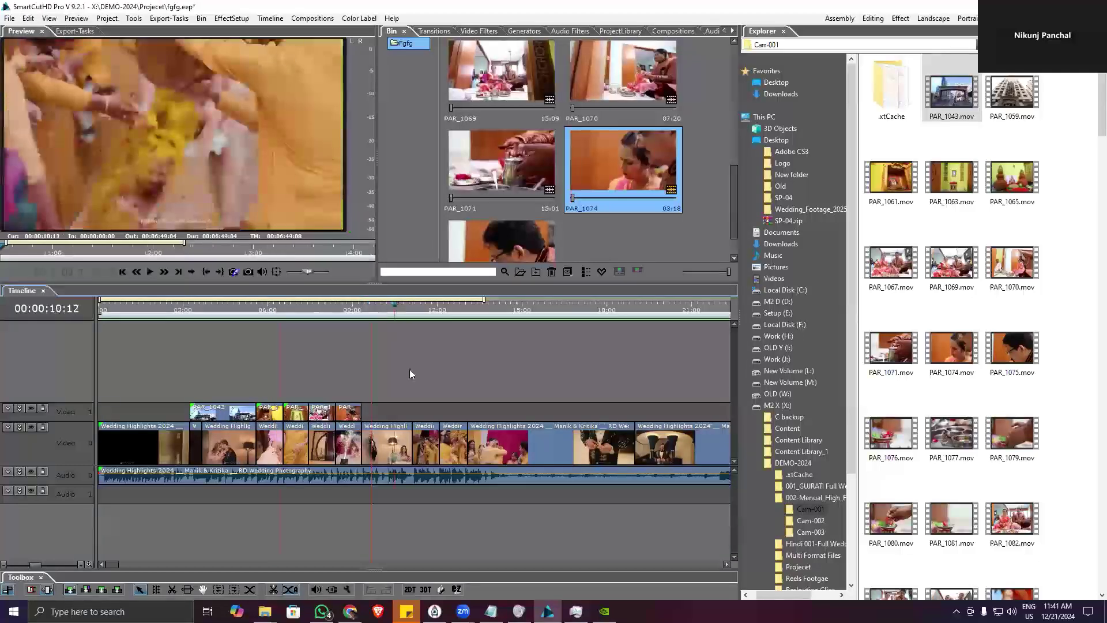
scroll(266, 419, down, 2)
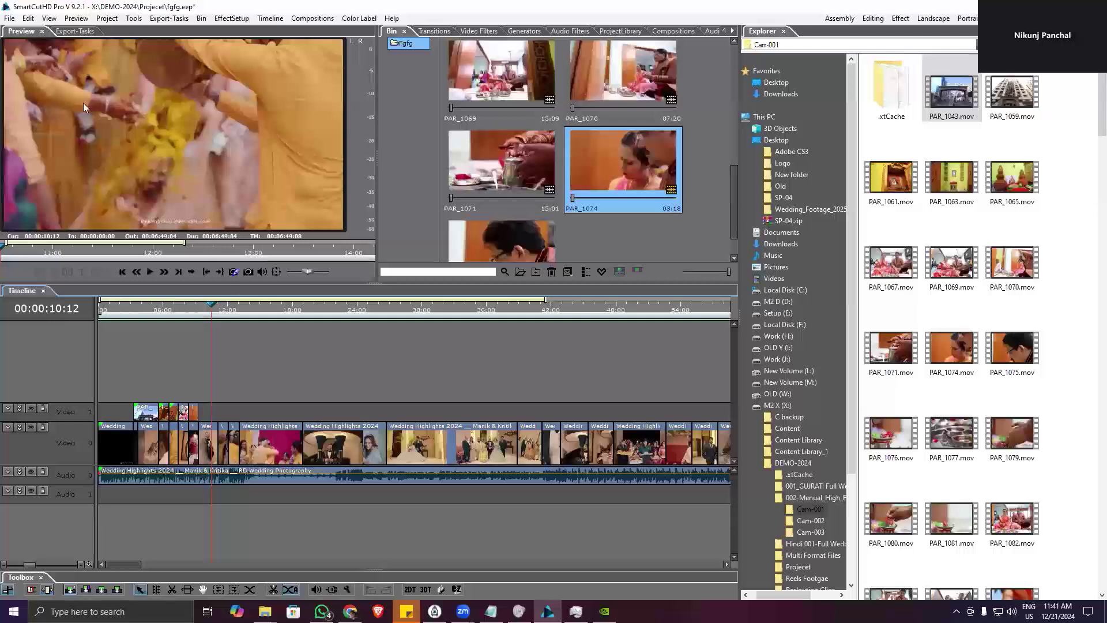
- Try a higher content-based scene detection sensitivity in the preferences and close them without applying it
click(27, 18)
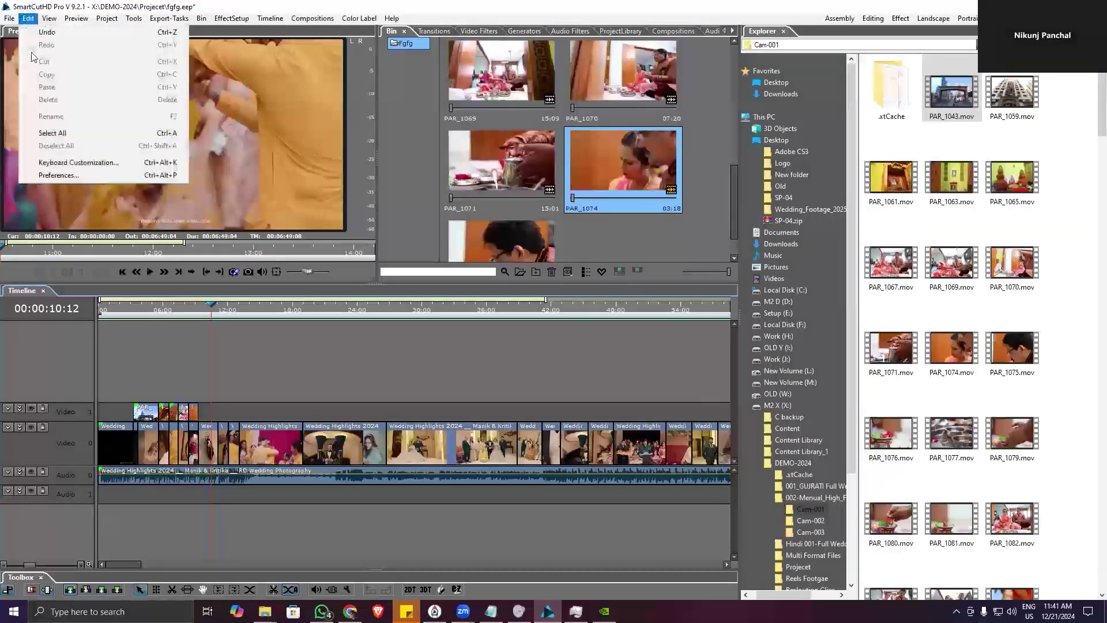
click(52, 177)
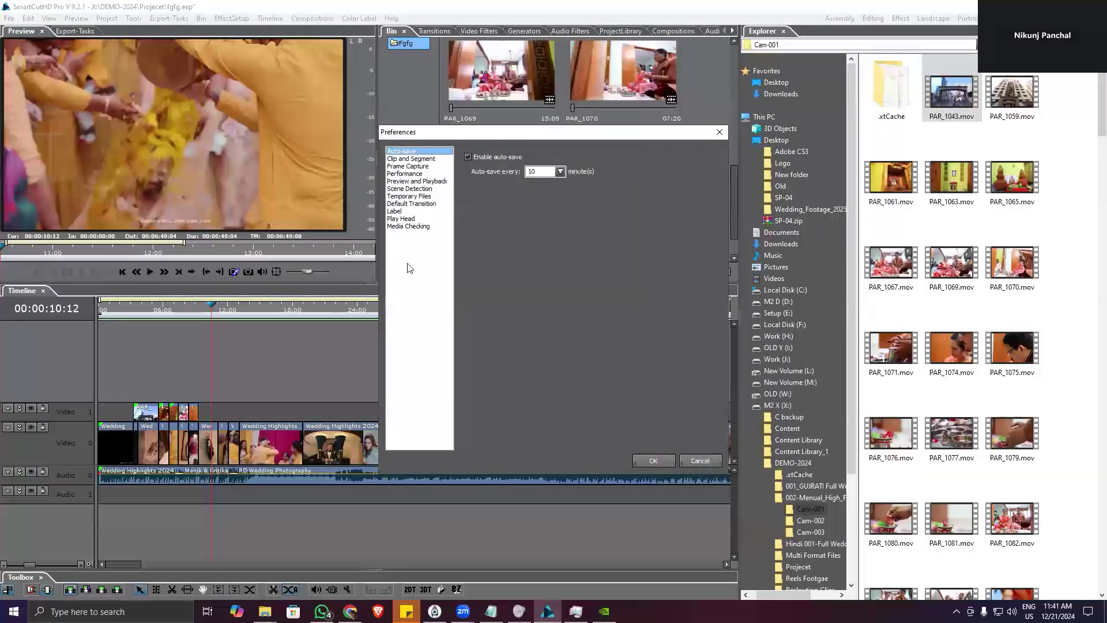
click(416, 189)
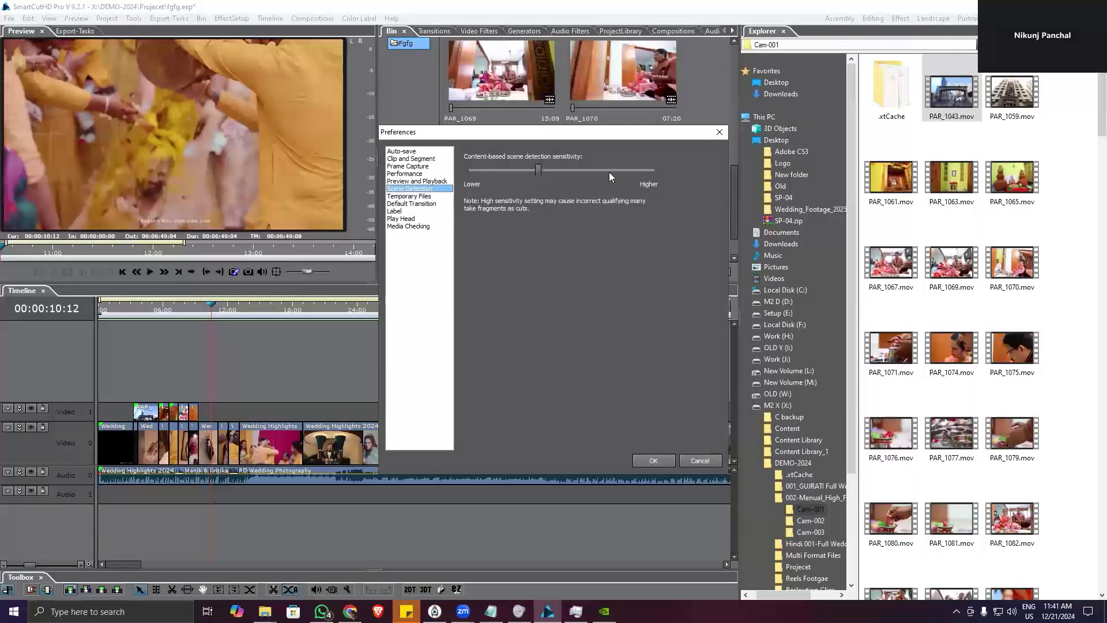
drag(537, 175, 588, 175)
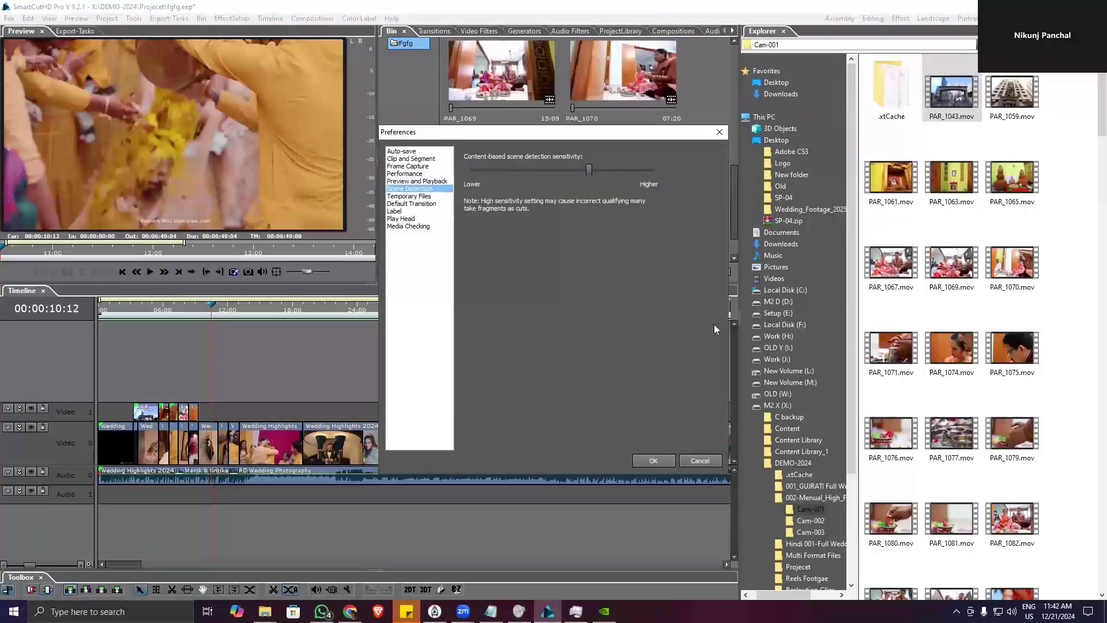
click(720, 133)
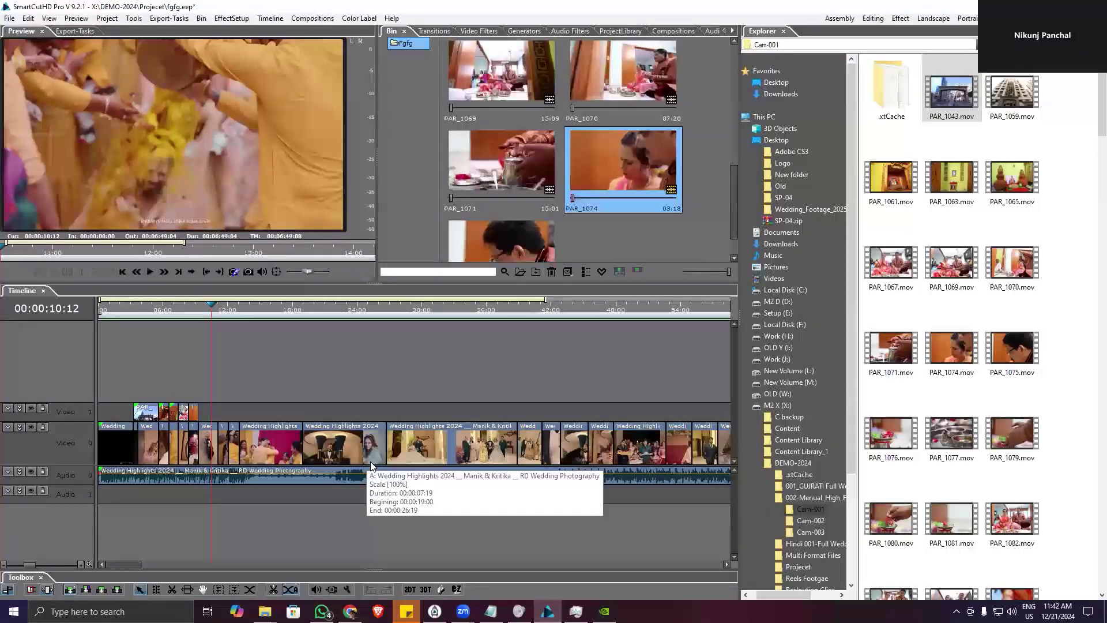
- Set the project's frame rate to Double PAL (50 FPS) in the edit format settings and apply it
click(108, 19)
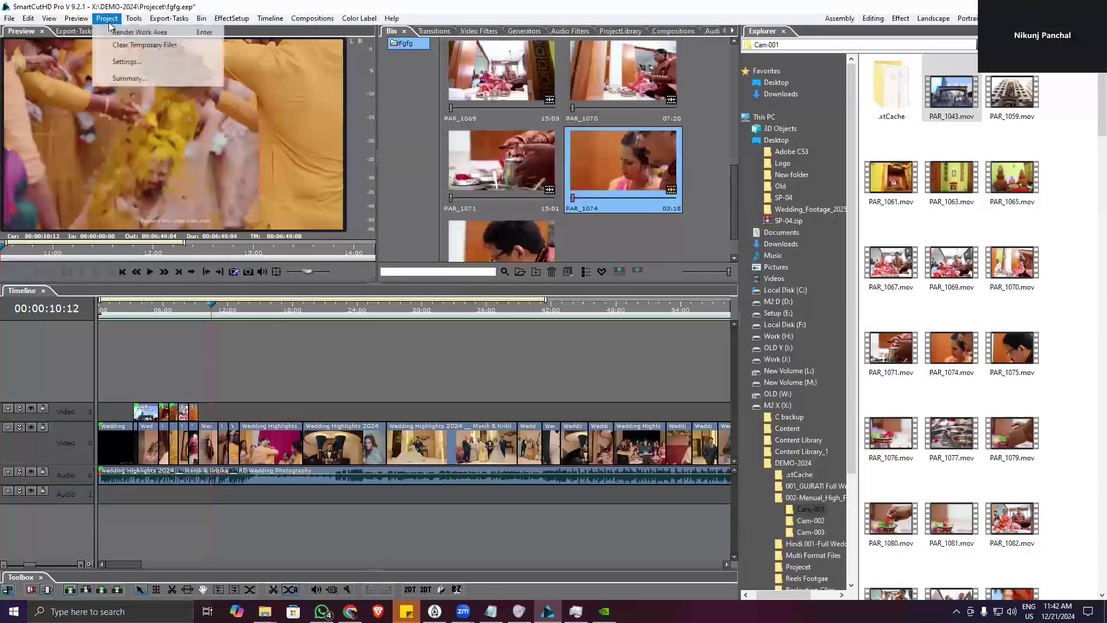
click(127, 63)
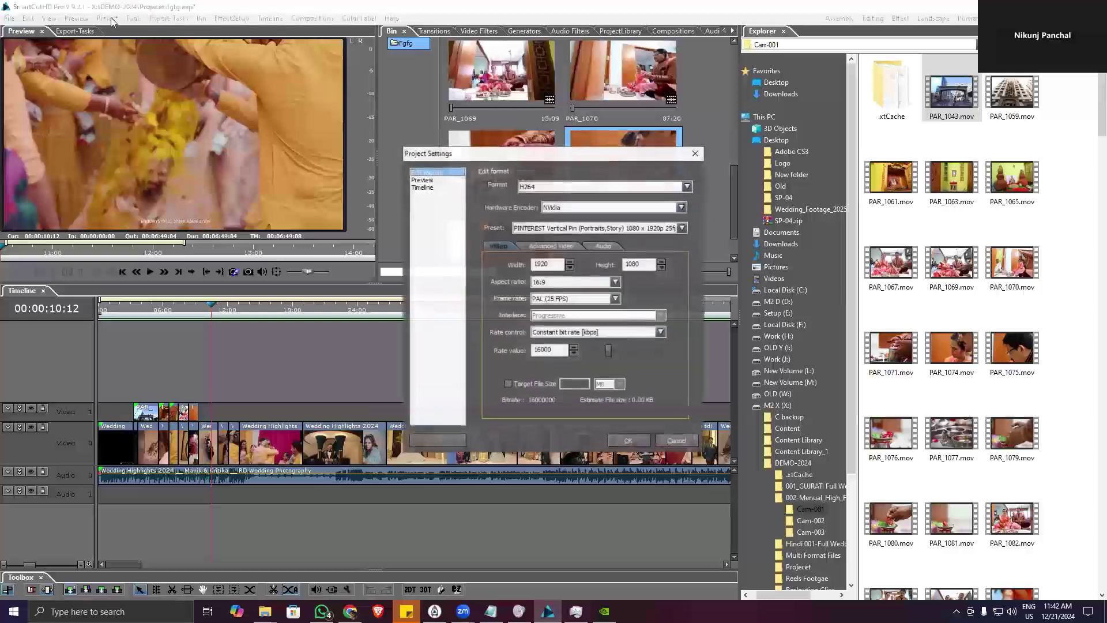
click(616, 298)
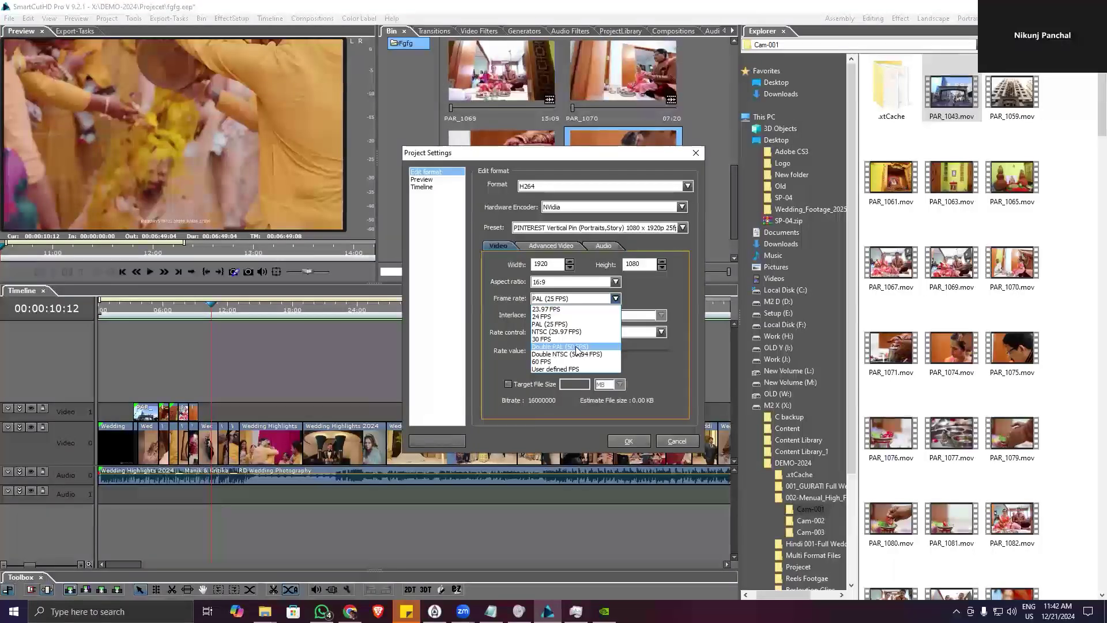
click(577, 347)
click(591, 300)
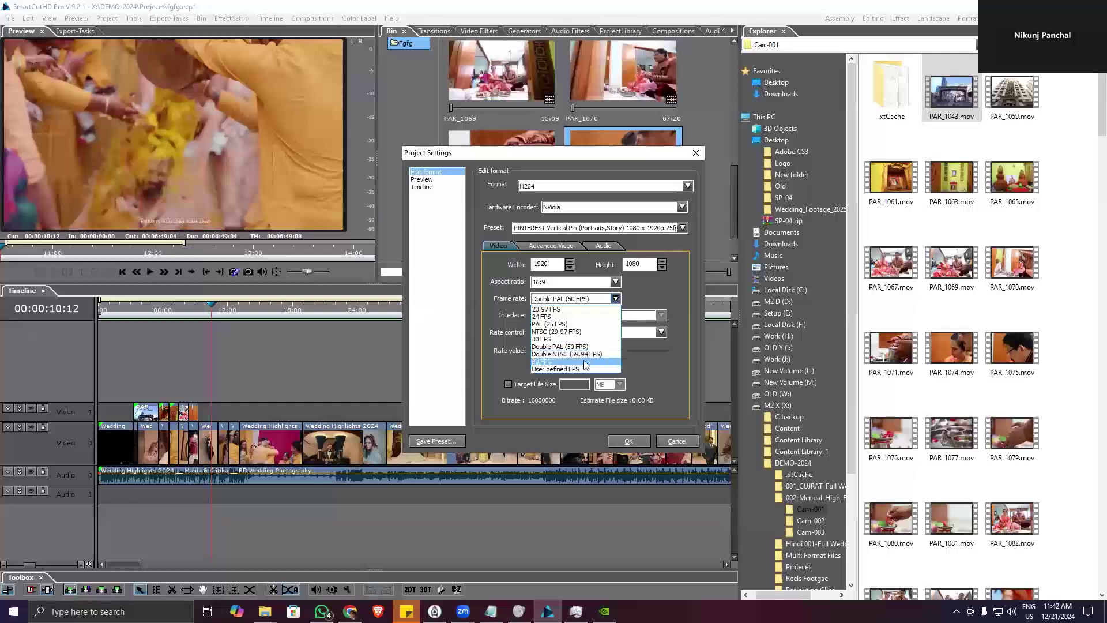
click(569, 347)
click(628, 441)
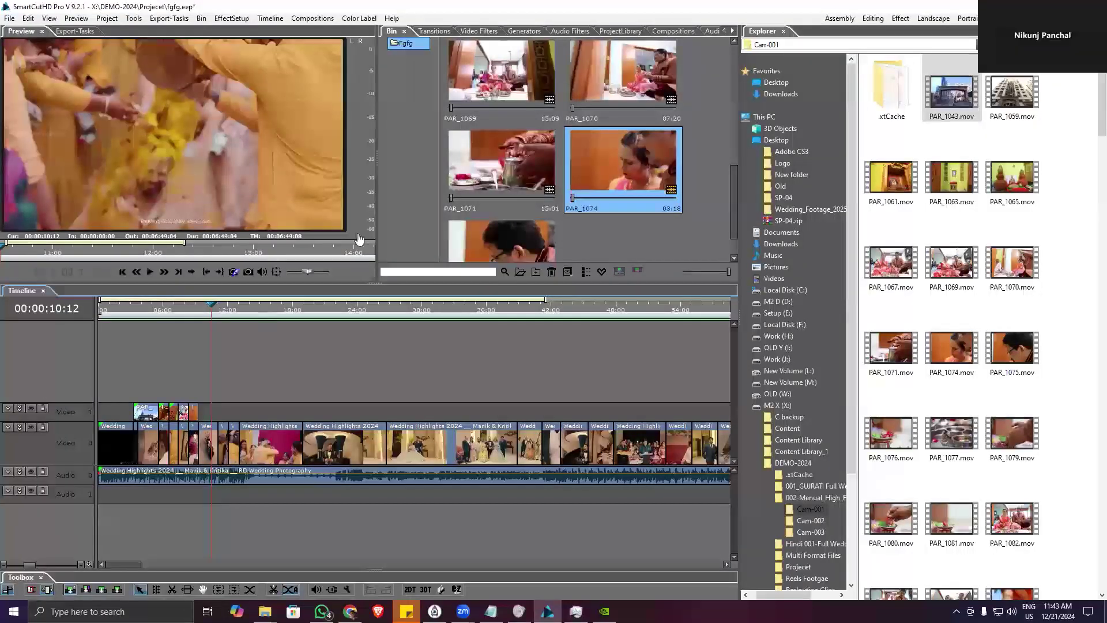
- Open the file export settings and load the 2K, 4K and DVD favorites in turn to compare their formats
click(9, 18)
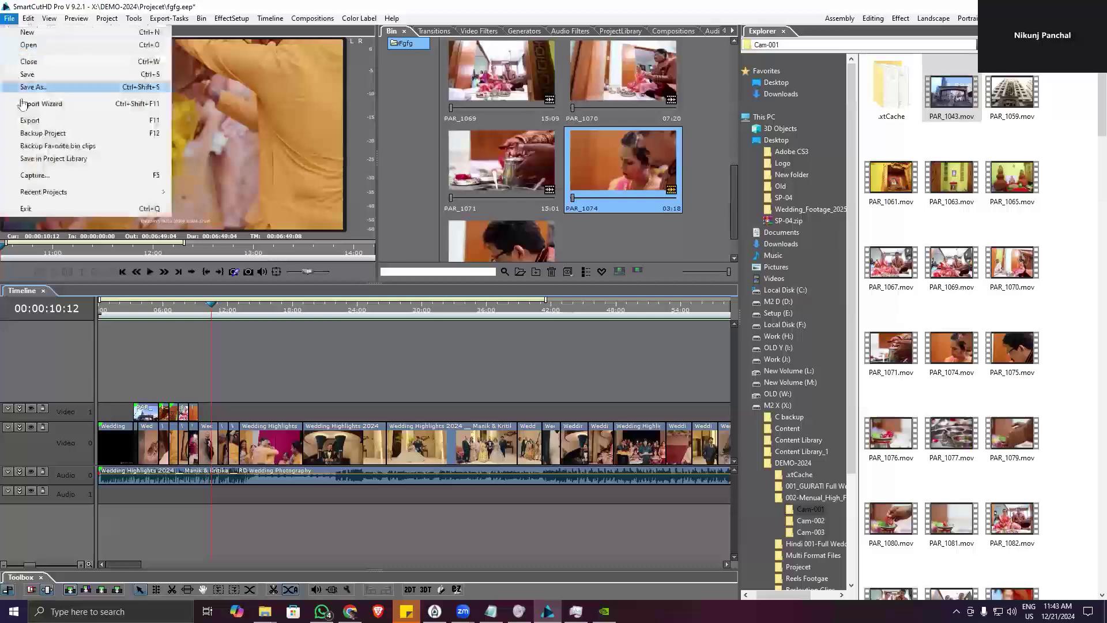
click(49, 122)
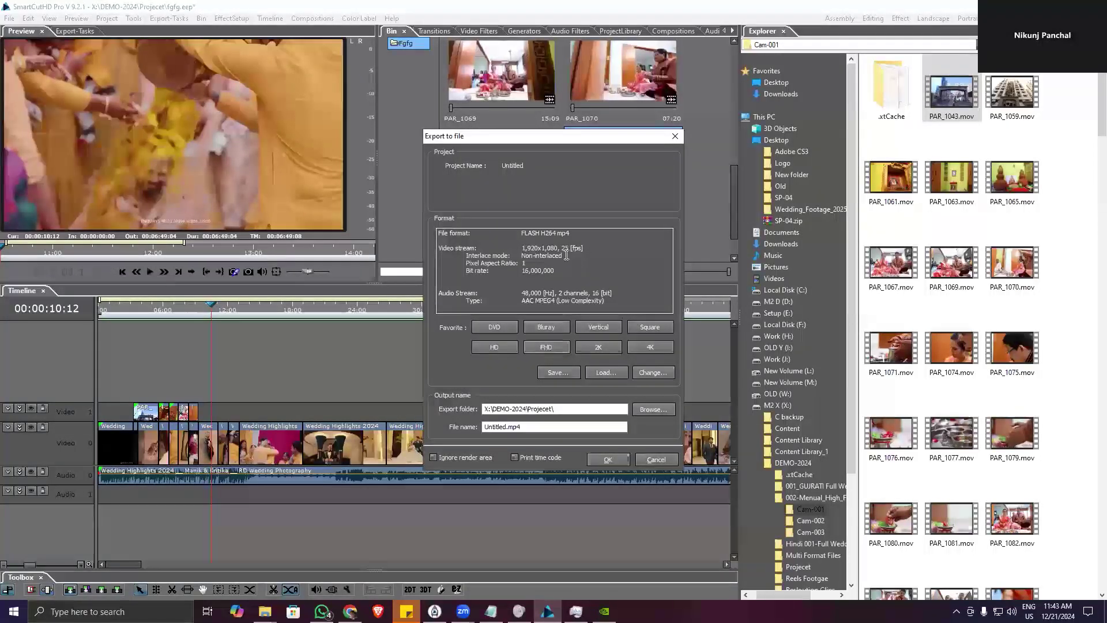
click(597, 346)
click(644, 349)
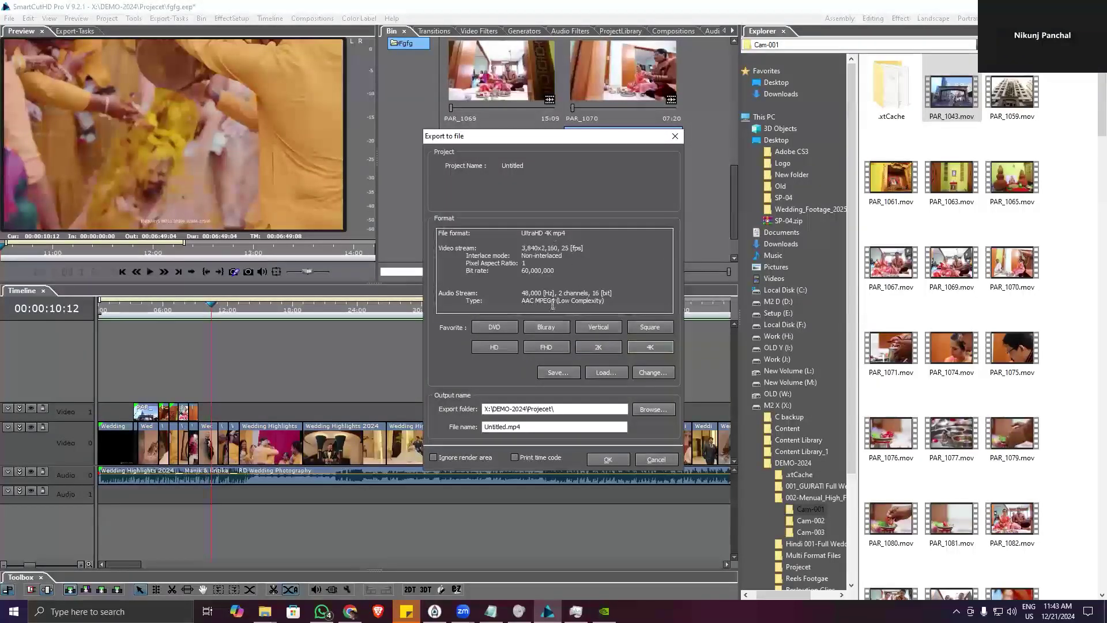
click(495, 327)
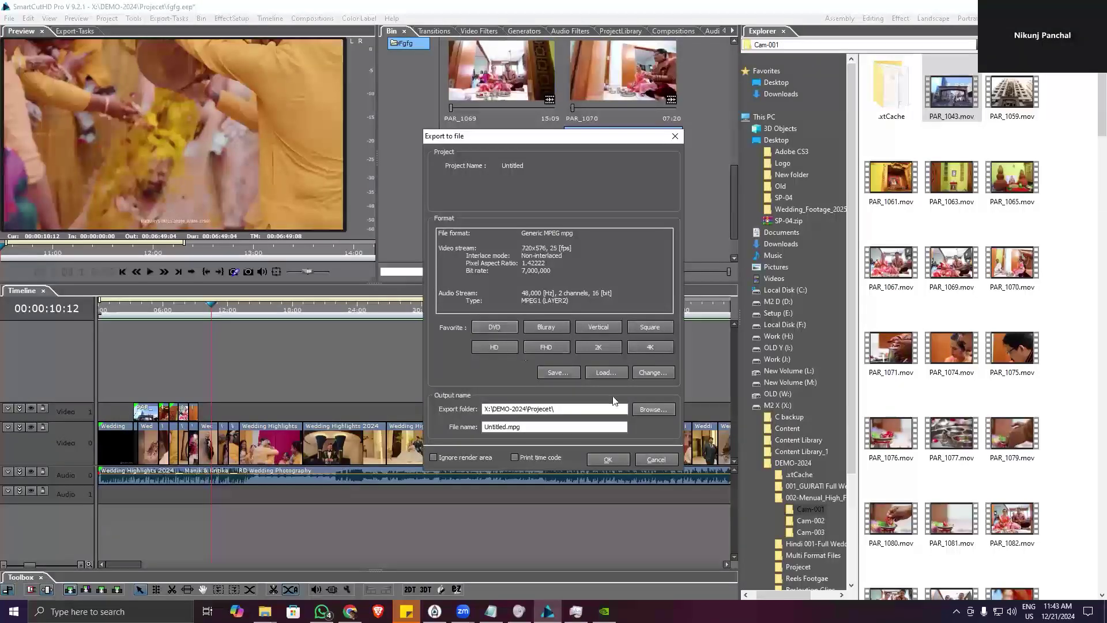
- Change the export format to H264 with the YOUTUBE 1920 x 1080p 50fps FHD, 16mbit preset
click(647, 373)
click(569, 181)
click(553, 209)
key(Down)
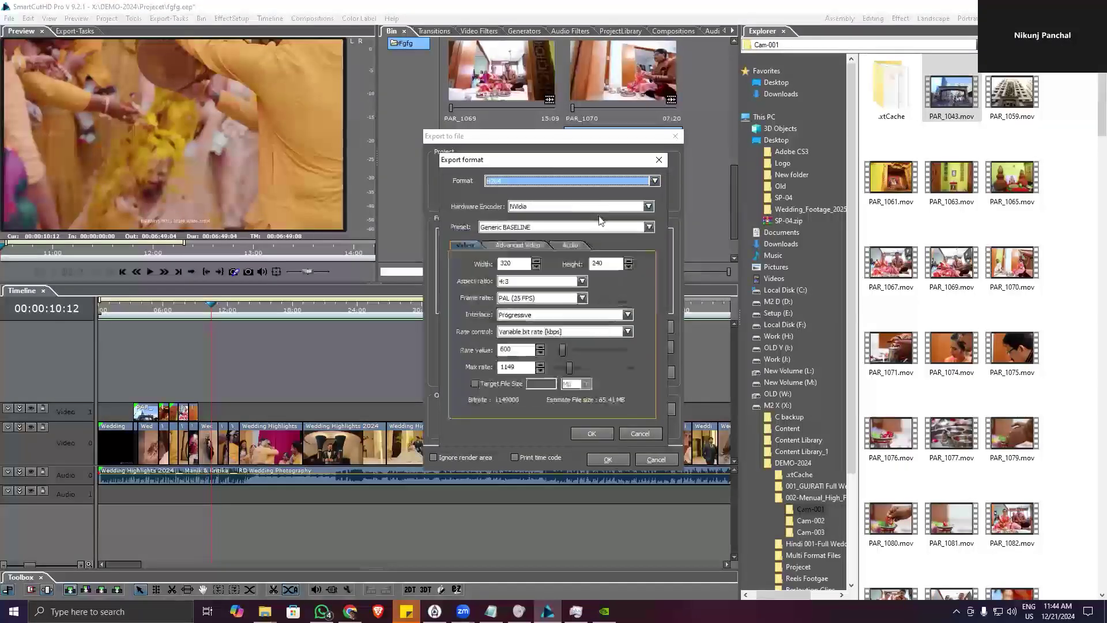
click(604, 226)
scroll(557, 392, down, 5)
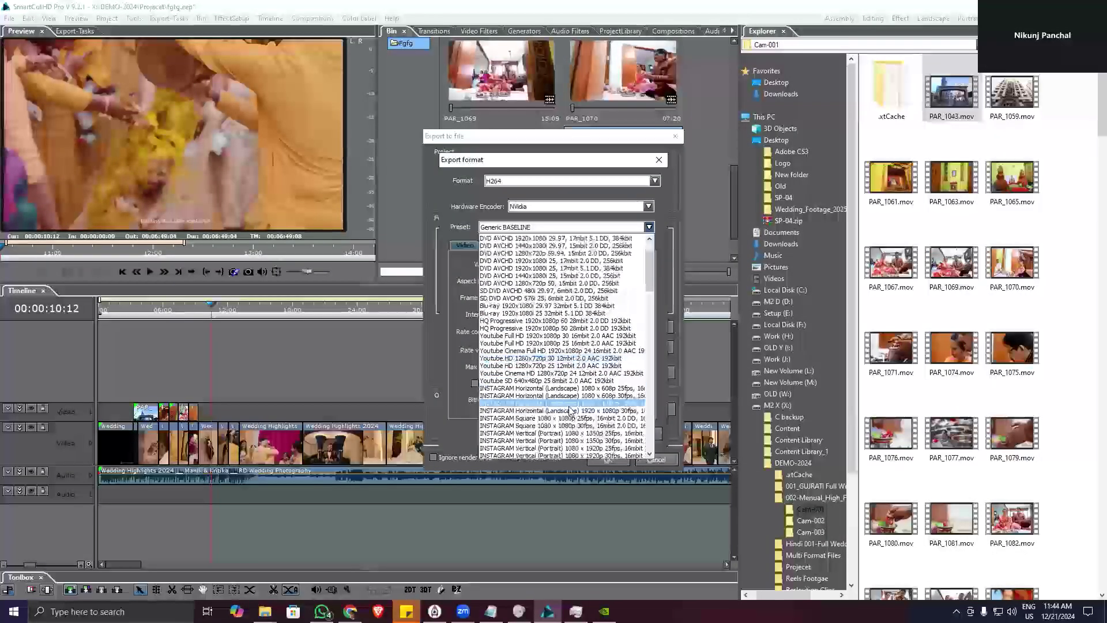
scroll(557, 392, down, 10)
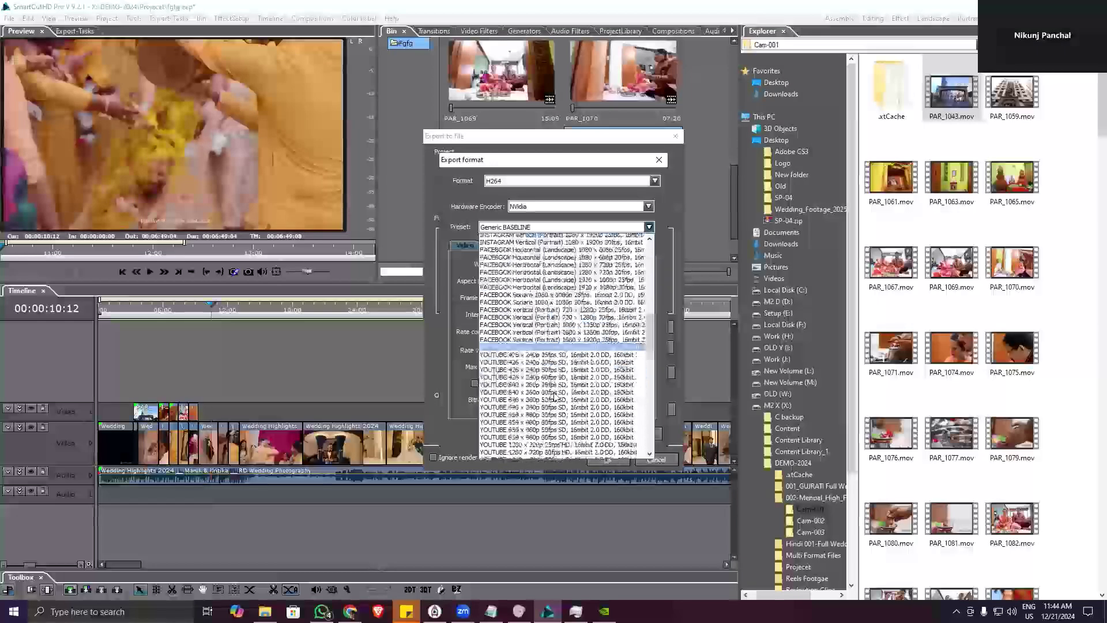
scroll(568, 358, up, 2)
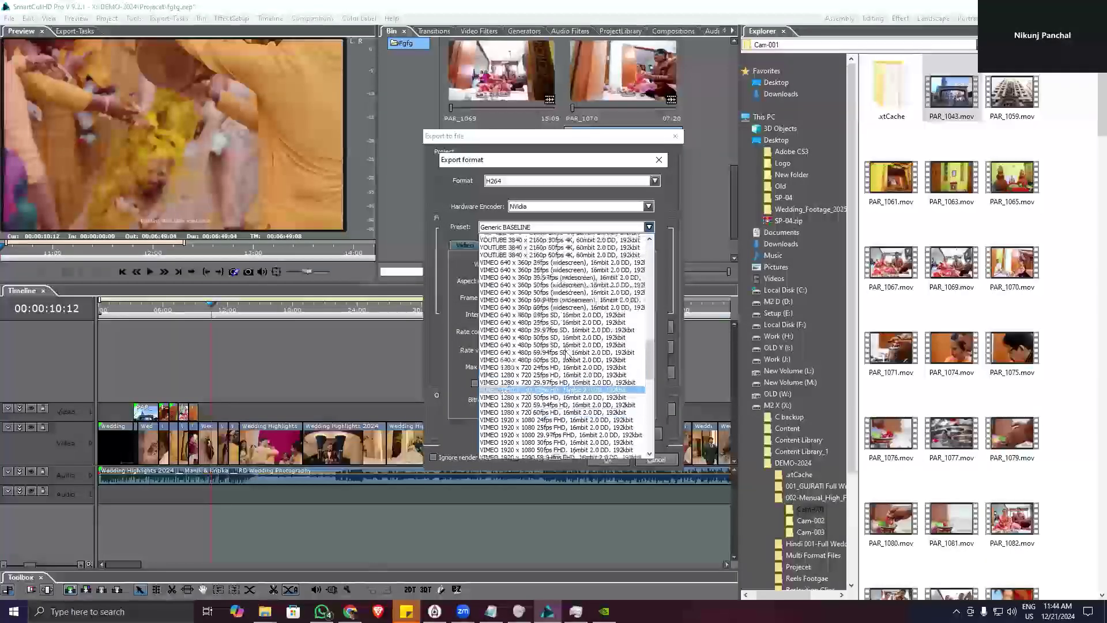
scroll(565, 288, up, 3)
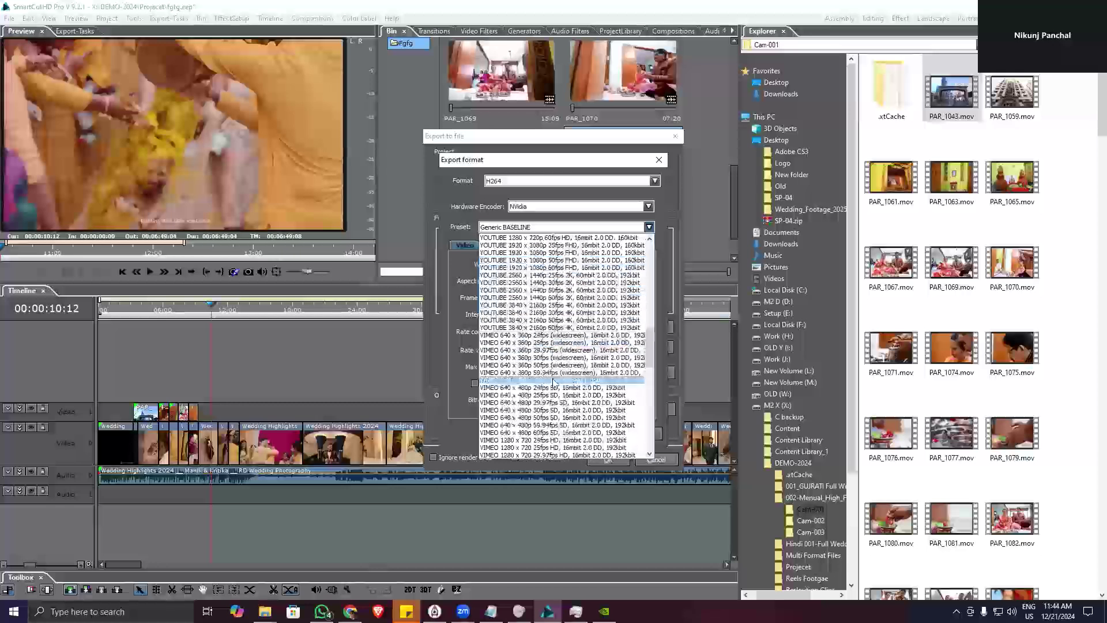
scroll(567, 329, up, 4)
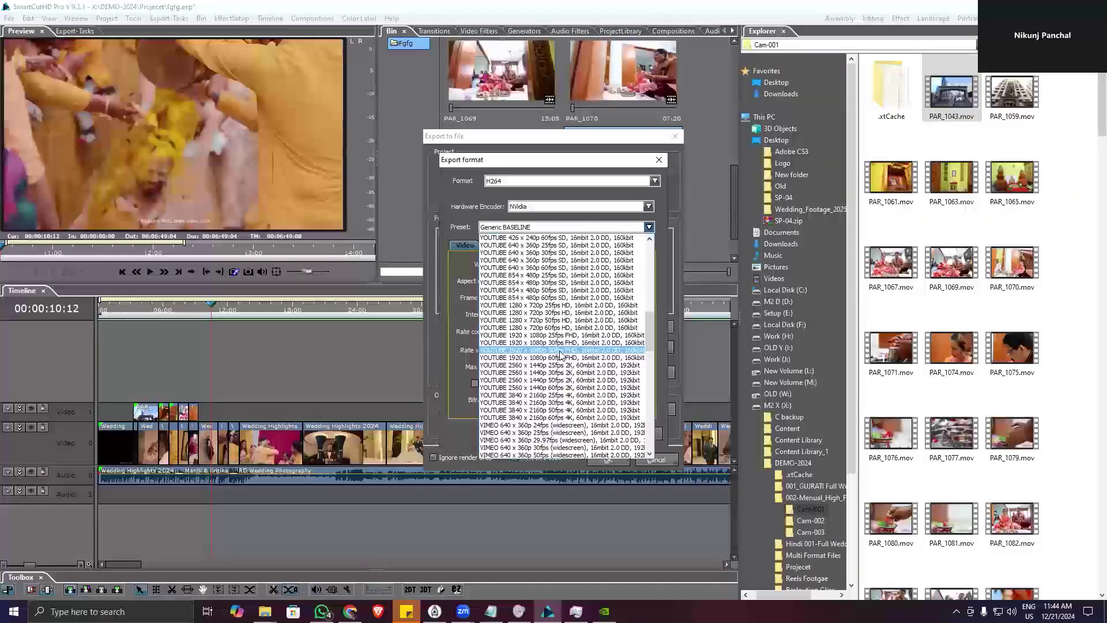
click(560, 351)
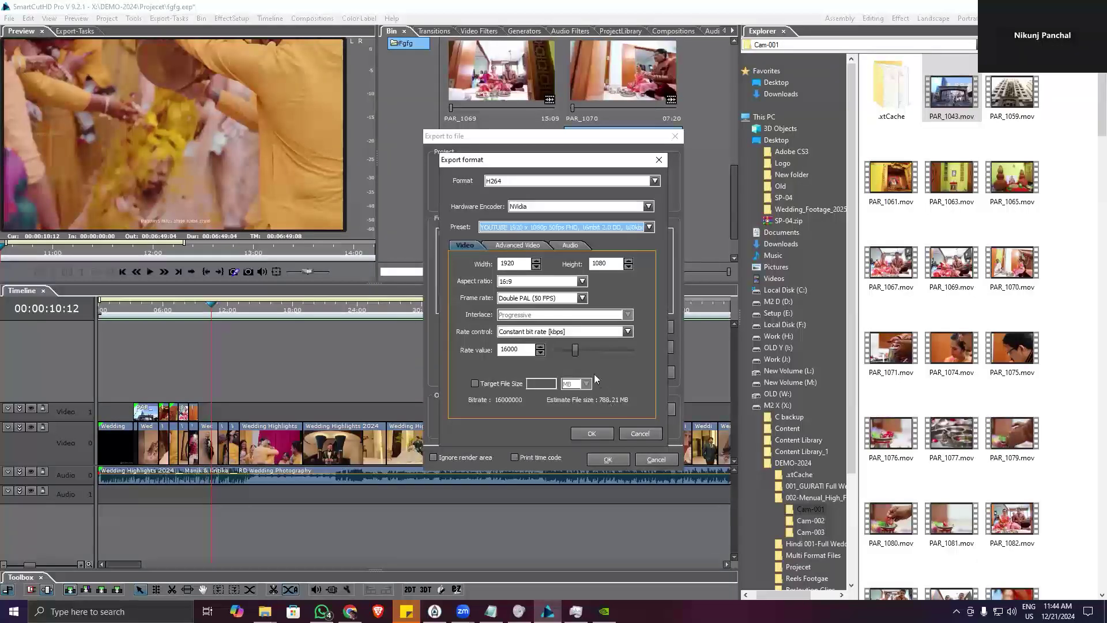
- Raise the export format's constant bit rate to 19550 kbps and accept the format
drag(575, 353, 579, 352)
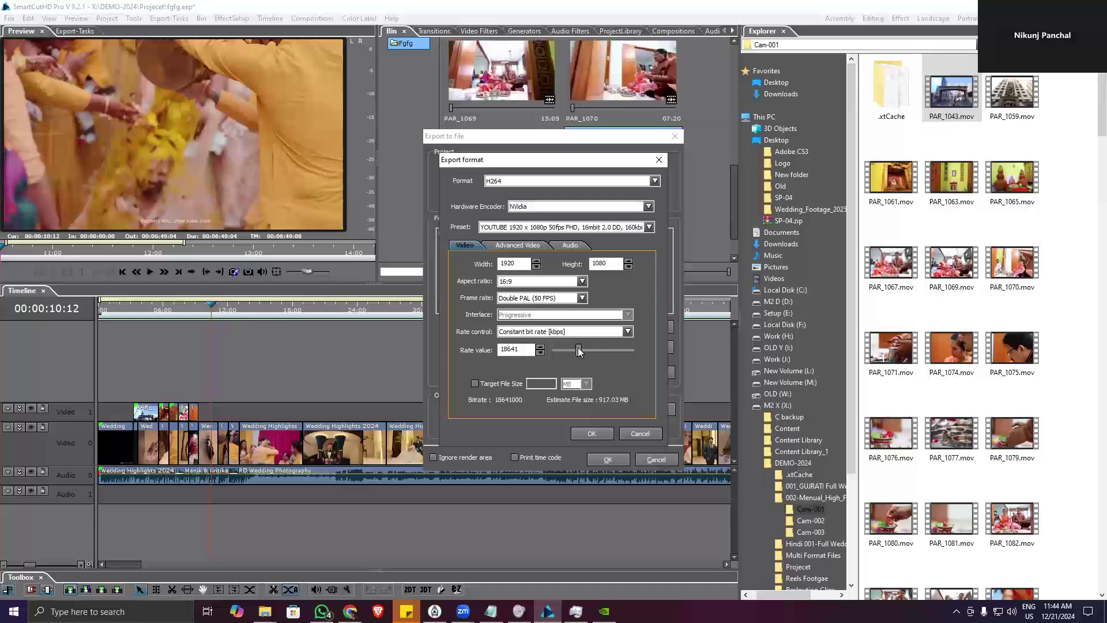
drag(579, 354, 582, 354)
click(592, 433)
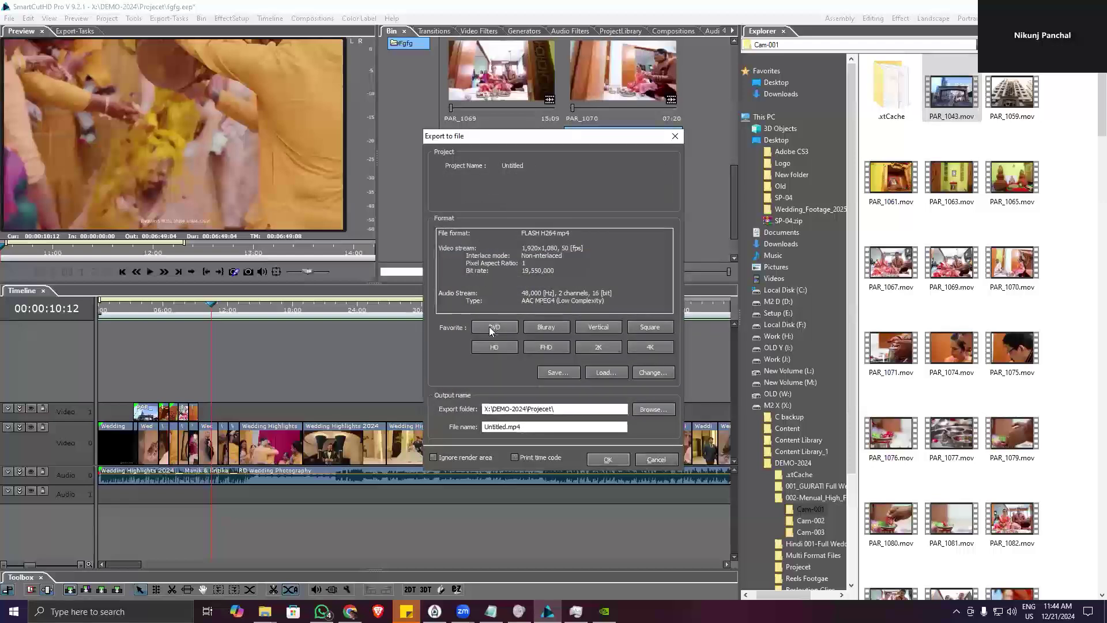
- Store the current export format as the DVD favorite and load that favorite to check it
right_click(489, 327)
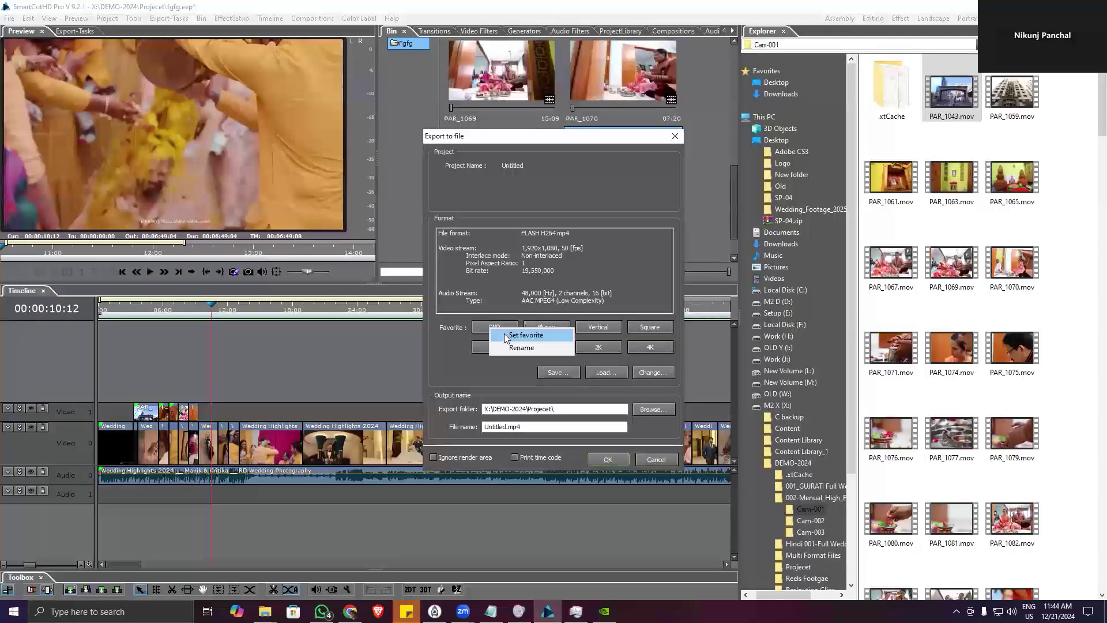
click(511, 336)
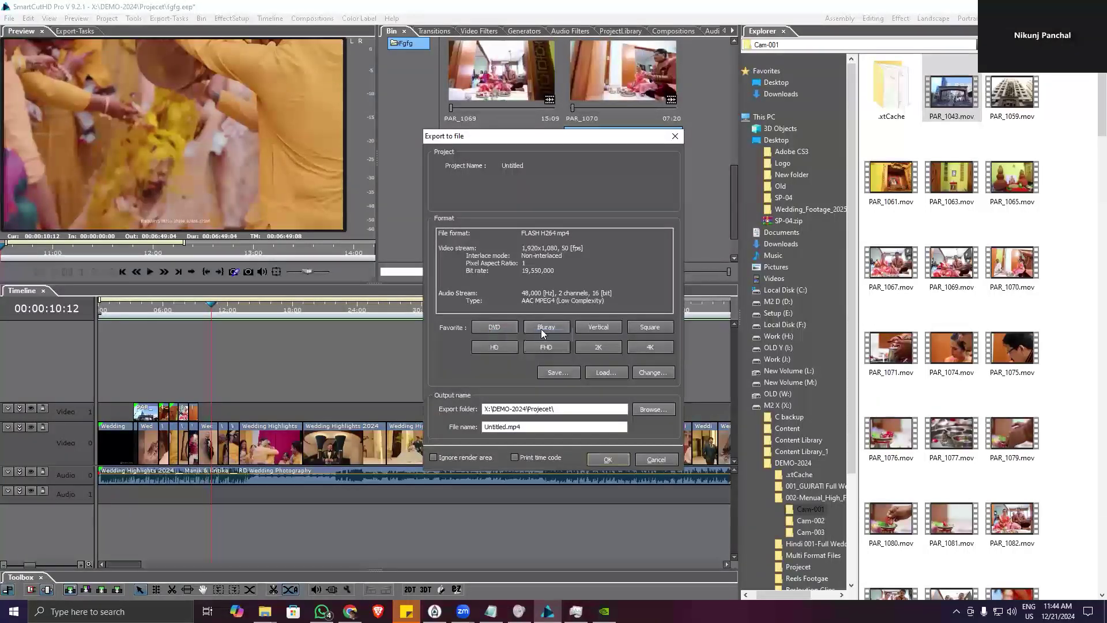
click(505, 328)
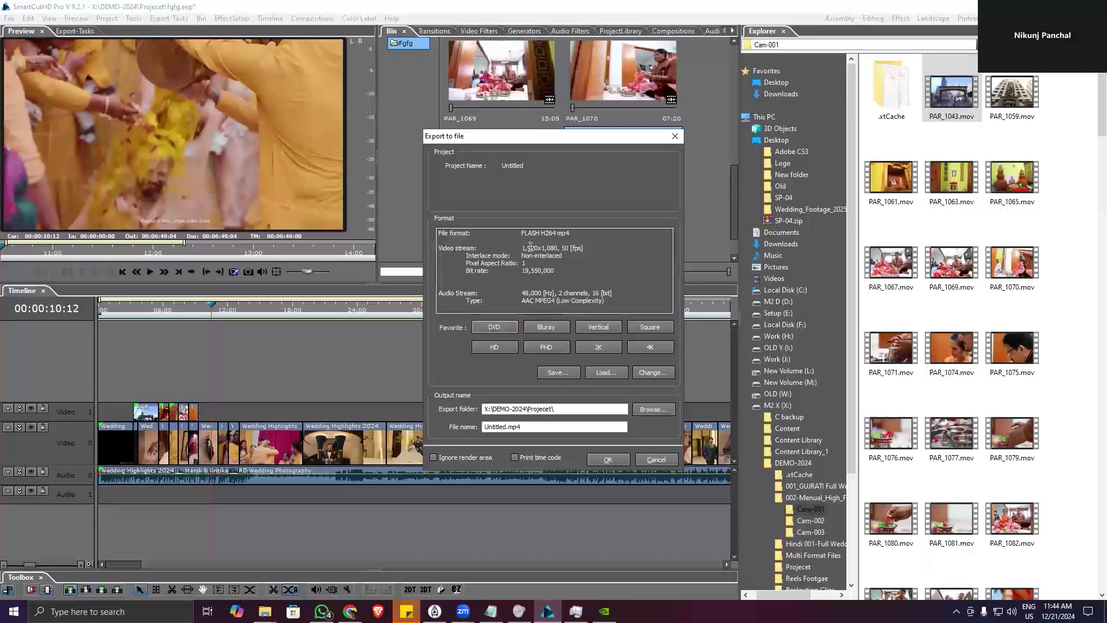
- Rename the DVD favorite to 50fps and test it by switching to Bluray and back
right_click(498, 327)
click(513, 347)
text(50fps)
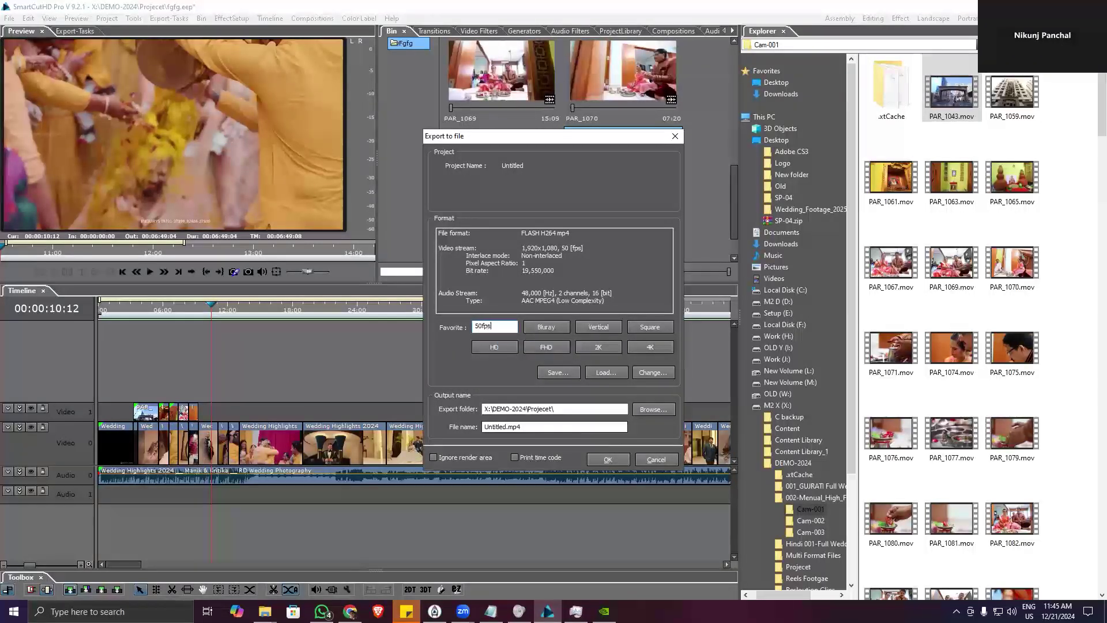
click(540, 326)
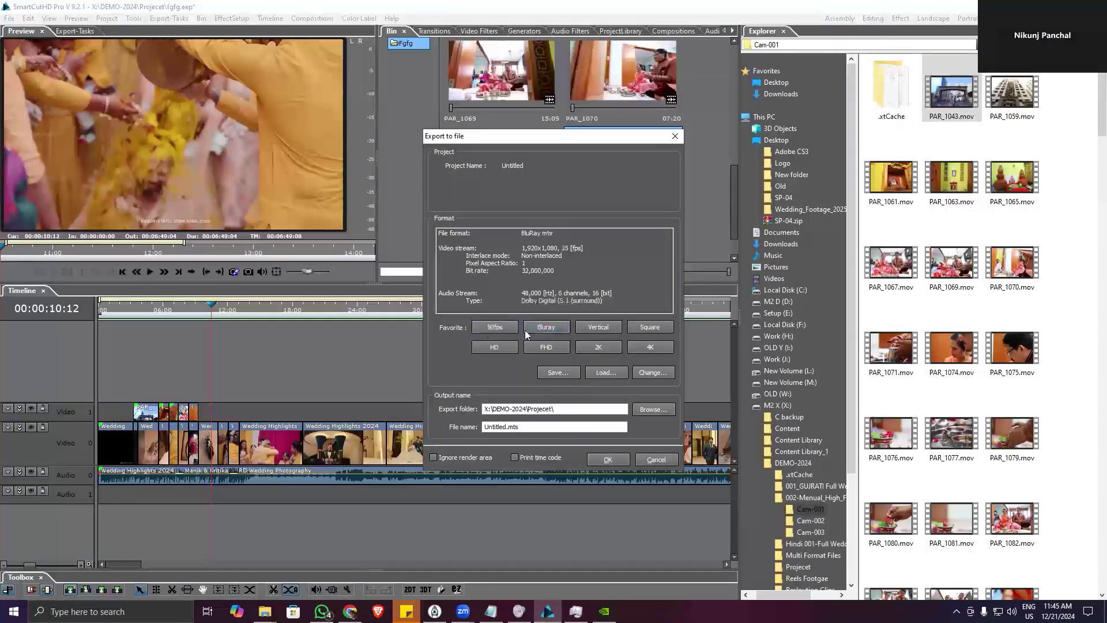
click(490, 329)
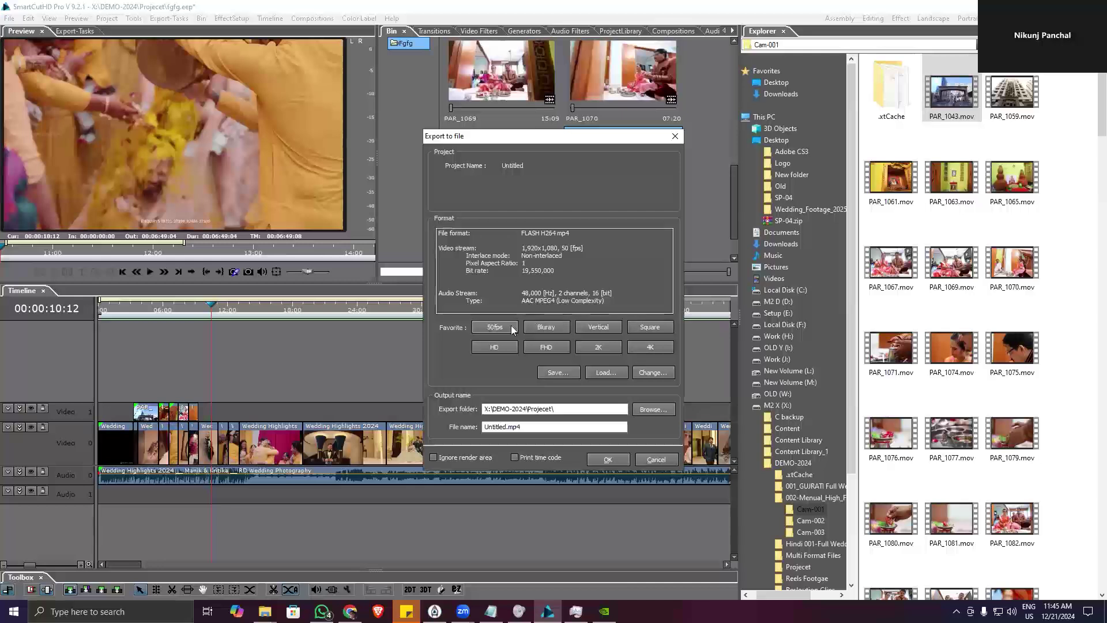
- Review the 50fps favorite's format details, leave the export settings without exporting, and look over the export task list
click(653, 373)
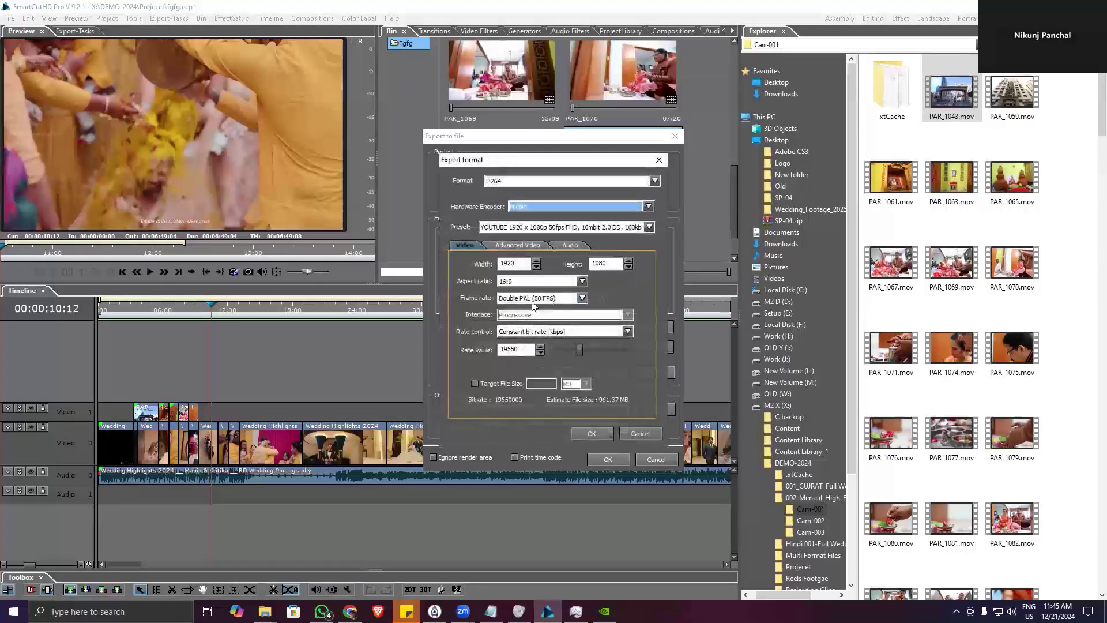
click(659, 160)
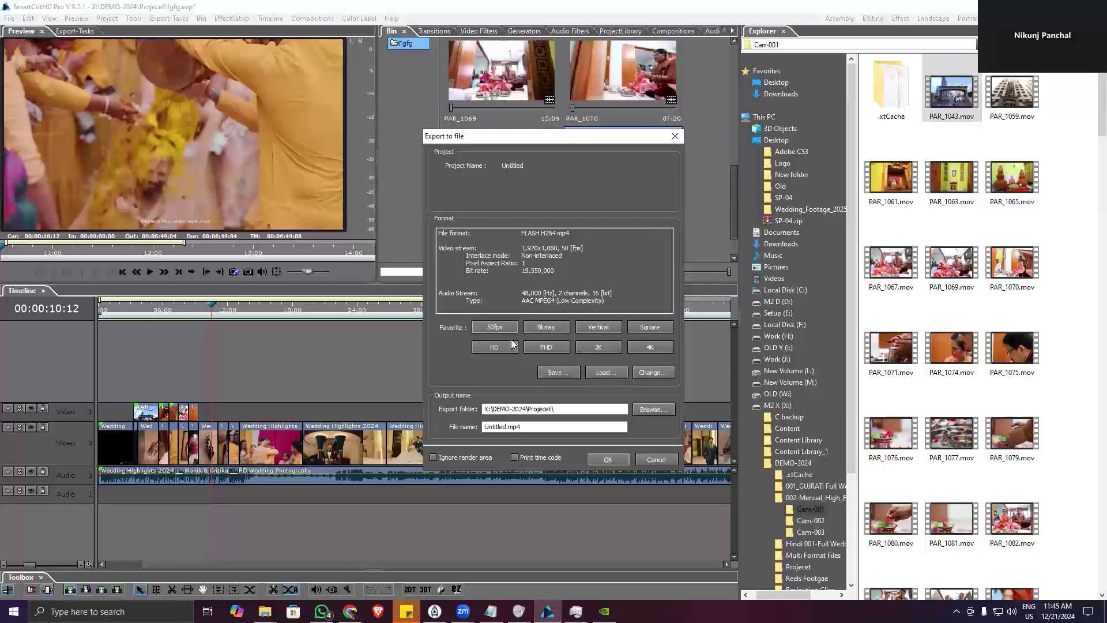
click(655, 460)
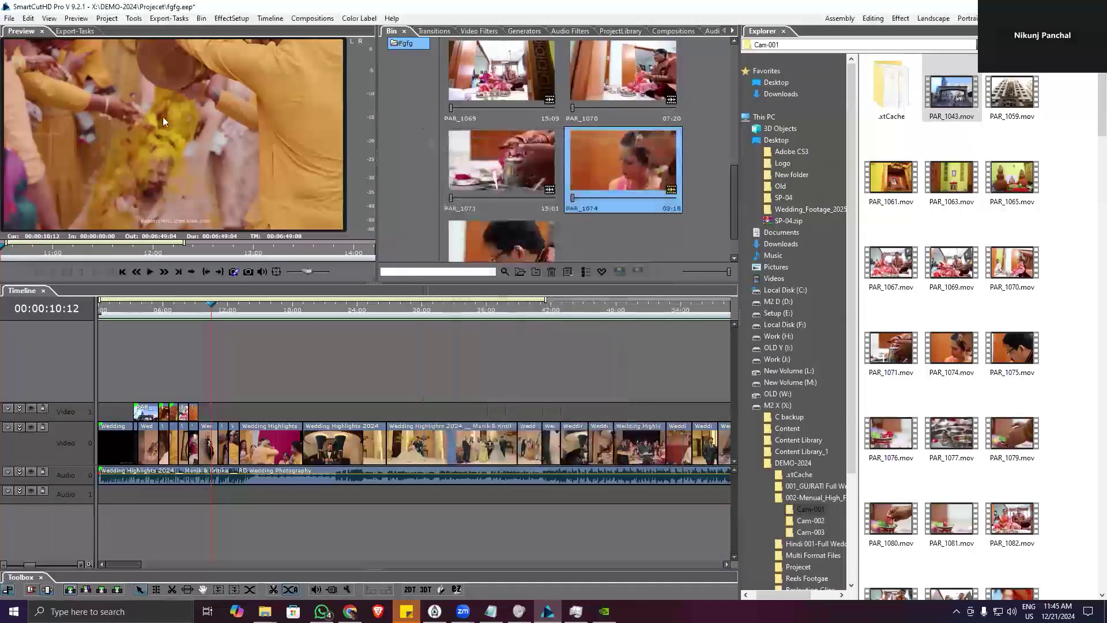
click(75, 30)
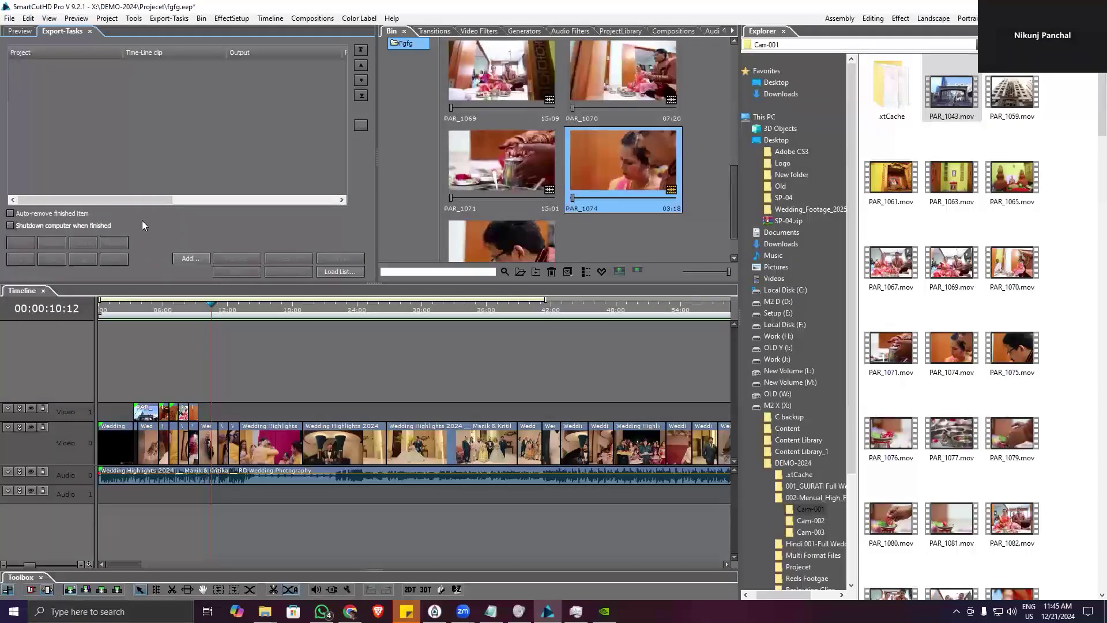
click(23, 32)
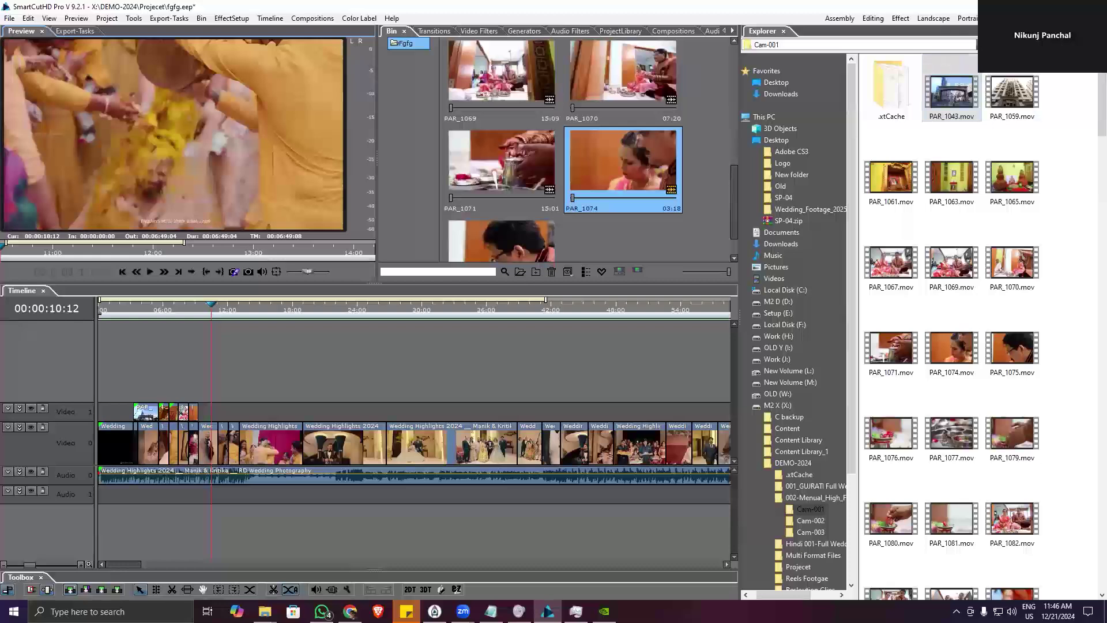